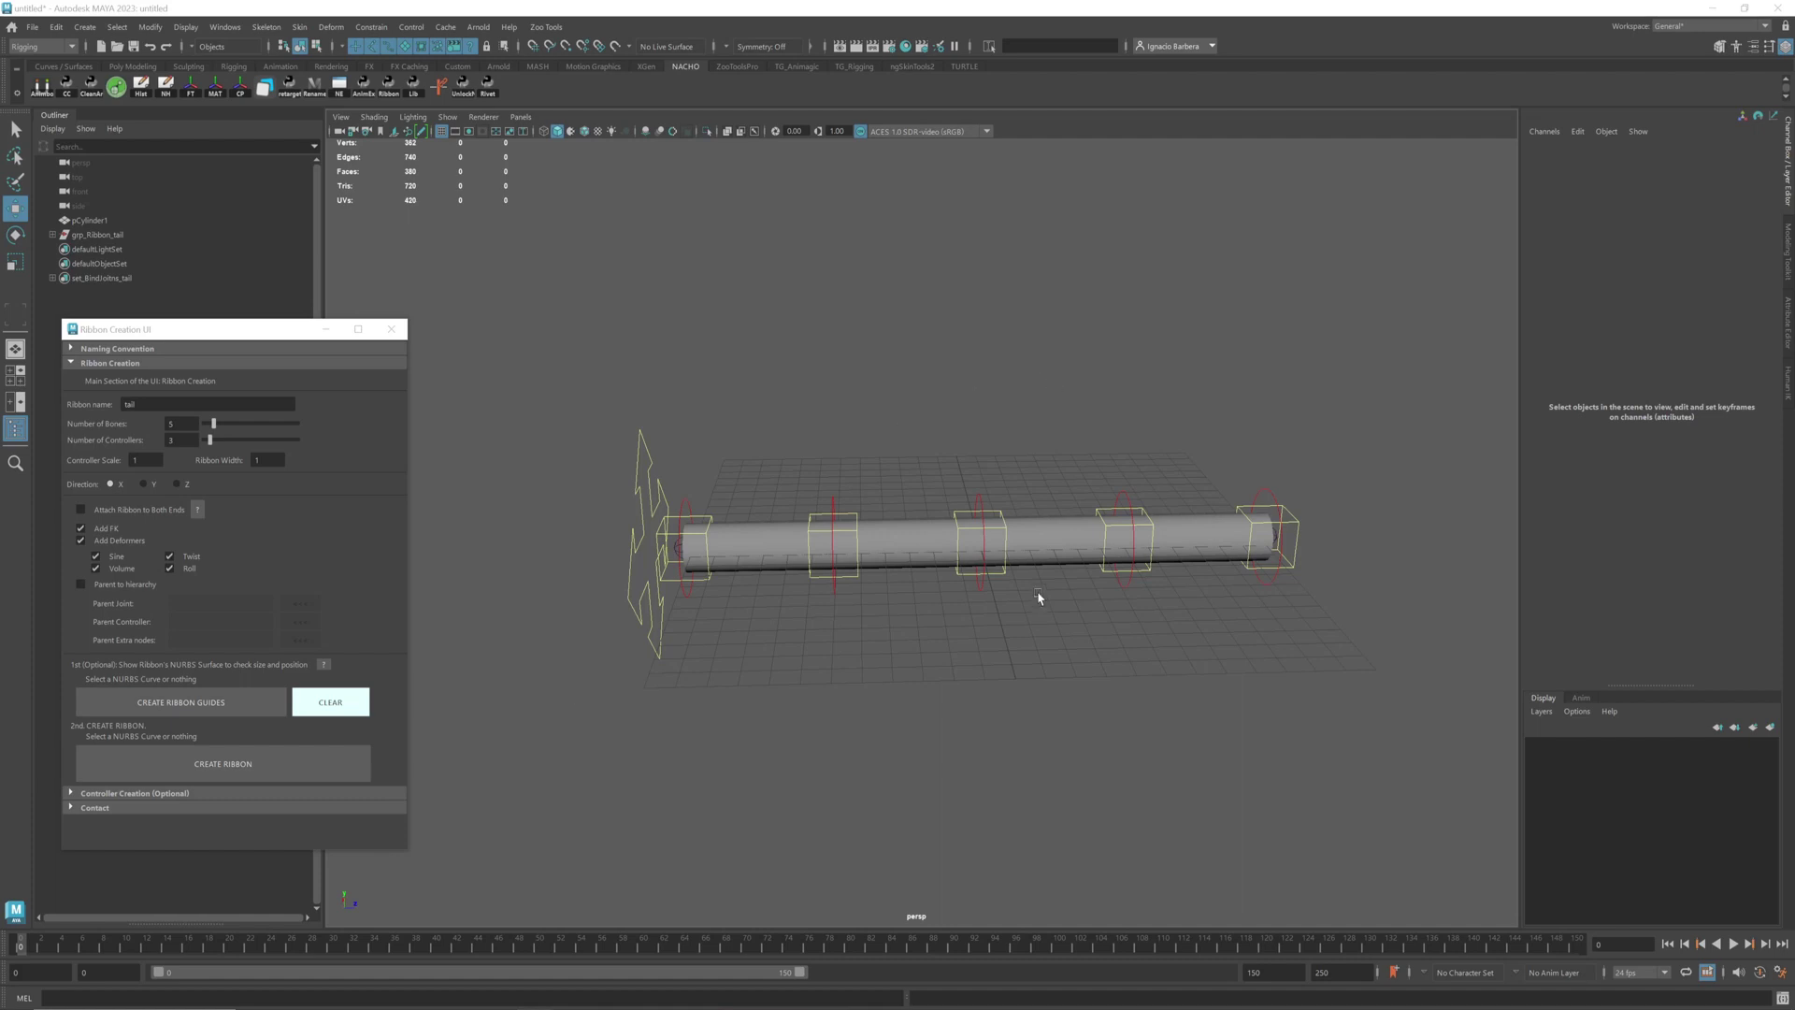
# Try posing the tail ribbon by moving its middle control and rotating a neighbouring control, and undo the changes
pyautogui.keyDown('alt'); pyautogui.moveTo(945, 481); pyautogui.dragTo(890, 452); pyautogui.keyUp('alt')
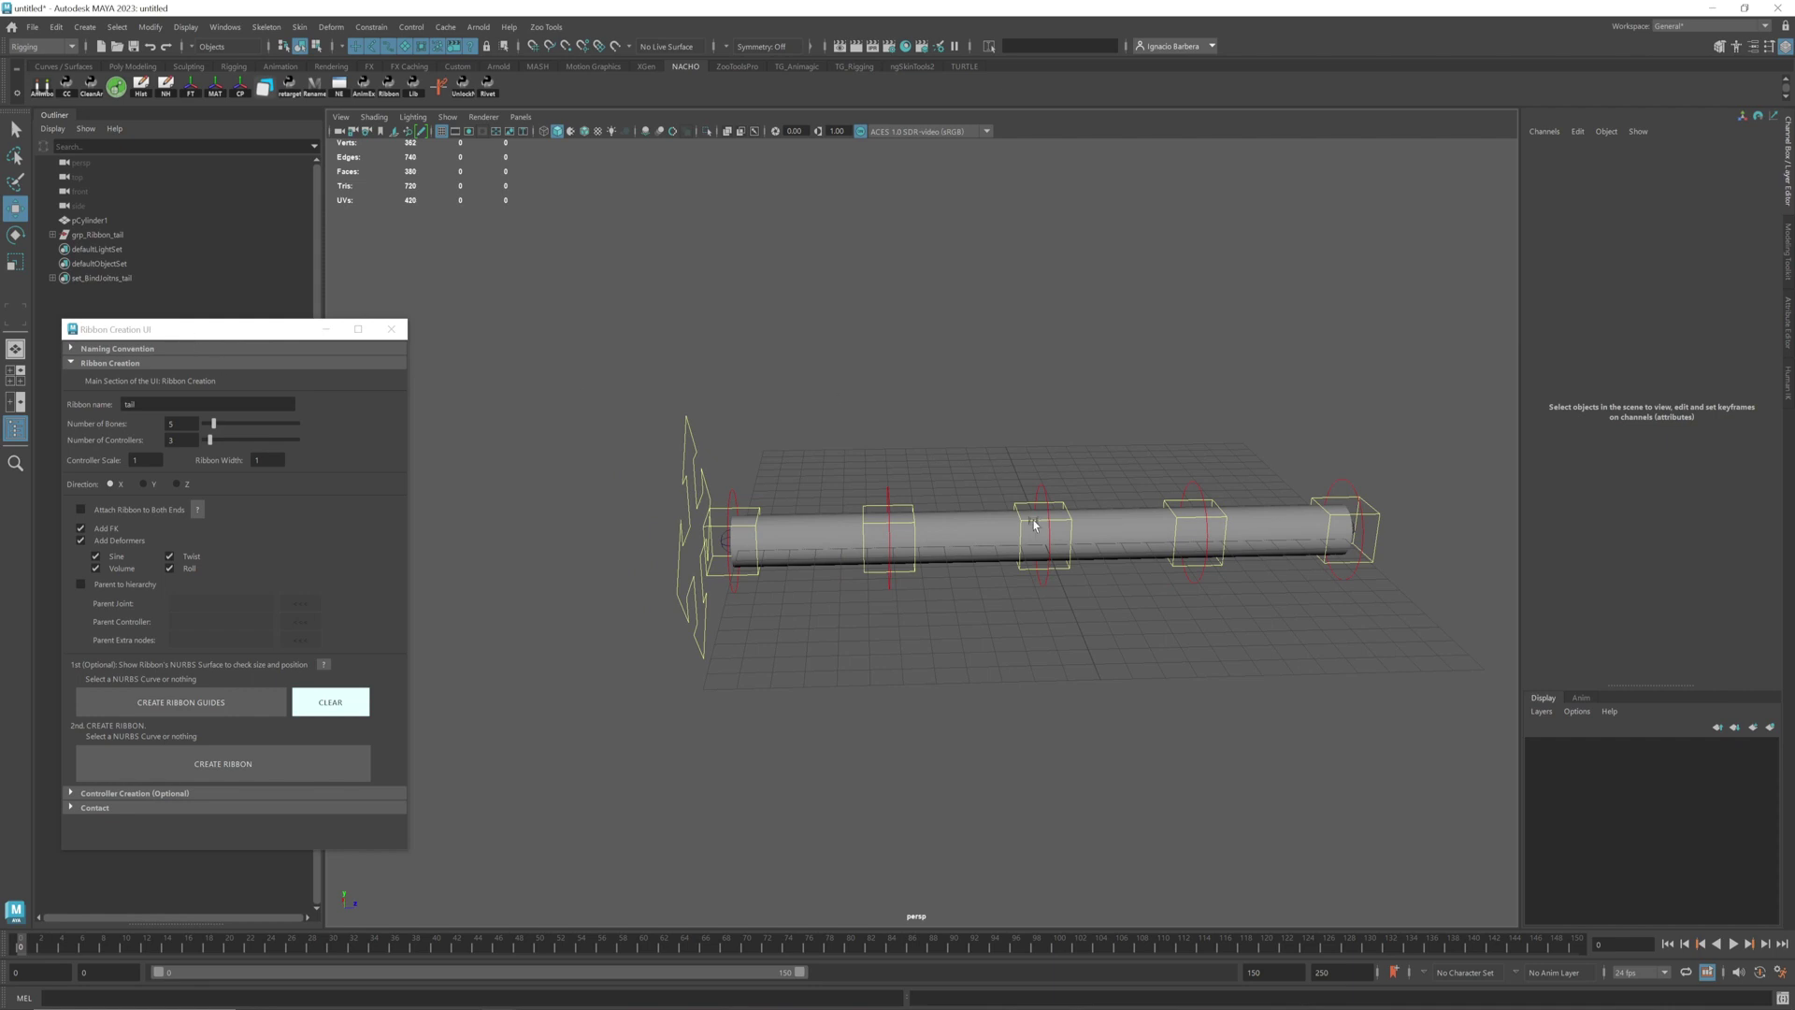
pyautogui.keyDown('alt'); pyautogui.moveTo(1089, 467); pyautogui.dragTo(976, 447, button='middle'); pyautogui.keyUp('alt')
pyautogui.keyDown('alt'); pyautogui.moveTo(975, 448); pyautogui.dragTo(954, 418); pyautogui.keyUp('alt')
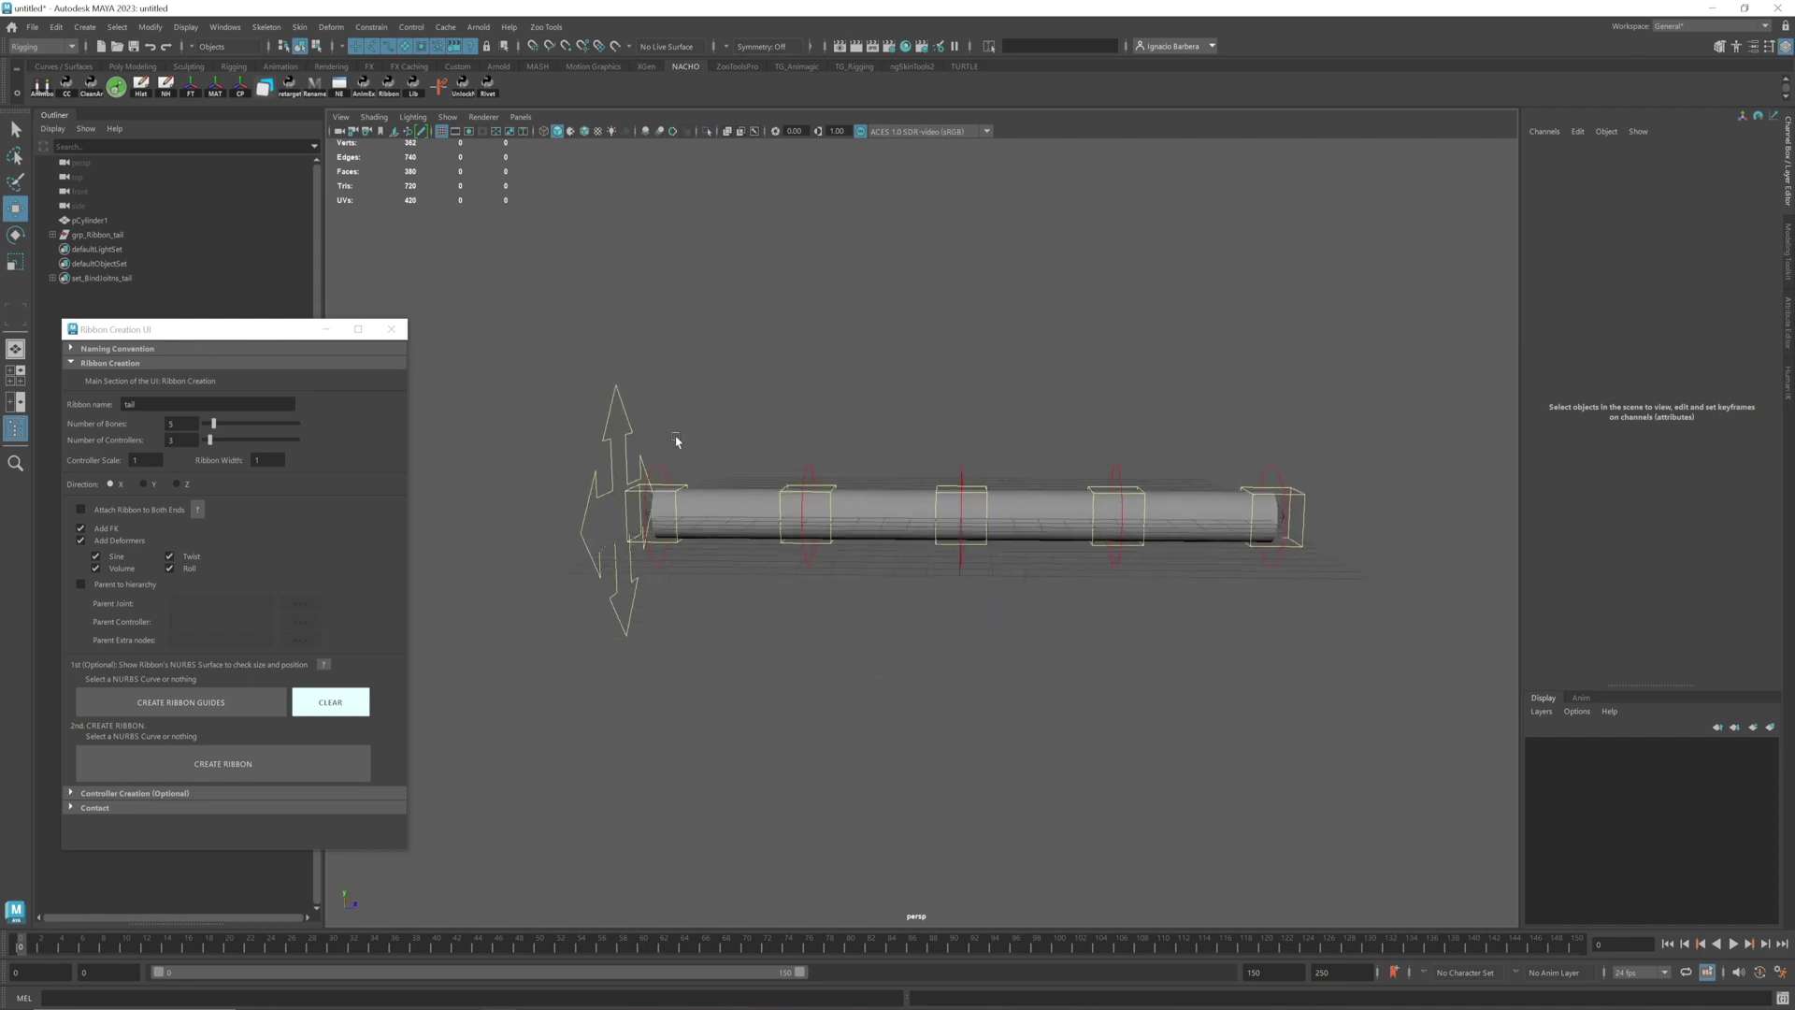
pyautogui.click(987, 491)
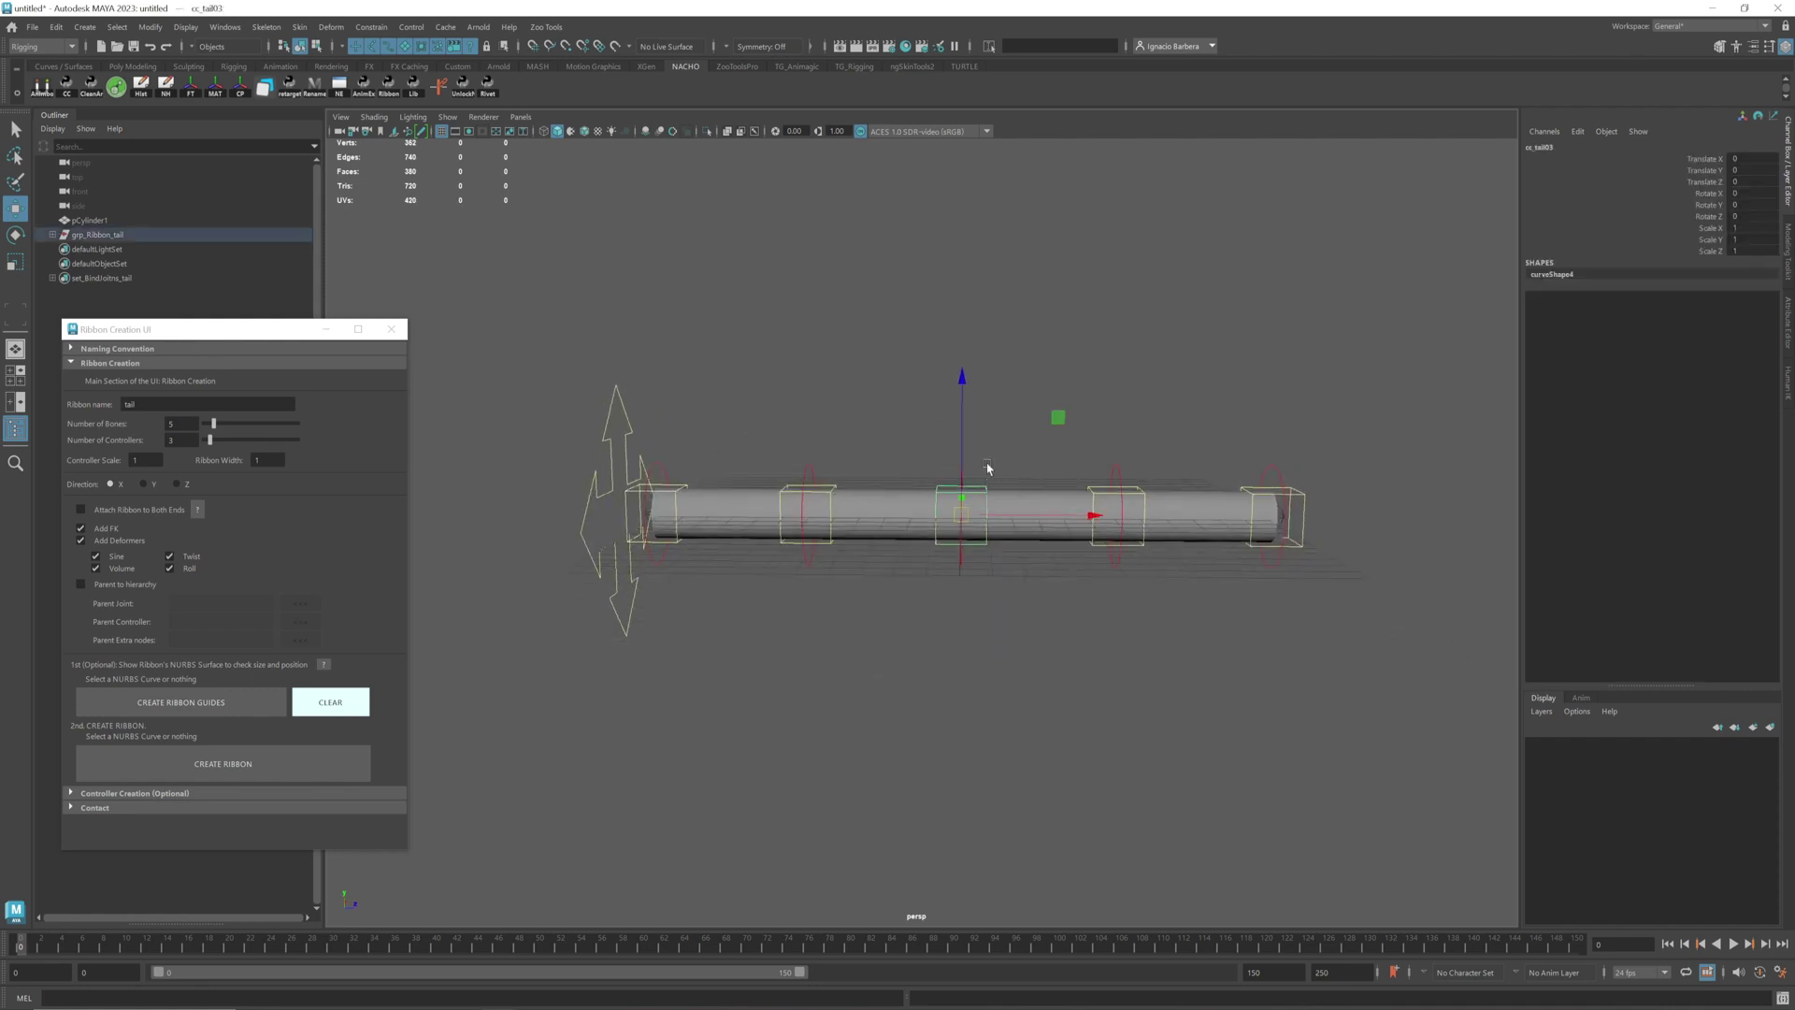
pyautogui.moveTo(963, 472); pyautogui.dragTo(788, 390)
pyautogui.click(862, 391)
pyautogui.click(811, 471)
pyautogui.press('e')
pyautogui.hotkey('ctrl', 'z')
pyautogui.hotkey('ctrl', 'z')
pyautogui.hotkey('ctrl', 'z')
pyautogui.hotkey('ctrl', 'z')
pyautogui.hotkey('ctrl', 'z')
pyautogui.hotkey('ctrl', 'z')
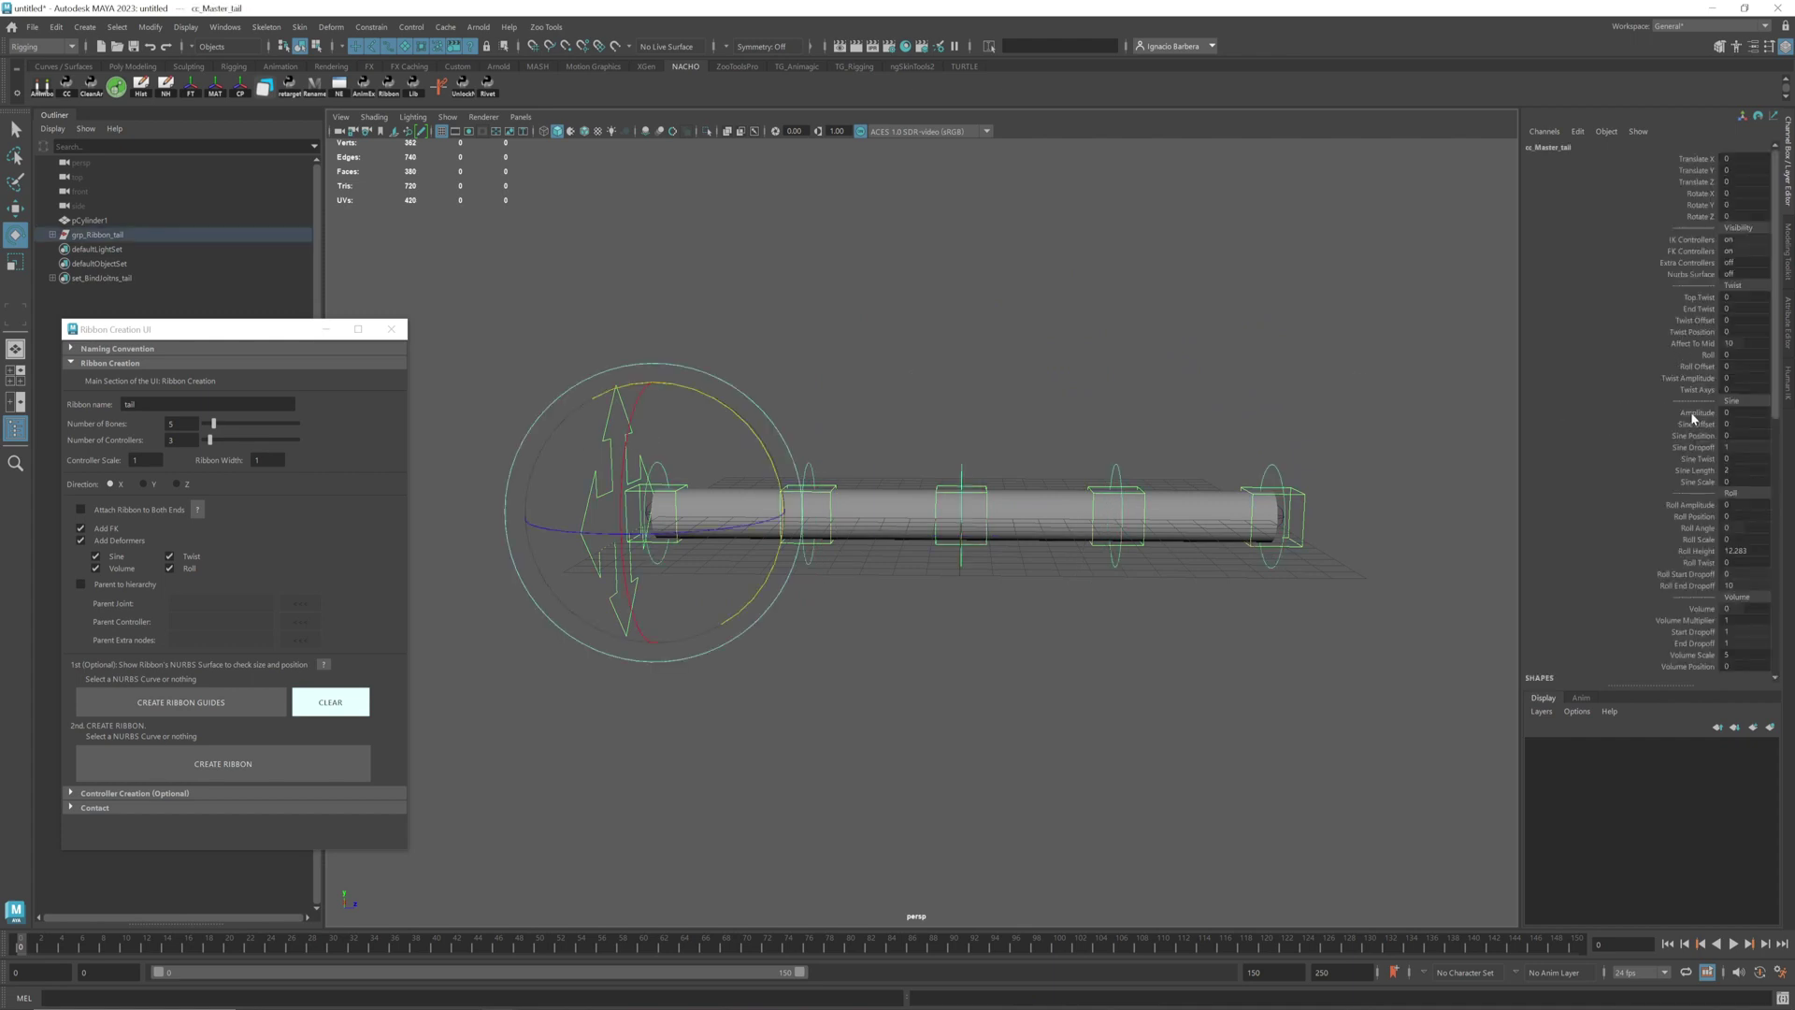
# Try the master control's sine deformer with Amplitude 1.6 and a raised Sine Offset, and undo both changes
pyautogui.click(1695, 416)
pyautogui.moveTo(1206, 399); pyautogui.dragTo(1430, 408, button='middle')
pyautogui.click(1683, 437)
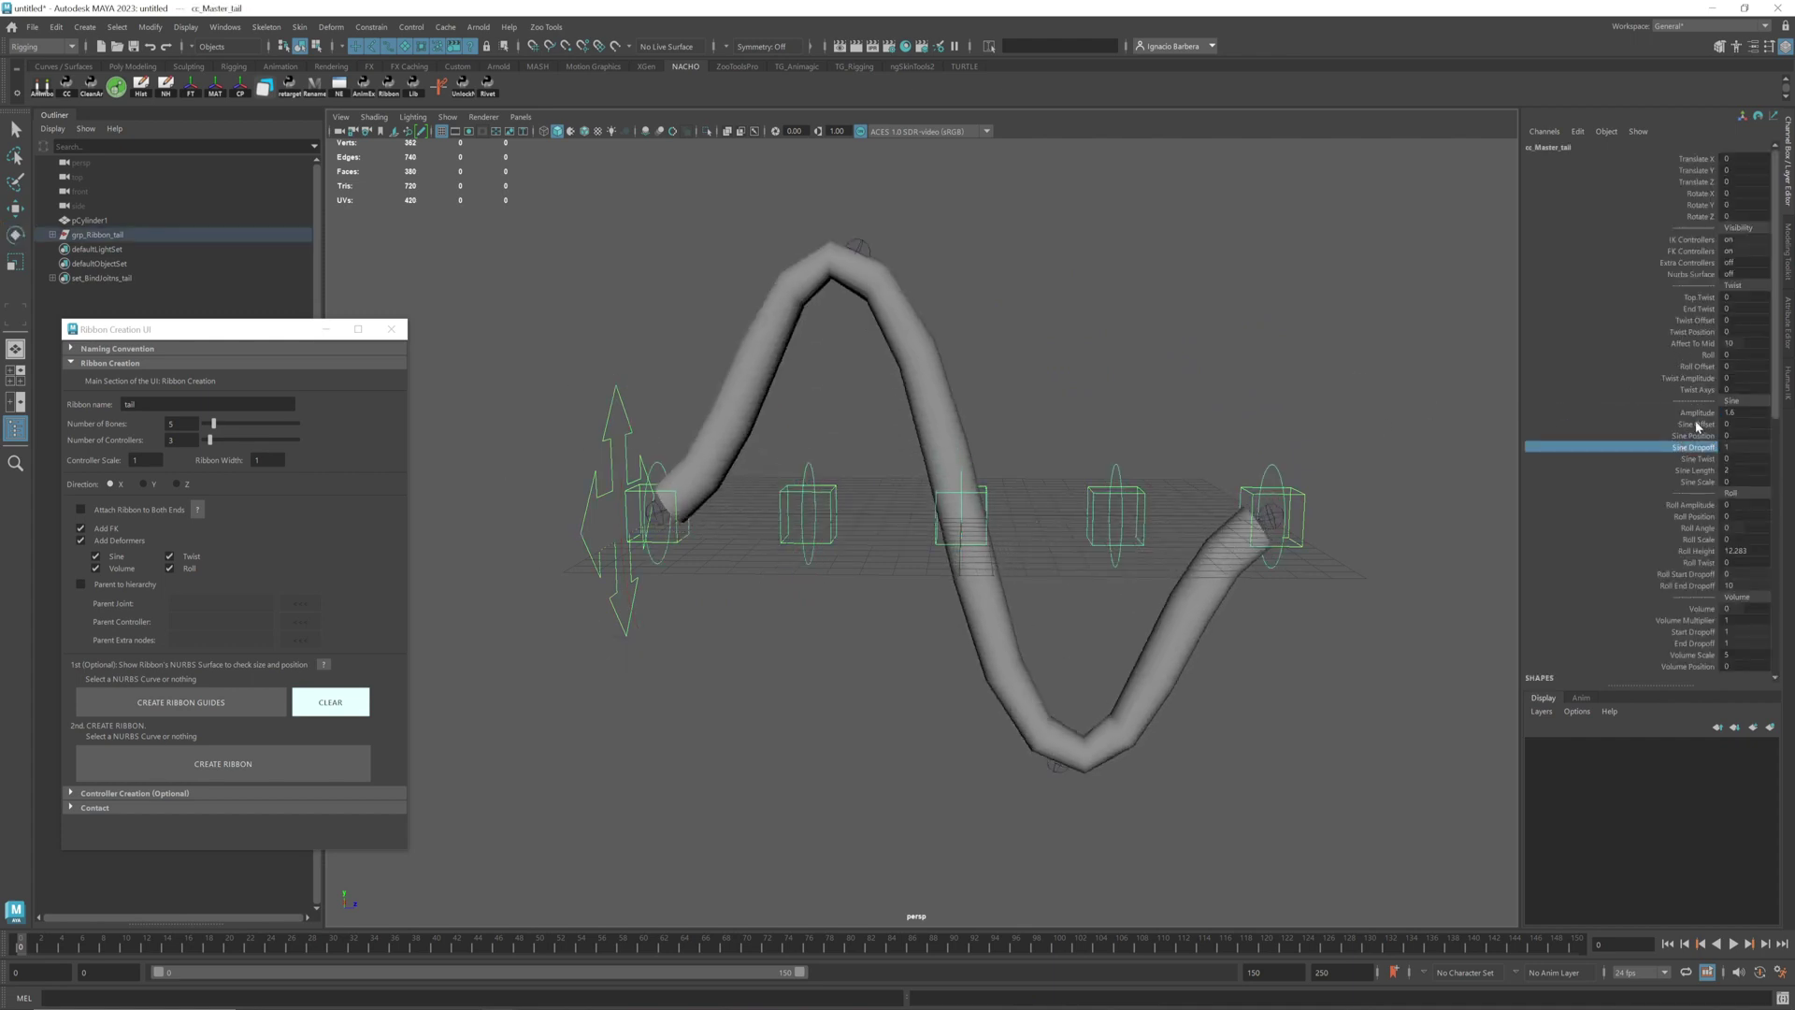
pyautogui.click(1694, 423)
pyautogui.moveTo(1260, 422); pyautogui.dragTo(1299, 425, button='middle')
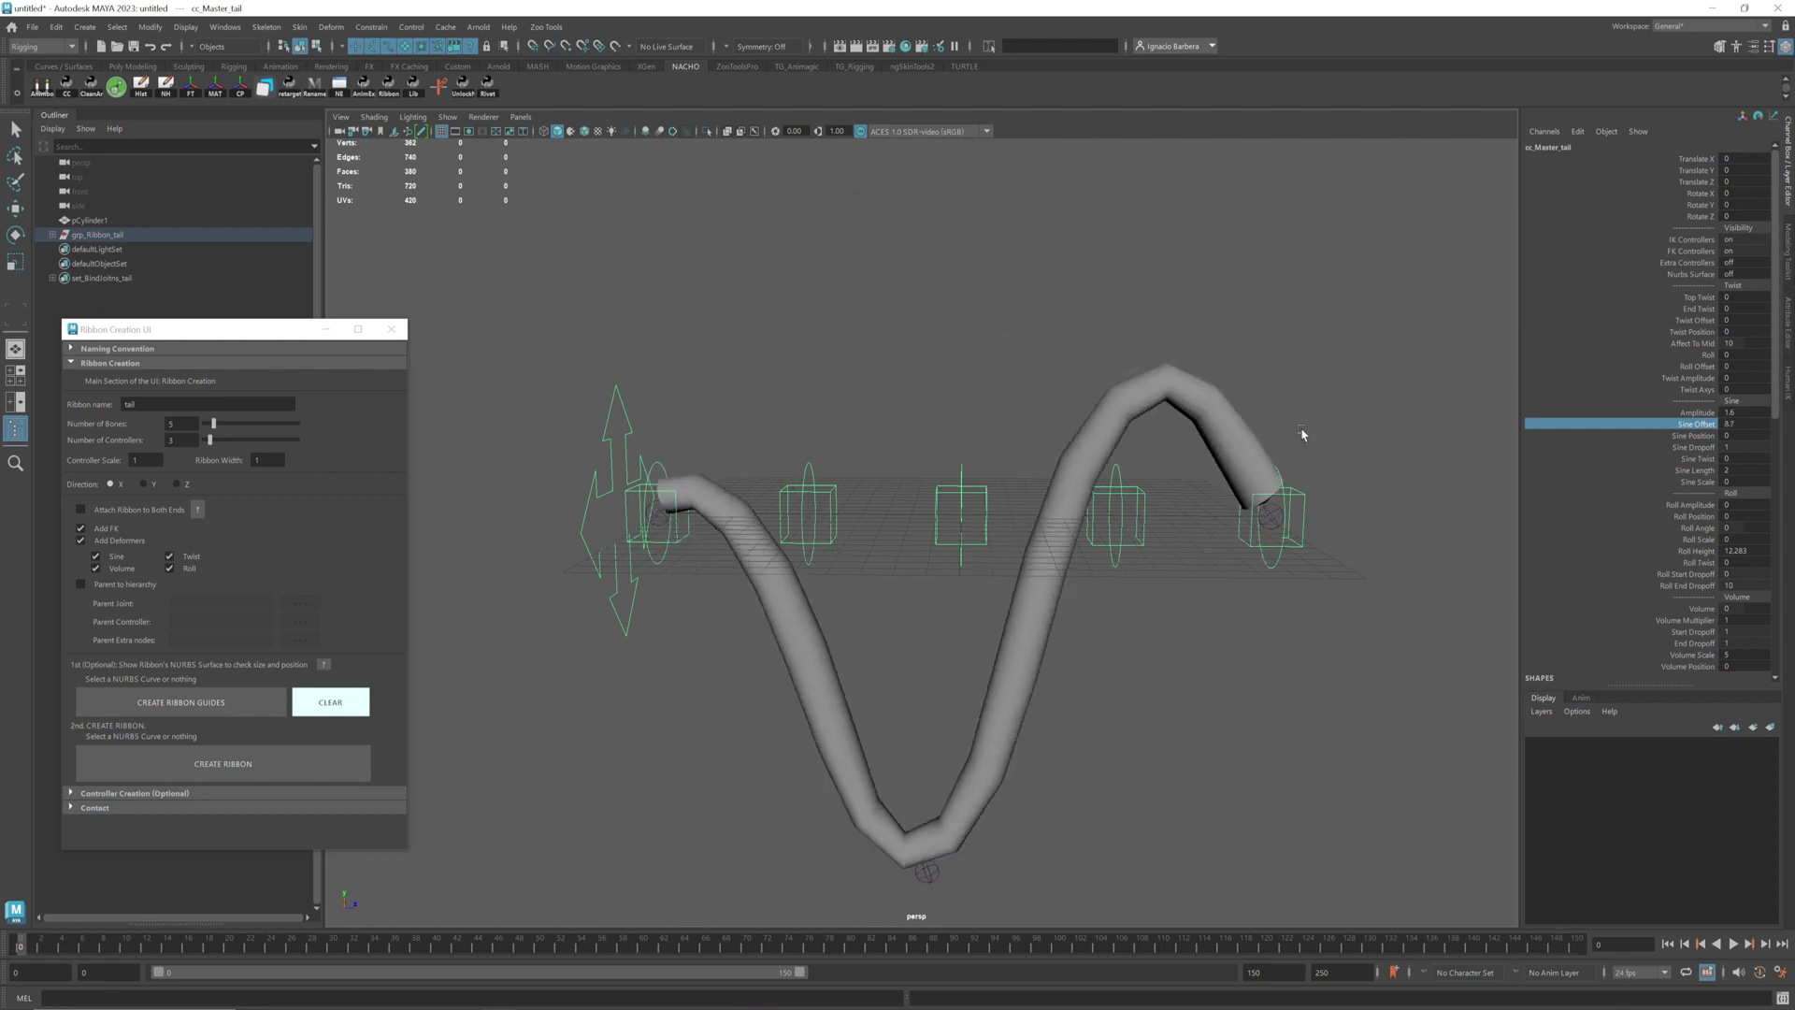
pyautogui.hotkey('ctrl', 'z')
pyautogui.hotkey('ctrl', 'z')
# Try the master control's Top Twist, Volume, Volume Multiplier and Volume Position attributes, and undo the changes
pyautogui.click(1697, 297)
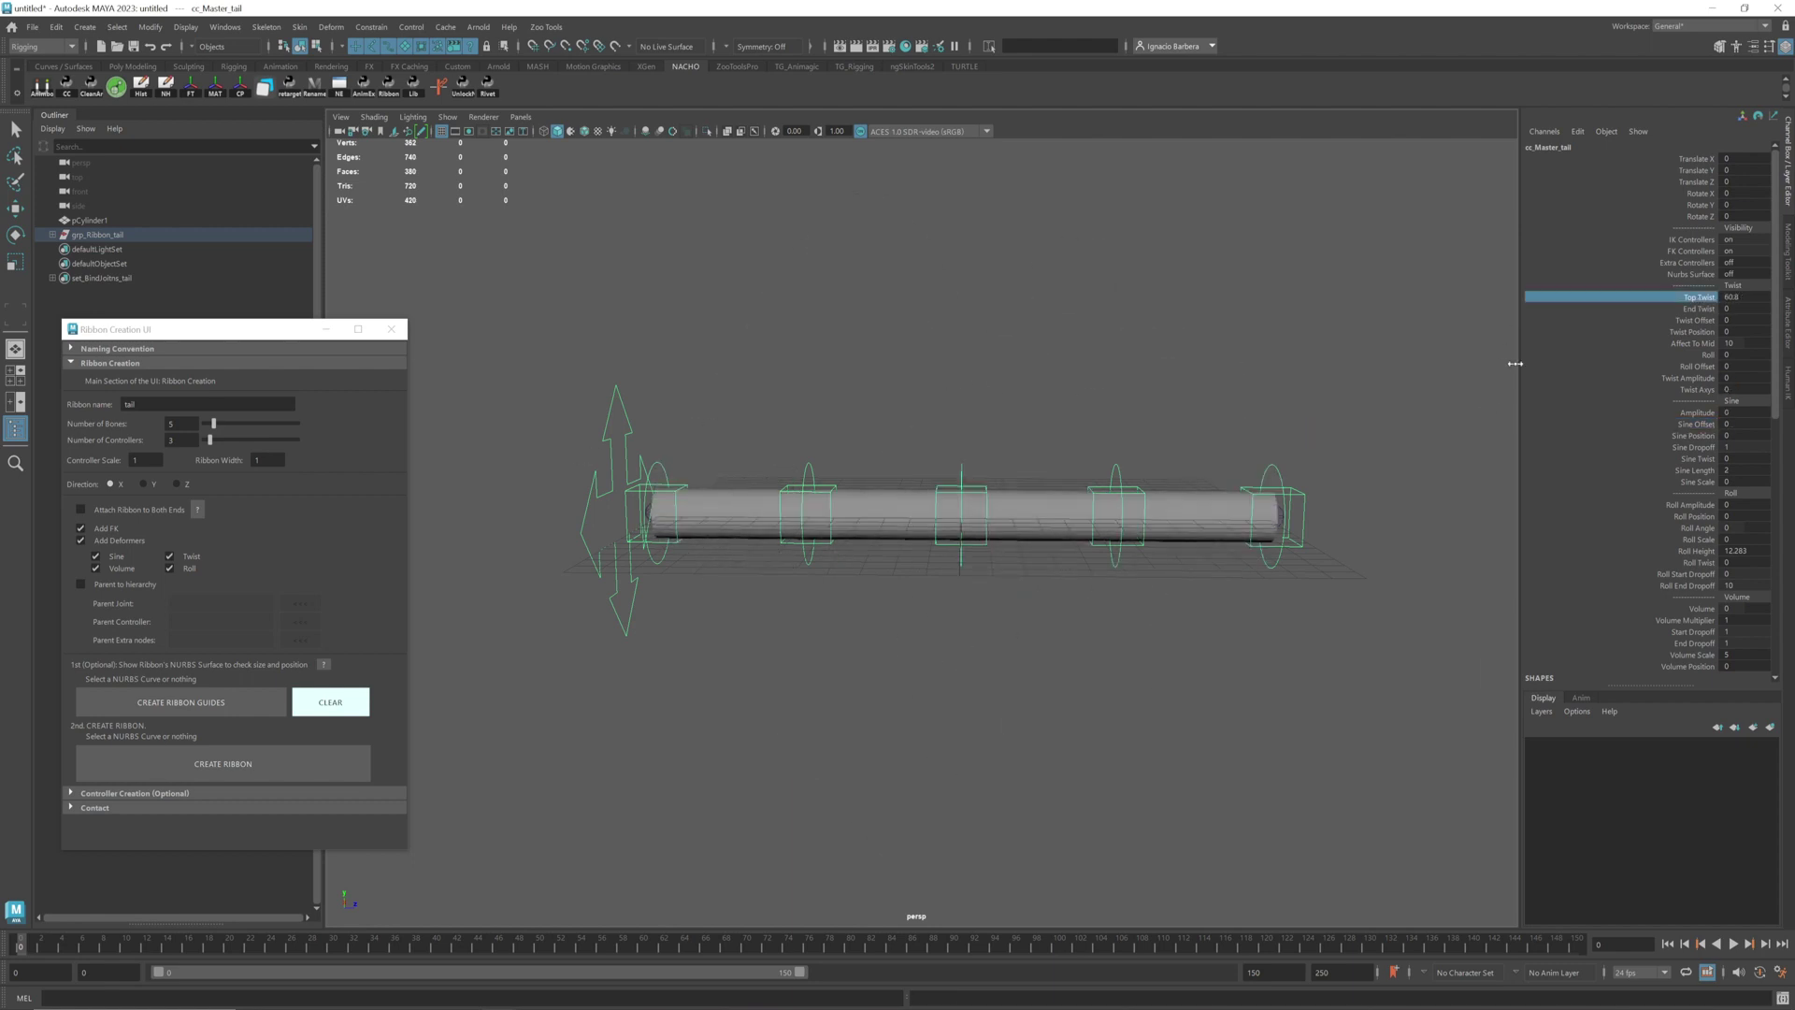
pyautogui.hotkey('ctrl', 'z')
pyautogui.click(1701, 608)
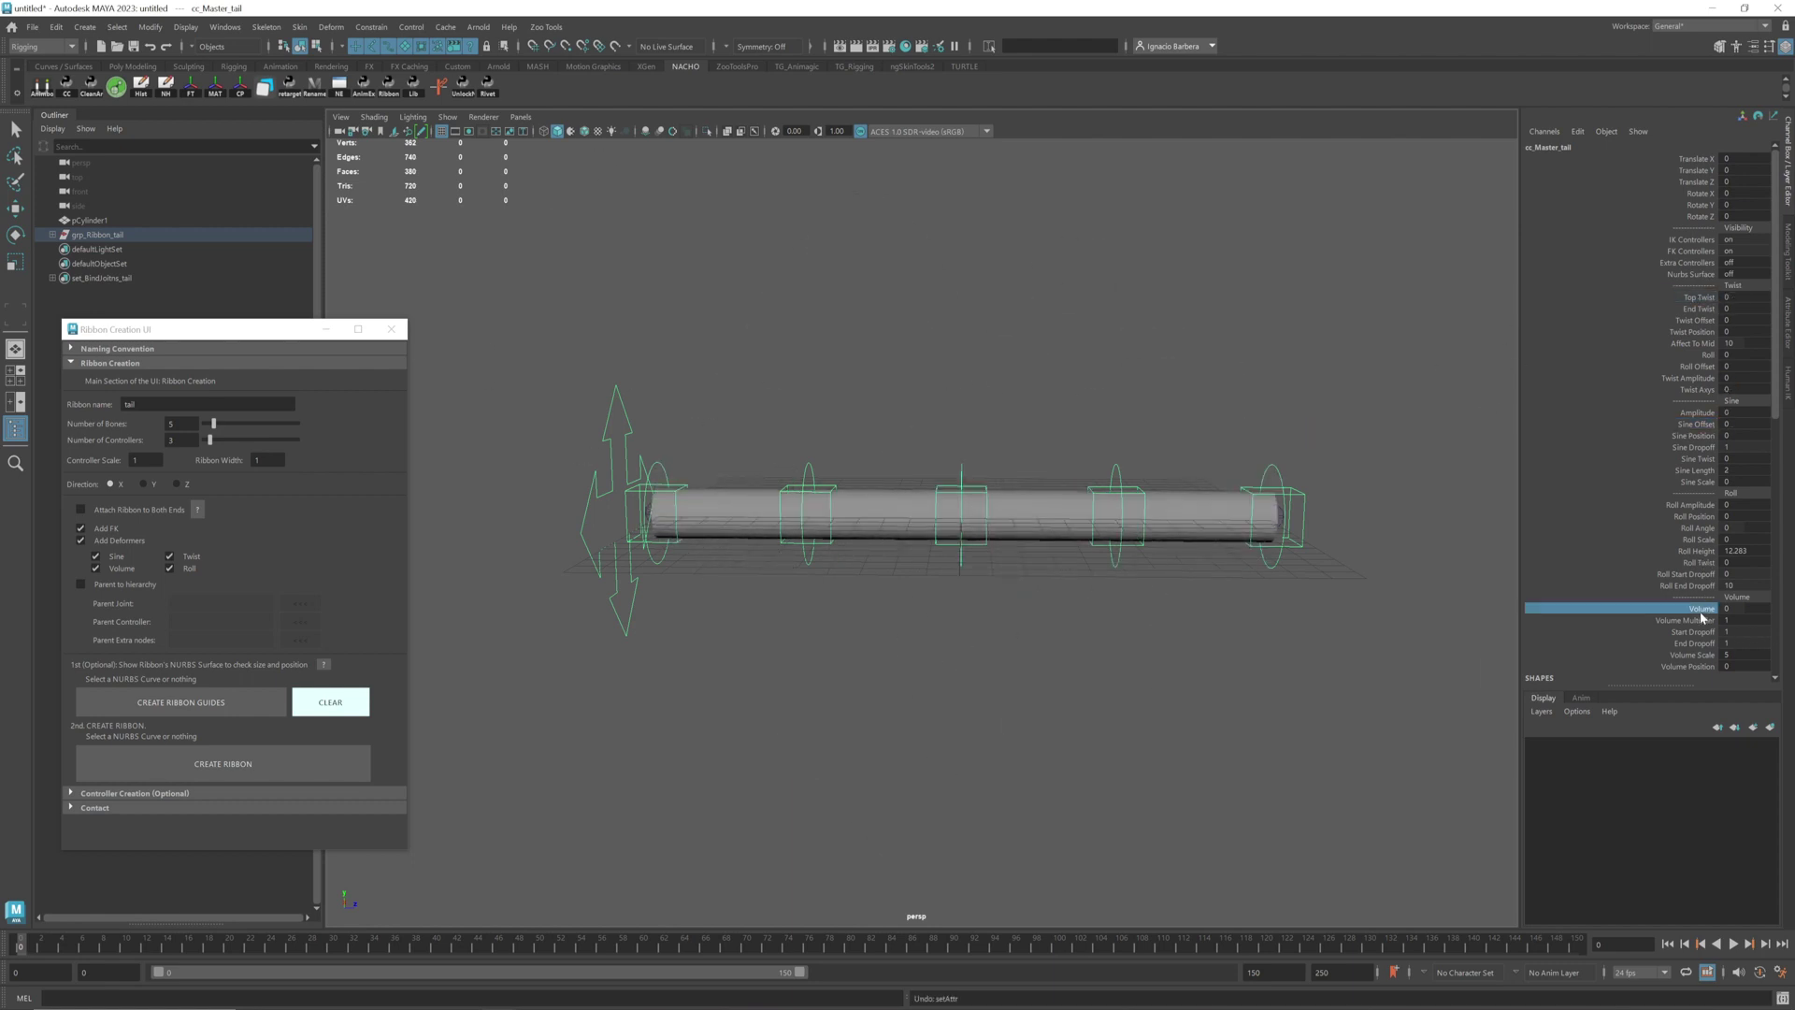
pyautogui.moveTo(1179, 530); pyautogui.dragTo(1194, 530, button='middle')
pyautogui.click(1694, 620)
pyautogui.moveTo(1243, 584); pyautogui.dragTo(1294, 609, button='middle')
pyautogui.click(1695, 667)
pyautogui.keyDown('alt'); pyautogui.moveTo(1287, 593); pyautogui.dragTo(1184, 612); pyautogui.keyUp('alt')
pyautogui.hotkey('ctrl', 'z')
pyautogui.hotkey('ctrl', 'z')
pyautogui.hotkey('ctrl', 'z')
pyautogui.hotkey('ctrl', 'z')
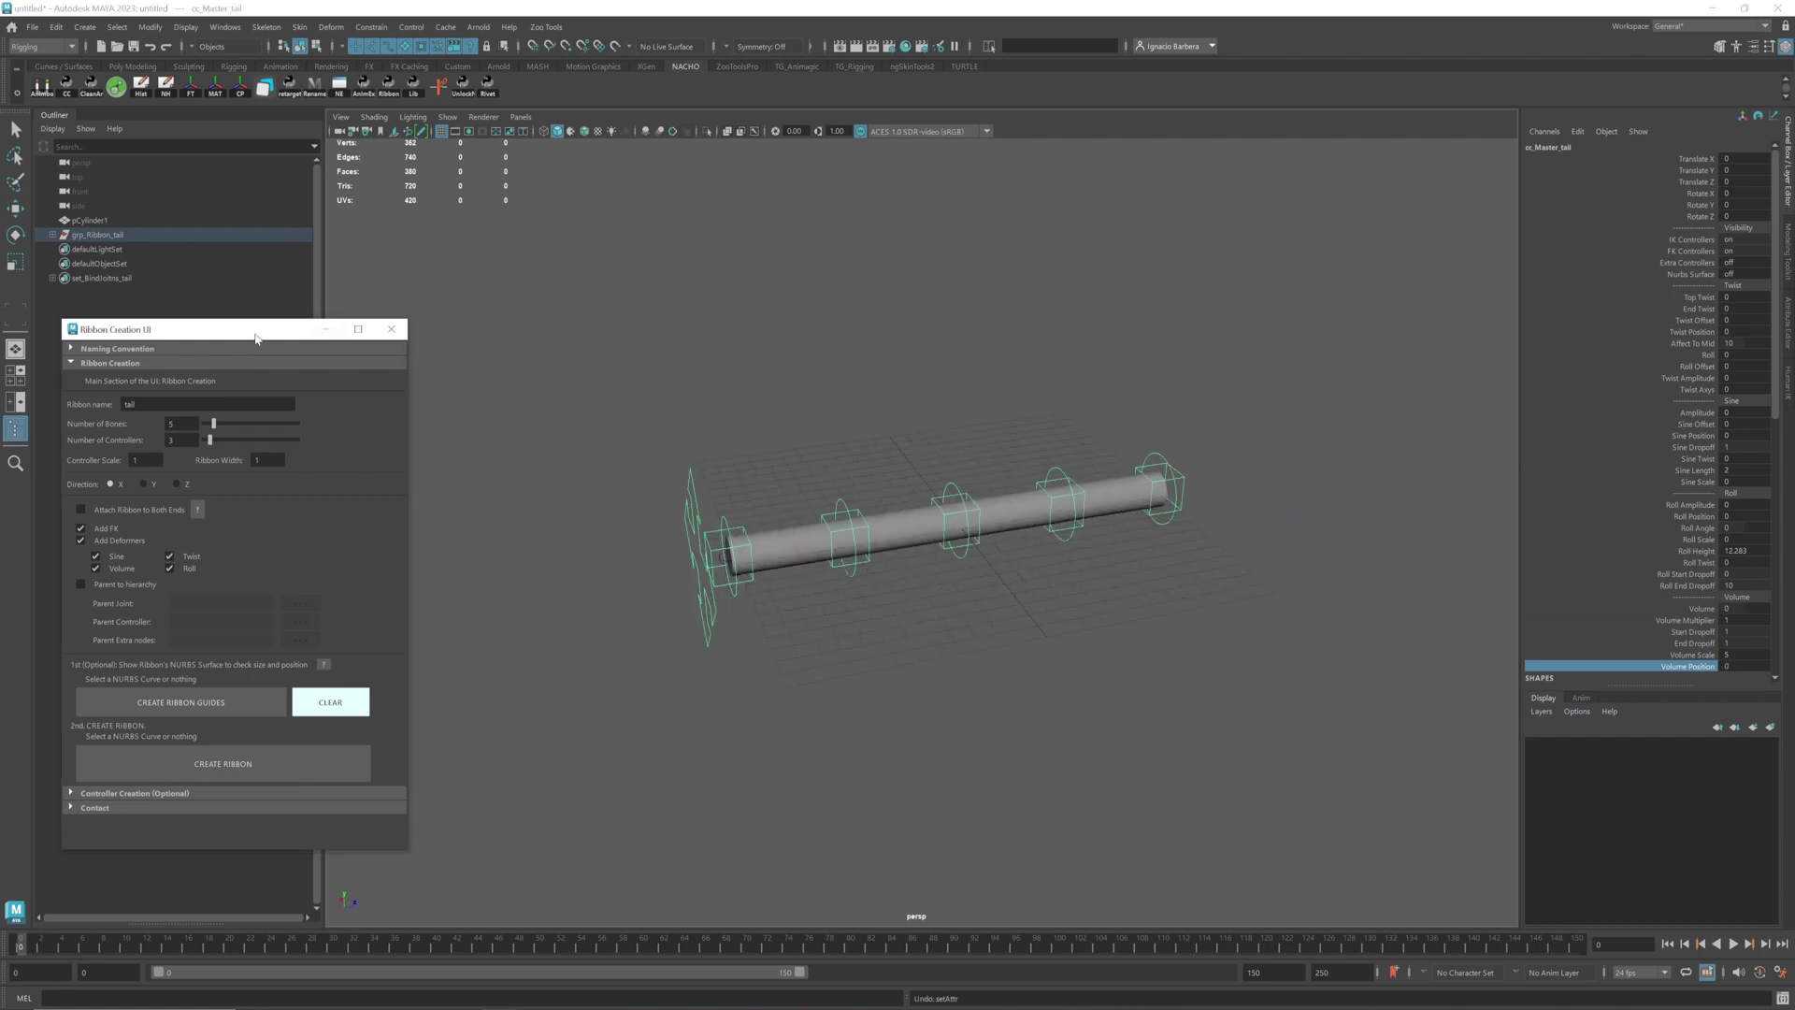
# Move the Ribbon Creation UI window clear of the Outliner list and delete the grp_Ribbon_tail group
pyautogui.moveTo(242, 342); pyautogui.dragTo(399, 243)
pyautogui.keyDown('alt'); pyautogui.moveTo(1015, 422); pyautogui.dragTo(954, 389); pyautogui.keyUp('alt')
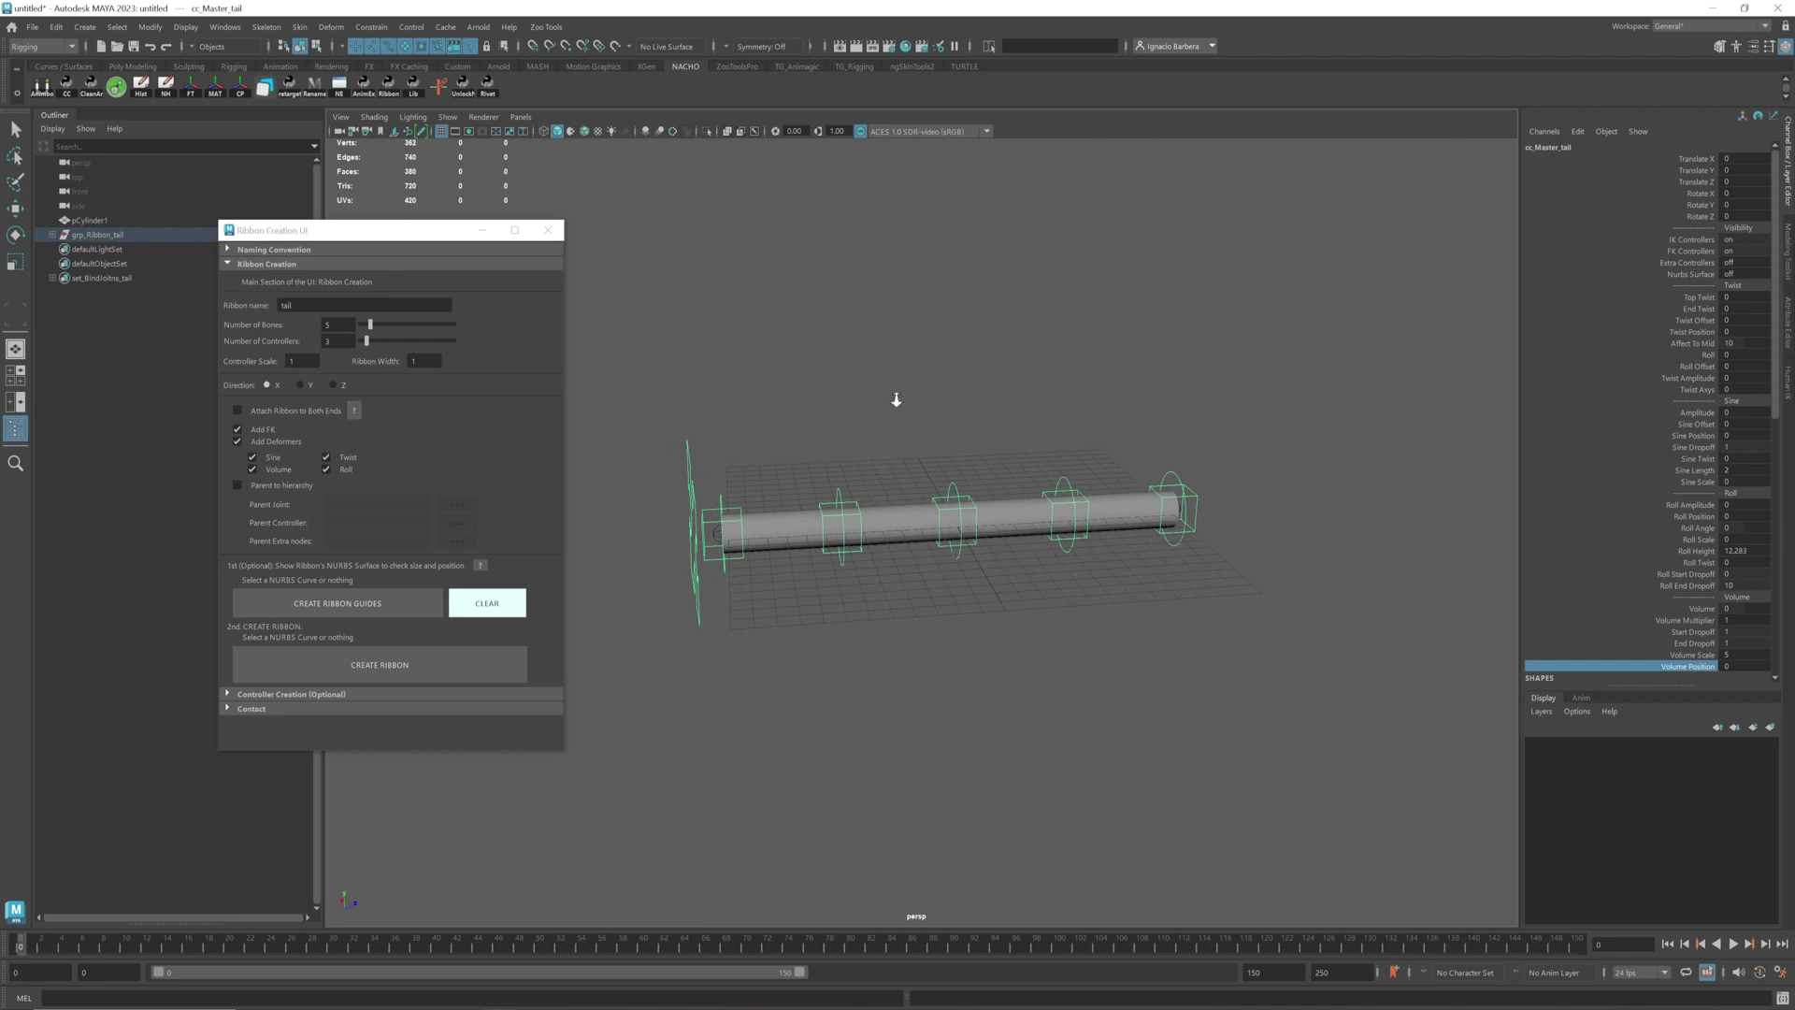
pyautogui.scroll(1, 895, 397)
pyautogui.keyDown('alt'); pyautogui.moveTo(895, 396); pyautogui.dragTo(941, 393, button='middle'); pyautogui.keyUp('alt')
pyautogui.click(116, 238)
pyautogui.press('e')
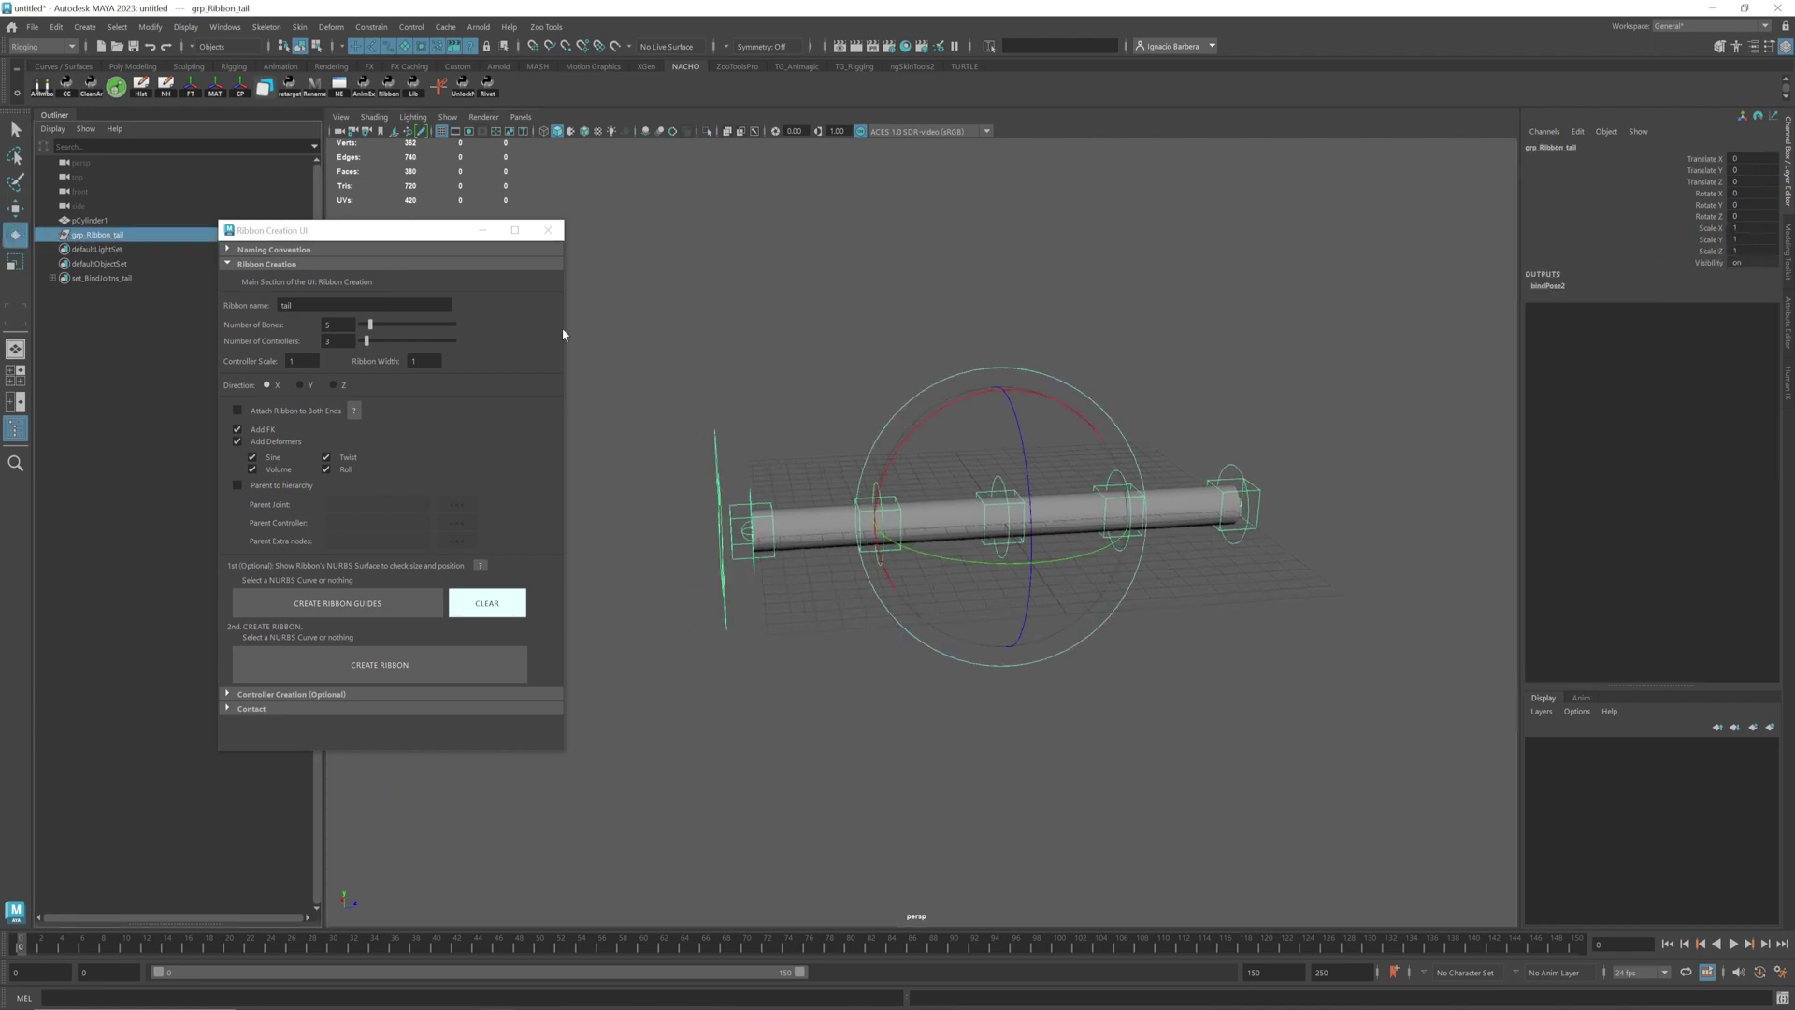
pyautogui.press('Delete')
pyautogui.keyDown('alt'); pyautogui.moveTo(1015, 492); pyautogui.dragTo(1069, 501); pyautogui.keyUp('alt')
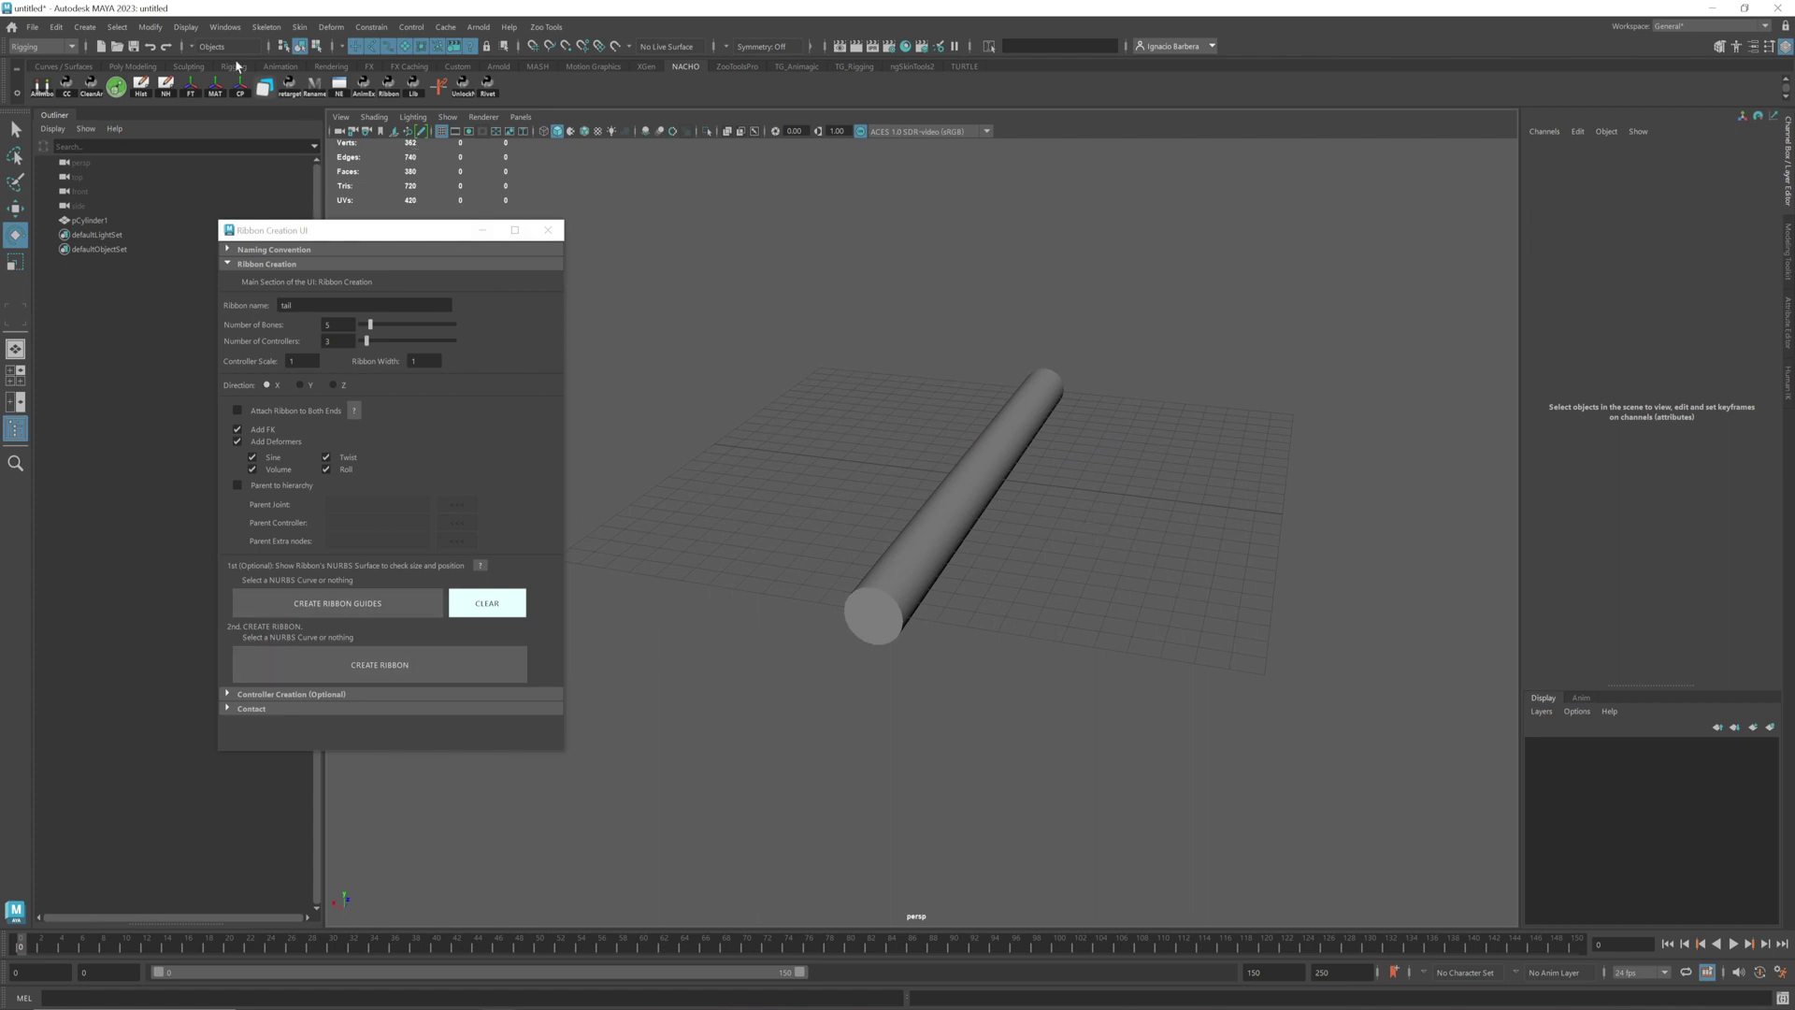
# Draw a CV curve through the cylinder's centre, snapping its ends to the middle vertices of the two end caps
pyautogui.click(72, 68)
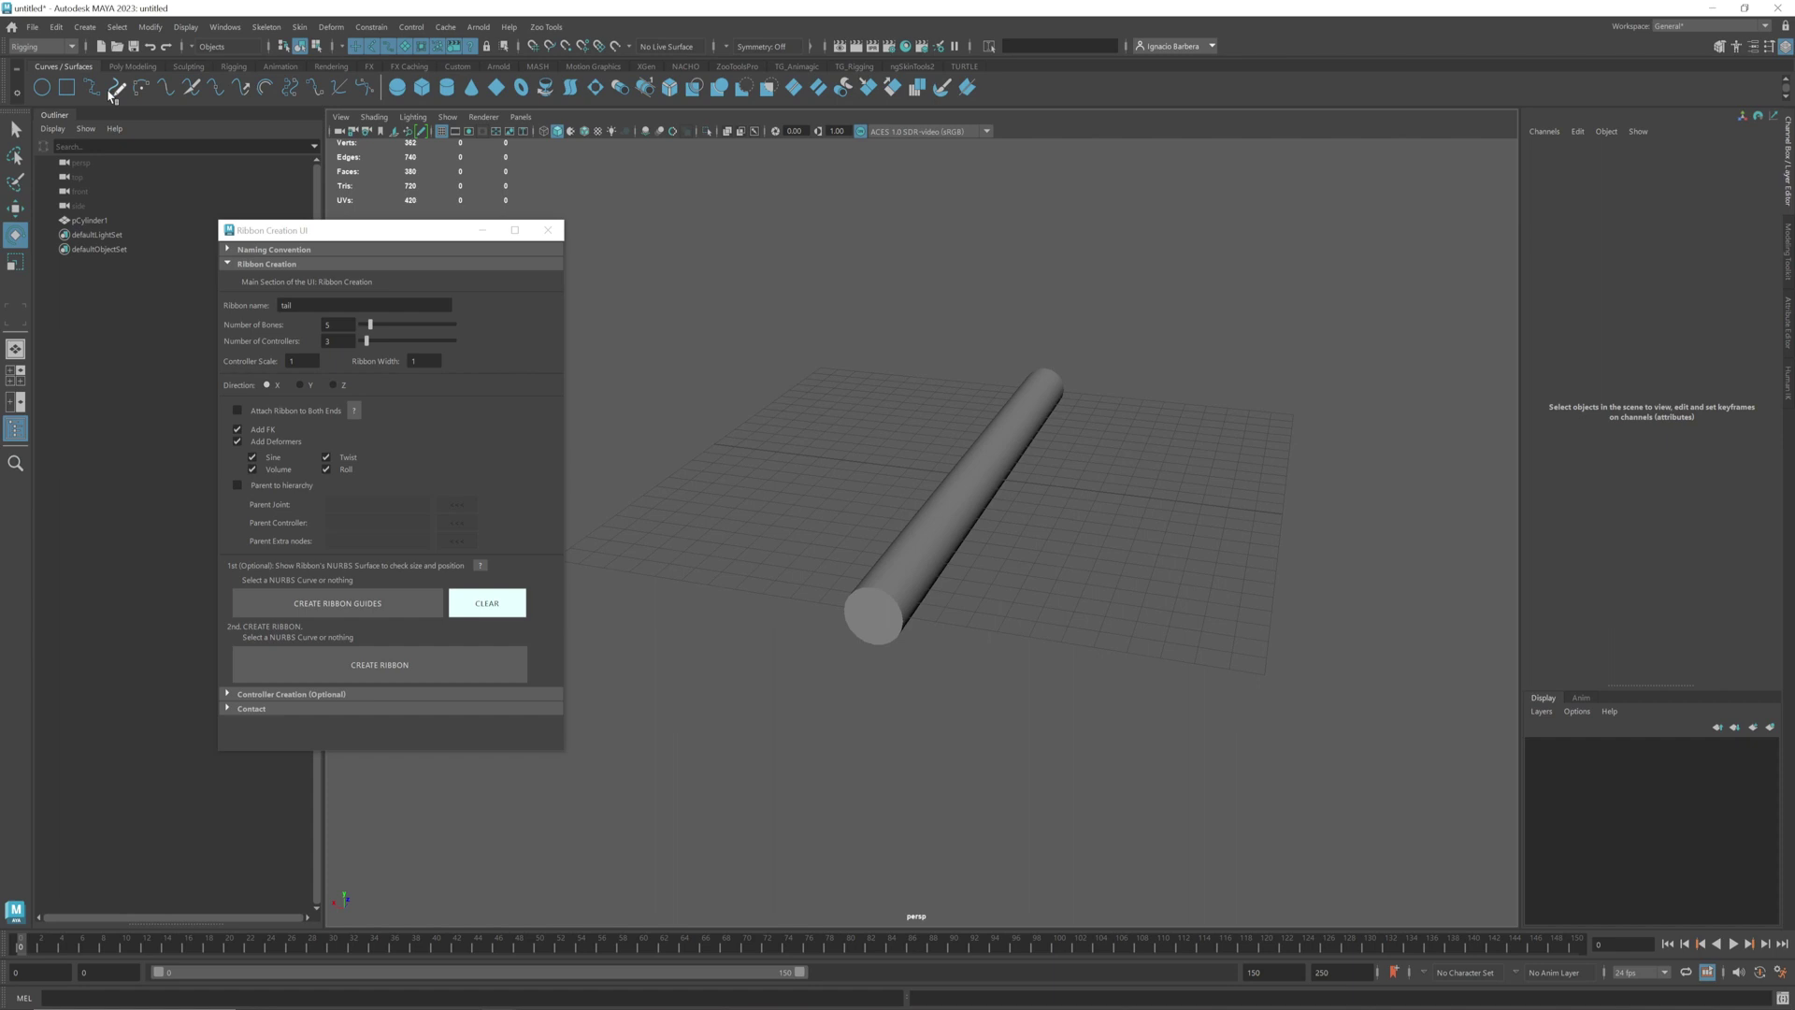
pyautogui.click(90, 89)
pyautogui.click(585, 132)
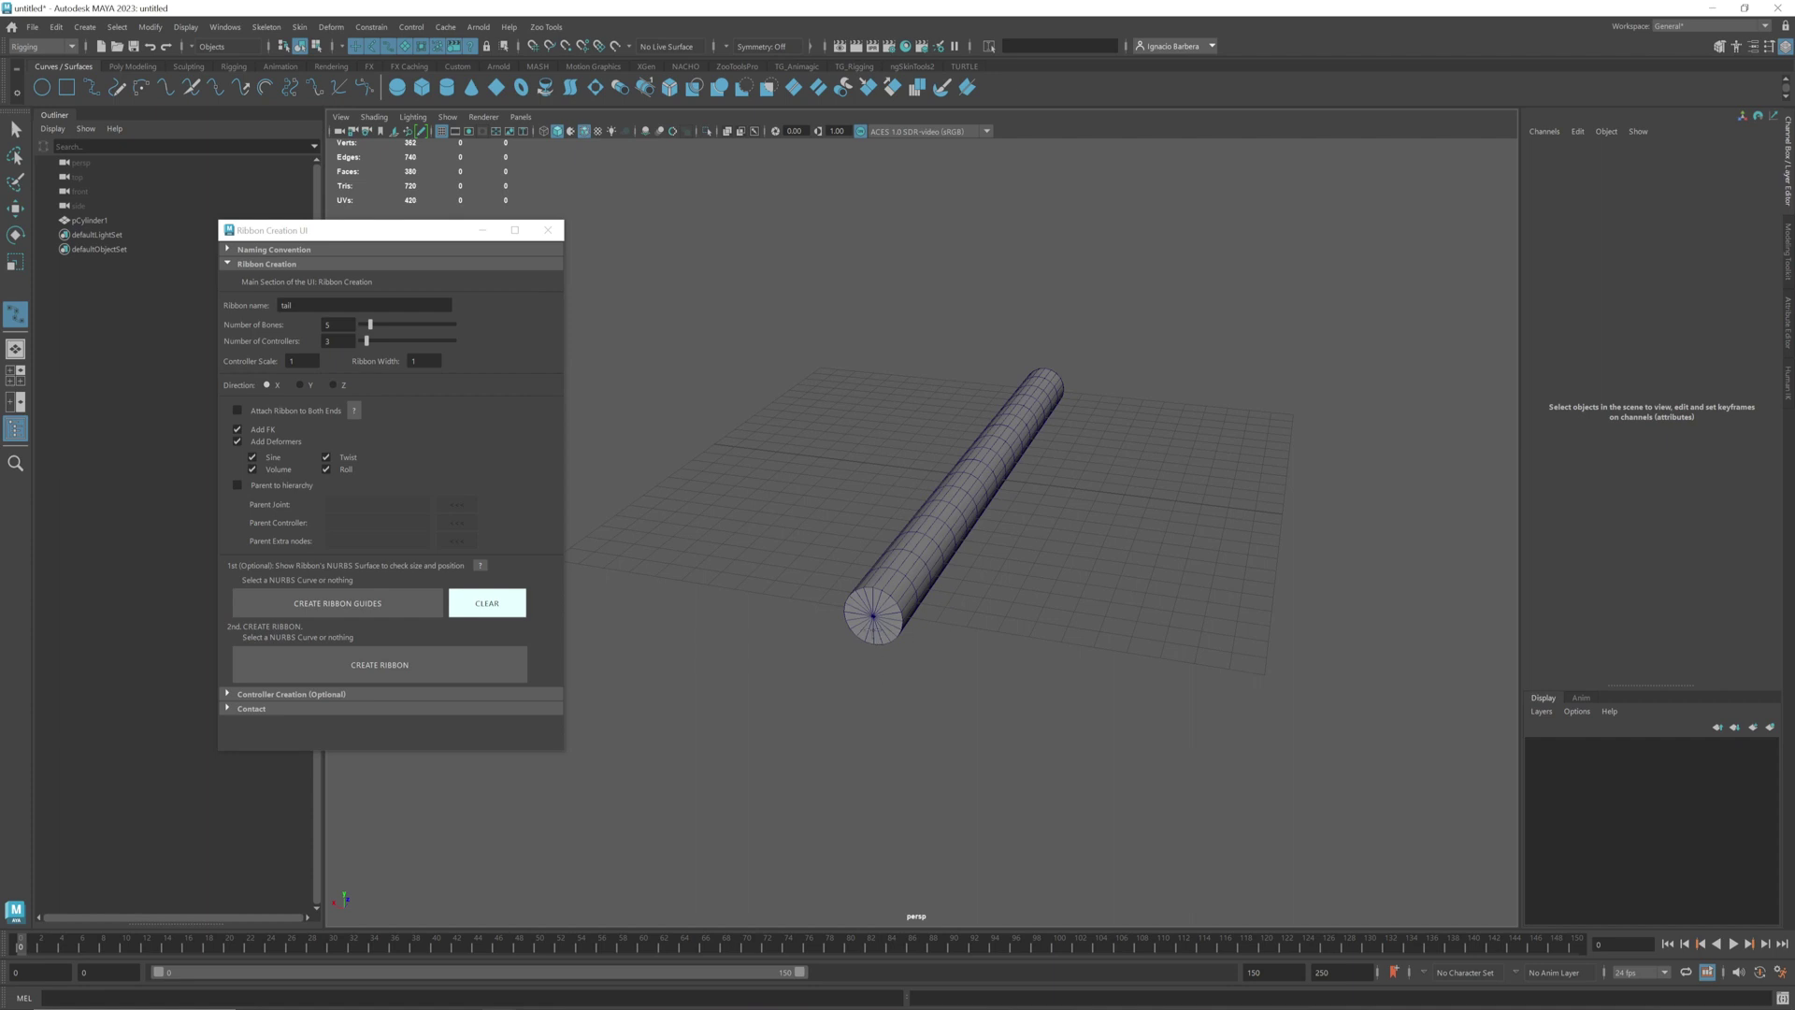
pyautogui.press('v')
pyautogui.click(875, 618)
pyautogui.keyDown('alt'); pyautogui.moveTo(1162, 513); pyautogui.dragTo(991, 500); pyautogui.keyUp('alt')
pyautogui.press('v')
pyautogui.press('w')
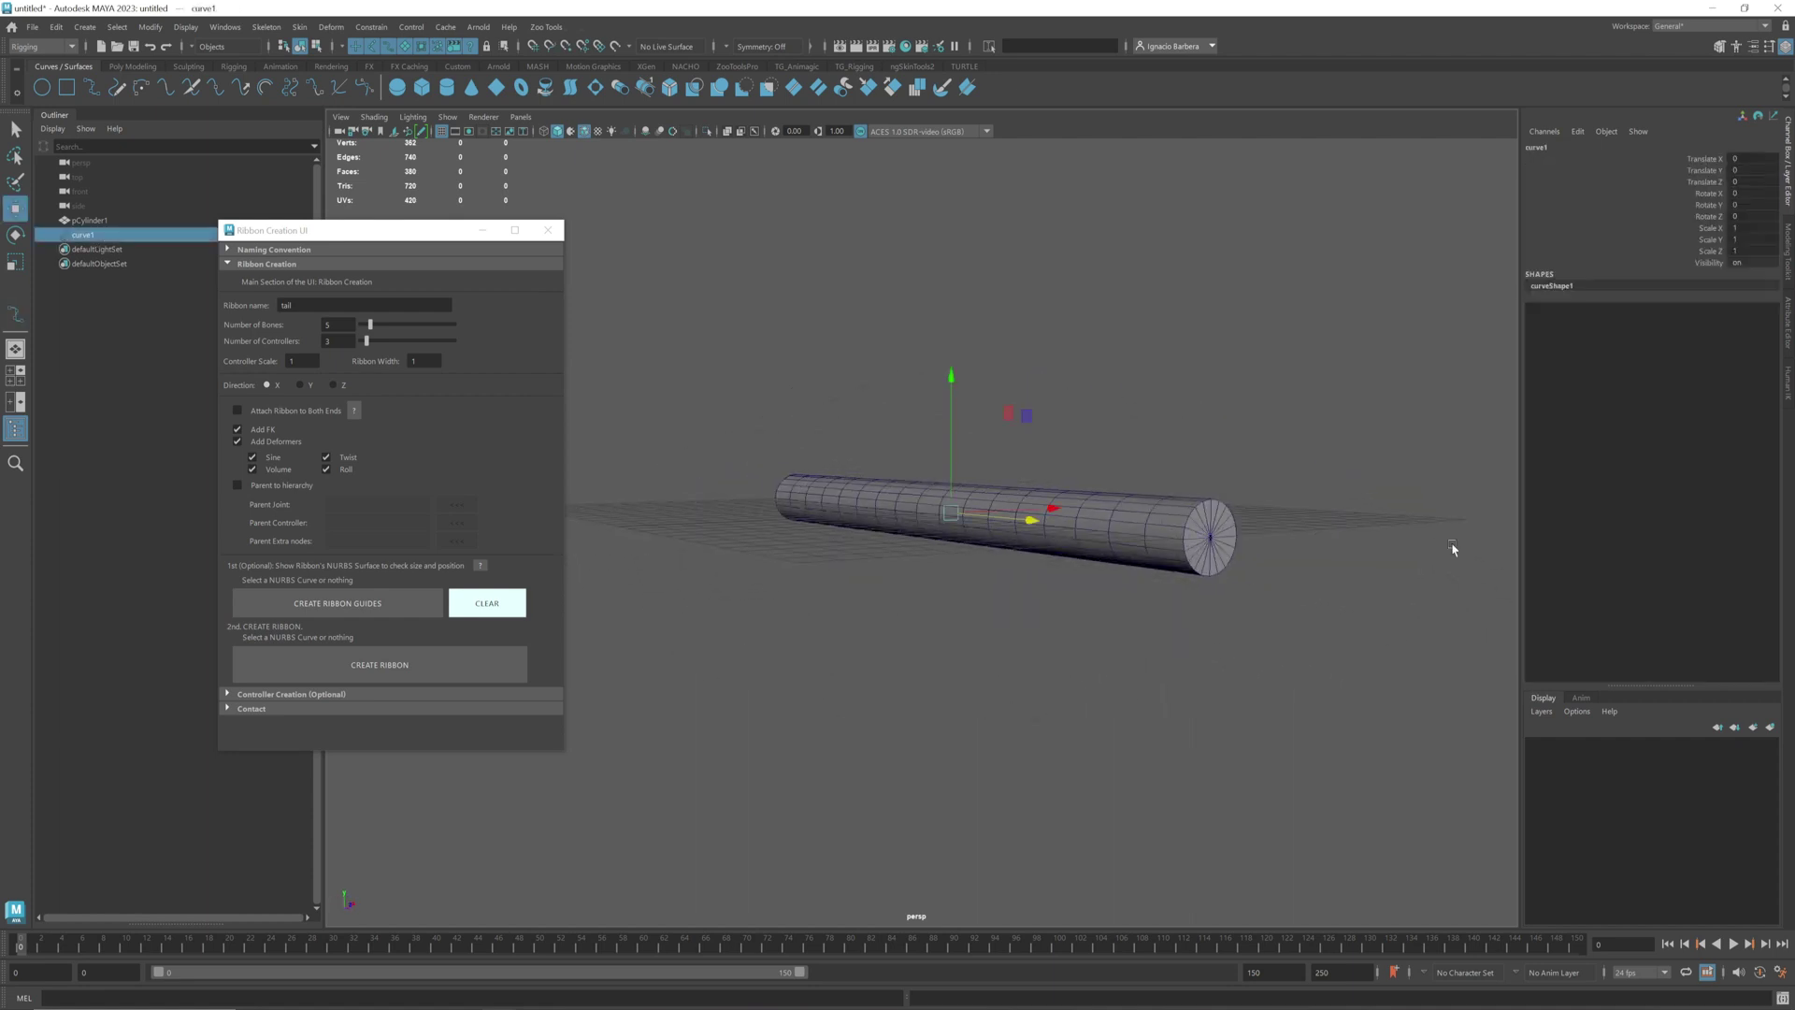
pyautogui.scroll(-5, 1450, 553)
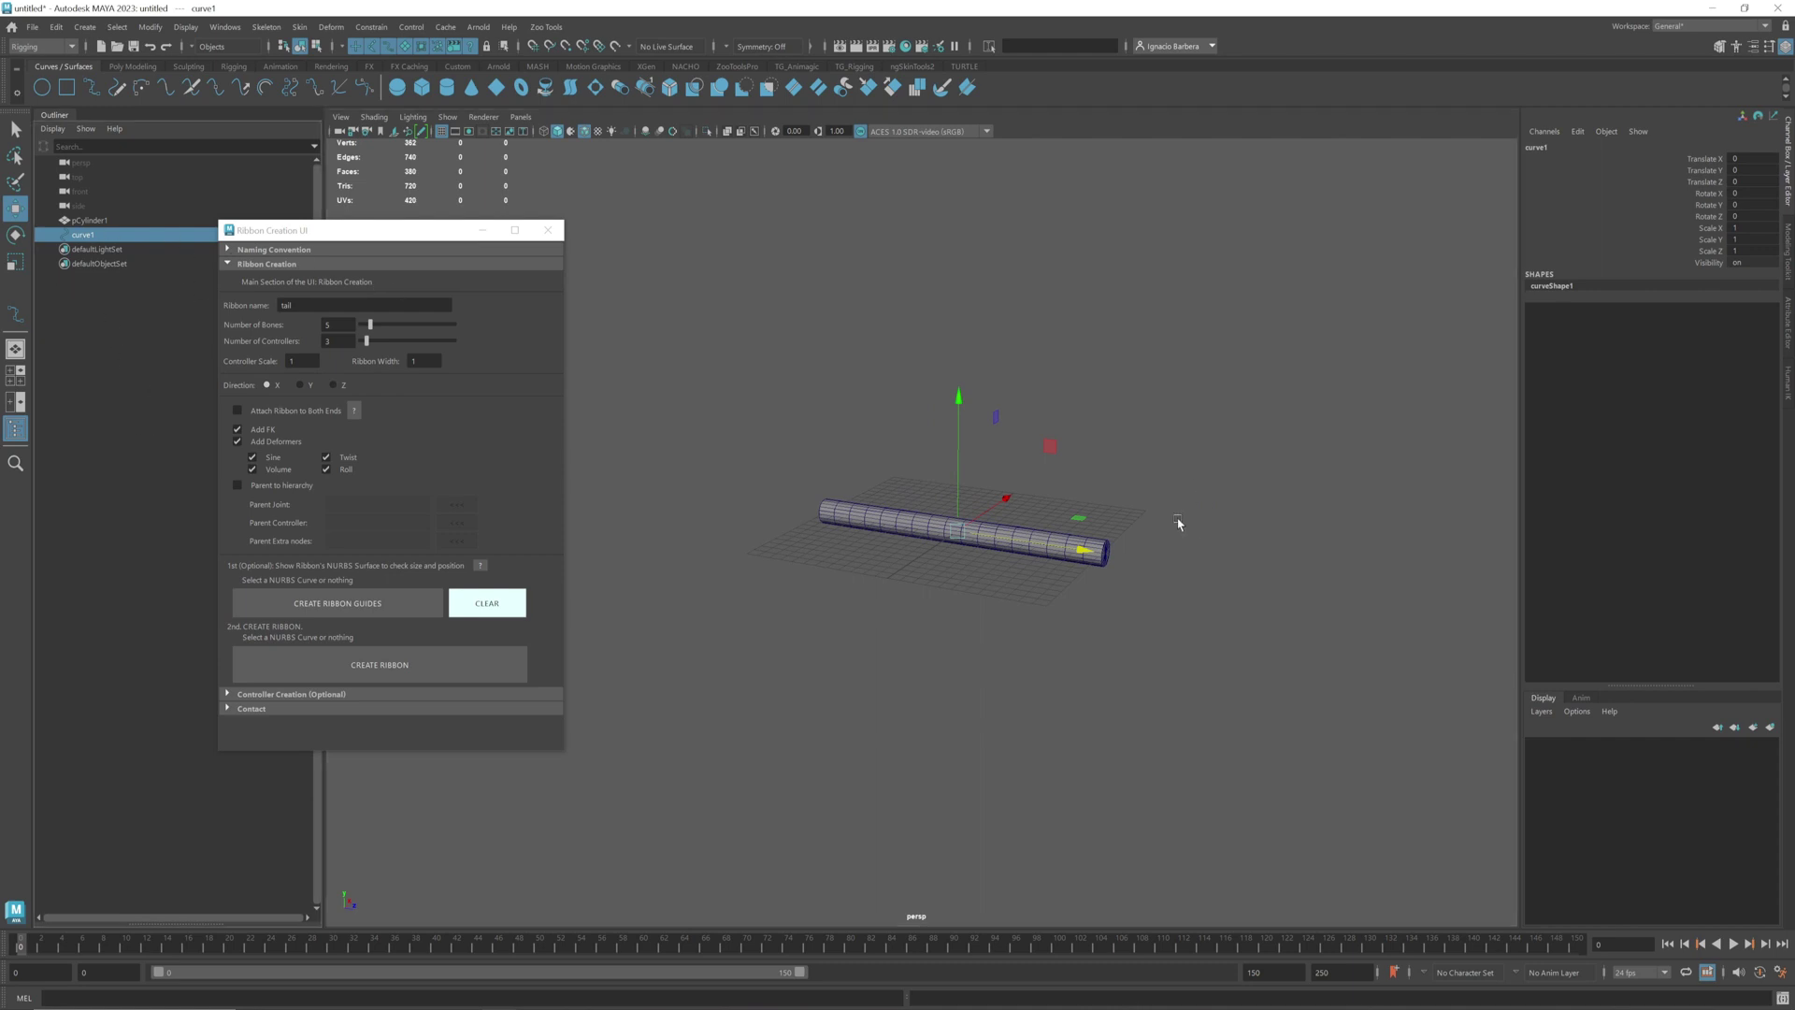
pyautogui.keyDown('alt'); pyautogui.moveTo(1174, 520); pyautogui.dragTo(1052, 502); pyautogui.keyUp('alt')
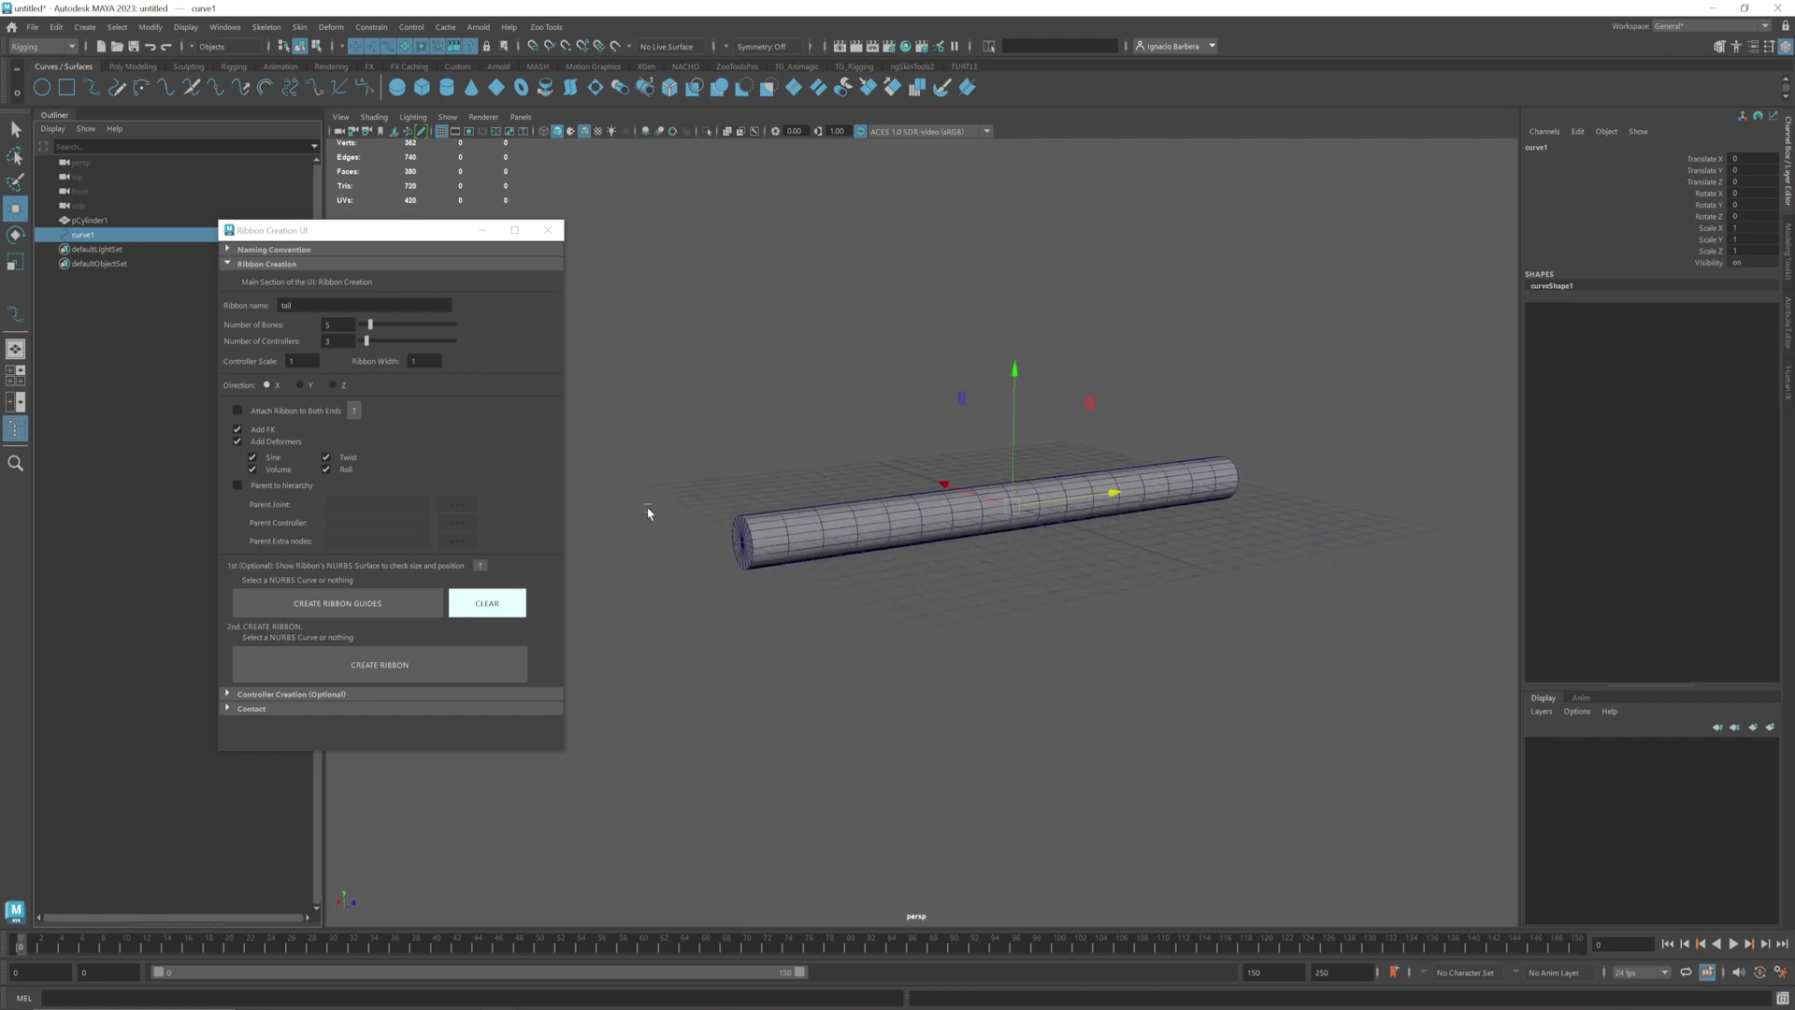
# Try creating ribbon guides from the curve, inspect them in wireframe, and undo the creation
pyautogui.click(337, 603)
pyautogui.keyDown('alt'); pyautogui.moveTo(985, 589); pyautogui.dragTo(1054, 601); pyautogui.keyUp('alt')
pyautogui.press('4')
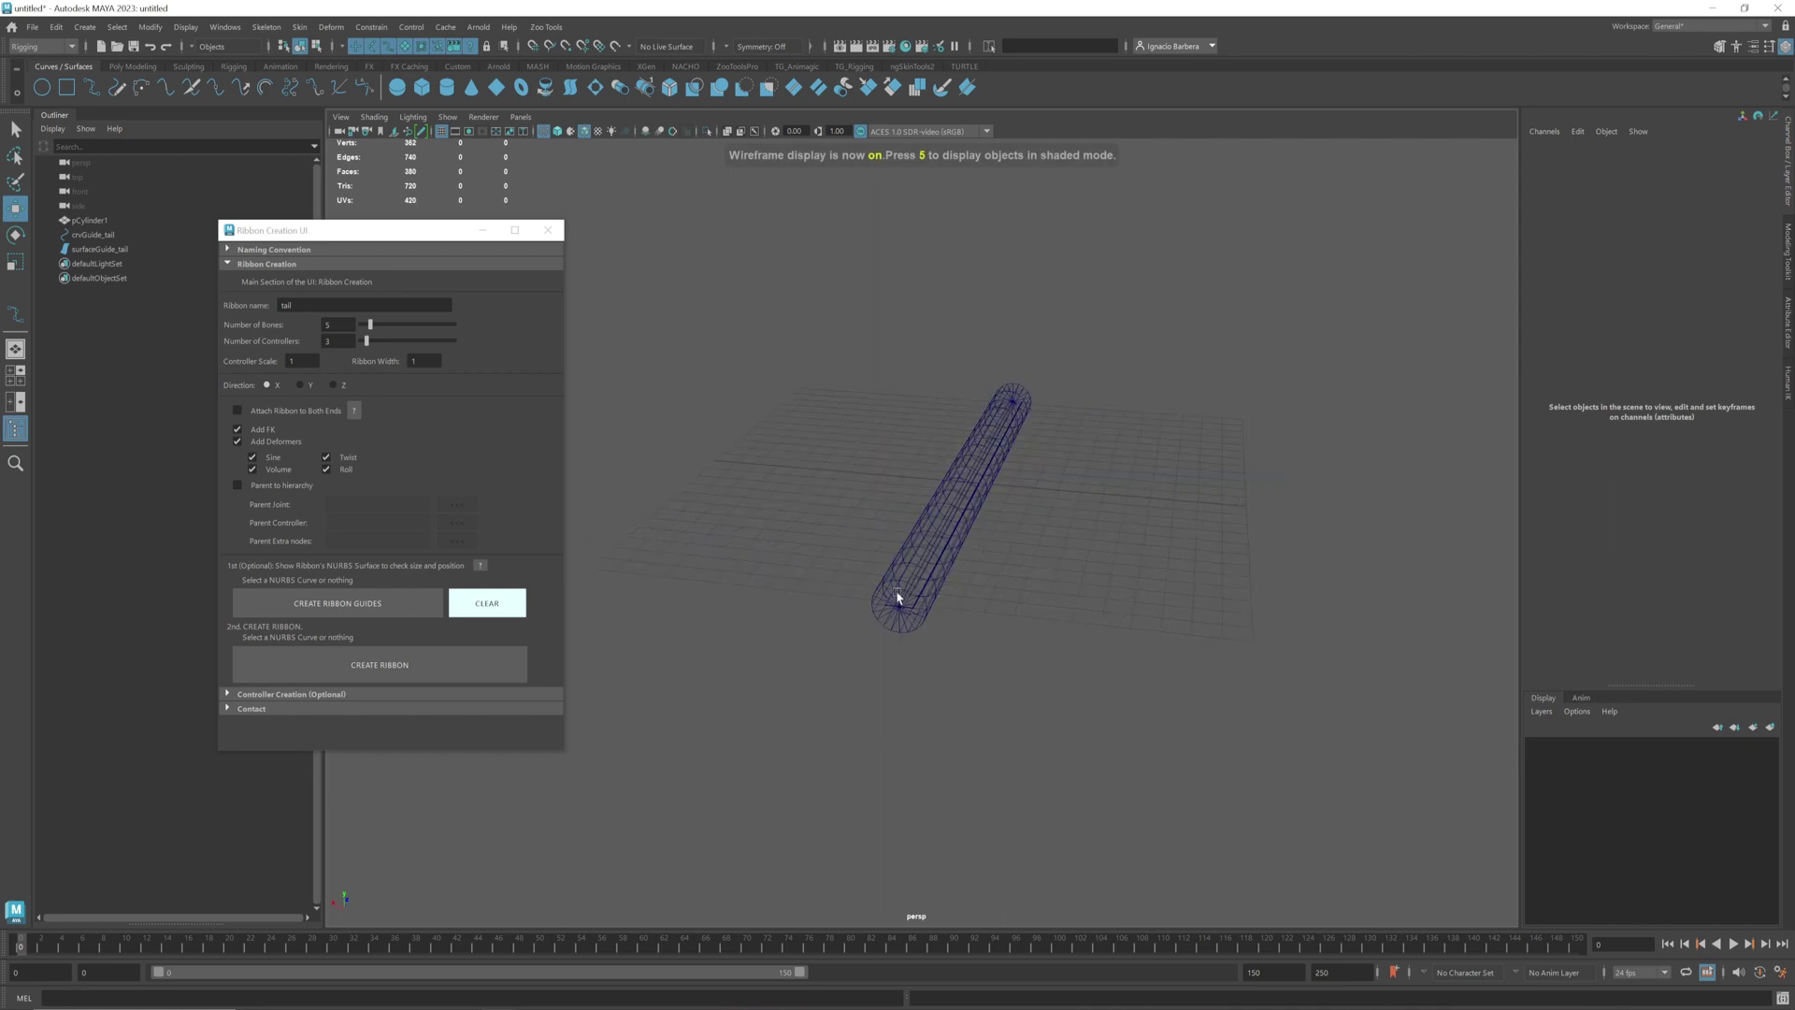
pyautogui.hotkey('ctrl', 'z')
pyautogui.keyDown('alt'); pyautogui.moveTo(834, 573); pyautogui.dragTo(780, 576); pyautogui.keyUp('alt')
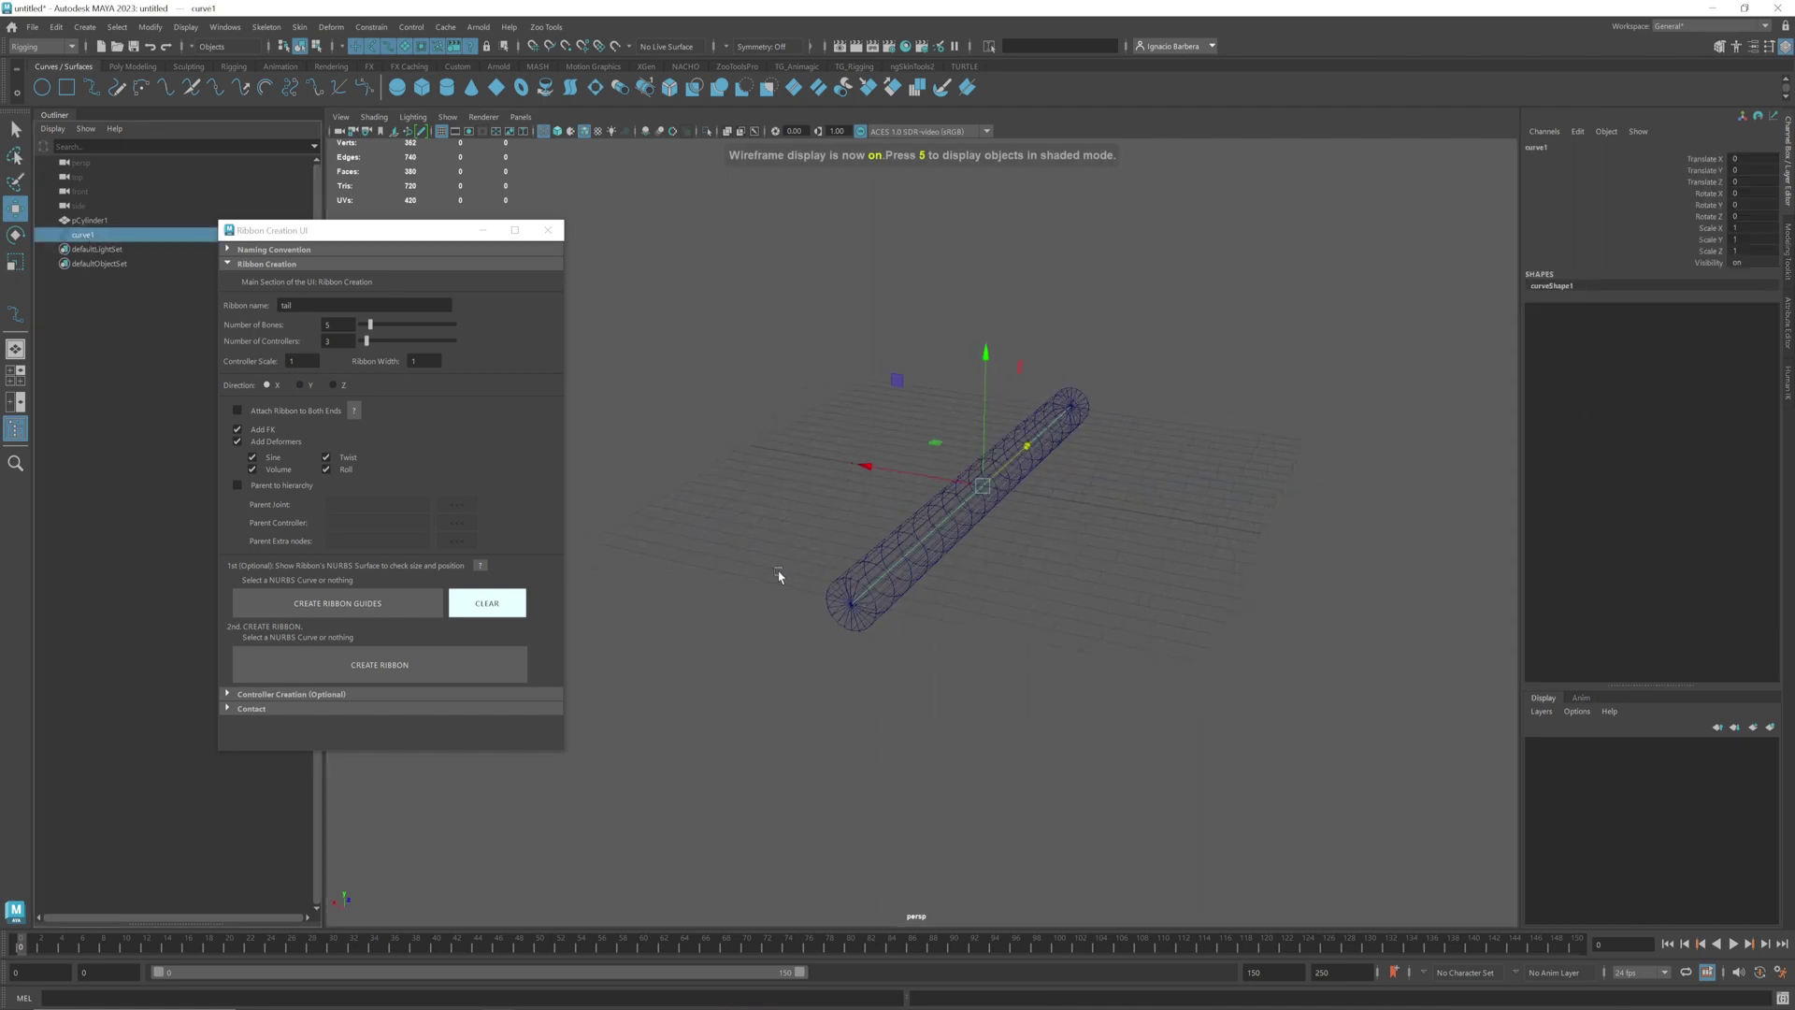
# Create the ribbon guides from the curve, return to shaded display and hide the cylinder
pyautogui.click(361, 605)
pyautogui.keyDown('alt'); pyautogui.moveTo(1215, 542); pyautogui.dragTo(1187, 547); pyautogui.keyUp('alt')
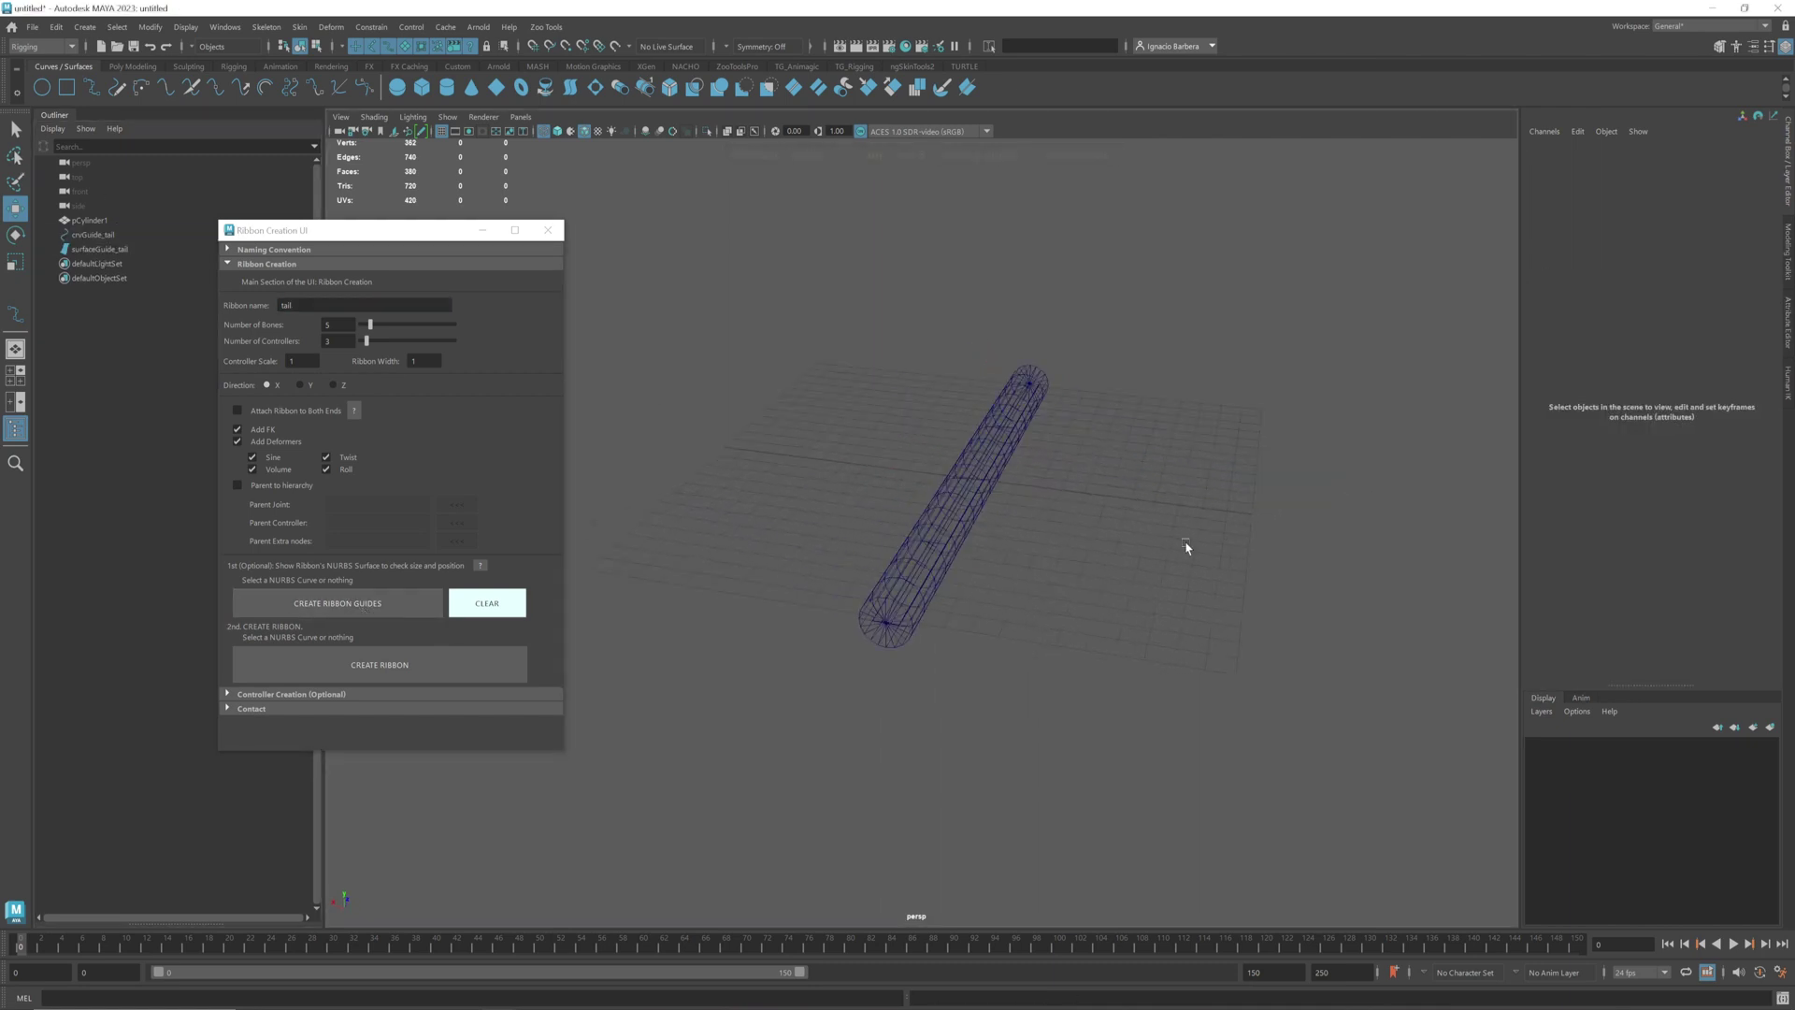
pyautogui.press('5')
pyautogui.click(909, 580)
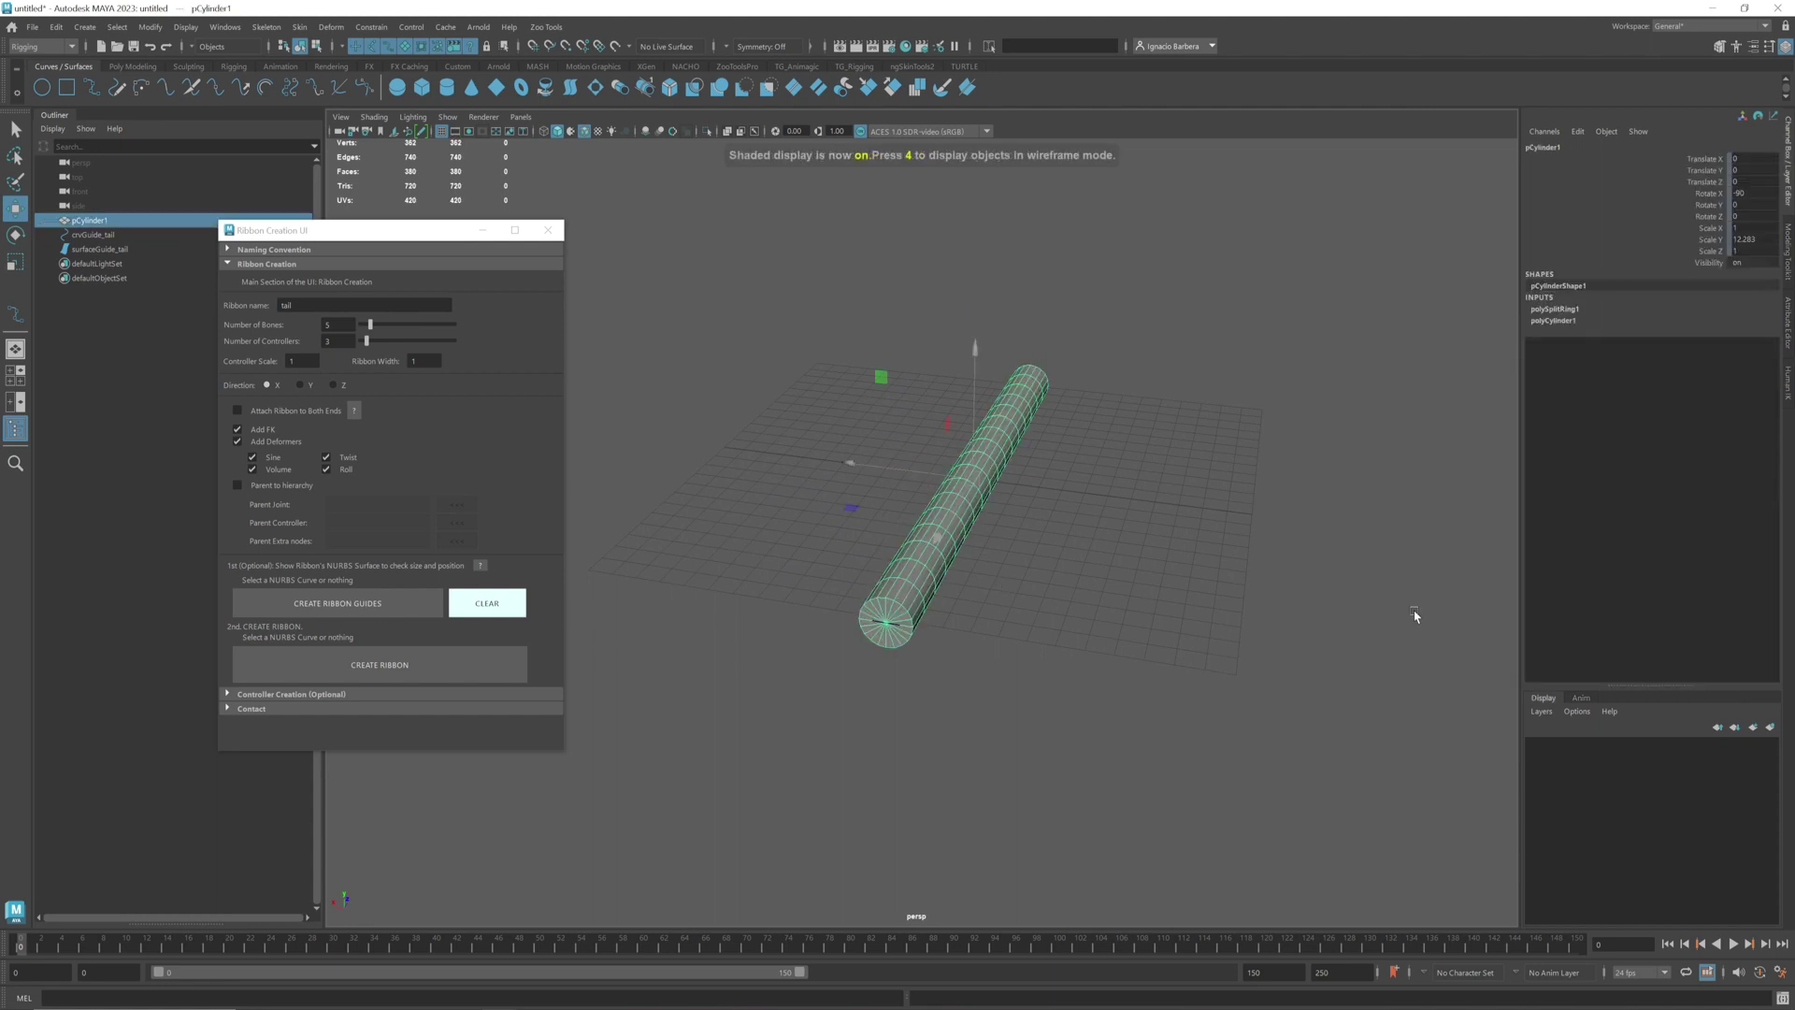
pyautogui.press('h')
pyautogui.moveTo(1071, 514)
pyautogui.keyDown('alt'); pyautogui.mouseDown()
pyautogui.moveTo(1278, 577)
pyautogui.moveTo(1018, 521)
pyautogui.mouseUp(); pyautogui.keyUp('alt')
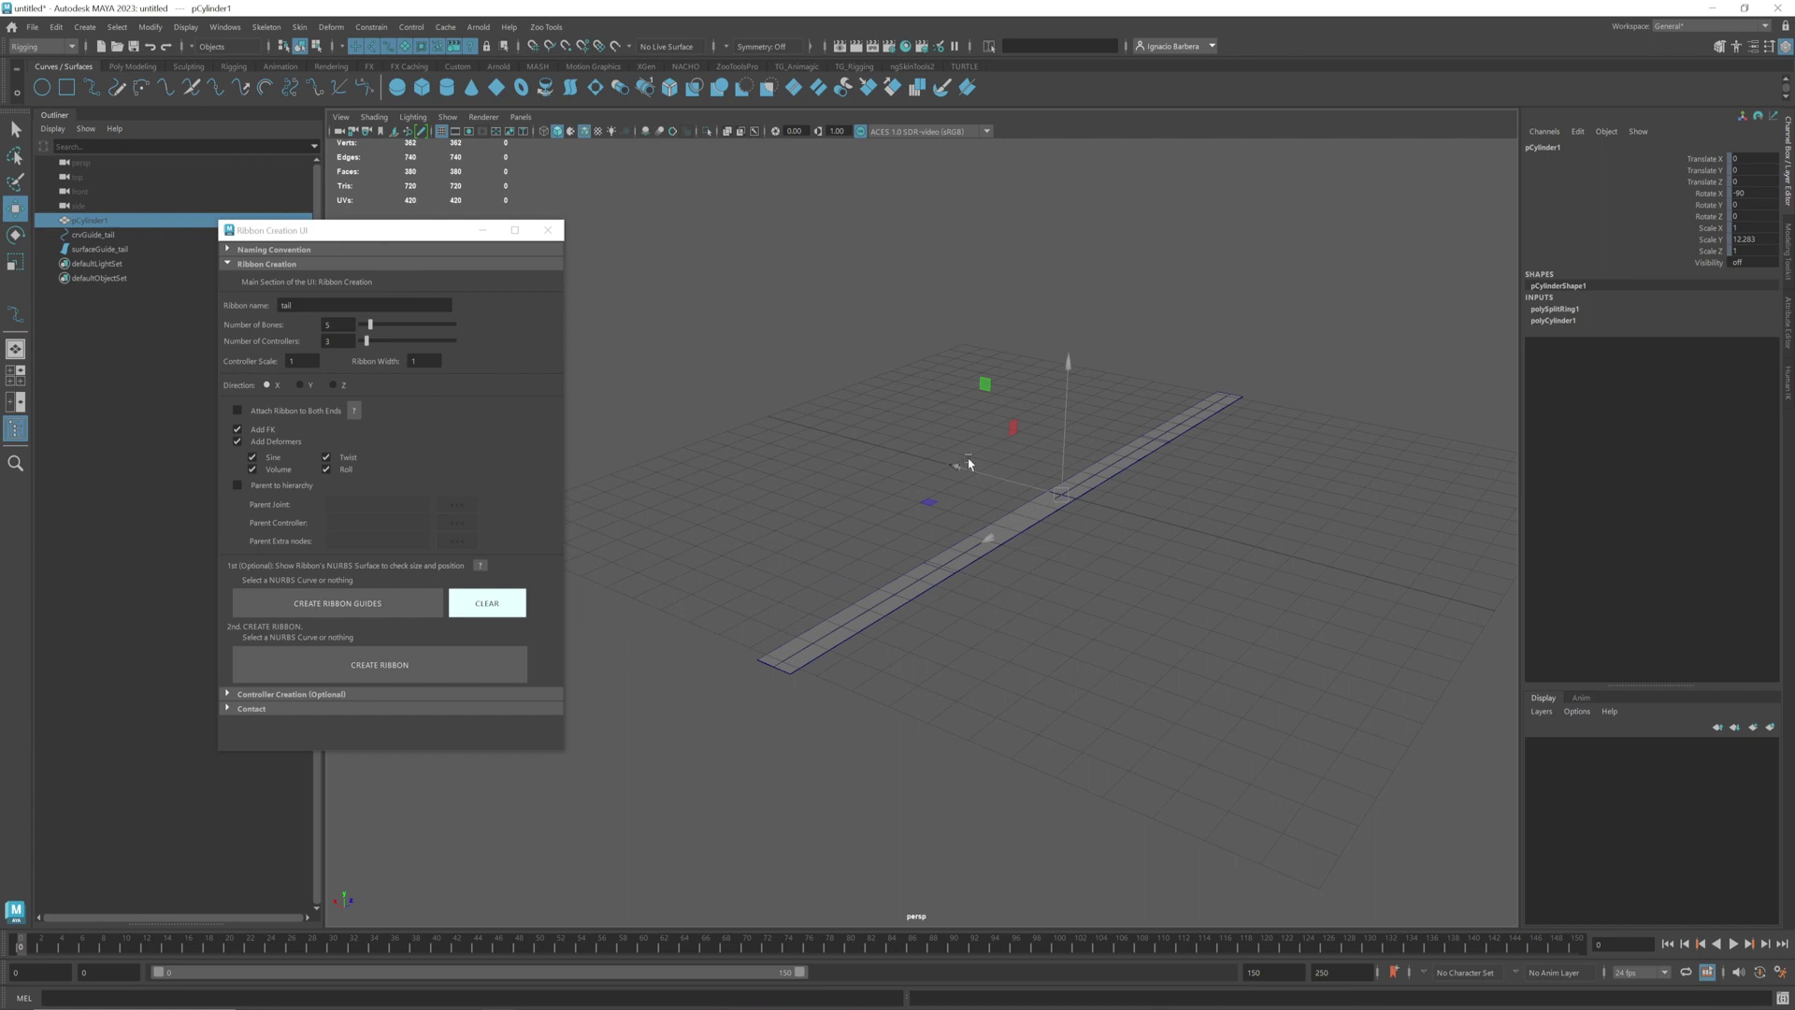
# Review the ribbon tool's Naming Convention settings and its optional controller shape and colour settings
pyautogui.click(250, 254)
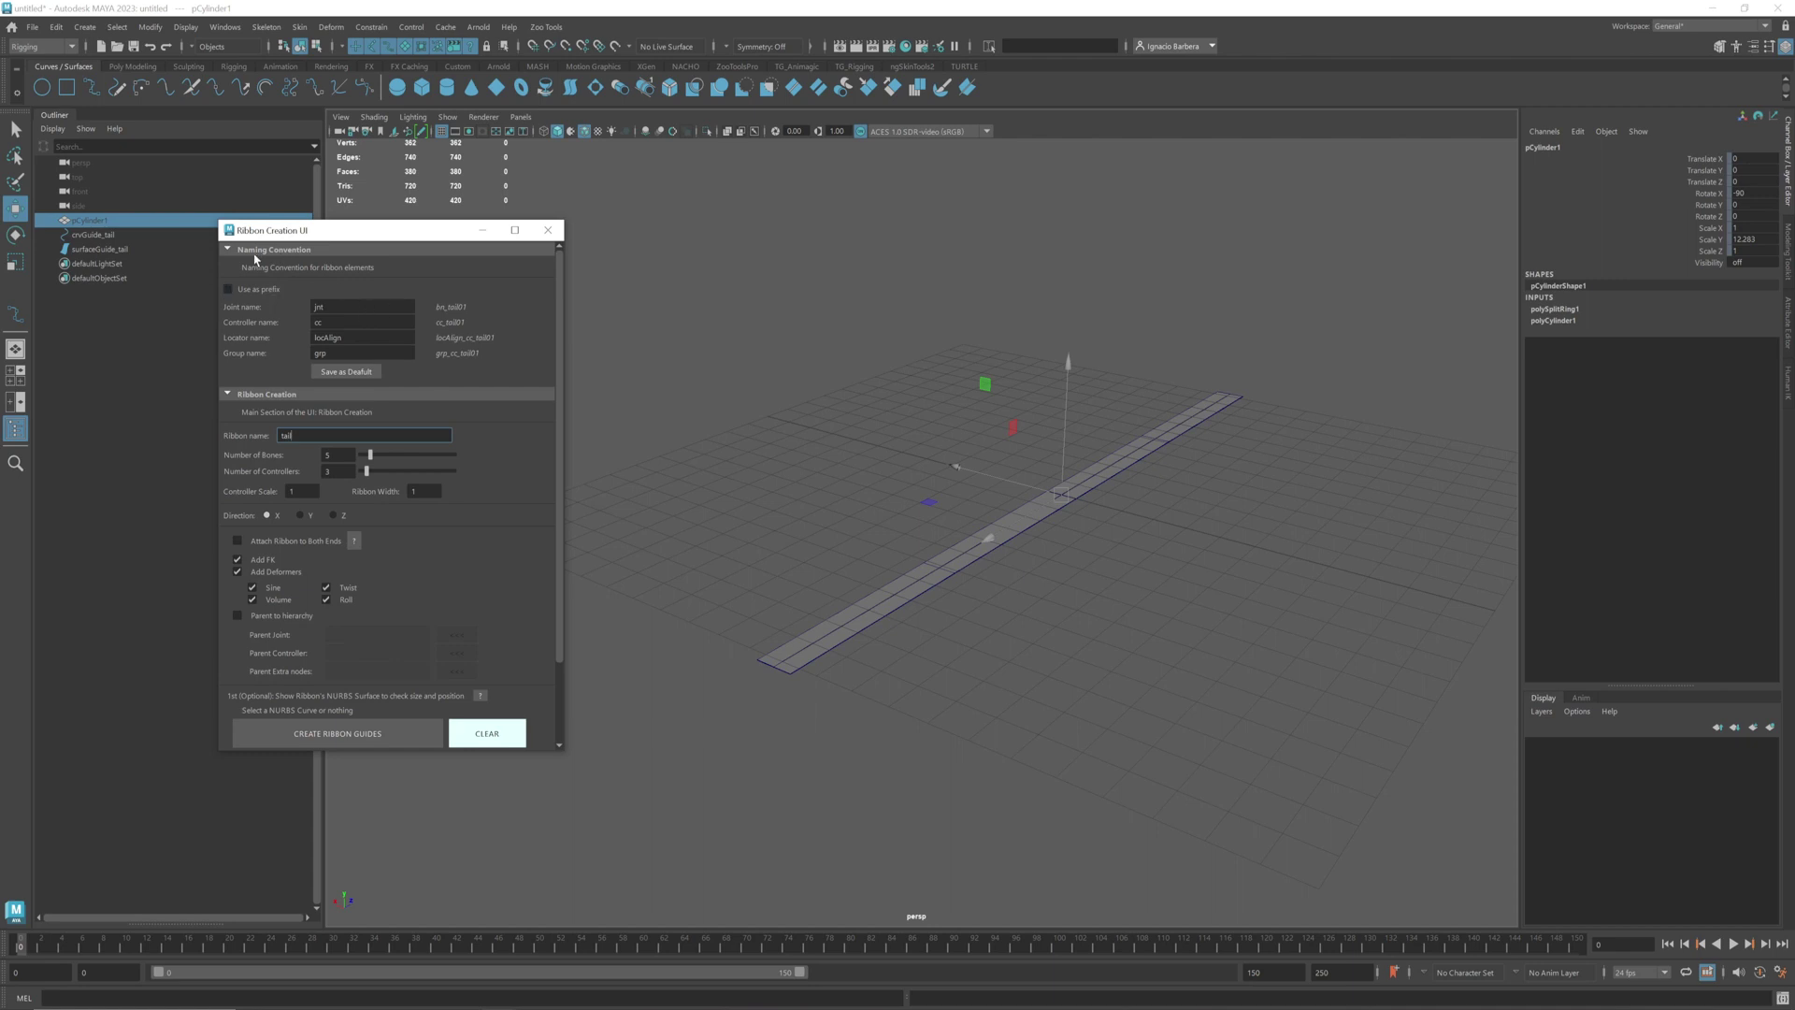
pyautogui.click(307, 250)
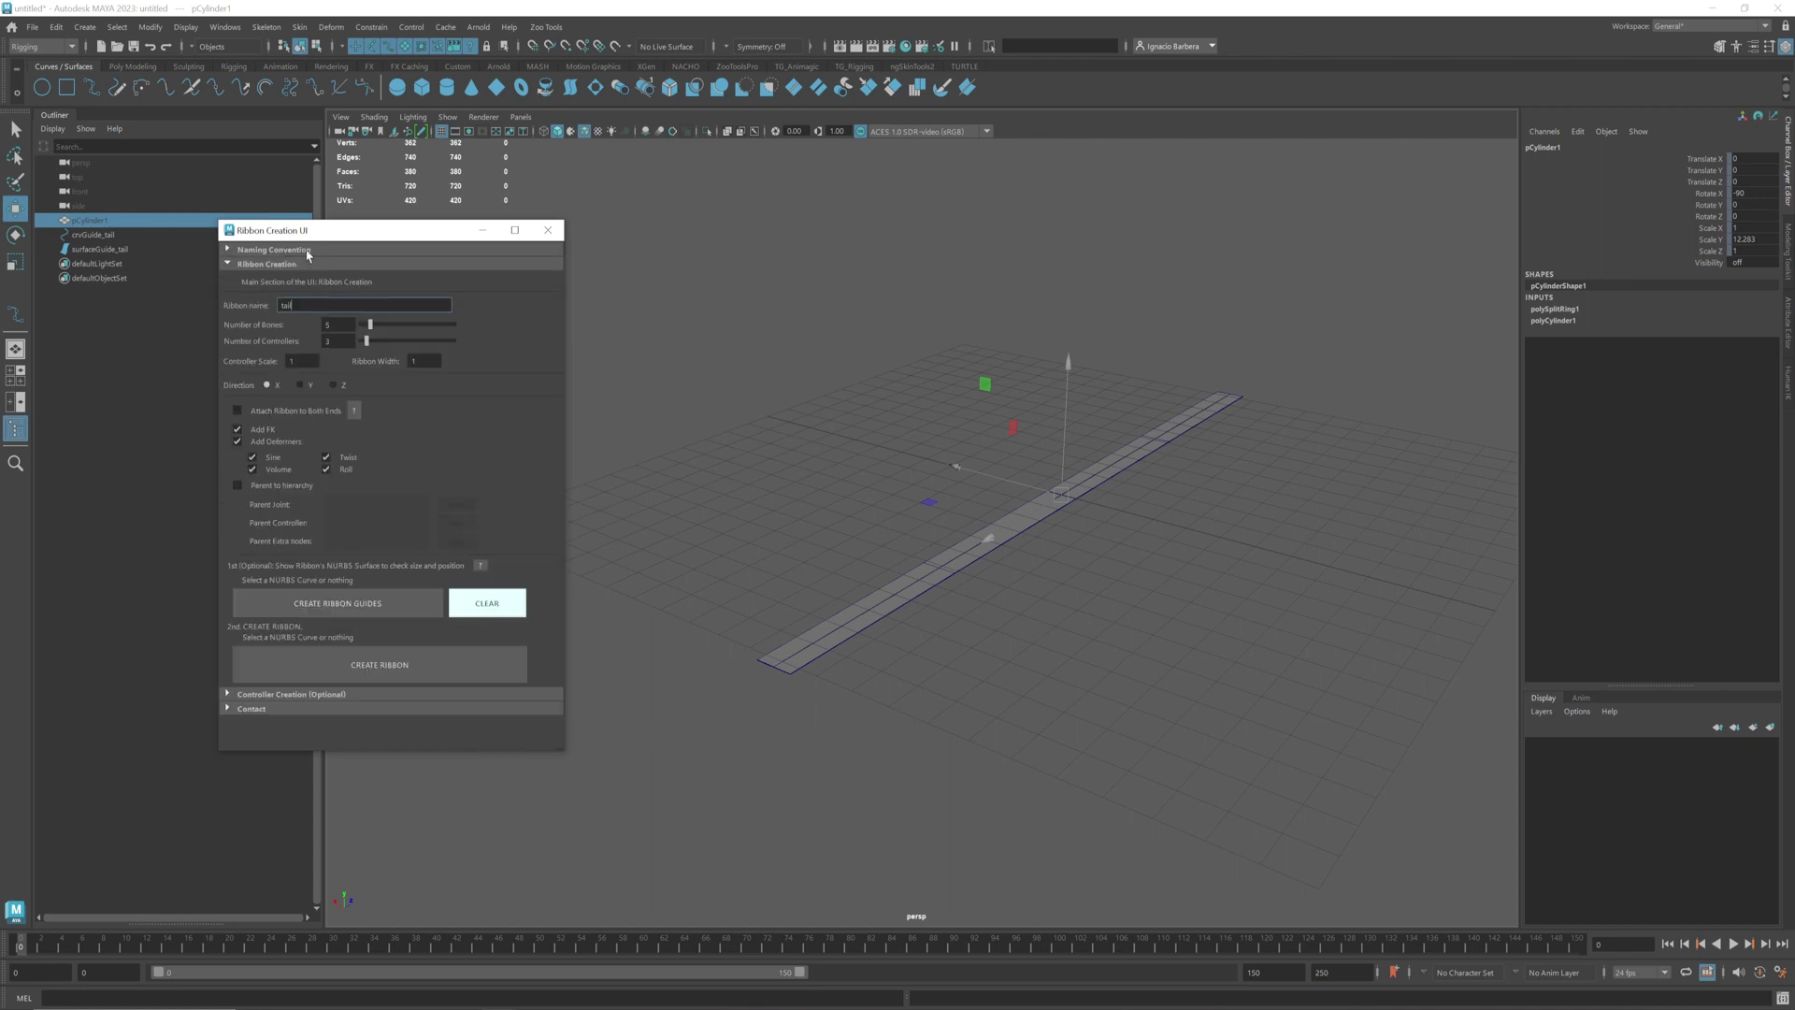
pyautogui.click(256, 694)
pyautogui.scroll(-1, 381, 447)
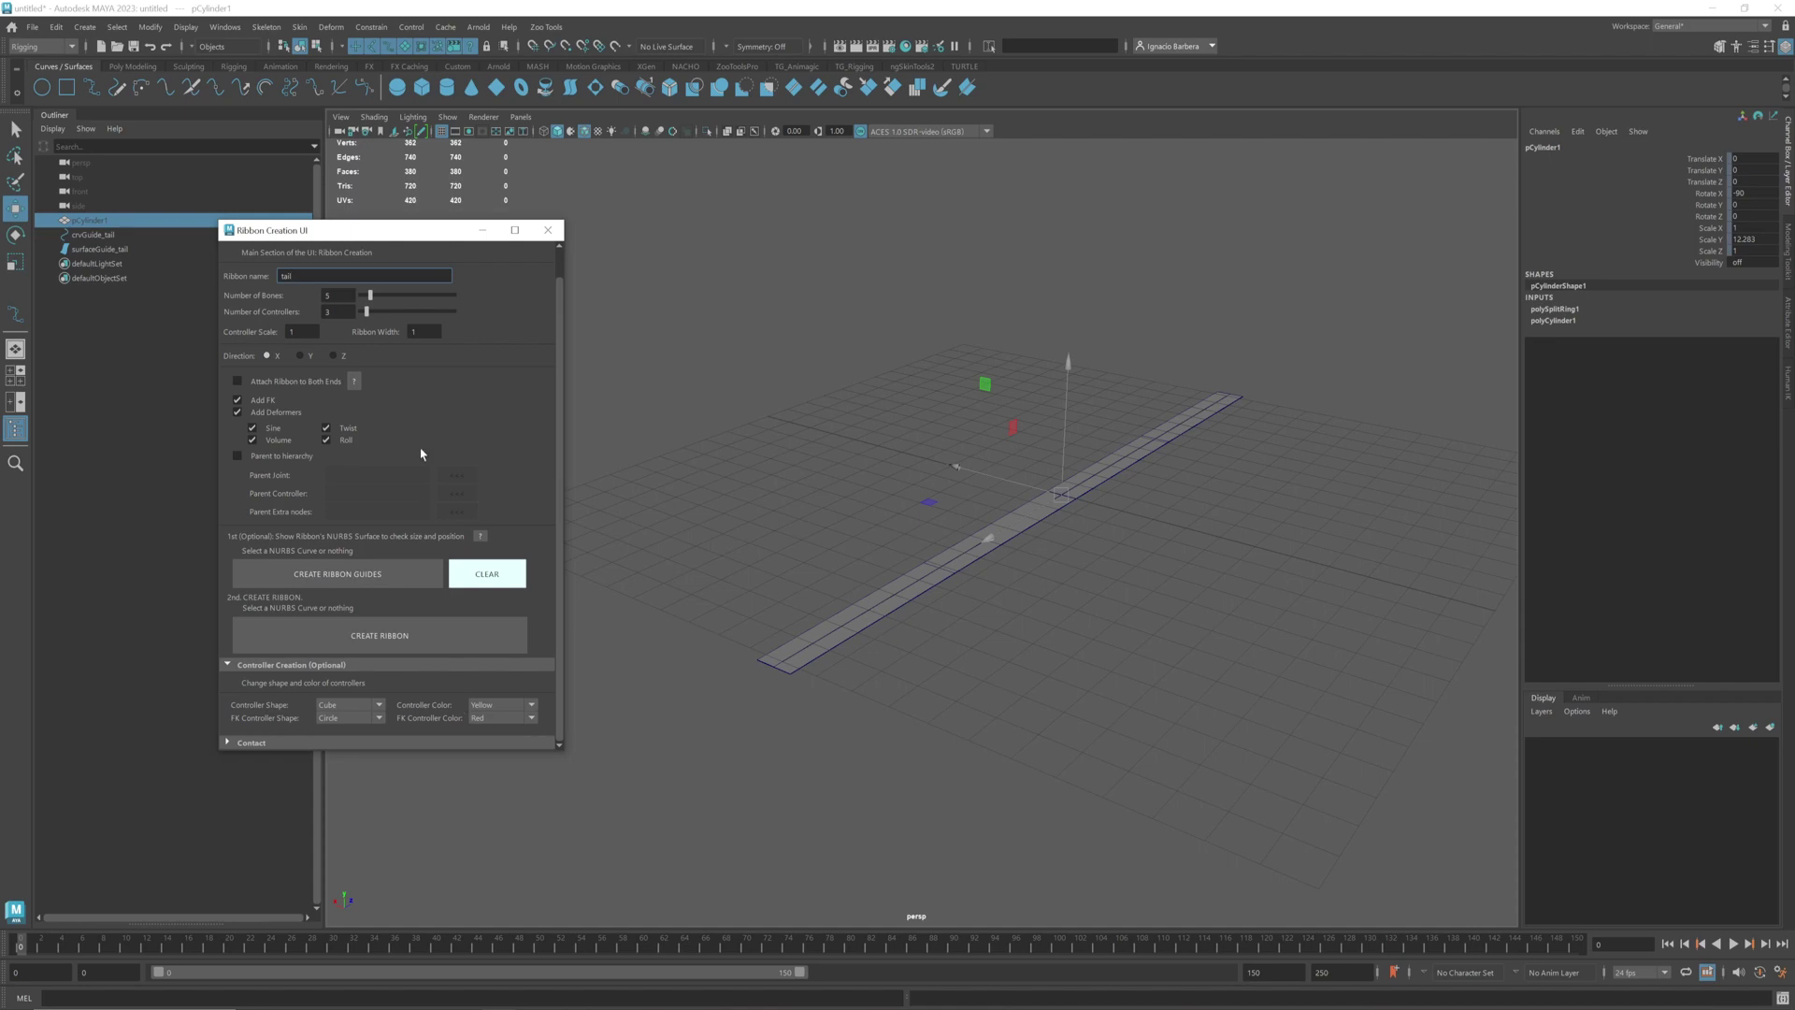
pyautogui.scroll(1, 258, 359)
pyautogui.click(251, 694)
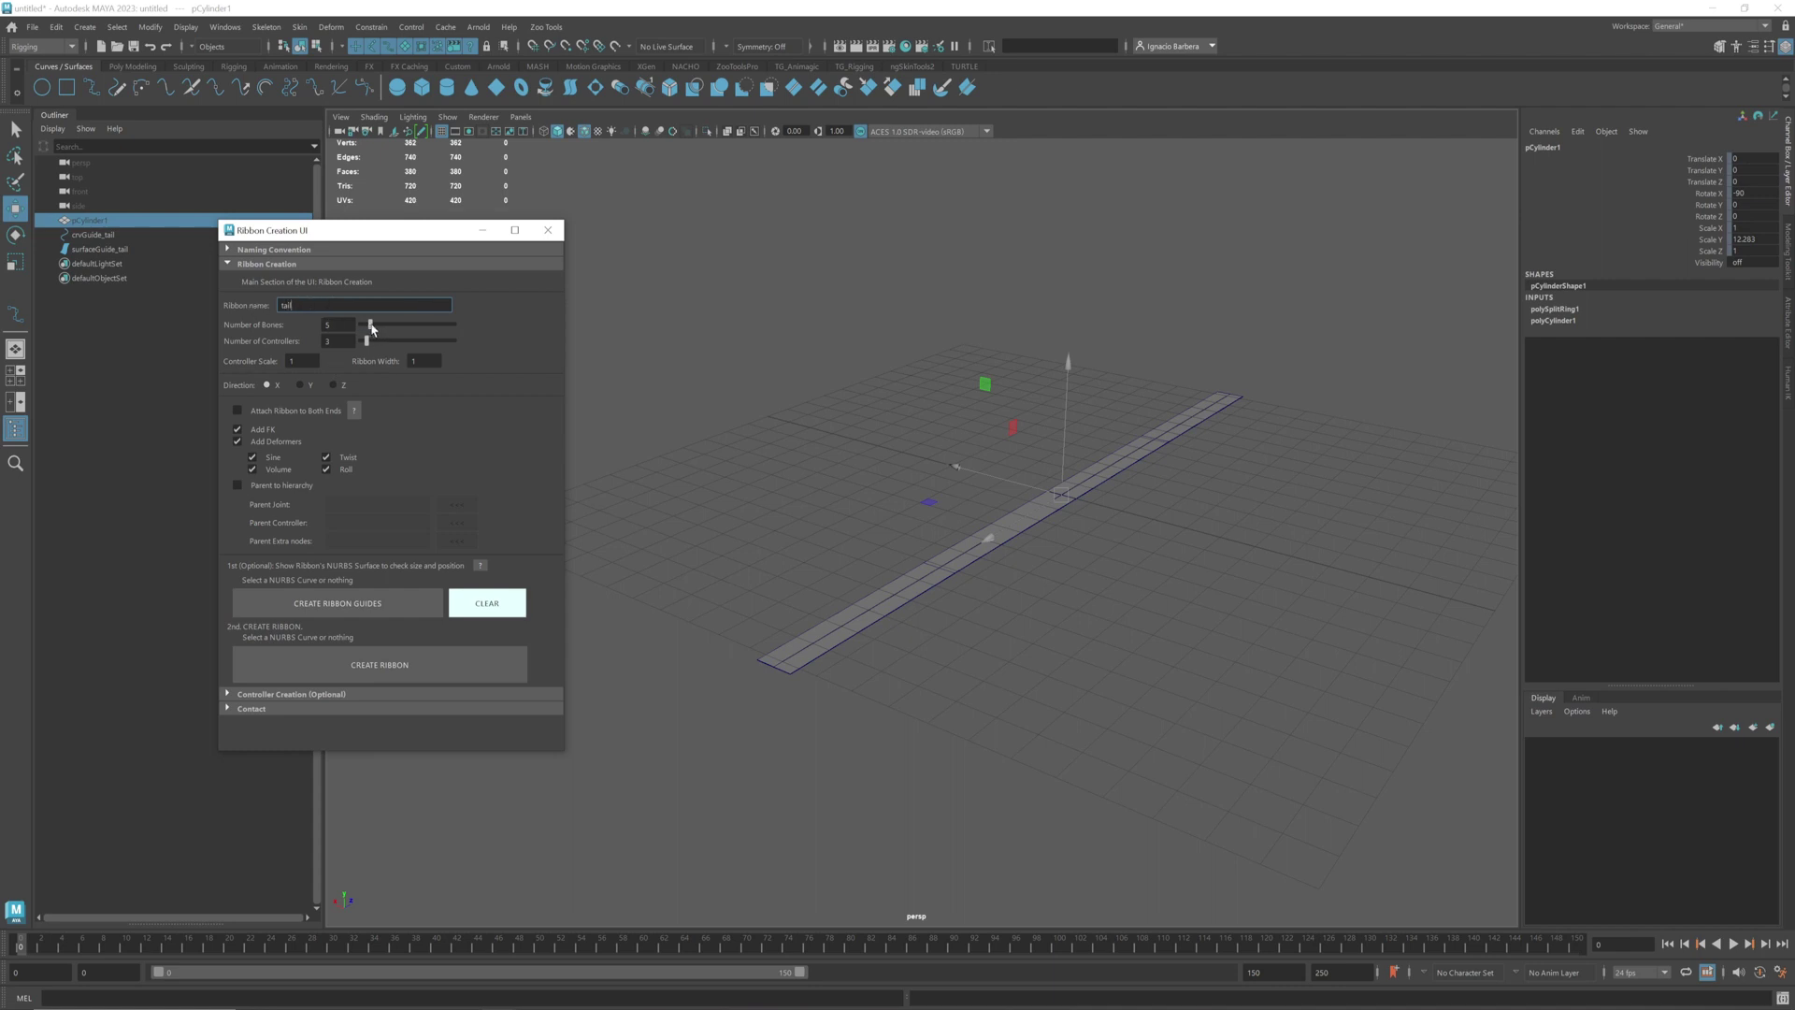
# Configure the tail ribbon with 10 bones, 5 controllers and a controller scale of 2
pyautogui.moveTo(371, 325); pyautogui.dragTo(381, 327)
pyautogui.click(348, 341)
pyautogui.write('5')
pyautogui.press('Return')
pyautogui.doubleClick(314, 360)
pyautogui.keyDown('alt'); pyautogui.moveTo(833, 361); pyautogui.dragTo(592, 380); pyautogui.keyUp('alt')
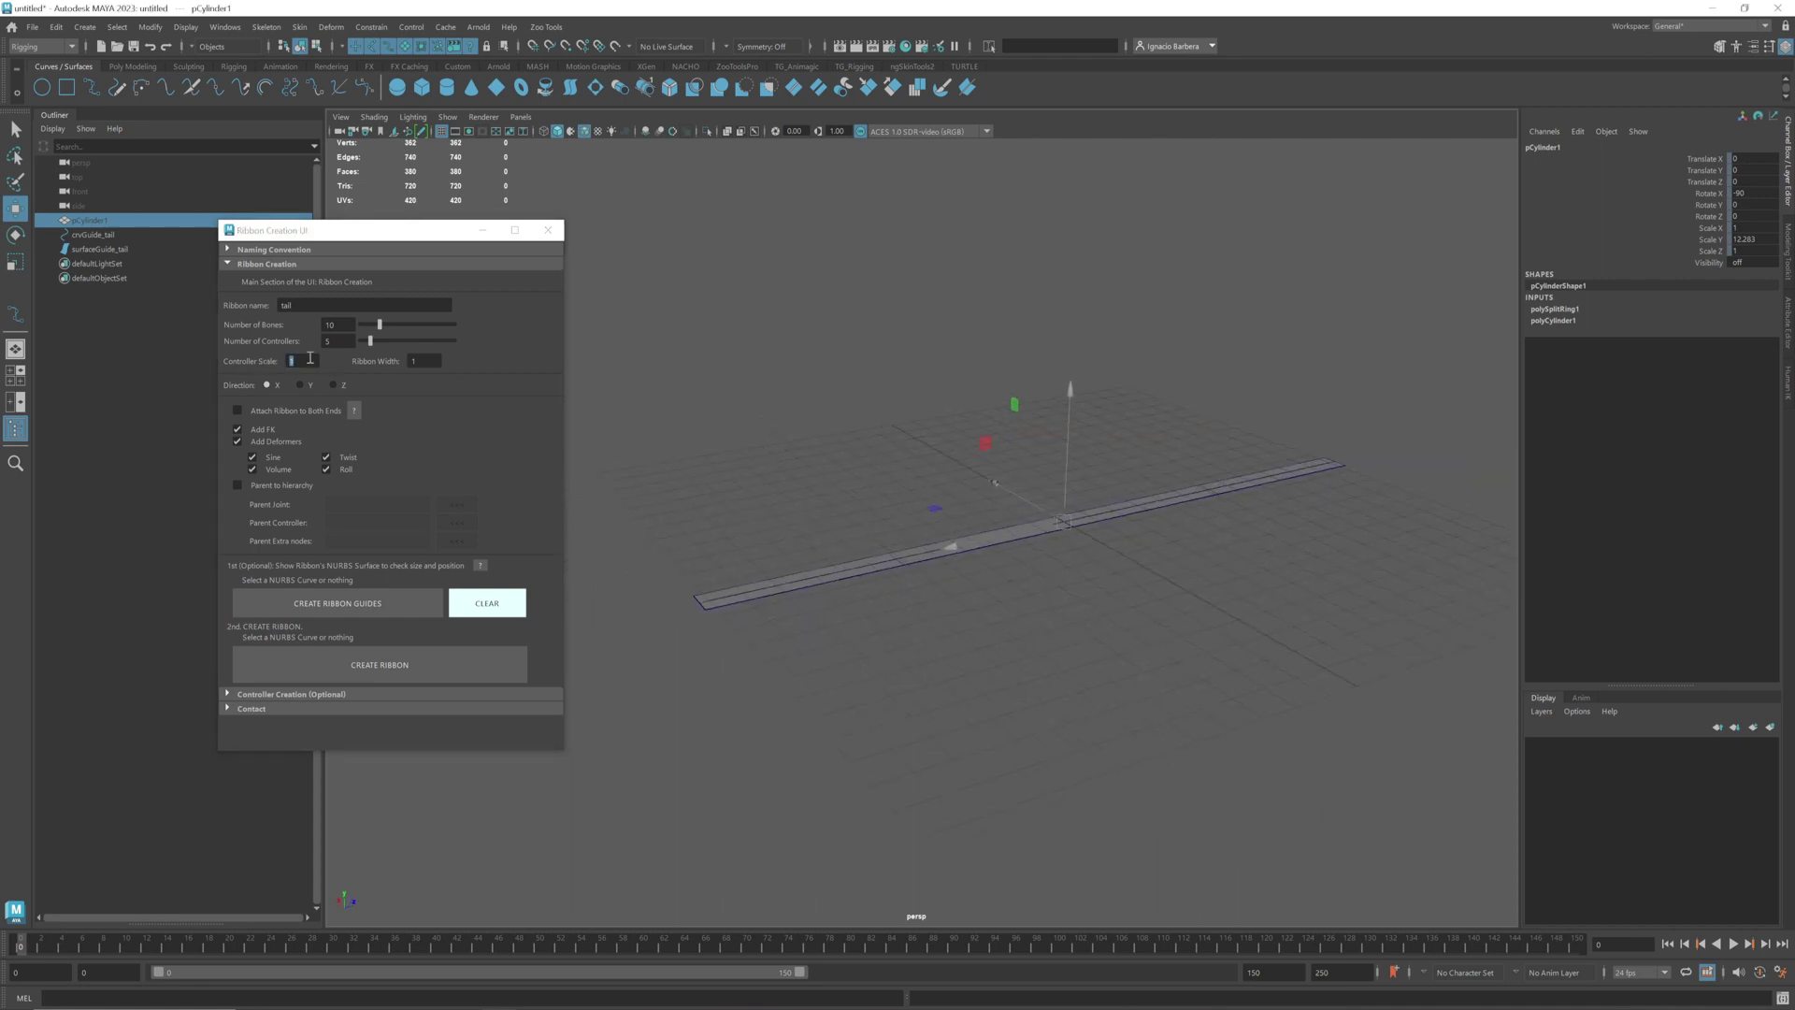
pyautogui.press('1')
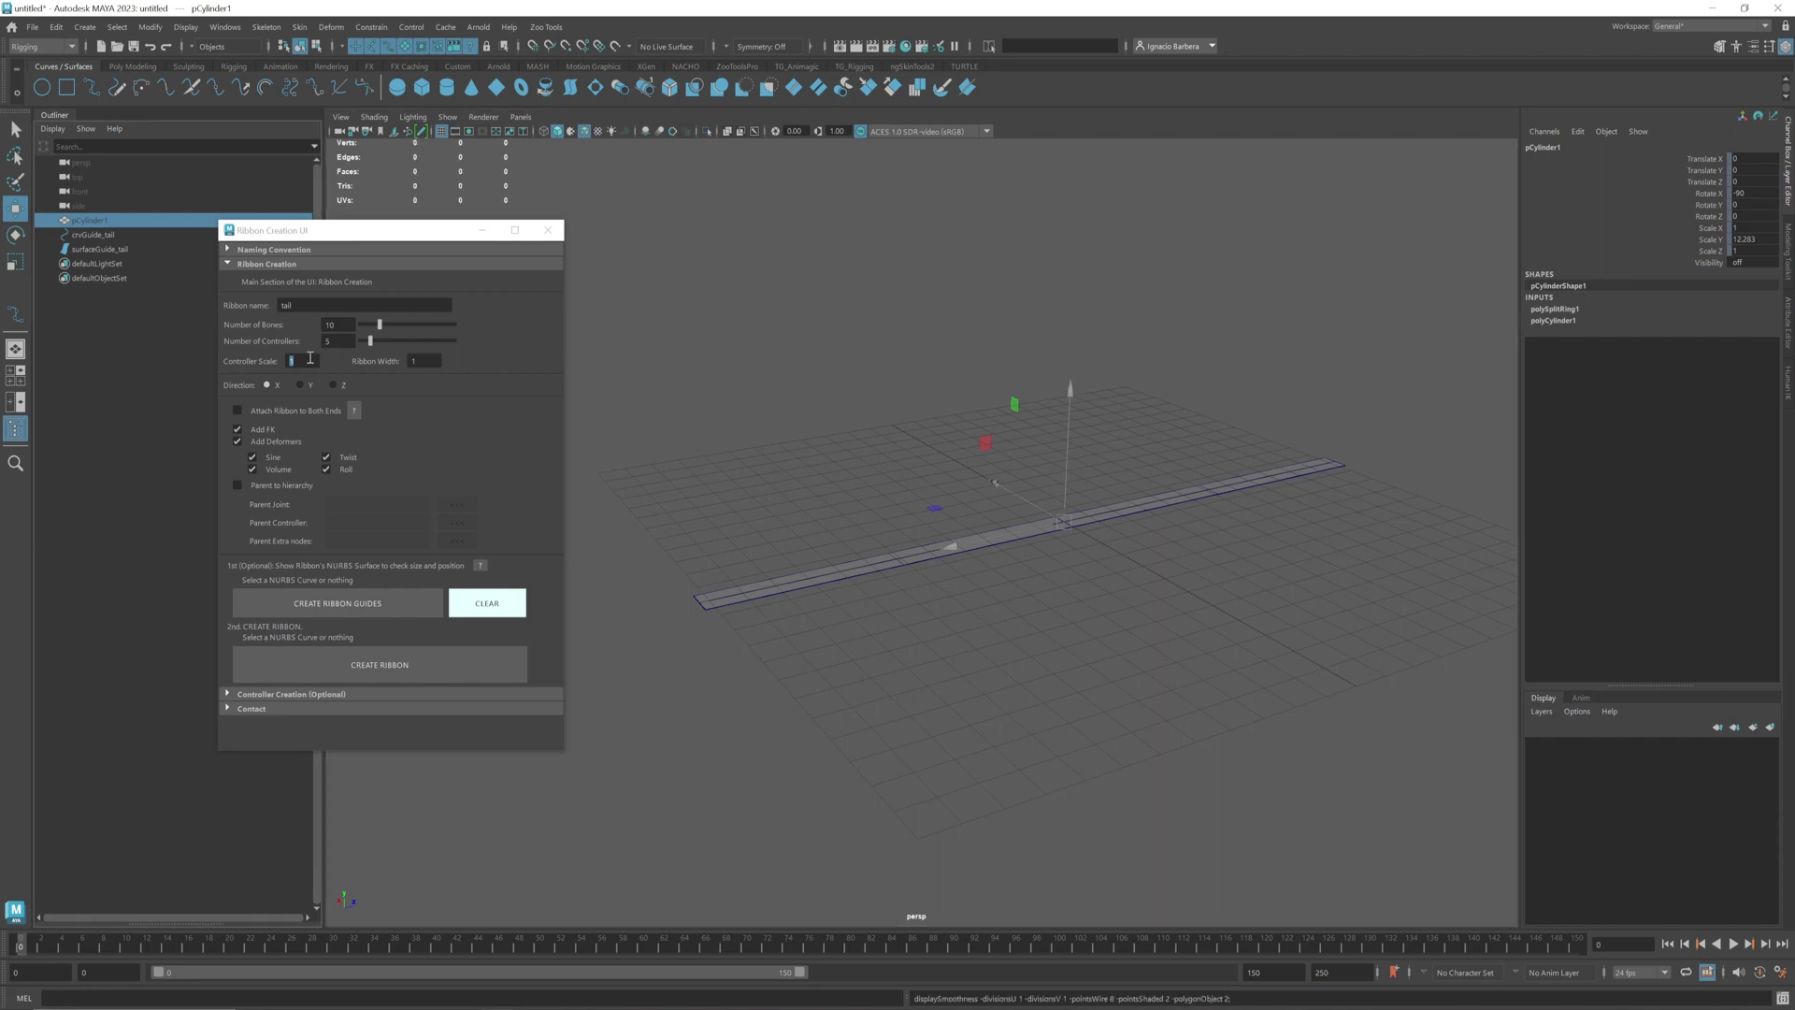
pyautogui.click(310, 360)
# Clear the existing surface guide and rebuild the ribbon guides from the guide curve with a ribbon width of 3
pyautogui.click(433, 363)
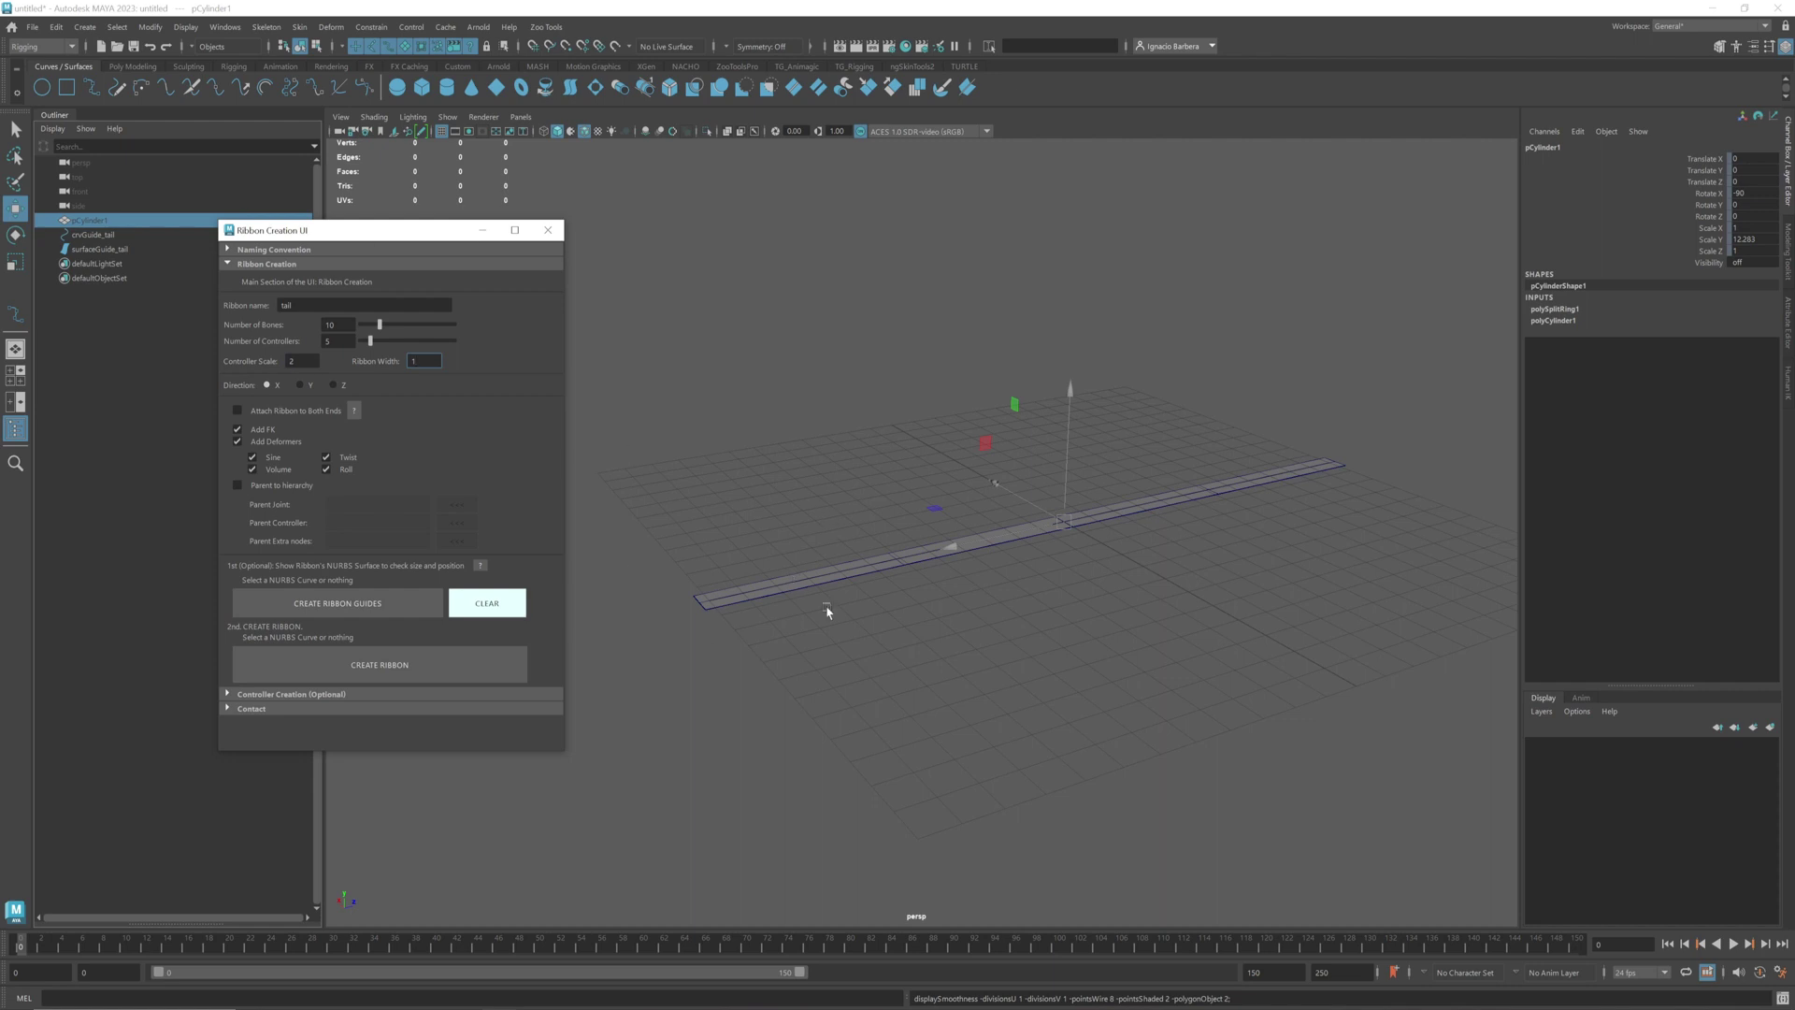
pyautogui.keyDown('alt'); pyautogui.moveTo(827, 613); pyautogui.dragTo(878, 634); pyautogui.keyUp('alt')
pyautogui.keyDown('alt'); pyautogui.moveTo(1098, 623); pyautogui.dragTo(1126, 626); pyautogui.keyUp('alt')
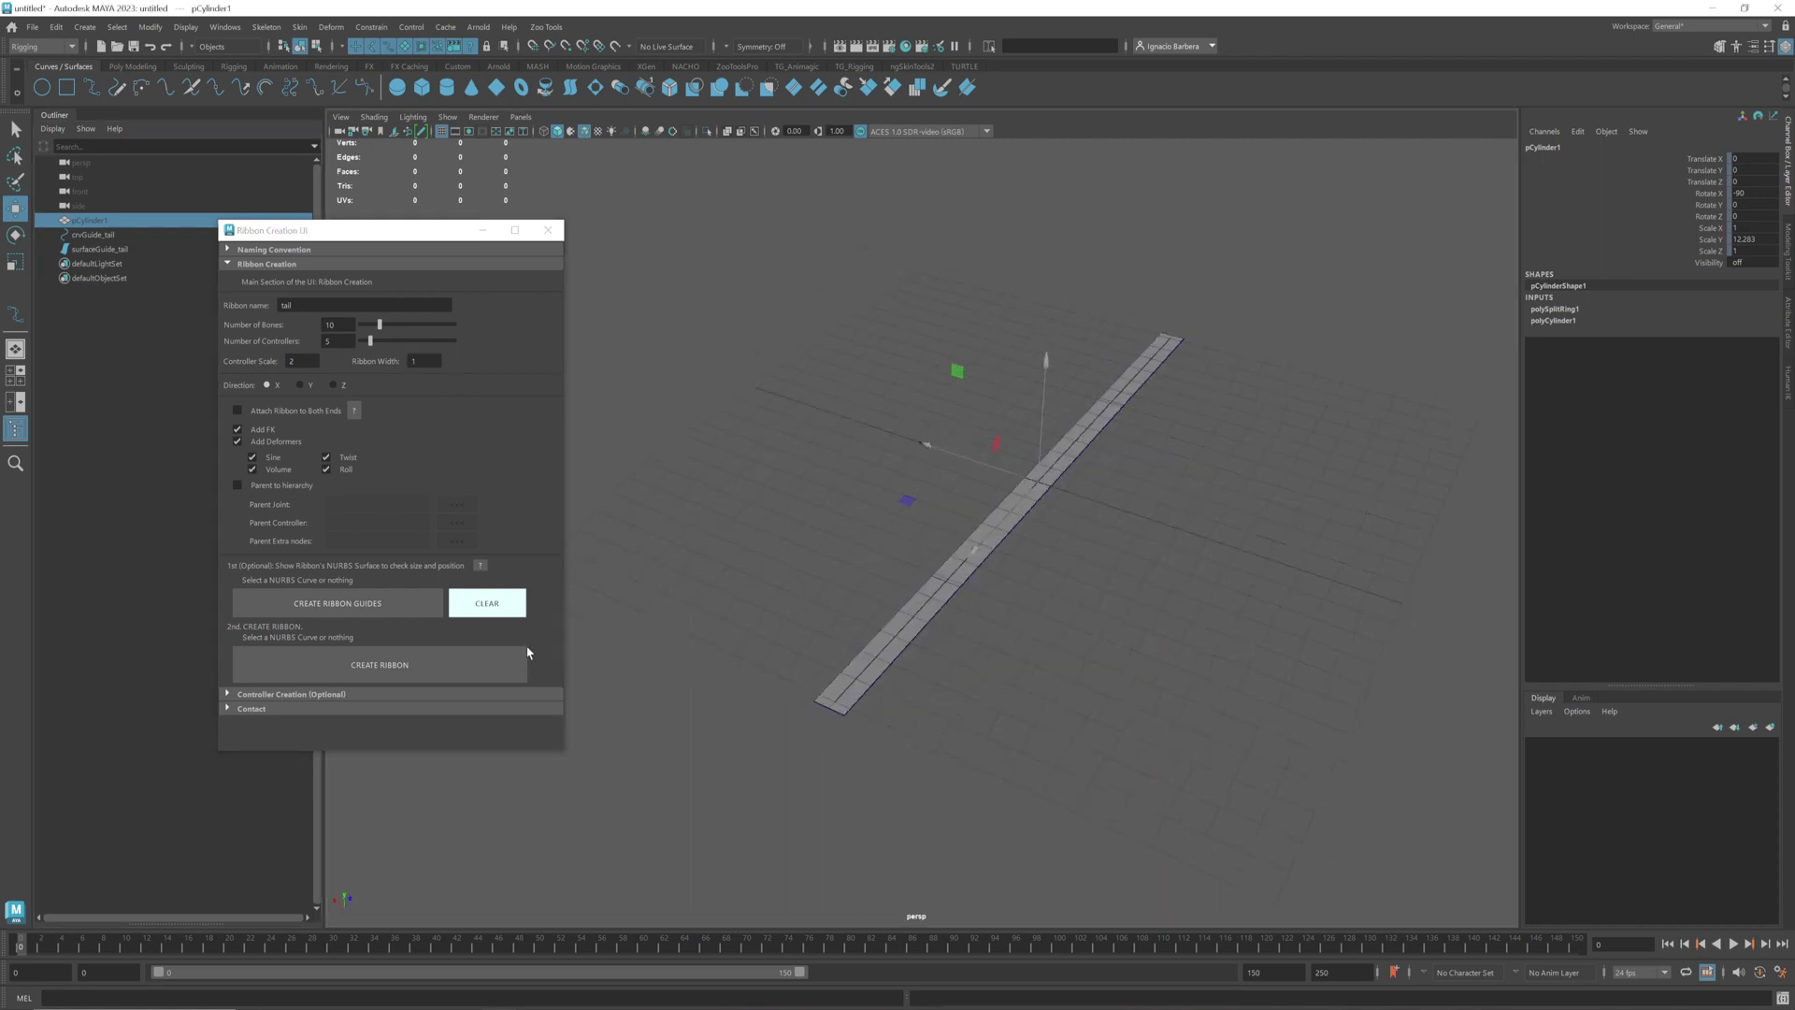
pyautogui.click(480, 605)
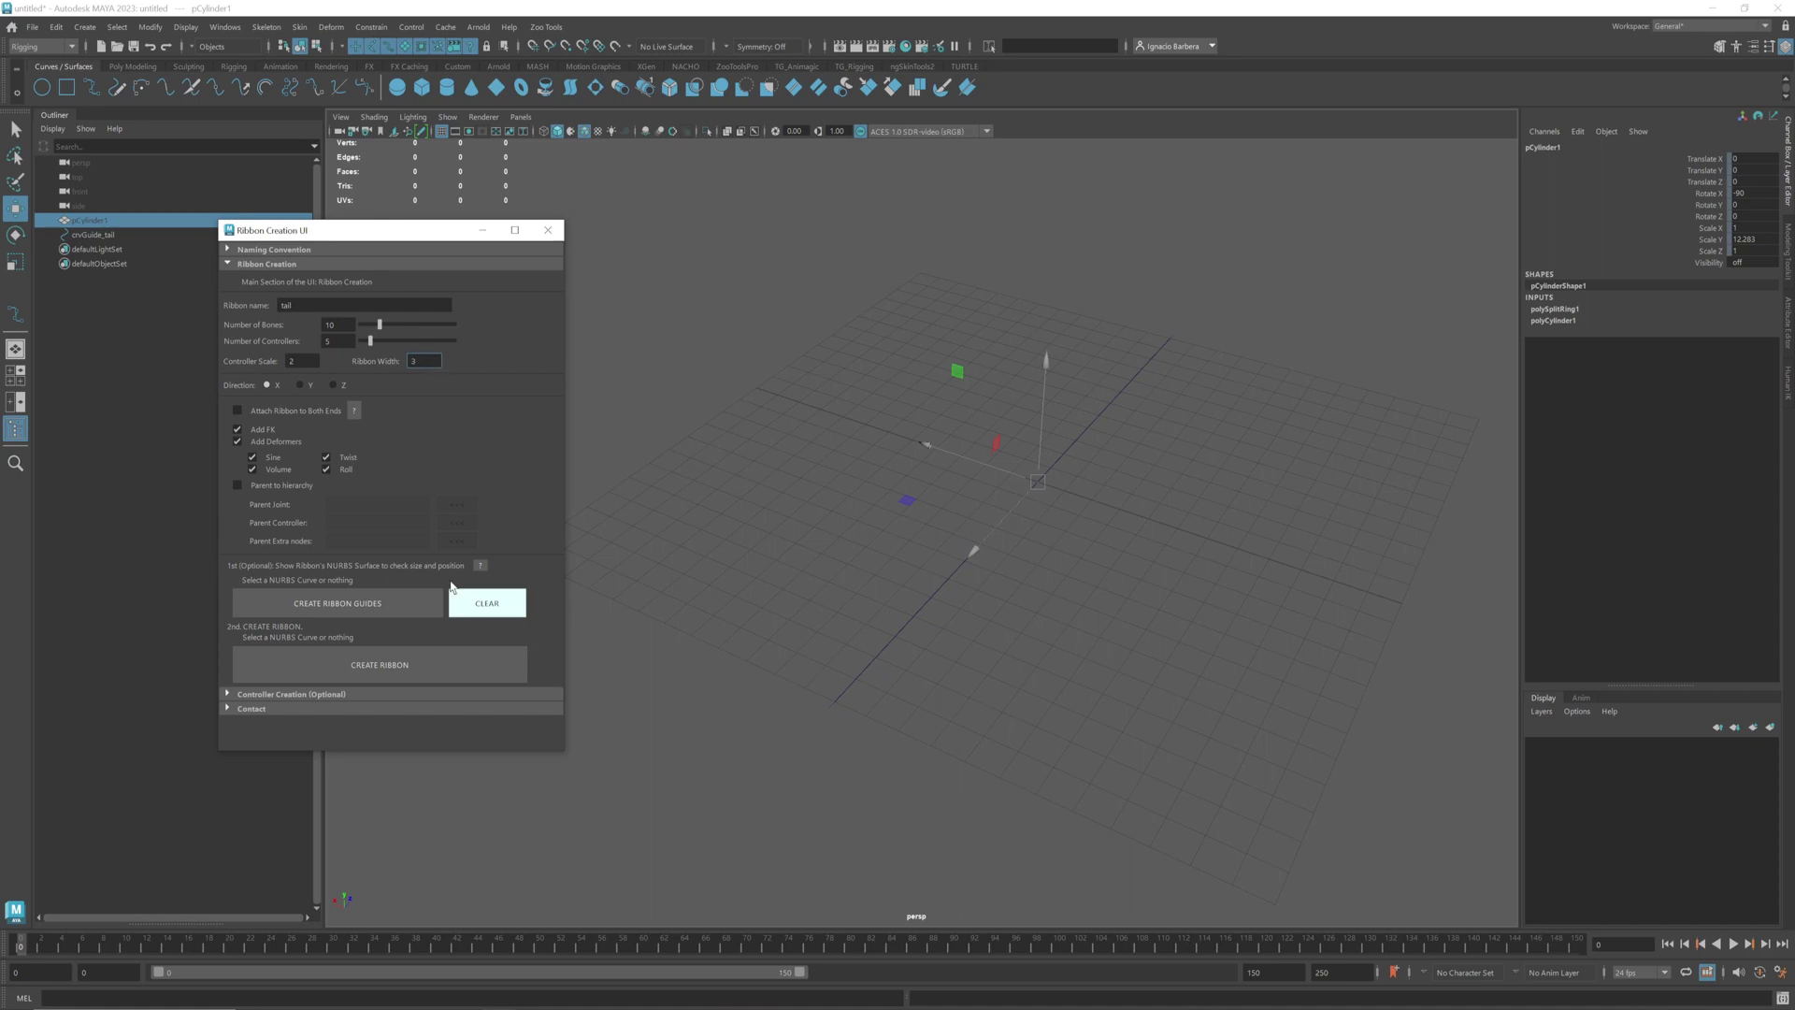
pyautogui.click(364, 603)
pyautogui.click(878, 525)
pyautogui.click(141, 235)
pyautogui.click(378, 620)
pyautogui.click(1174, 448)
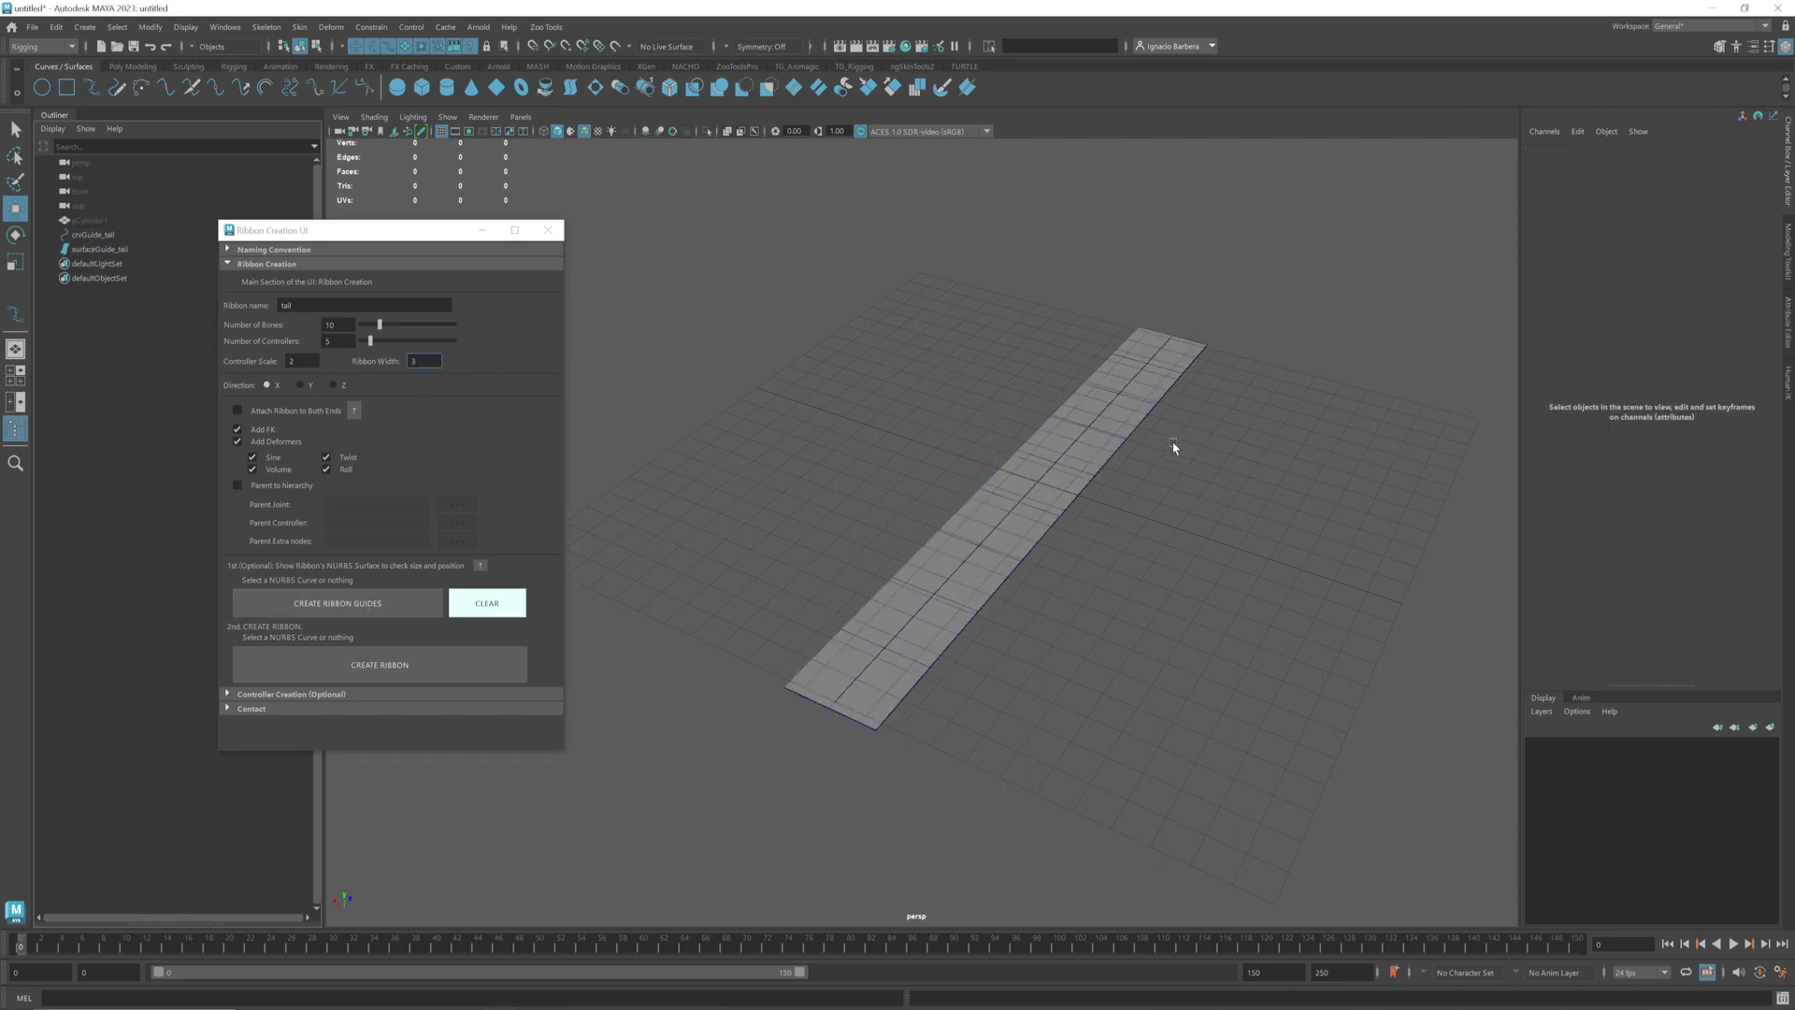
pyautogui.keyDown('alt'); pyautogui.moveTo(1174, 448); pyautogui.dragTo(985, 517); pyautogui.keyUp('alt')
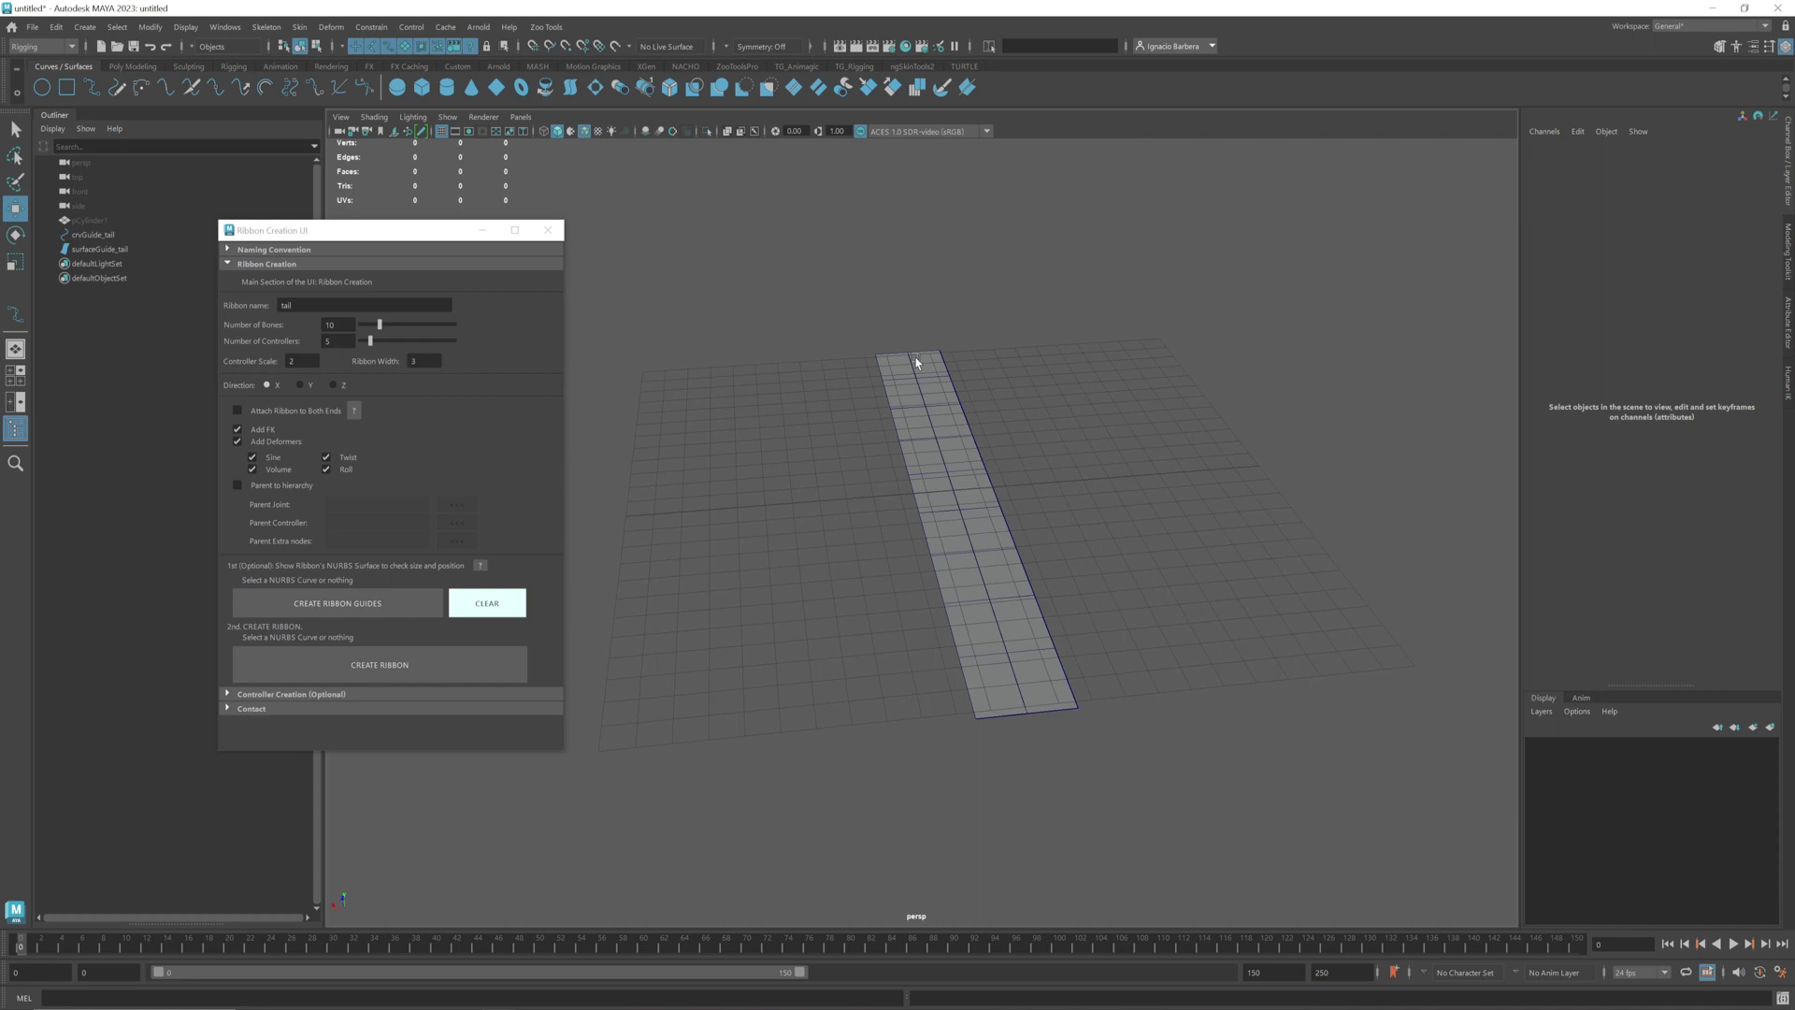
# Delete the surface guide and create new ribbon guides with the ribbon width set to 10
pyautogui.click(1003, 574)
pyautogui.press('Delete')
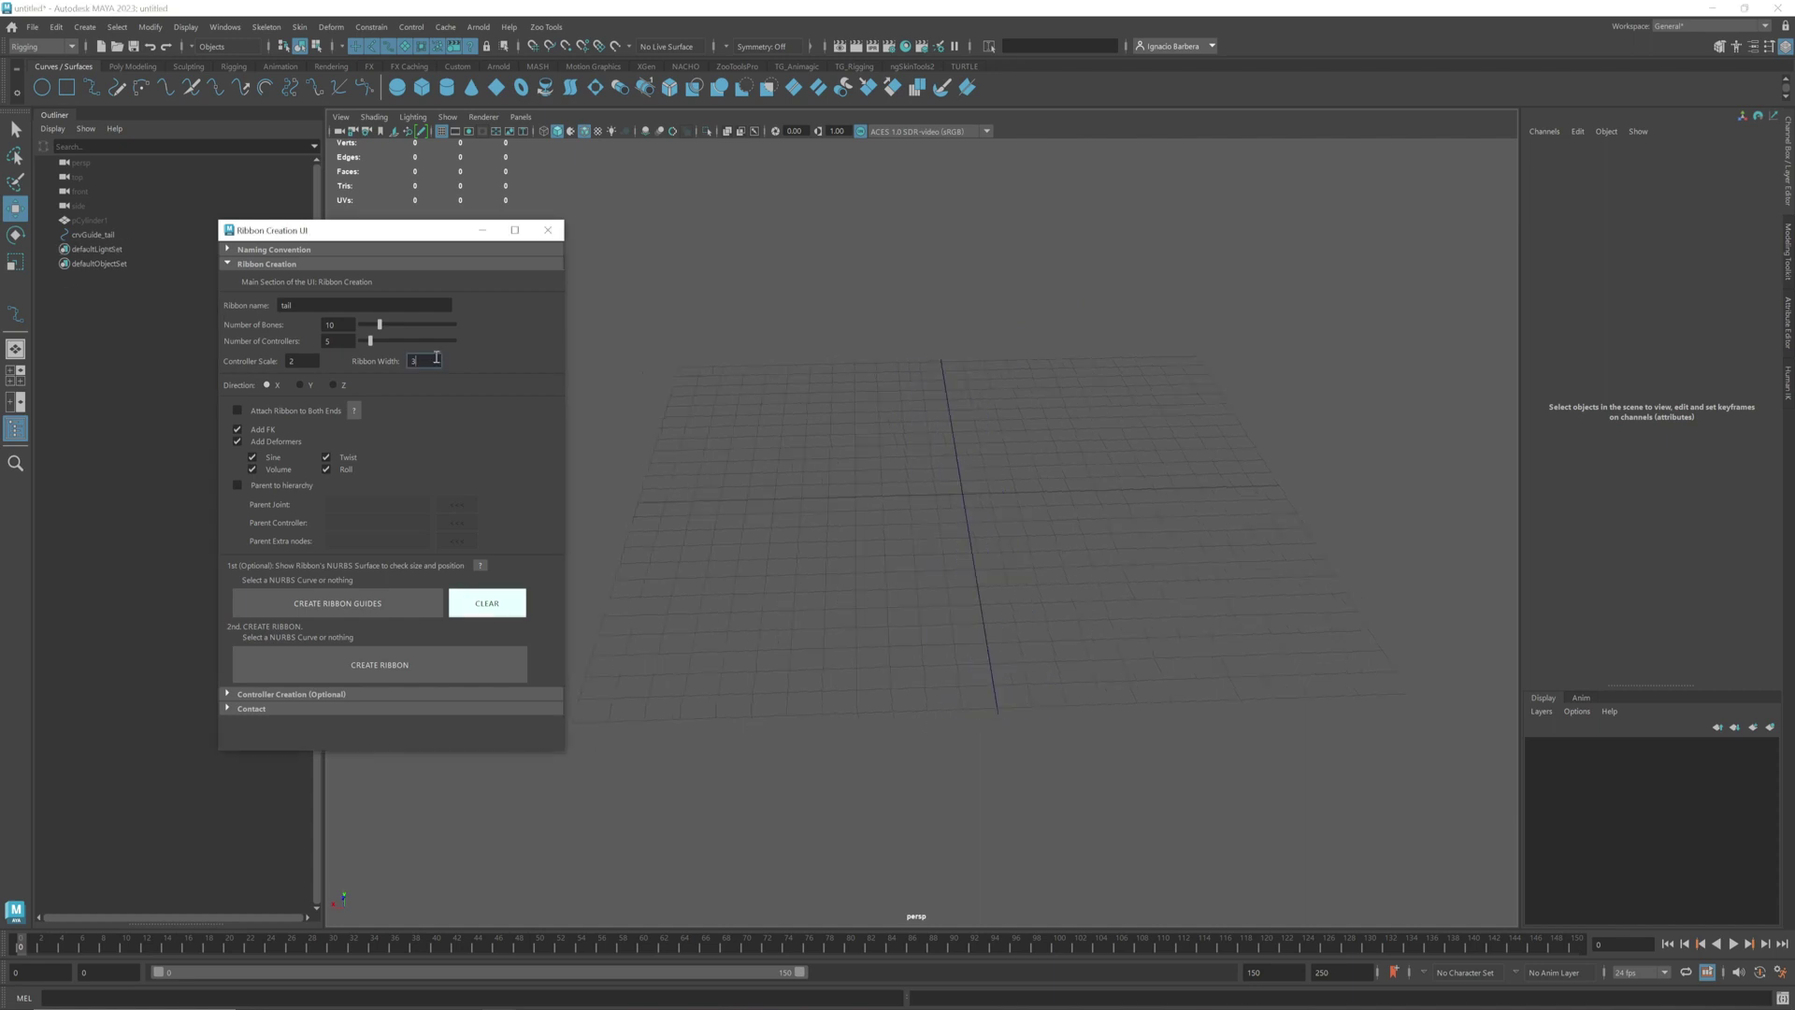
pyautogui.moveTo(432, 361); pyautogui.dragTo(397, 365)
pyautogui.write('10')
pyautogui.click(338, 603)
pyautogui.keyDown('alt'); pyautogui.moveTo(975, 432); pyautogui.dragTo(677, 620); pyautogui.keyUp('alt')
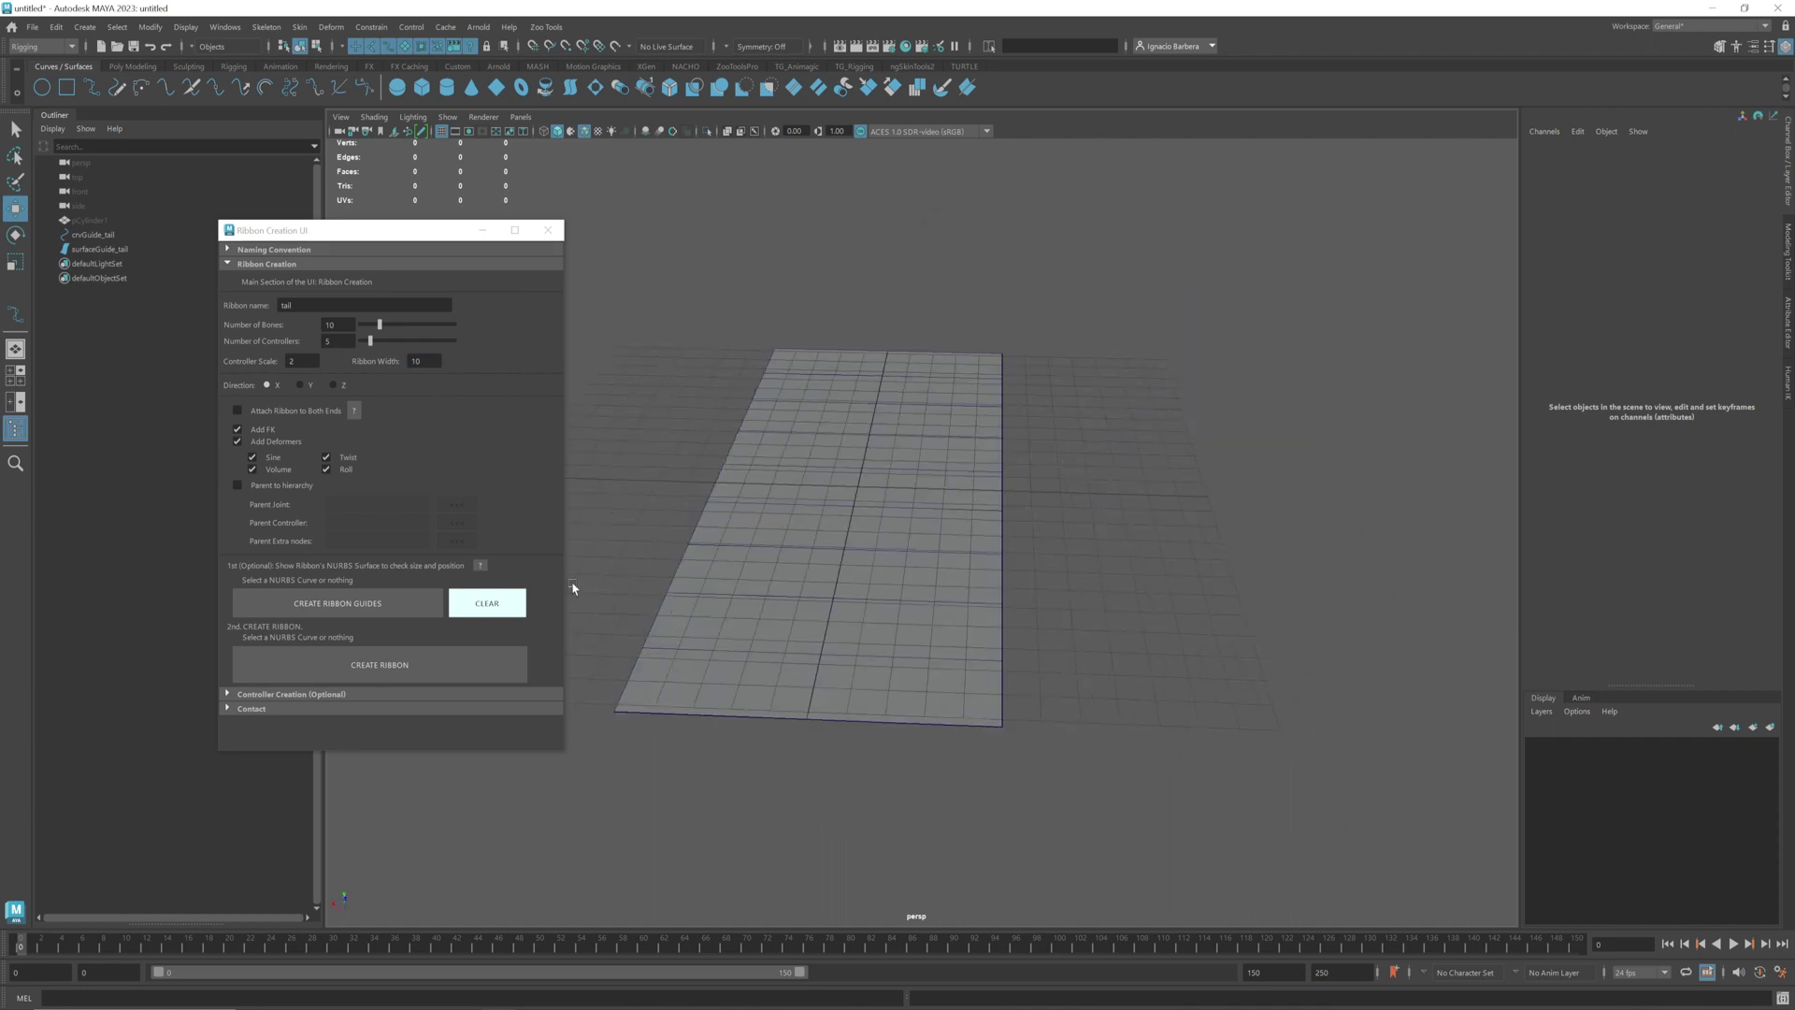
# Set the ribbon width to 1, clear the existing guides and create new ribbon guides
pyautogui.keyDown('alt'); pyautogui.moveTo(573, 587); pyautogui.dragTo(426, 498); pyautogui.keyUp('alt')
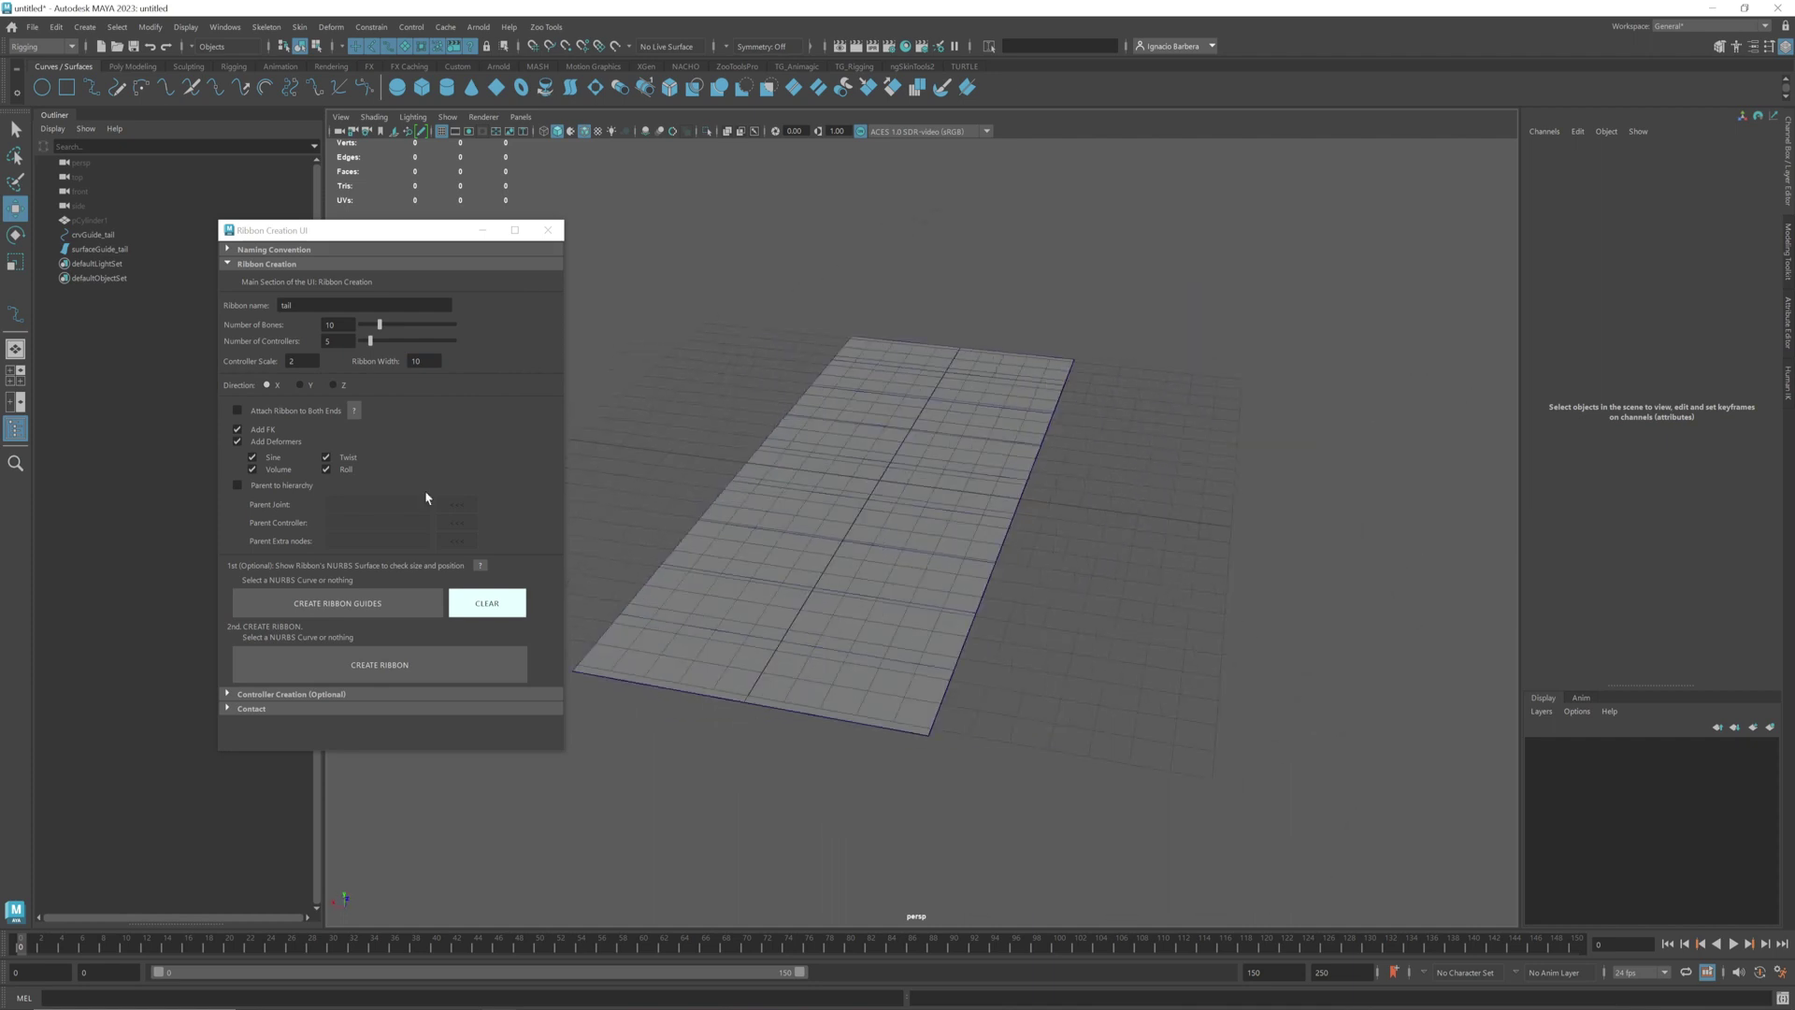
pyautogui.click(431, 364)
pyautogui.press('BackSpace')
pyautogui.press('Return')
pyautogui.click(487, 608)
pyautogui.click(402, 605)
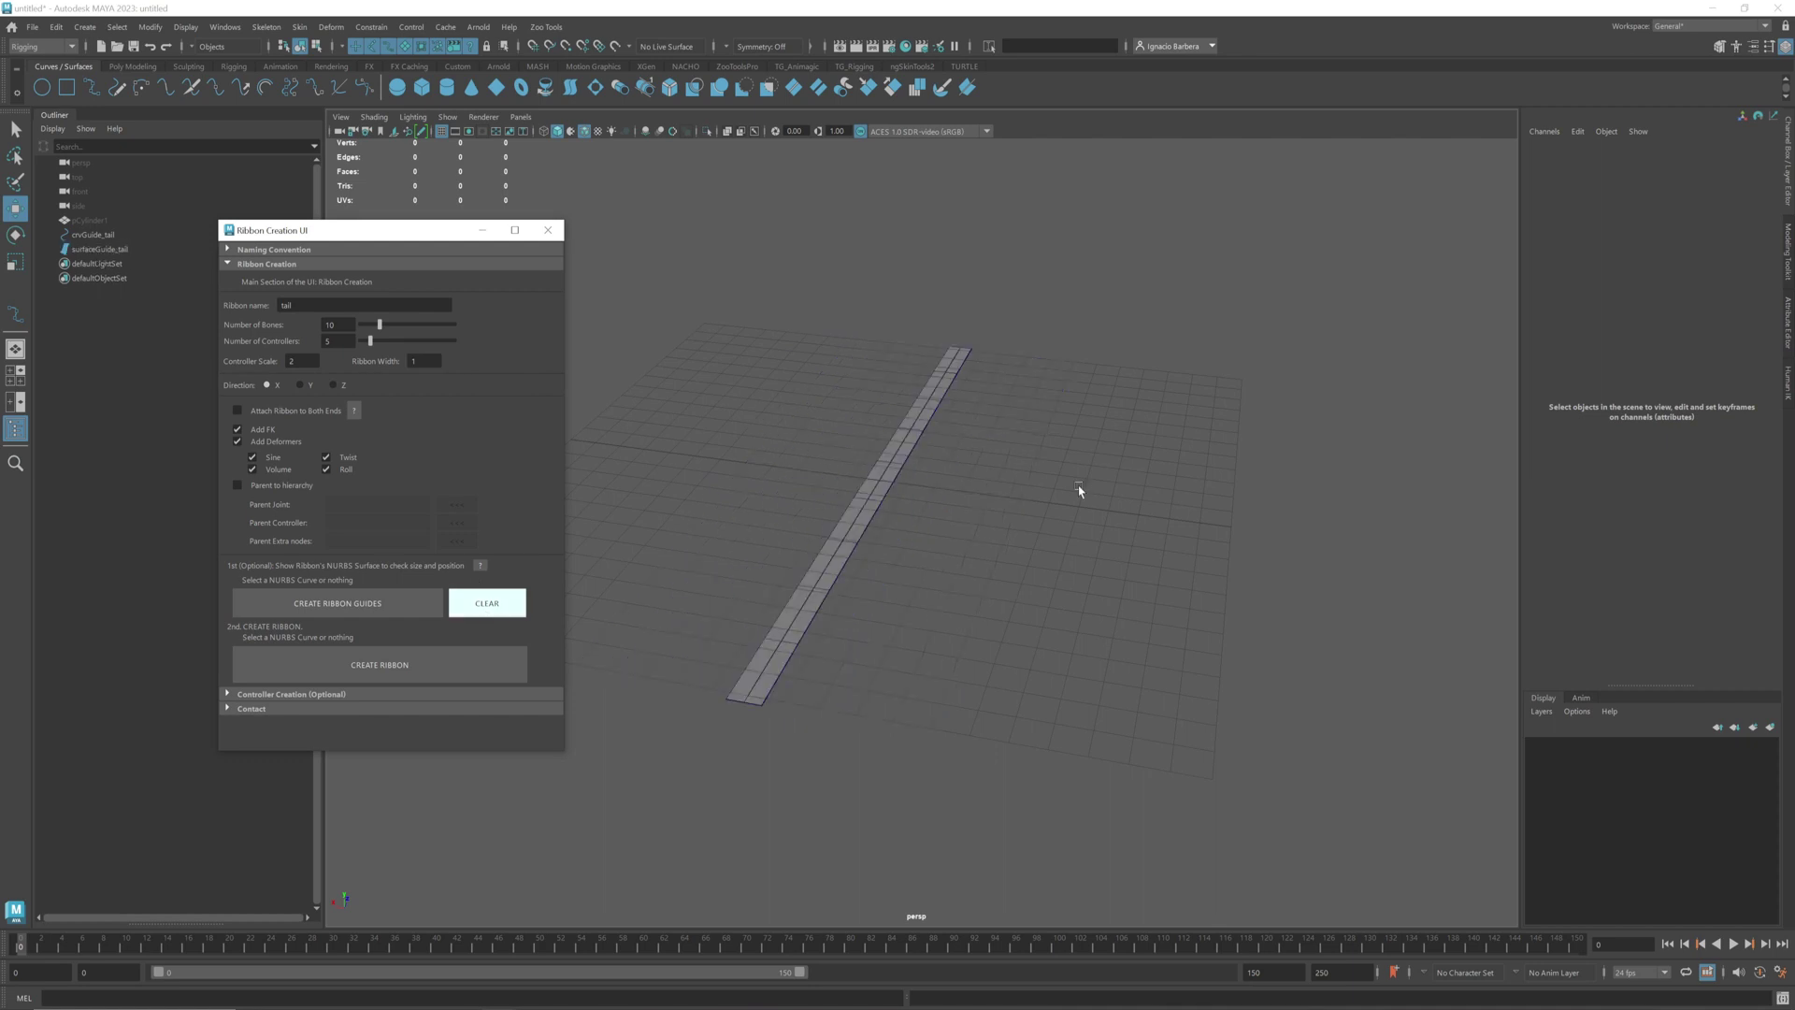
# Inspect the shape and orientation of the narrow ribbon guide surface from several angles
pyautogui.keyDown('alt'); pyautogui.moveTo(1079, 490); pyautogui.dragTo(1039, 490); pyautogui.keyUp('alt')
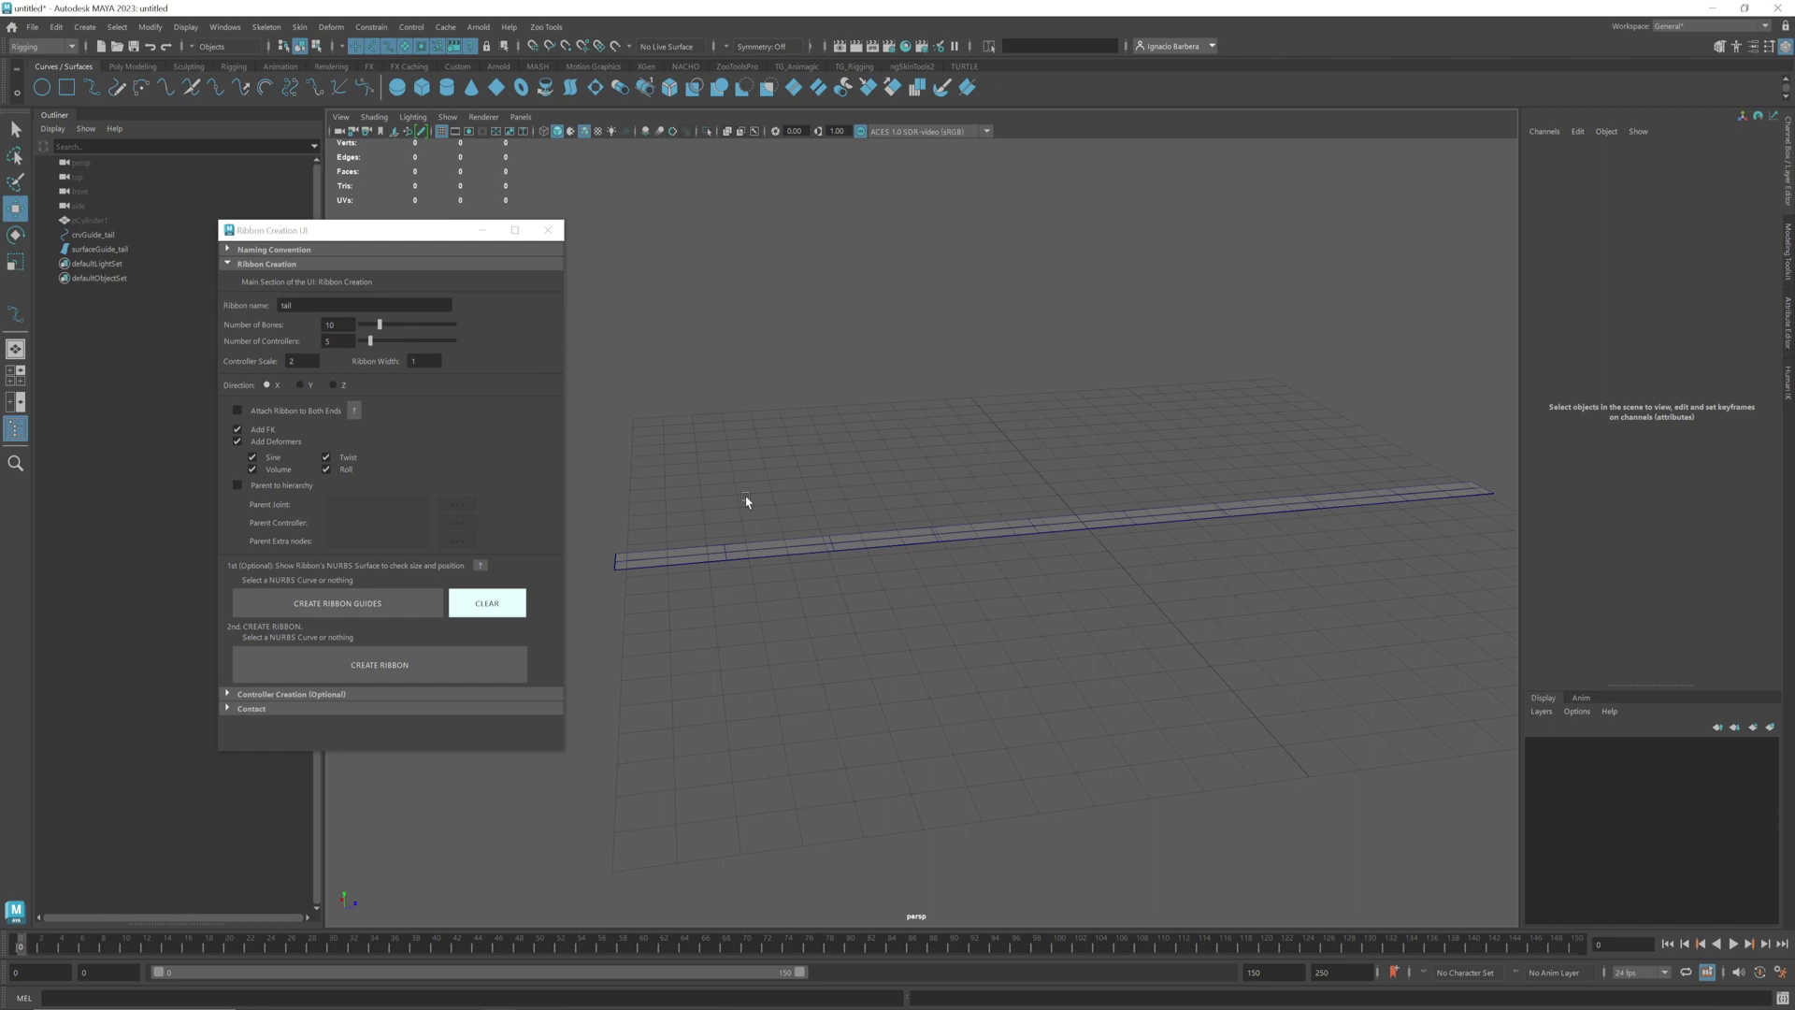
pyautogui.keyDown('alt'); pyautogui.moveTo(860, 551); pyautogui.dragTo(813, 594); pyautogui.keyUp('alt')
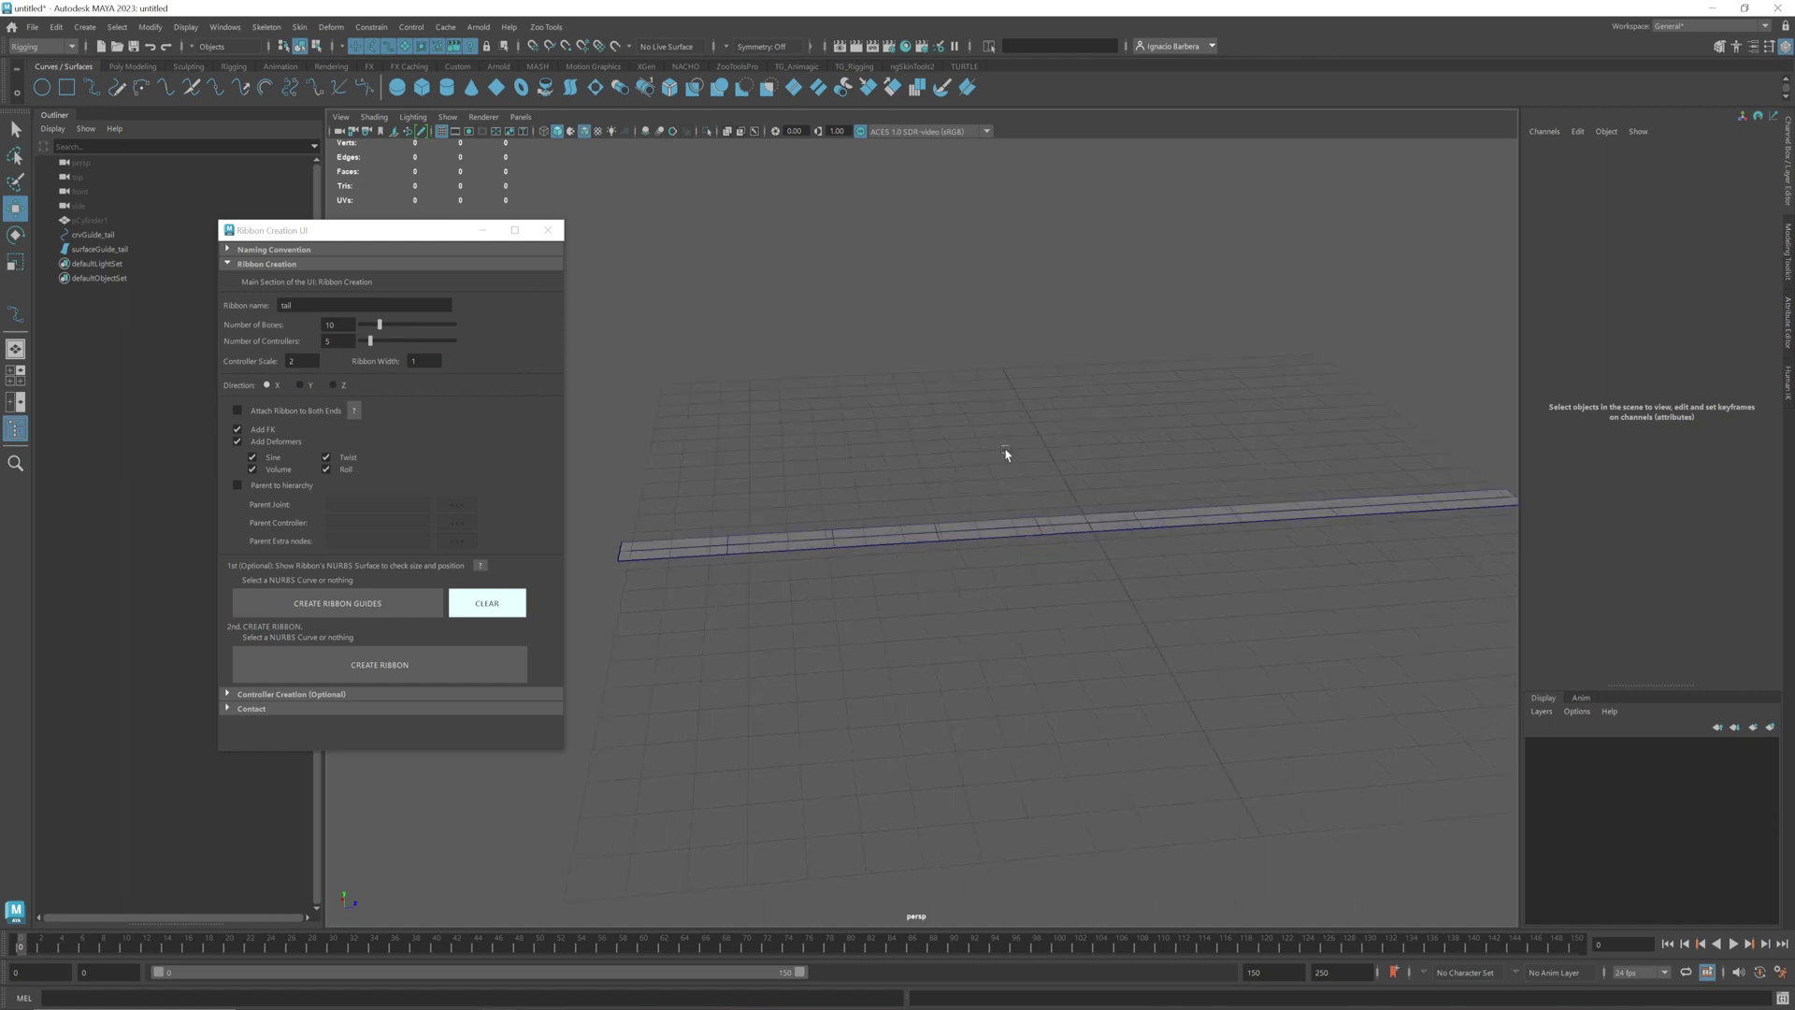
pyautogui.keyDown('alt'); pyautogui.moveTo(1006, 455); pyautogui.dragTo(991, 462); pyautogui.keyUp('alt')
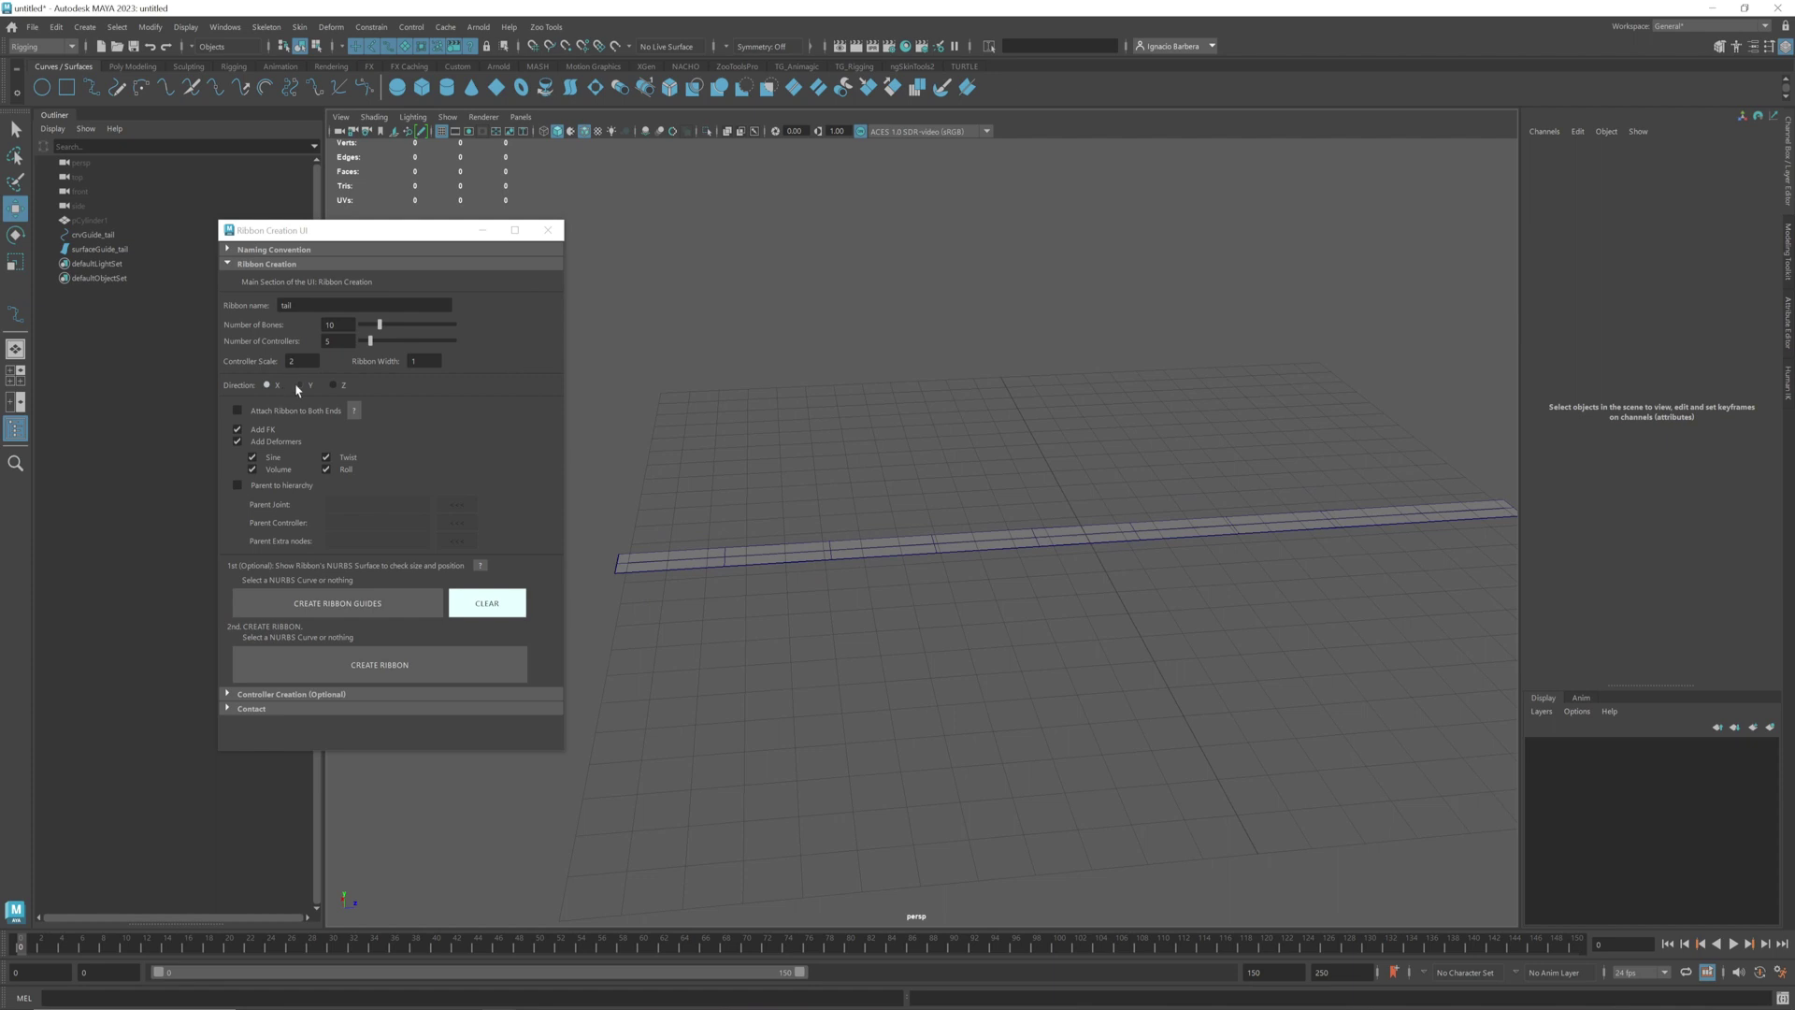
pyautogui.keyDown('alt'); pyautogui.moveTo(1047, 447); pyautogui.dragTo(1085, 440); pyautogui.keyUp('alt')
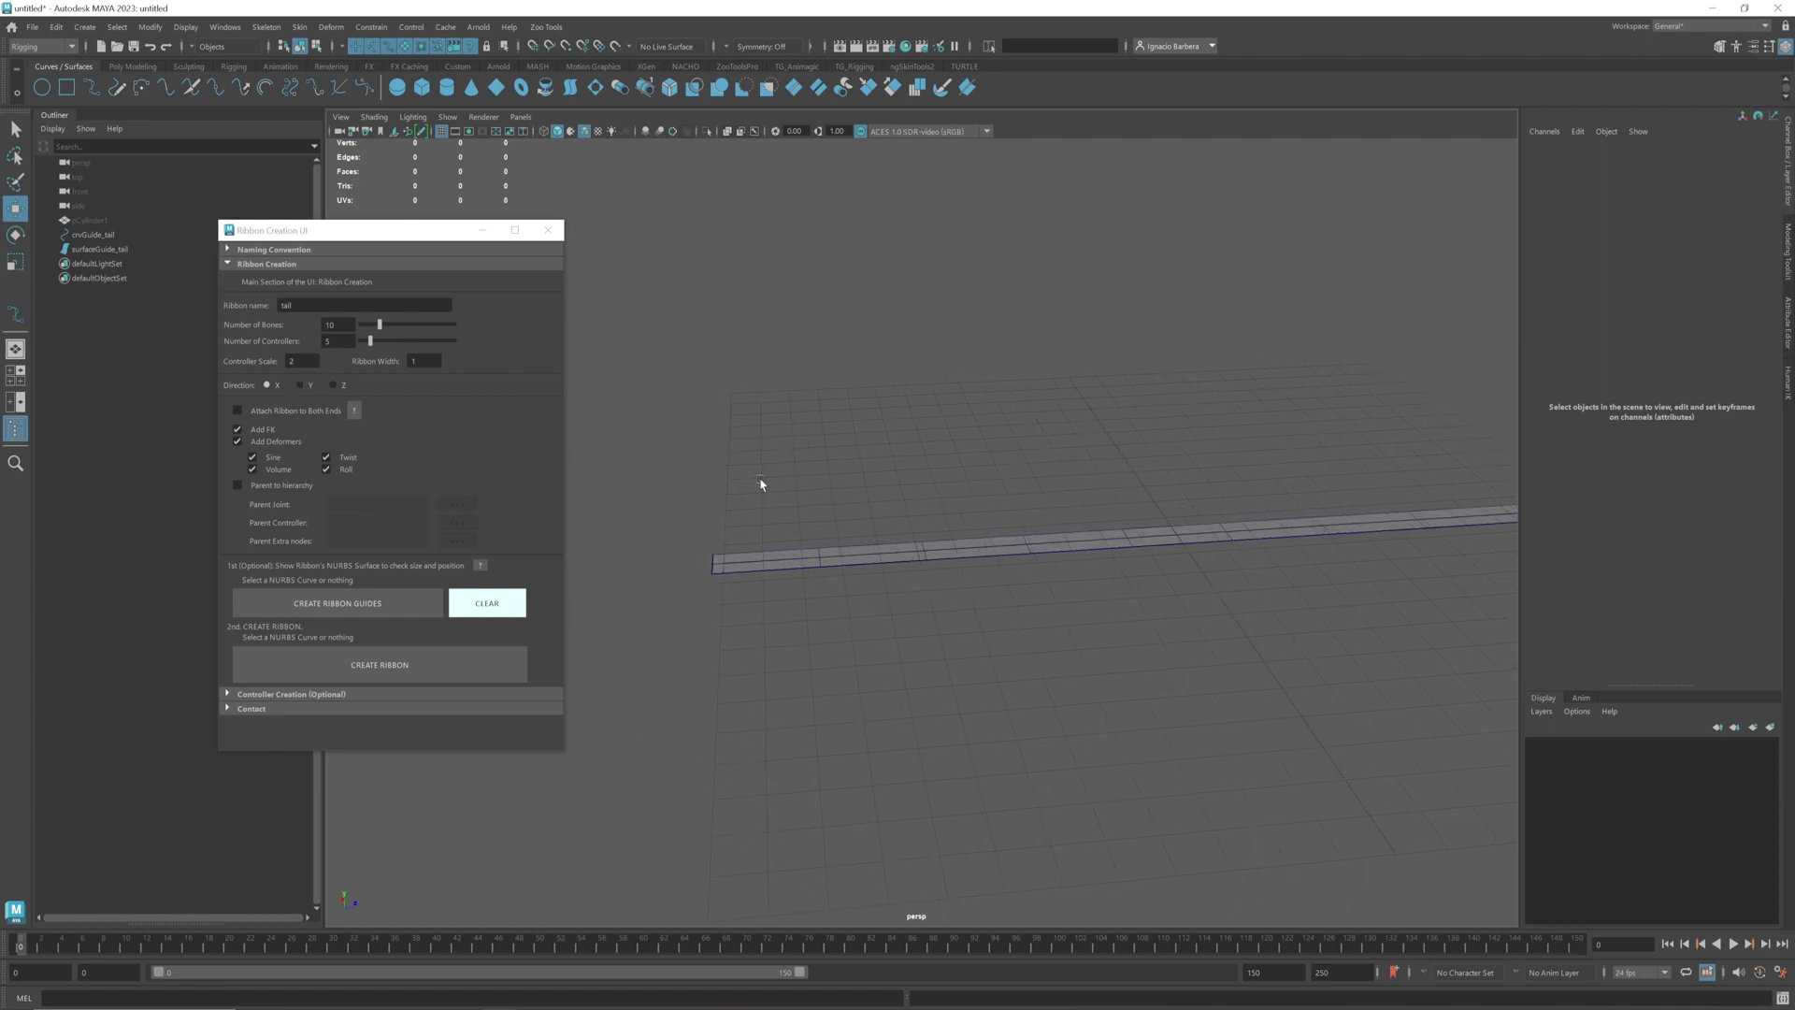
pyautogui.keyDown('alt'); pyautogui.moveTo(1094, 462); pyautogui.dragTo(1053, 473); pyautogui.keyUp('alt')
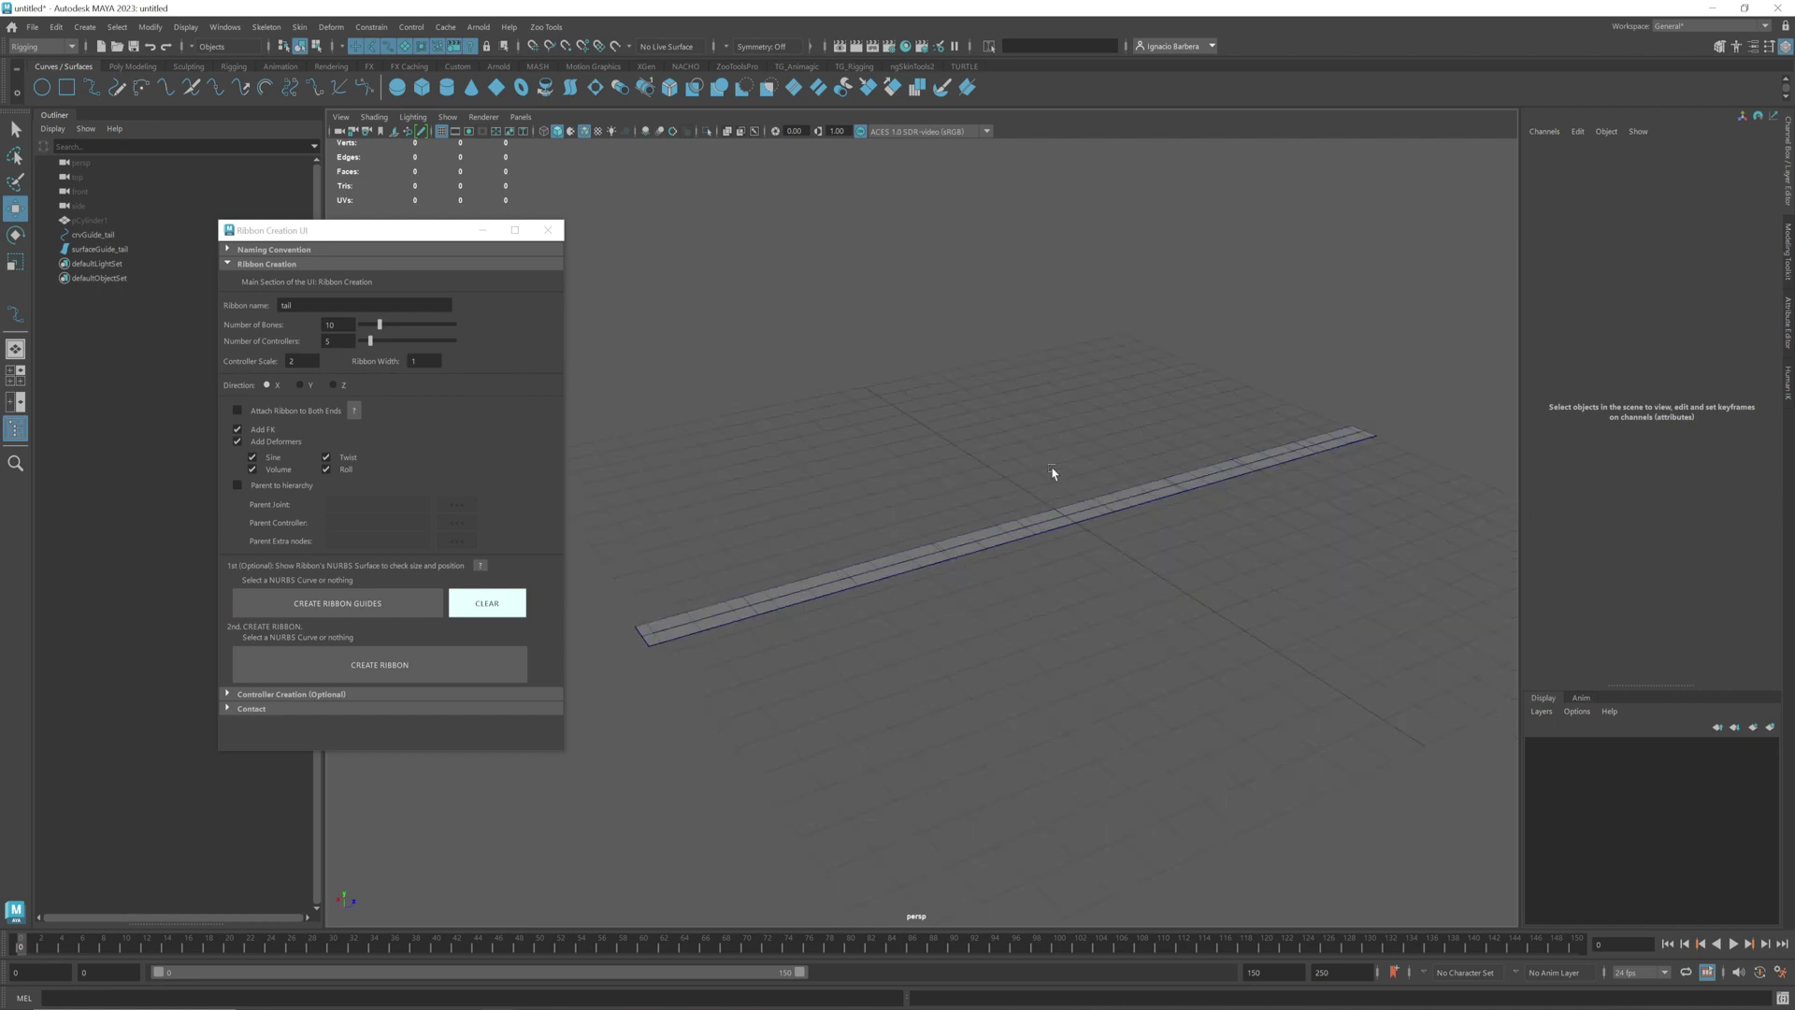
pyautogui.scroll(-1, 1052, 473)
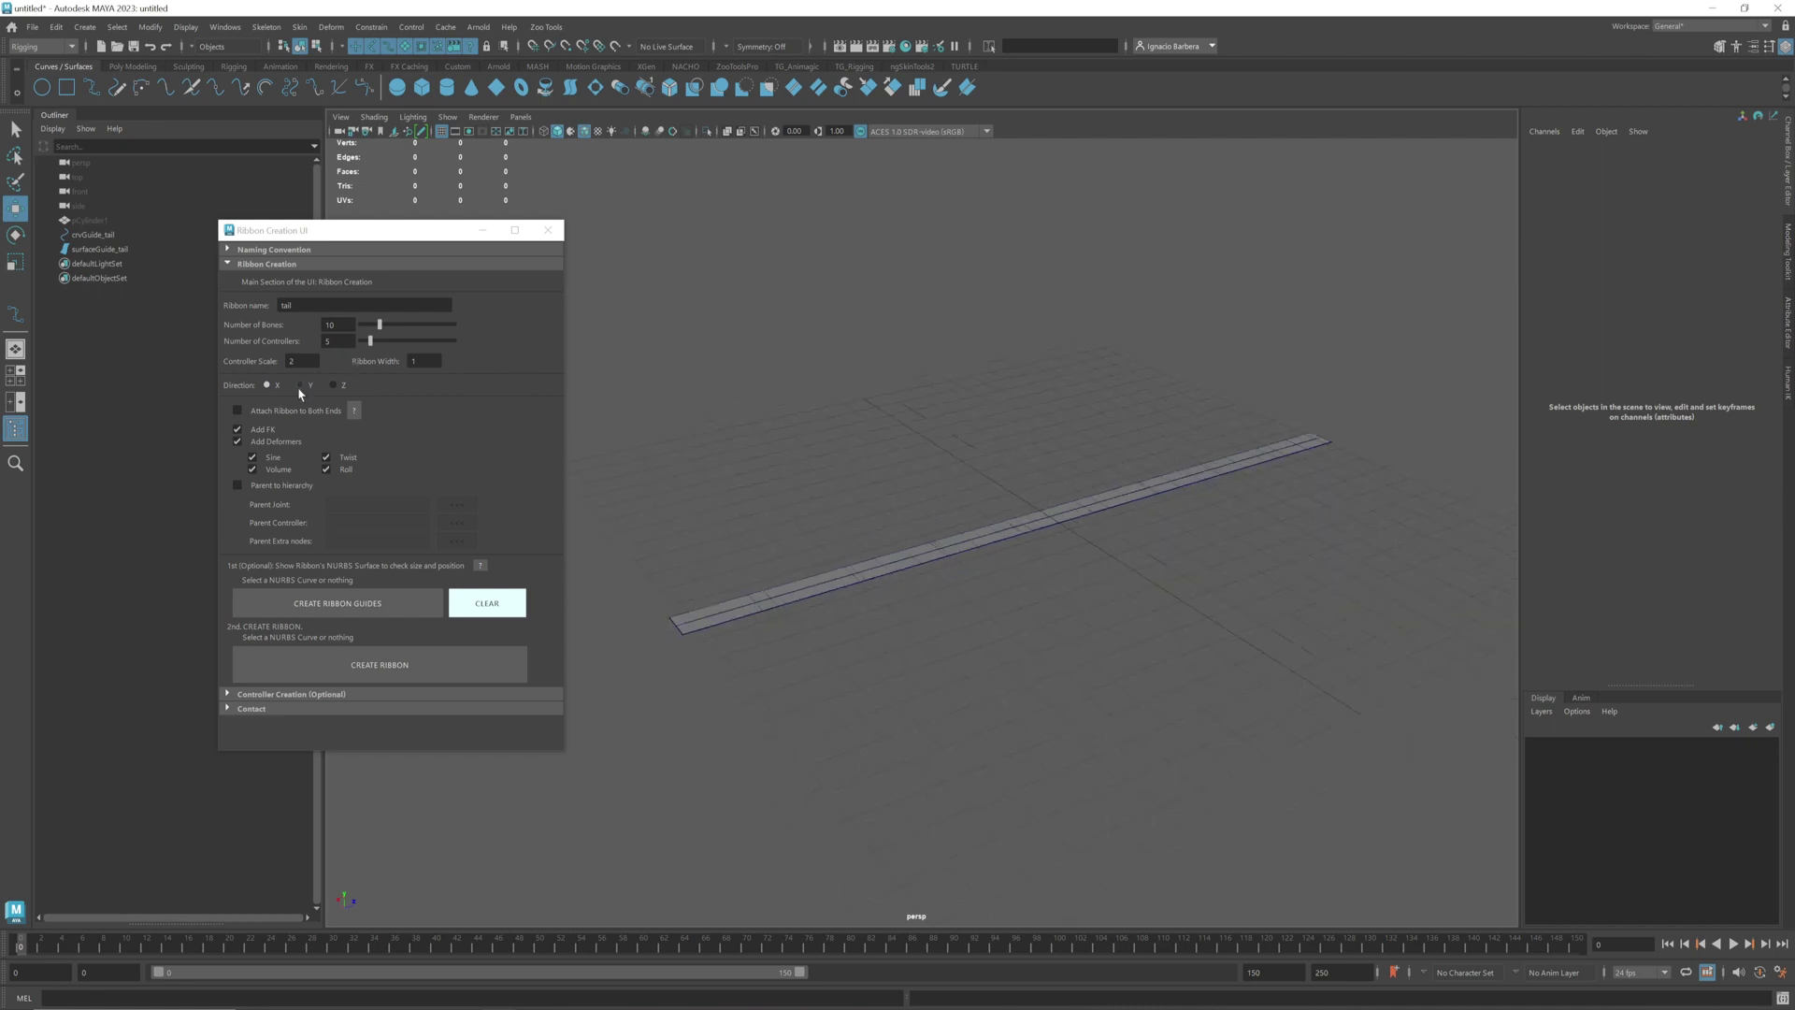
pyautogui.keyDown('alt'); pyautogui.moveTo(748, 552); pyautogui.dragTo(890, 738); pyautogui.keyUp('alt')
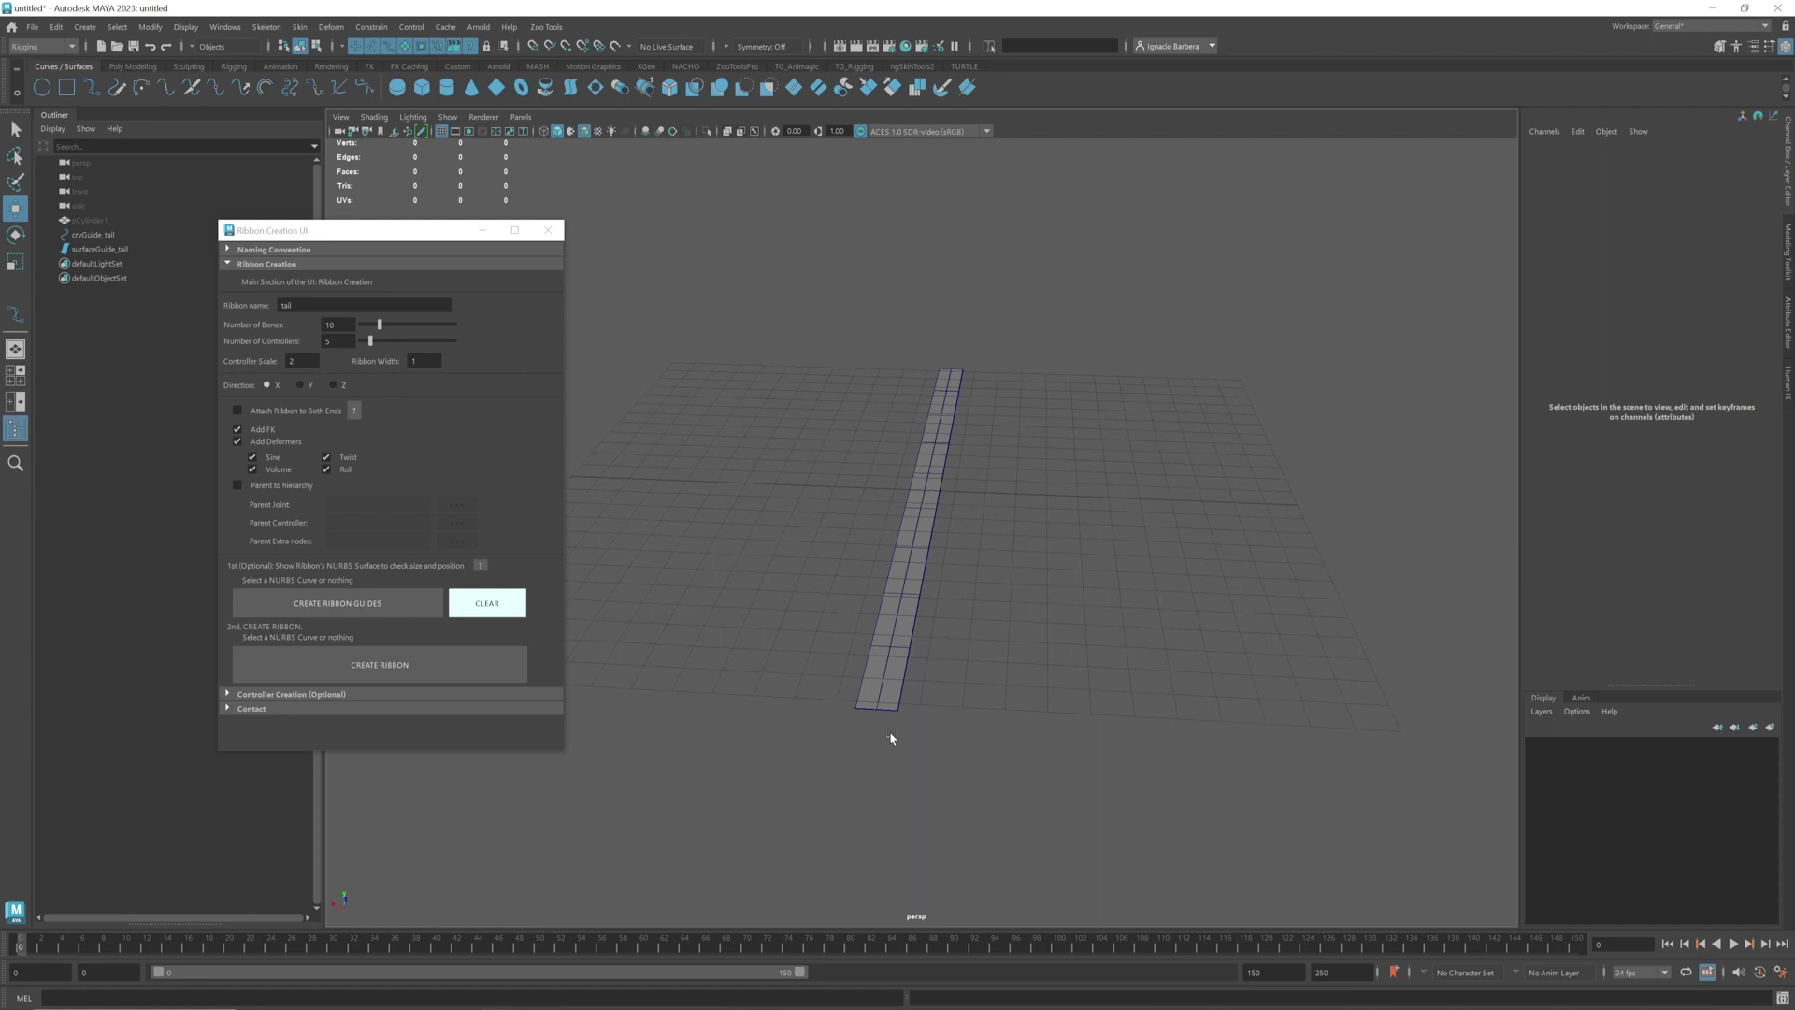
pyautogui.keyDown('alt'); pyautogui.moveTo(904, 422); pyautogui.dragTo(977, 715); pyautogui.keyUp('alt')
# Clear the ribbon guides and rebuild them from the guide curve with the direction set to Z
pyautogui.click(509, 605)
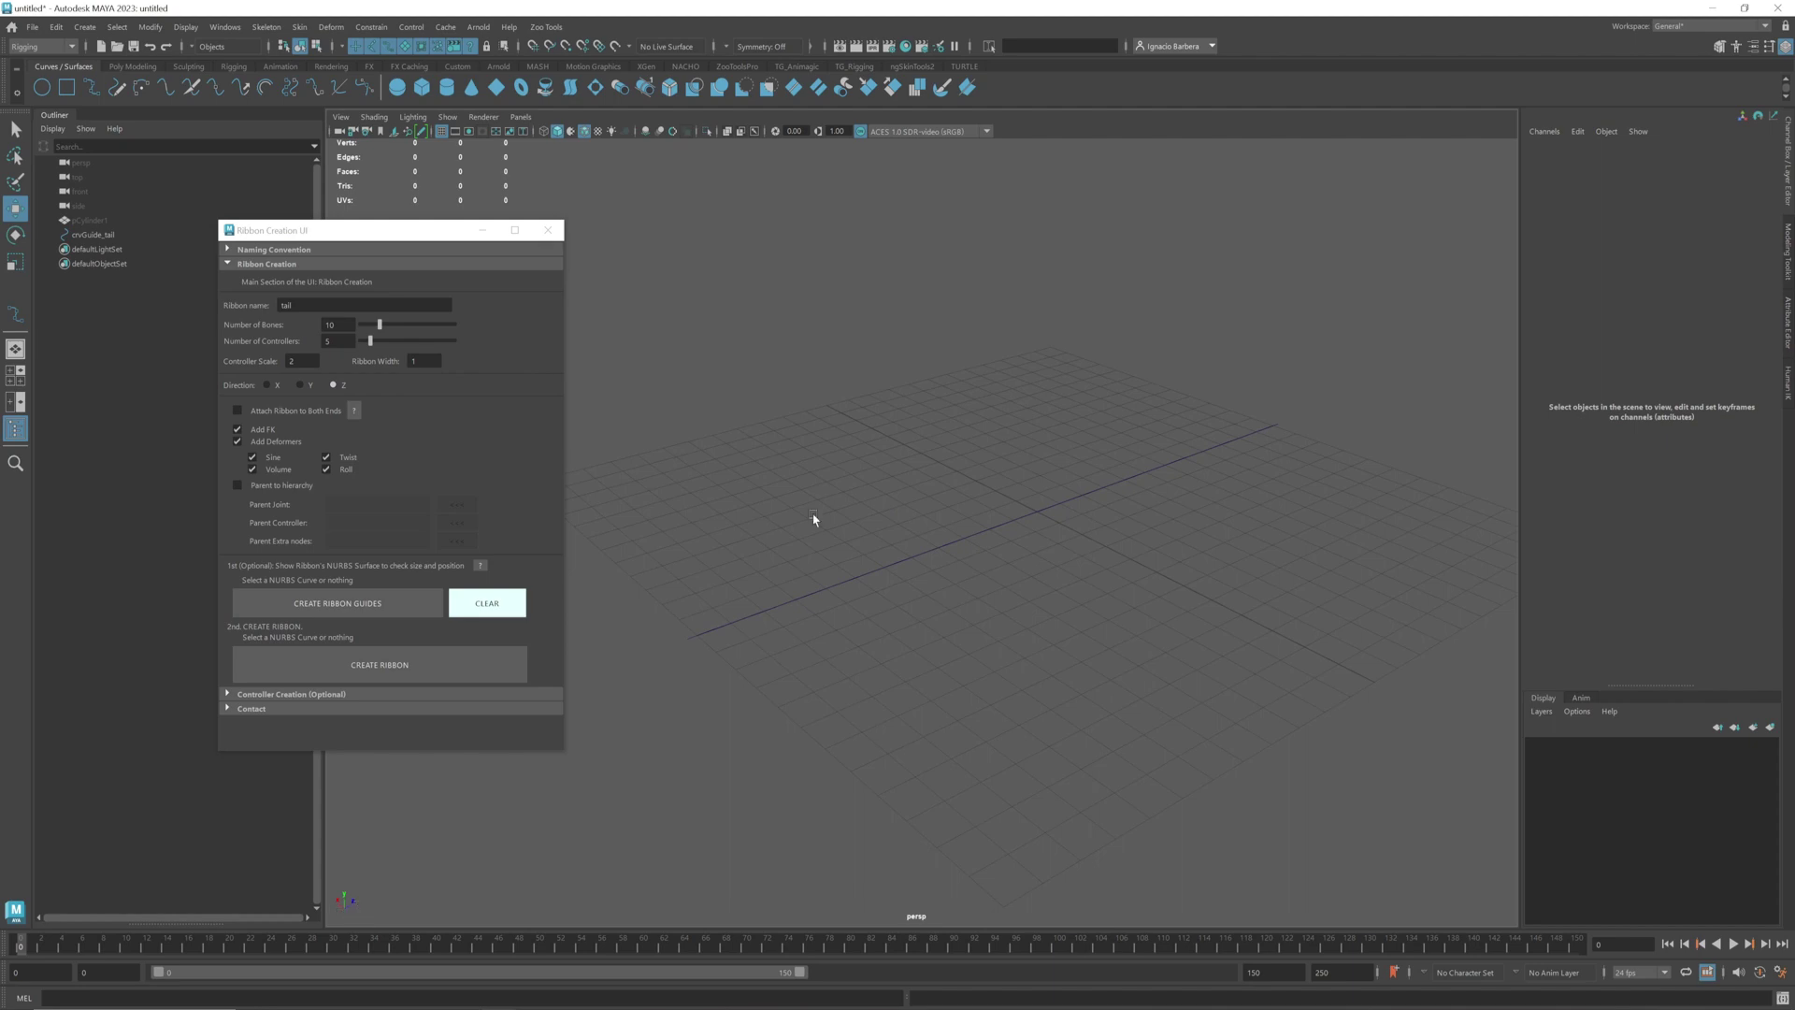
pyautogui.moveTo(1312, 406); pyautogui.dragTo(1041, 601)
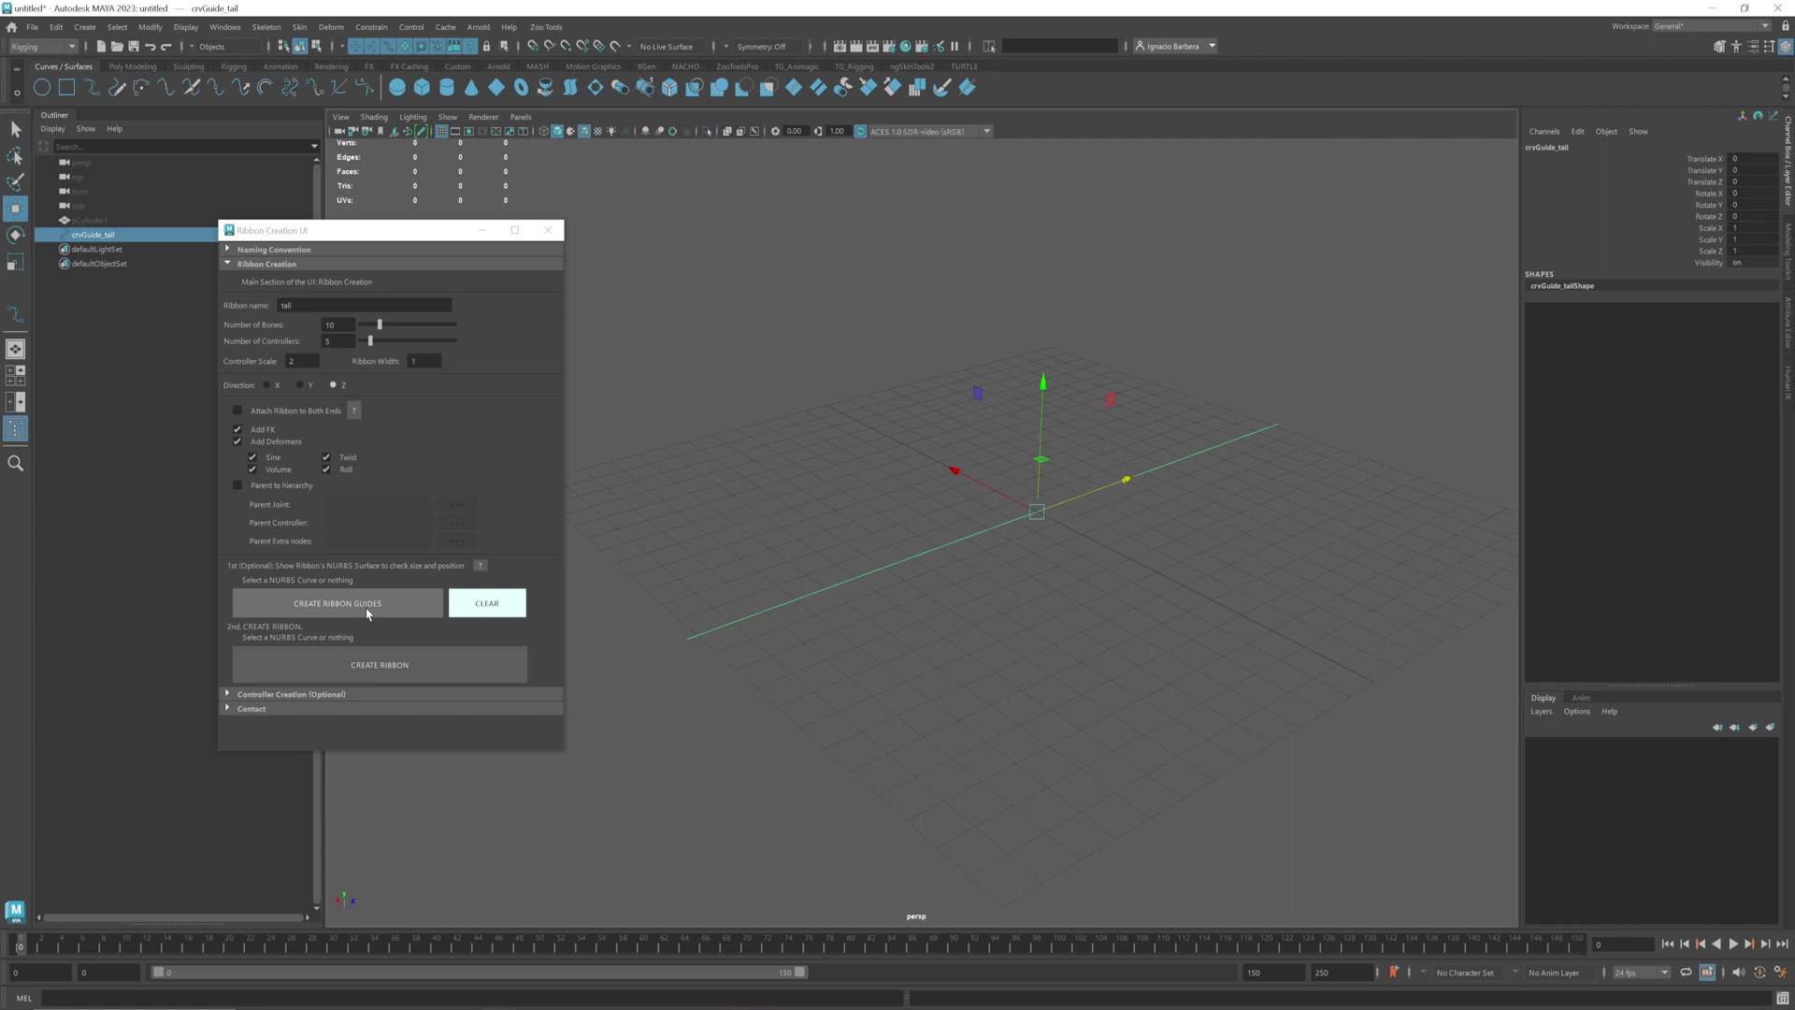
pyautogui.click(338, 603)
pyautogui.keyDown('alt'); pyautogui.moveTo(933, 564); pyautogui.dragTo(966, 569); pyautogui.keyUp('alt')
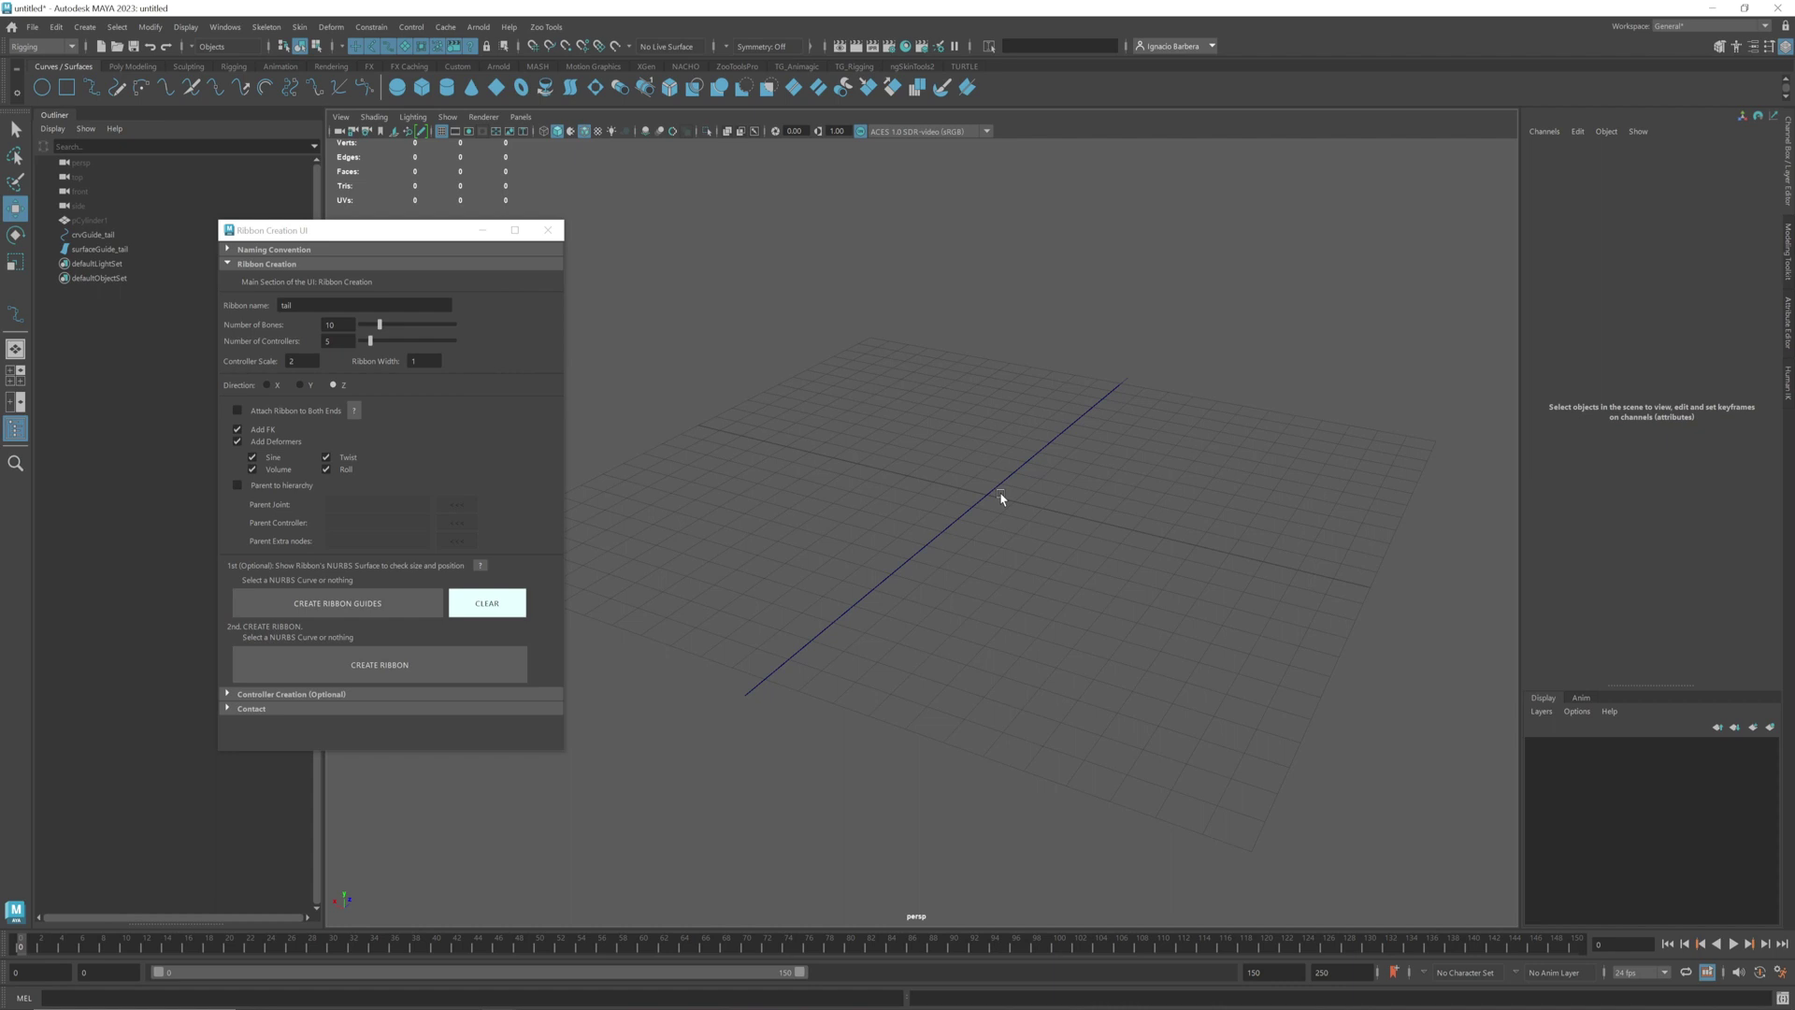
# Clear the guides, rebuild them with direction Y, and restore them with direction X
pyautogui.click(498, 604)
pyautogui.click(301, 384)
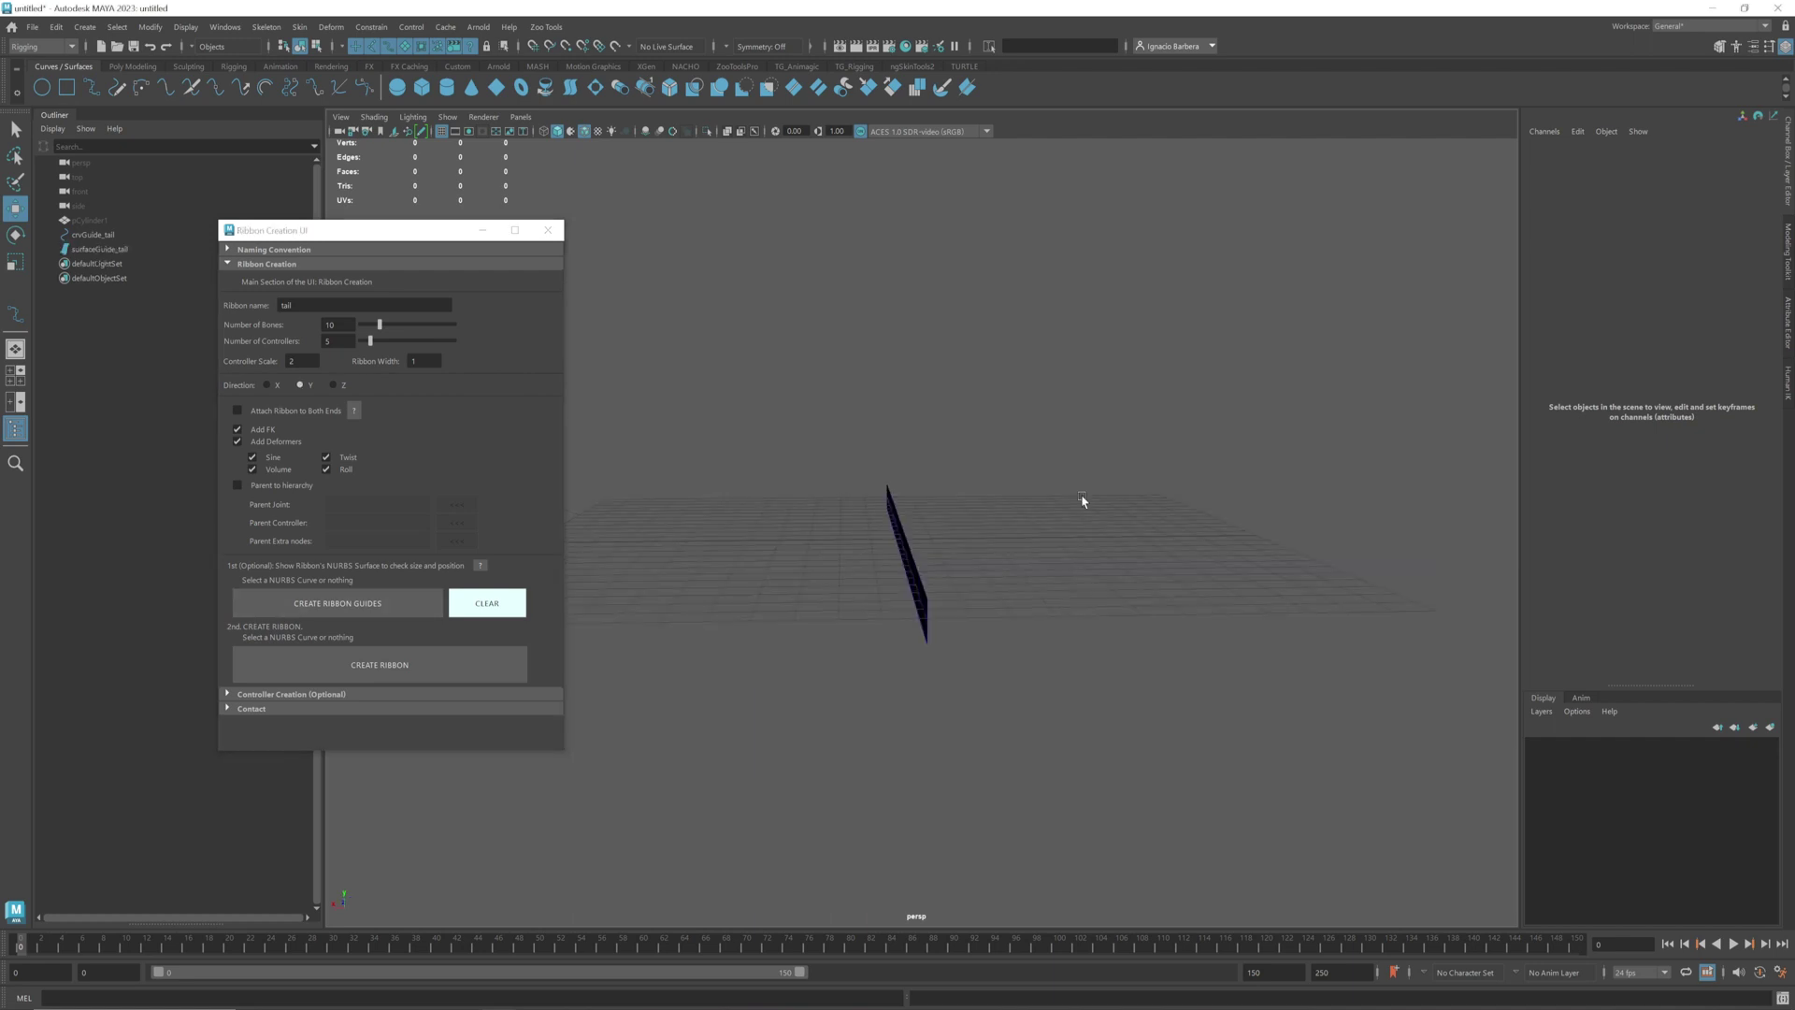
pyautogui.keyDown('alt'); pyautogui.moveTo(1083, 500); pyautogui.dragTo(973, 573); pyautogui.keyUp('alt')
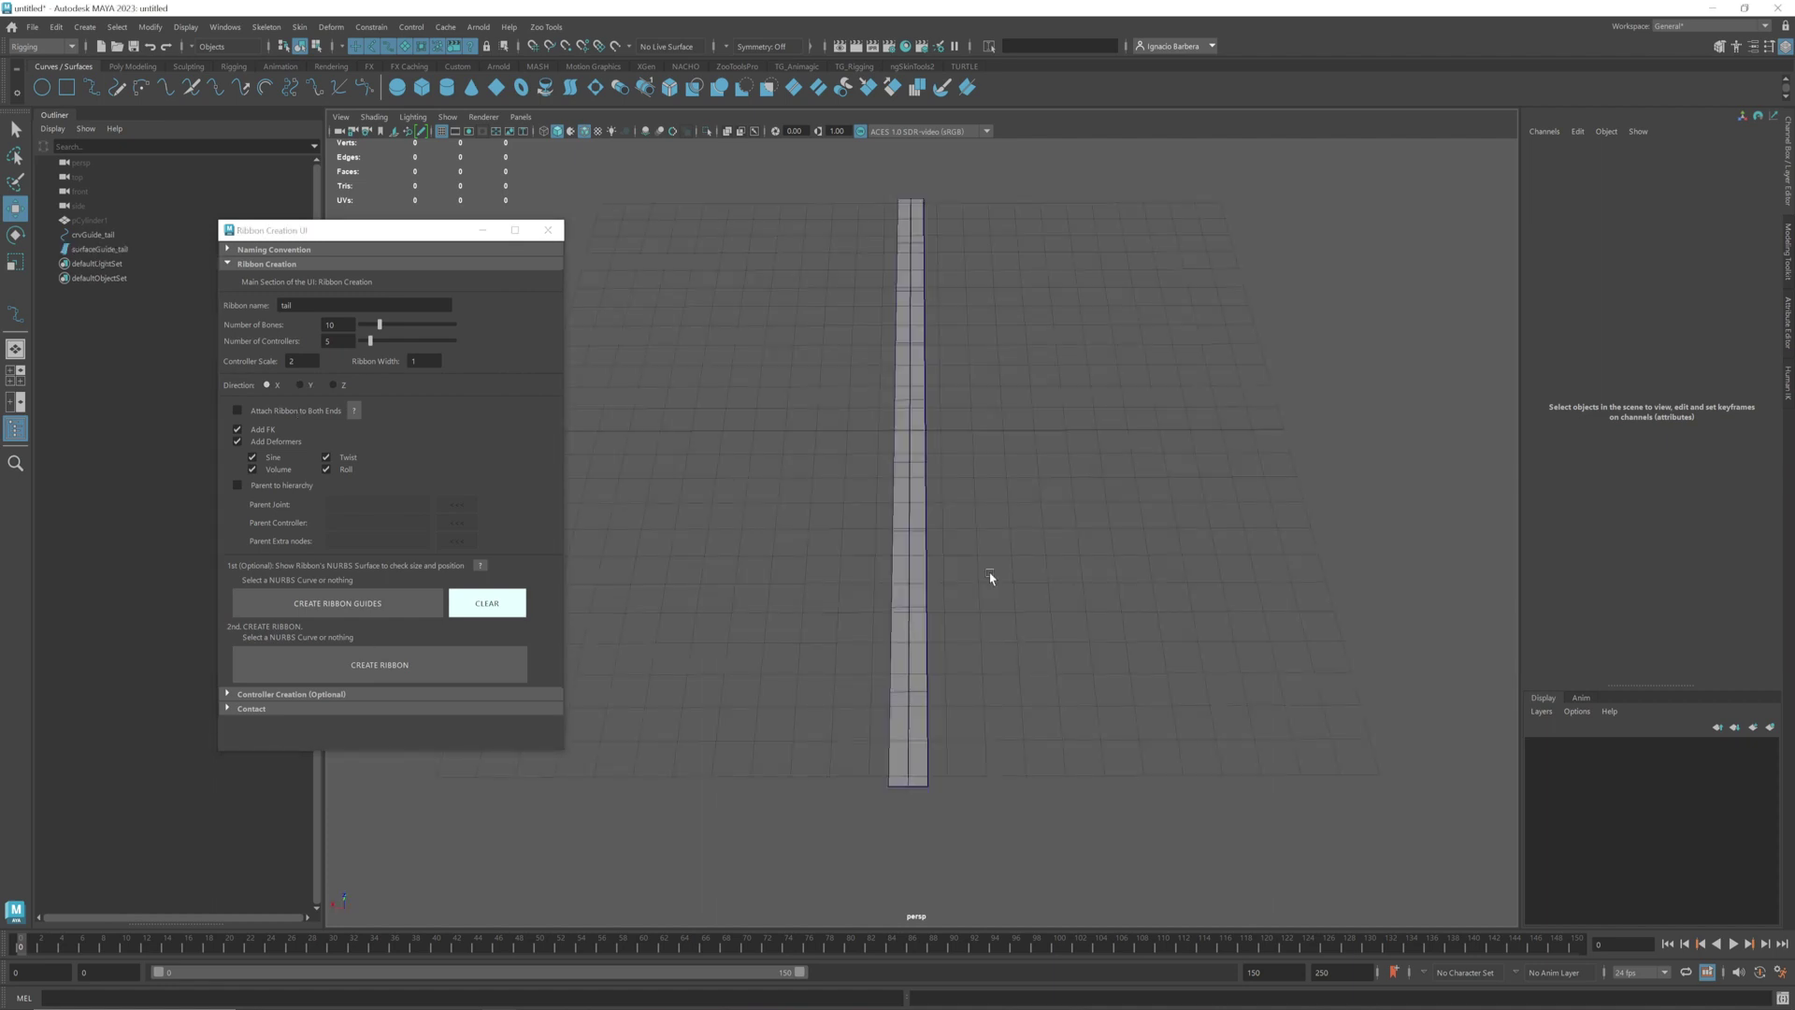
pyautogui.keyDown('alt'); pyautogui.moveTo(991, 578); pyautogui.dragTo(925, 557); pyautogui.keyUp('alt')
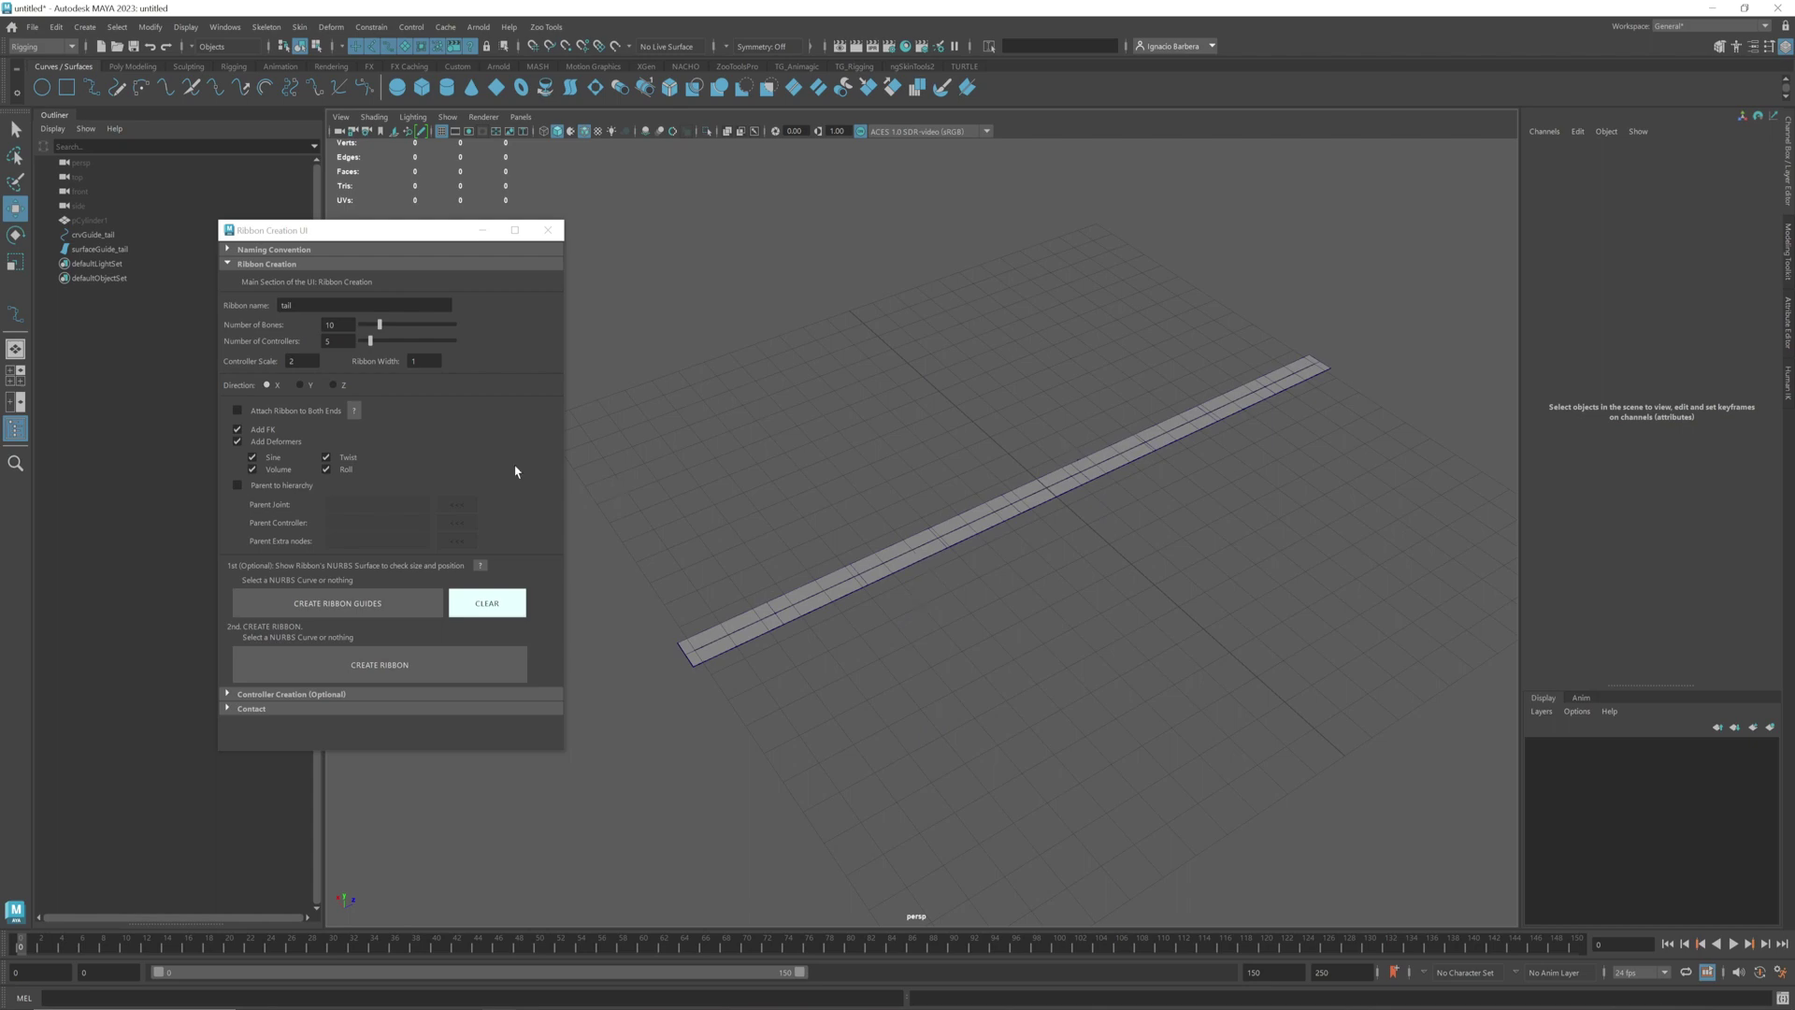
pyautogui.keyDown('alt'); pyautogui.moveTo(655, 490); pyautogui.dragTo(790, 496); pyautogui.keyUp('alt')
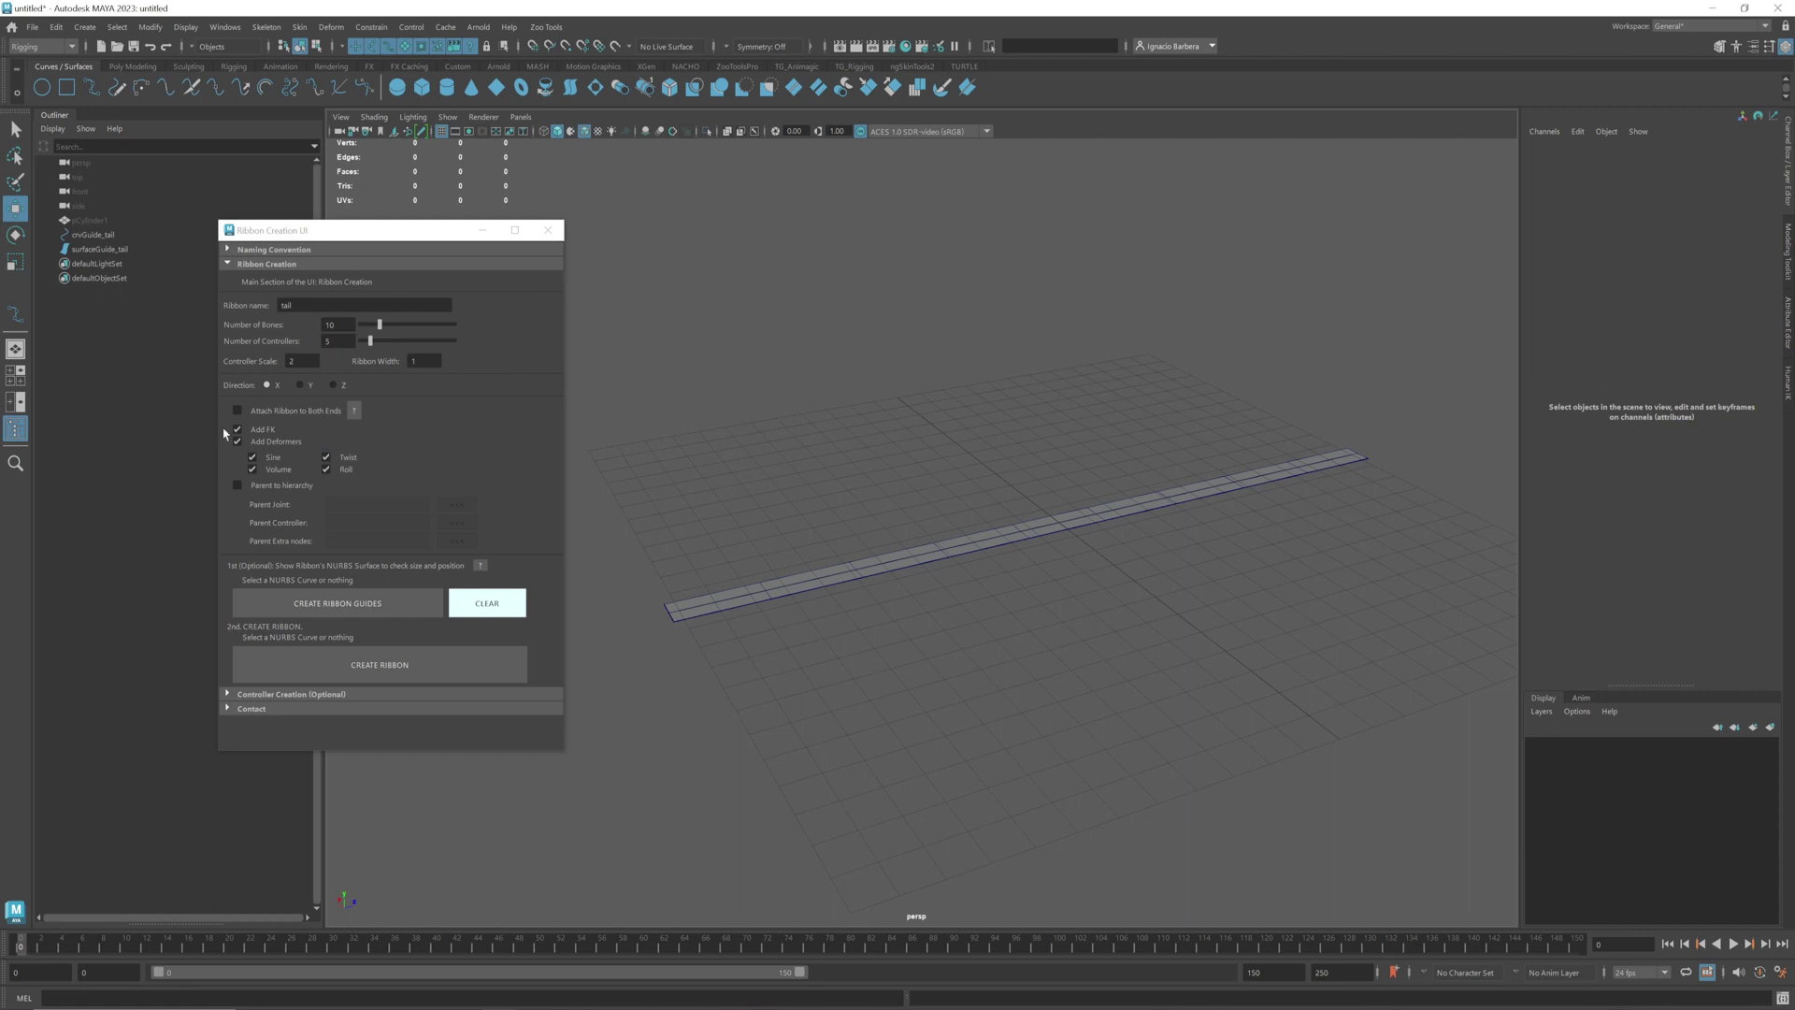
# Switch the Twist deformer off and back on, and enable Parent to hierarchy before disabling it again
pyautogui.click(326, 458)
pyautogui.click(325, 456)
pyautogui.click(288, 485)
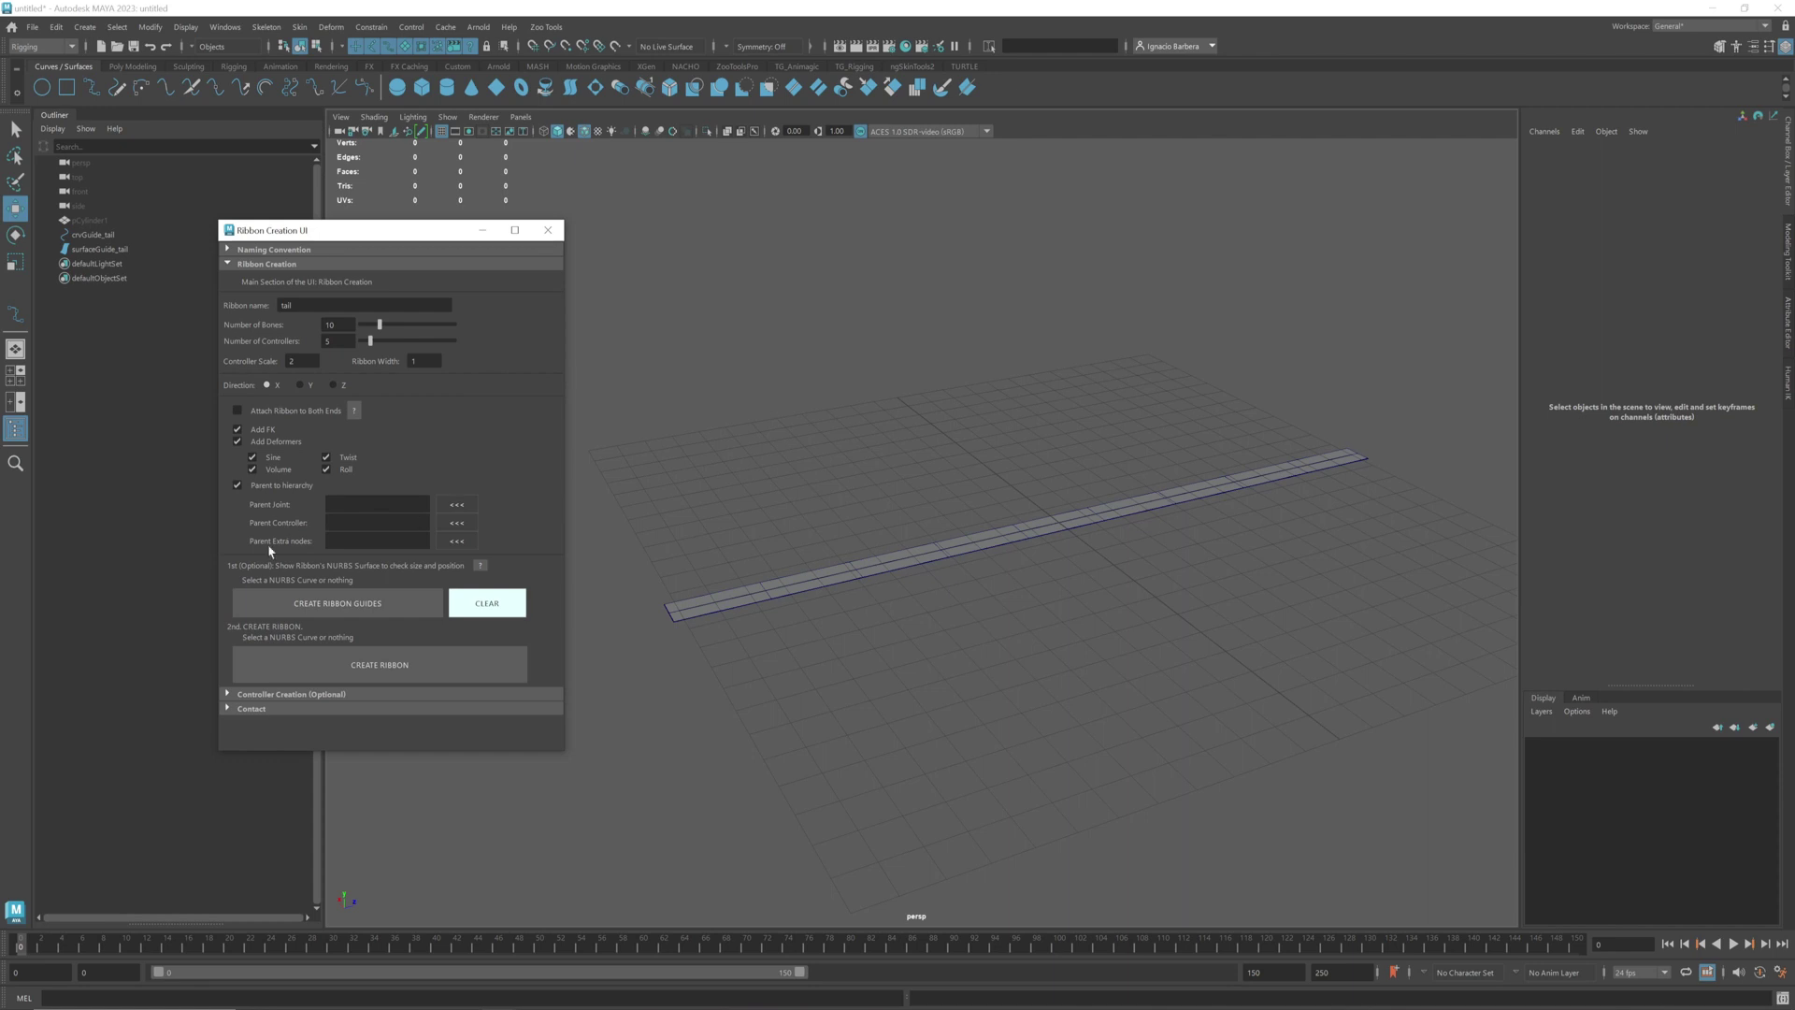
pyautogui.scroll(-2, 793, 416)
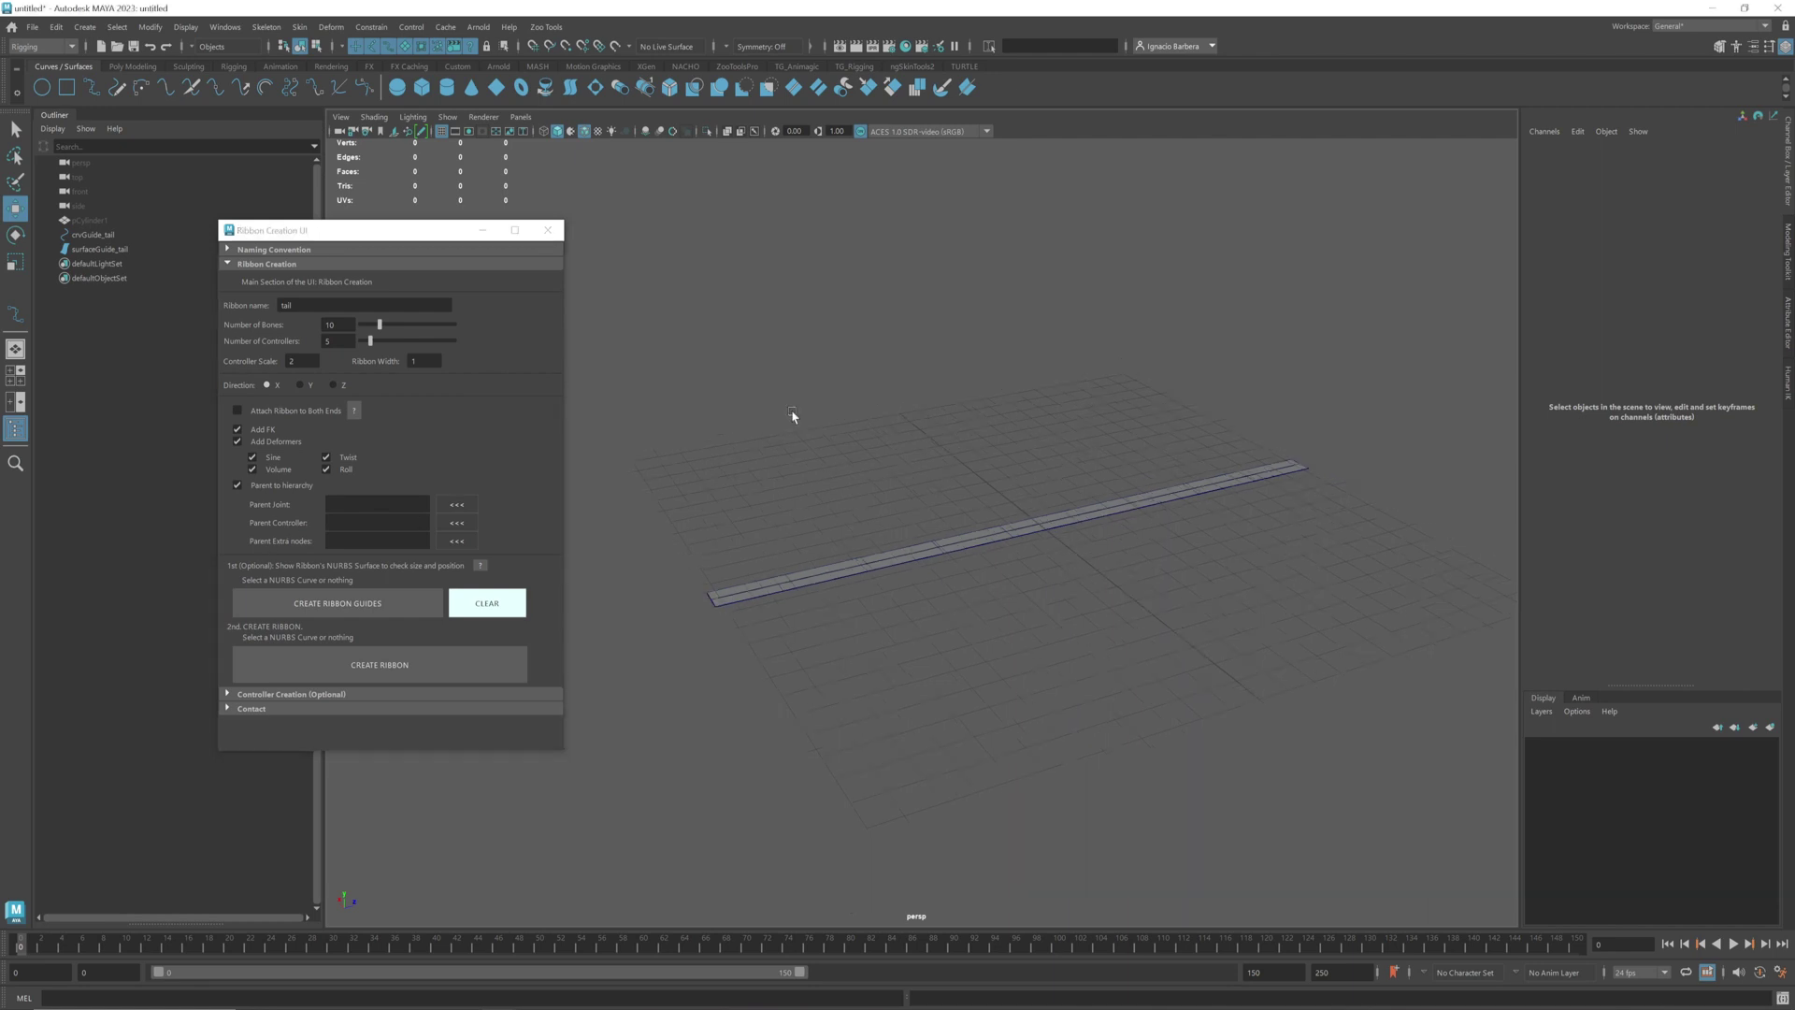
pyautogui.keyDown('alt'); pyautogui.moveTo(793, 416); pyautogui.dragTo(829, 434); pyautogui.keyUp('alt')
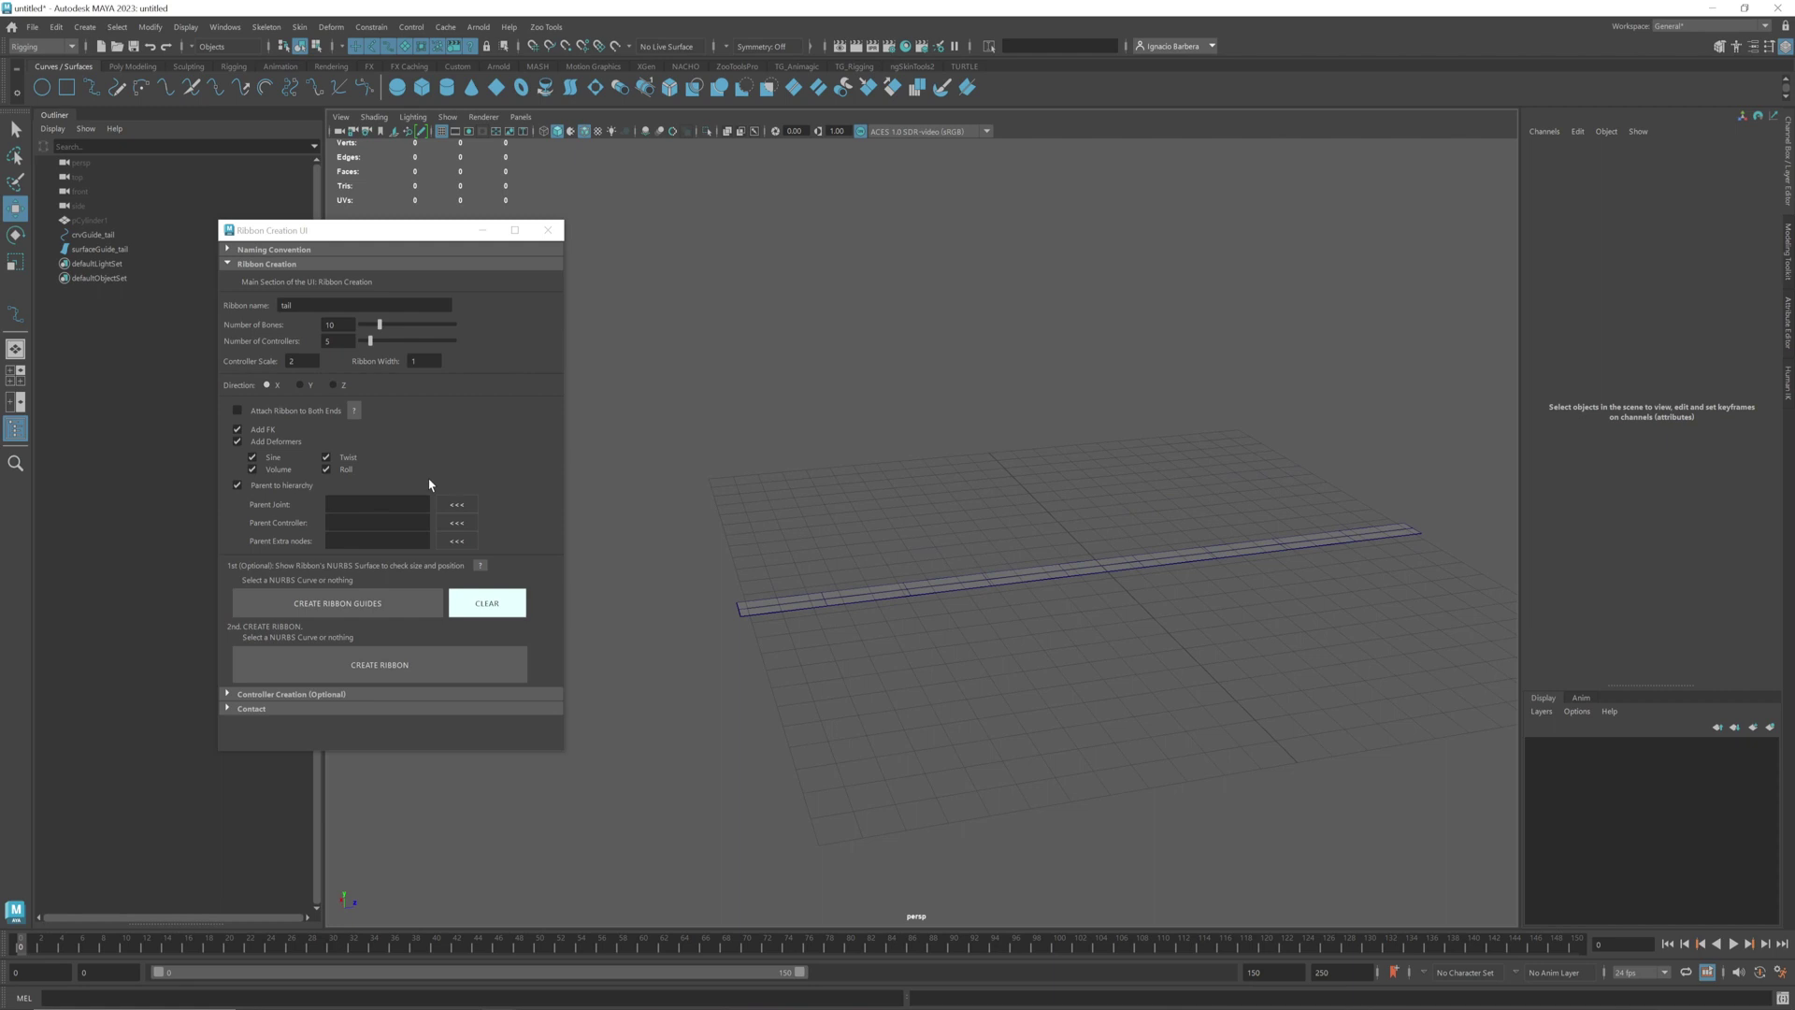
pyautogui.click(237, 485)
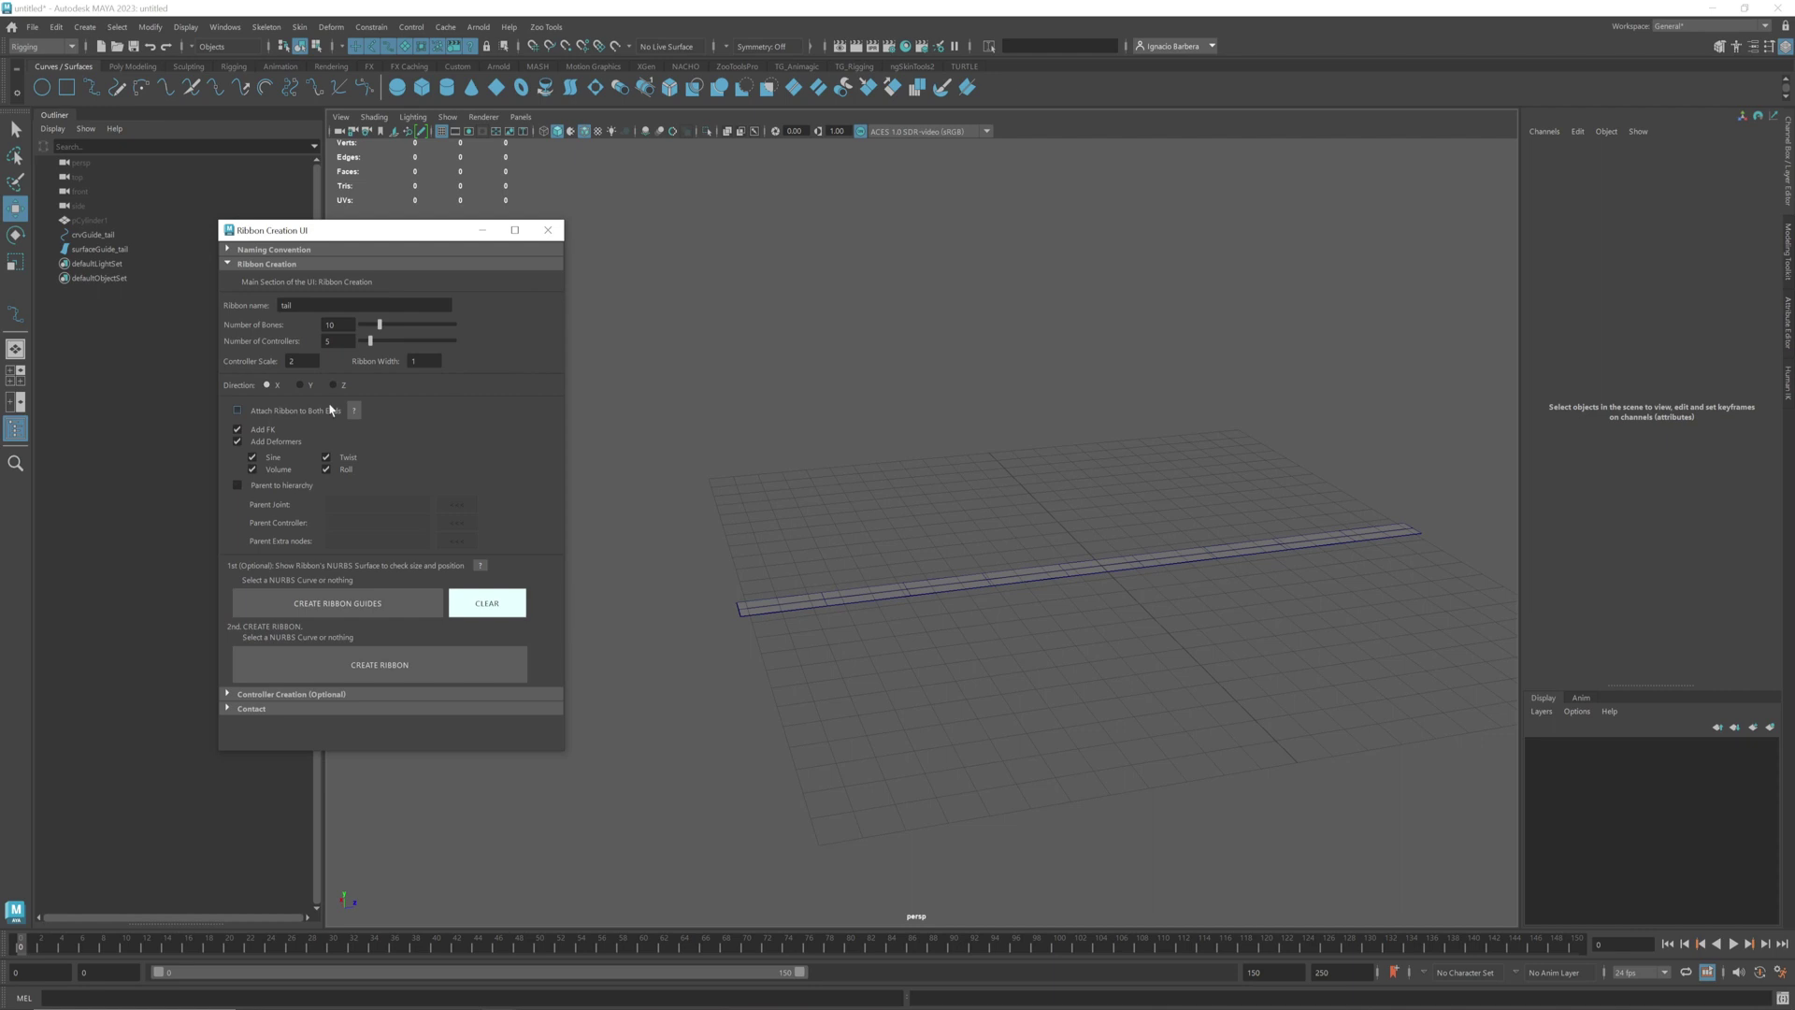
# Create the tail ribbon rig from the current guides and deselect everything
pyautogui.keyDown('alt'); pyautogui.moveTo(1148, 425); pyautogui.dragTo(1208, 469); pyautogui.keyUp('alt')
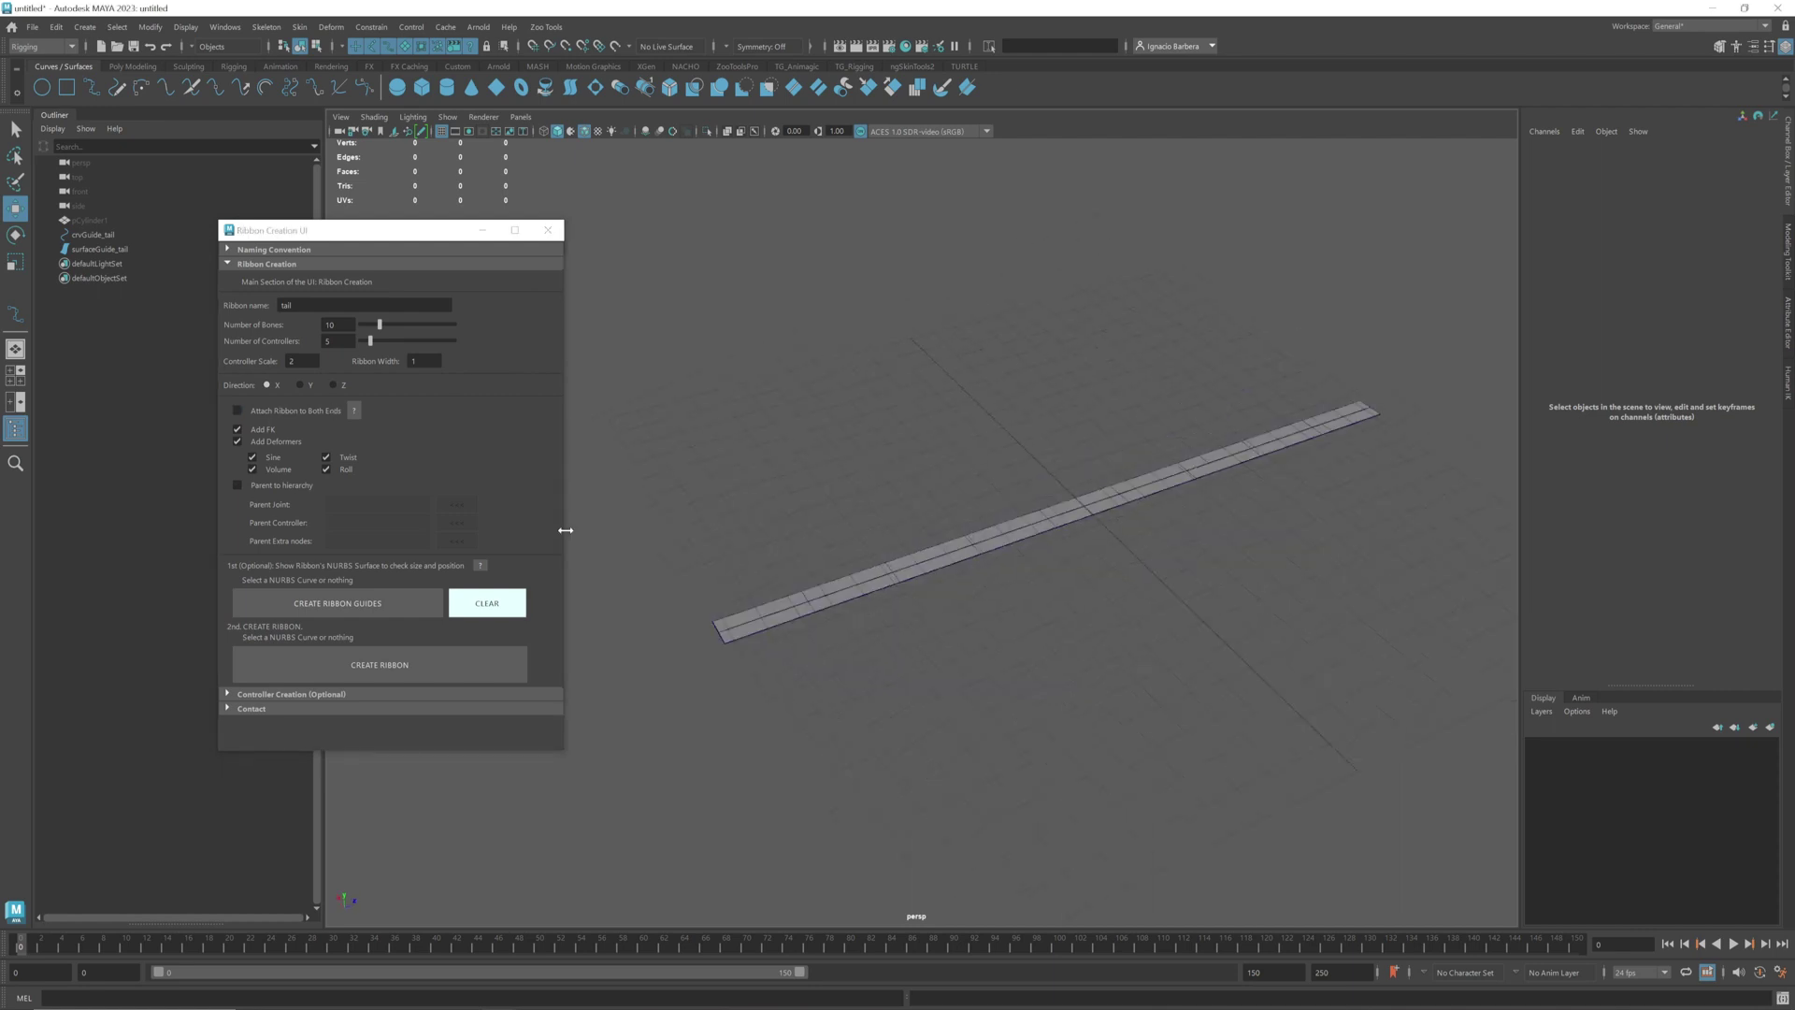
pyautogui.keyDown('alt'); pyautogui.moveTo(1038, 437); pyautogui.dragTo(912, 471); pyautogui.keyUp('alt')
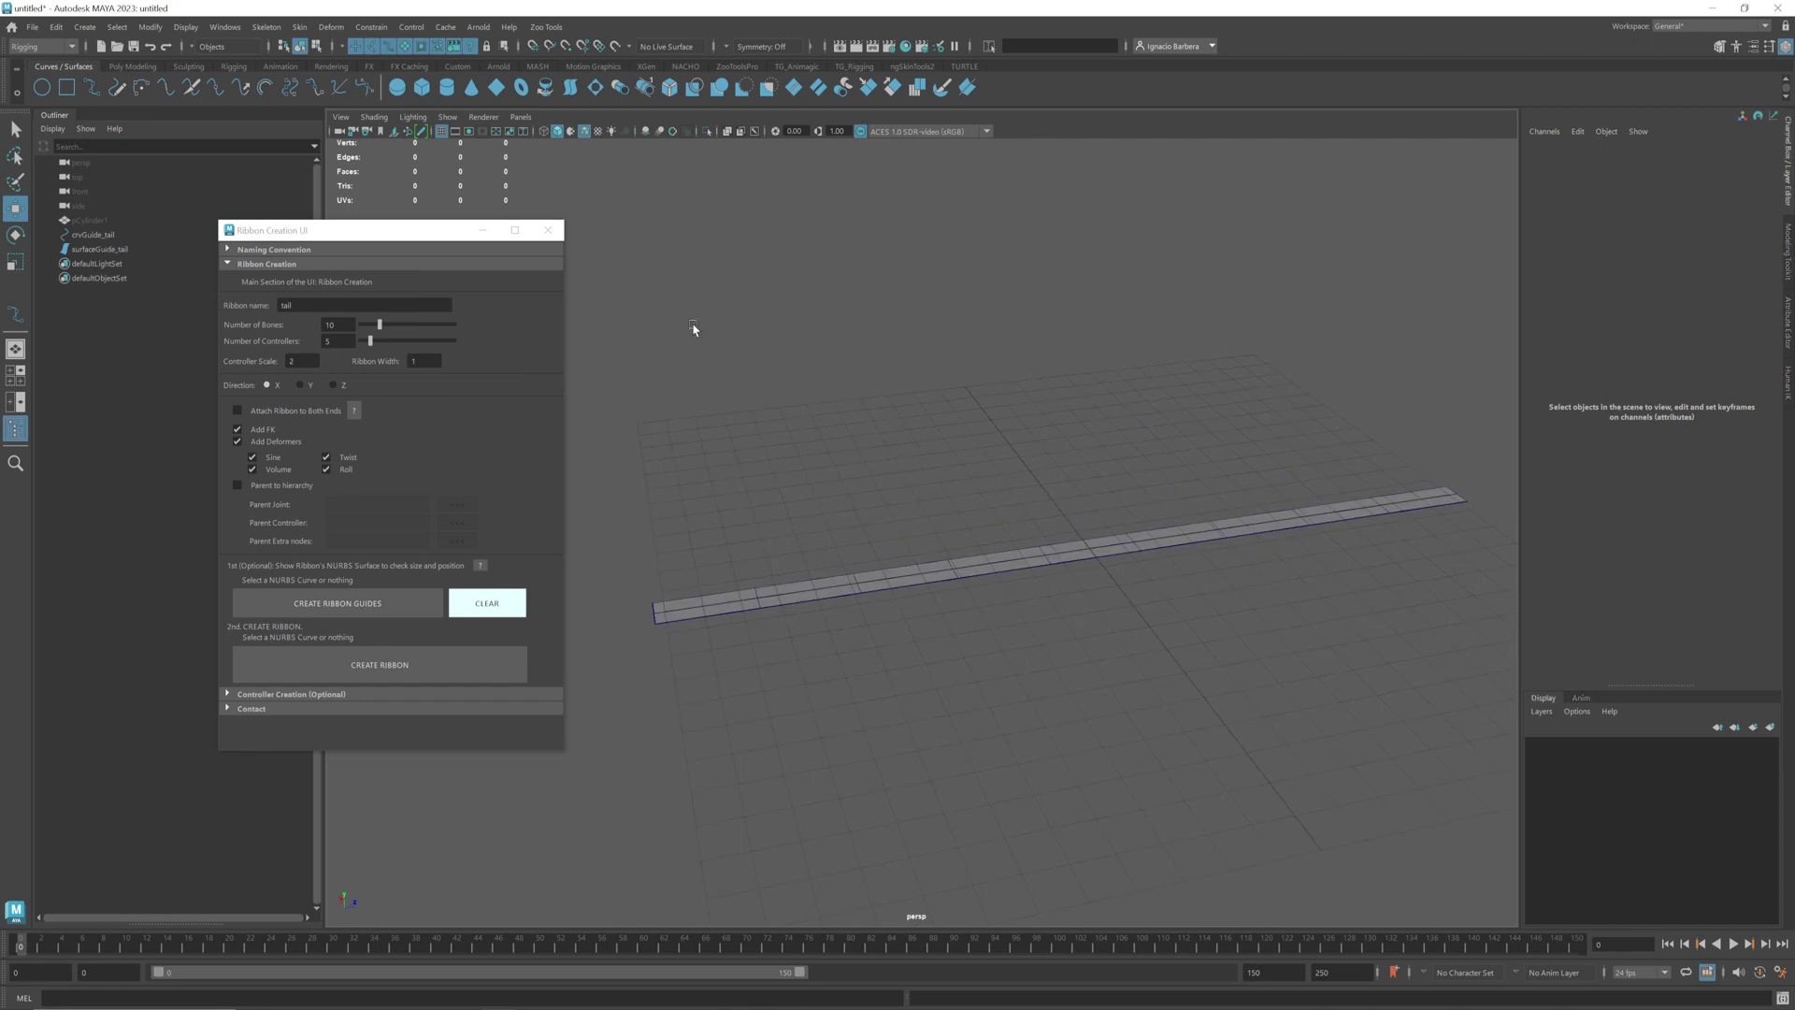
pyautogui.click(387, 653)
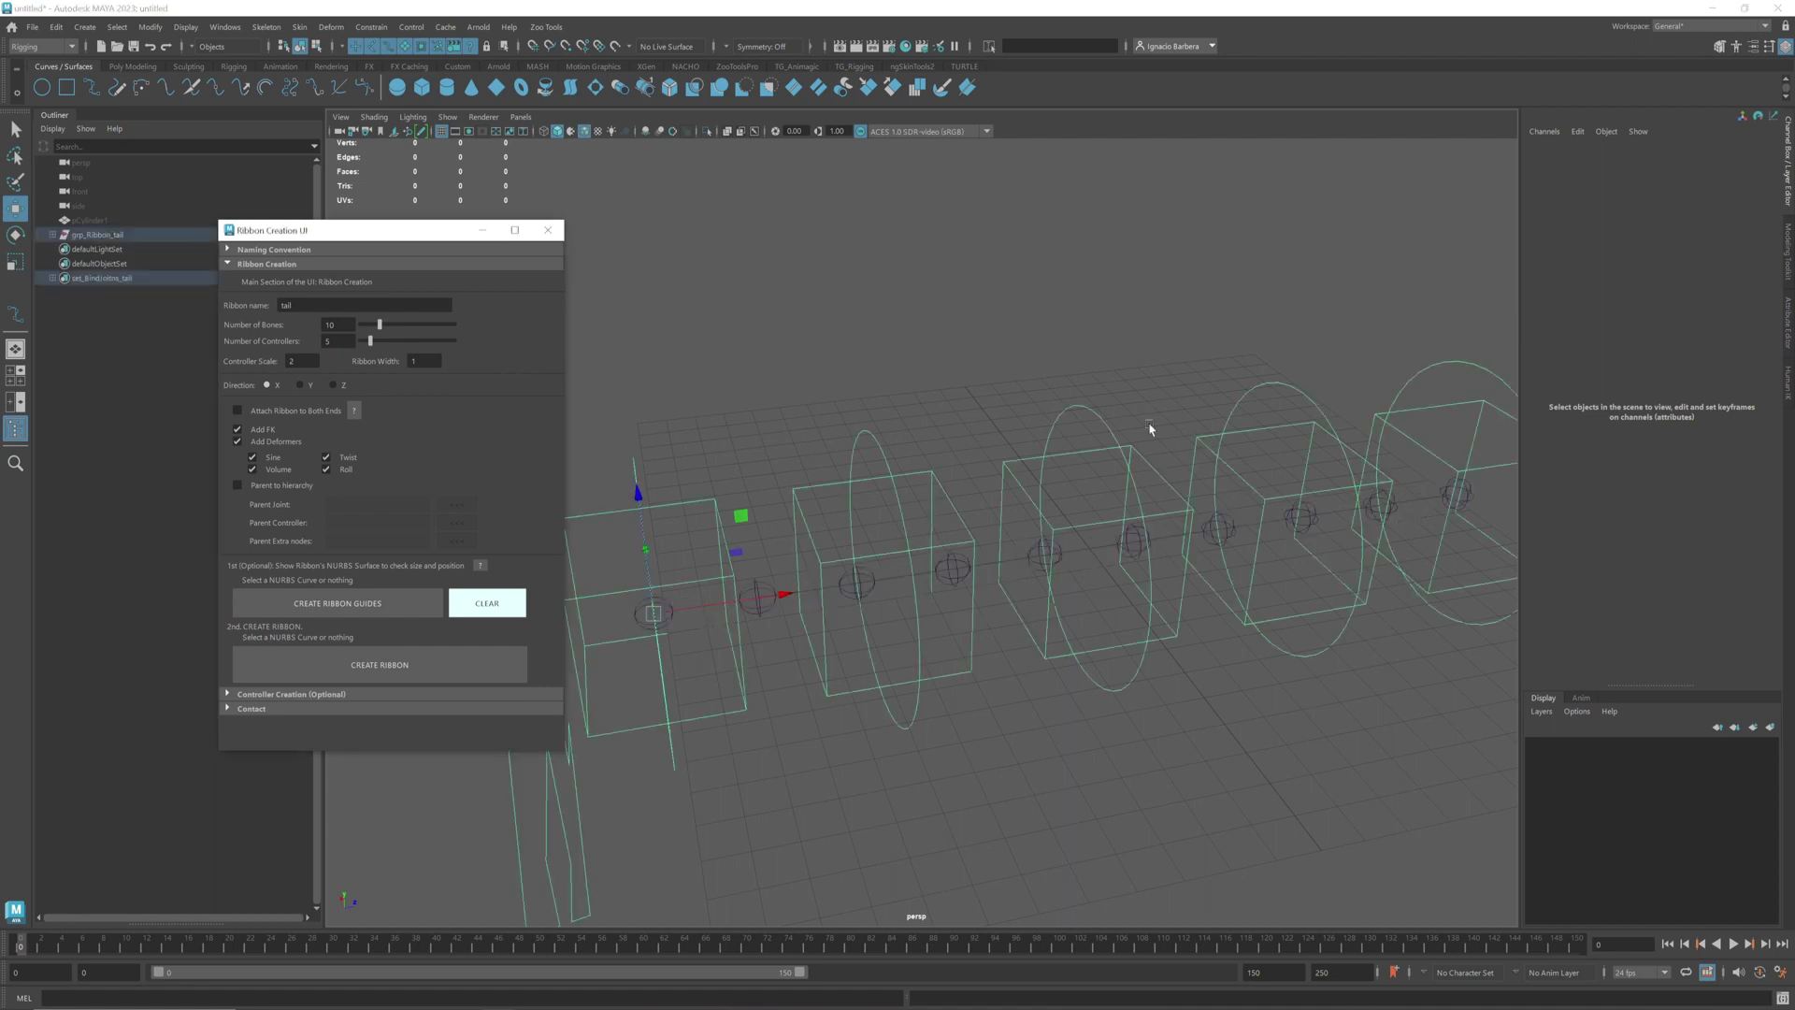
pyautogui.keyDown('alt'); pyautogui.moveTo(1150, 429); pyautogui.dragTo(1089, 383, button='right'); pyautogui.keyUp('alt')
pyautogui.keyDown('alt'); pyautogui.moveTo(1089, 383); pyautogui.dragTo(1030, 304); pyautogui.keyUp('alt')
pyautogui.click(1030, 304)
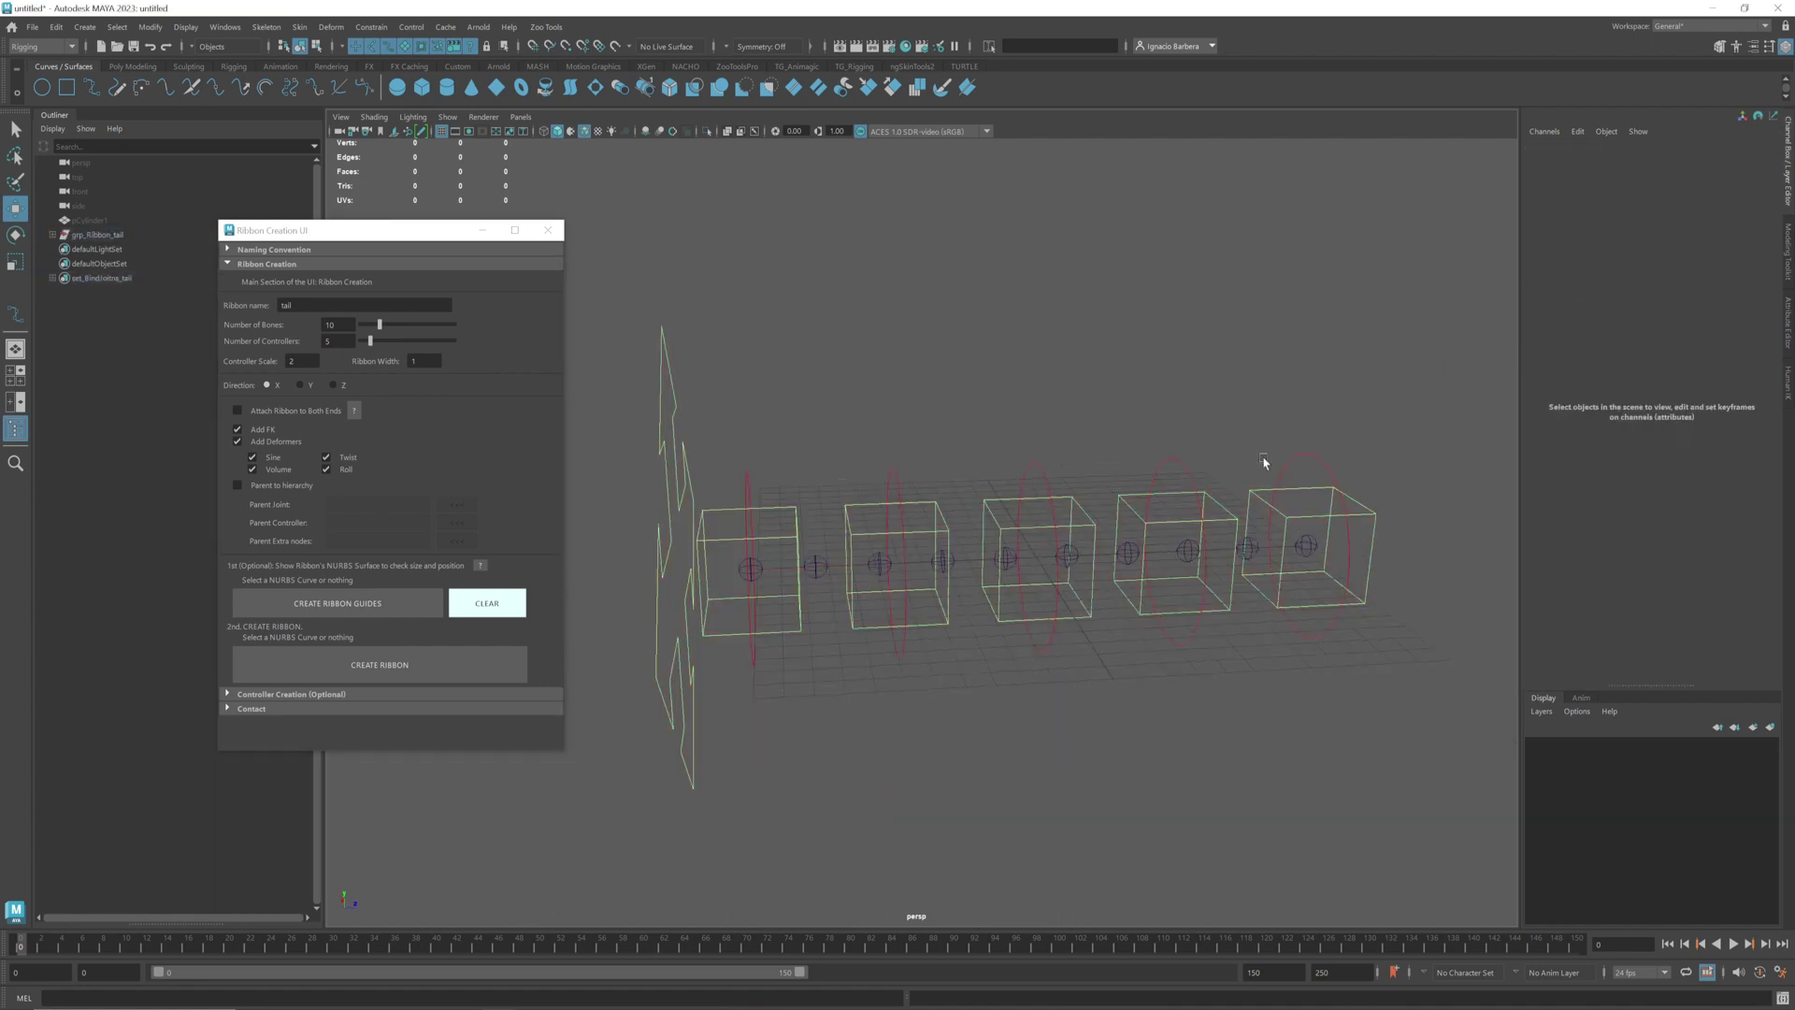
# Test the rig by raising the middle box controller about 7.5 units along its Z axis, and undo the move
pyautogui.keyDown('alt'); pyautogui.moveTo(1264, 462); pyautogui.dragTo(1051, 406); pyautogui.keyUp('alt')
pyautogui.click(930, 525)
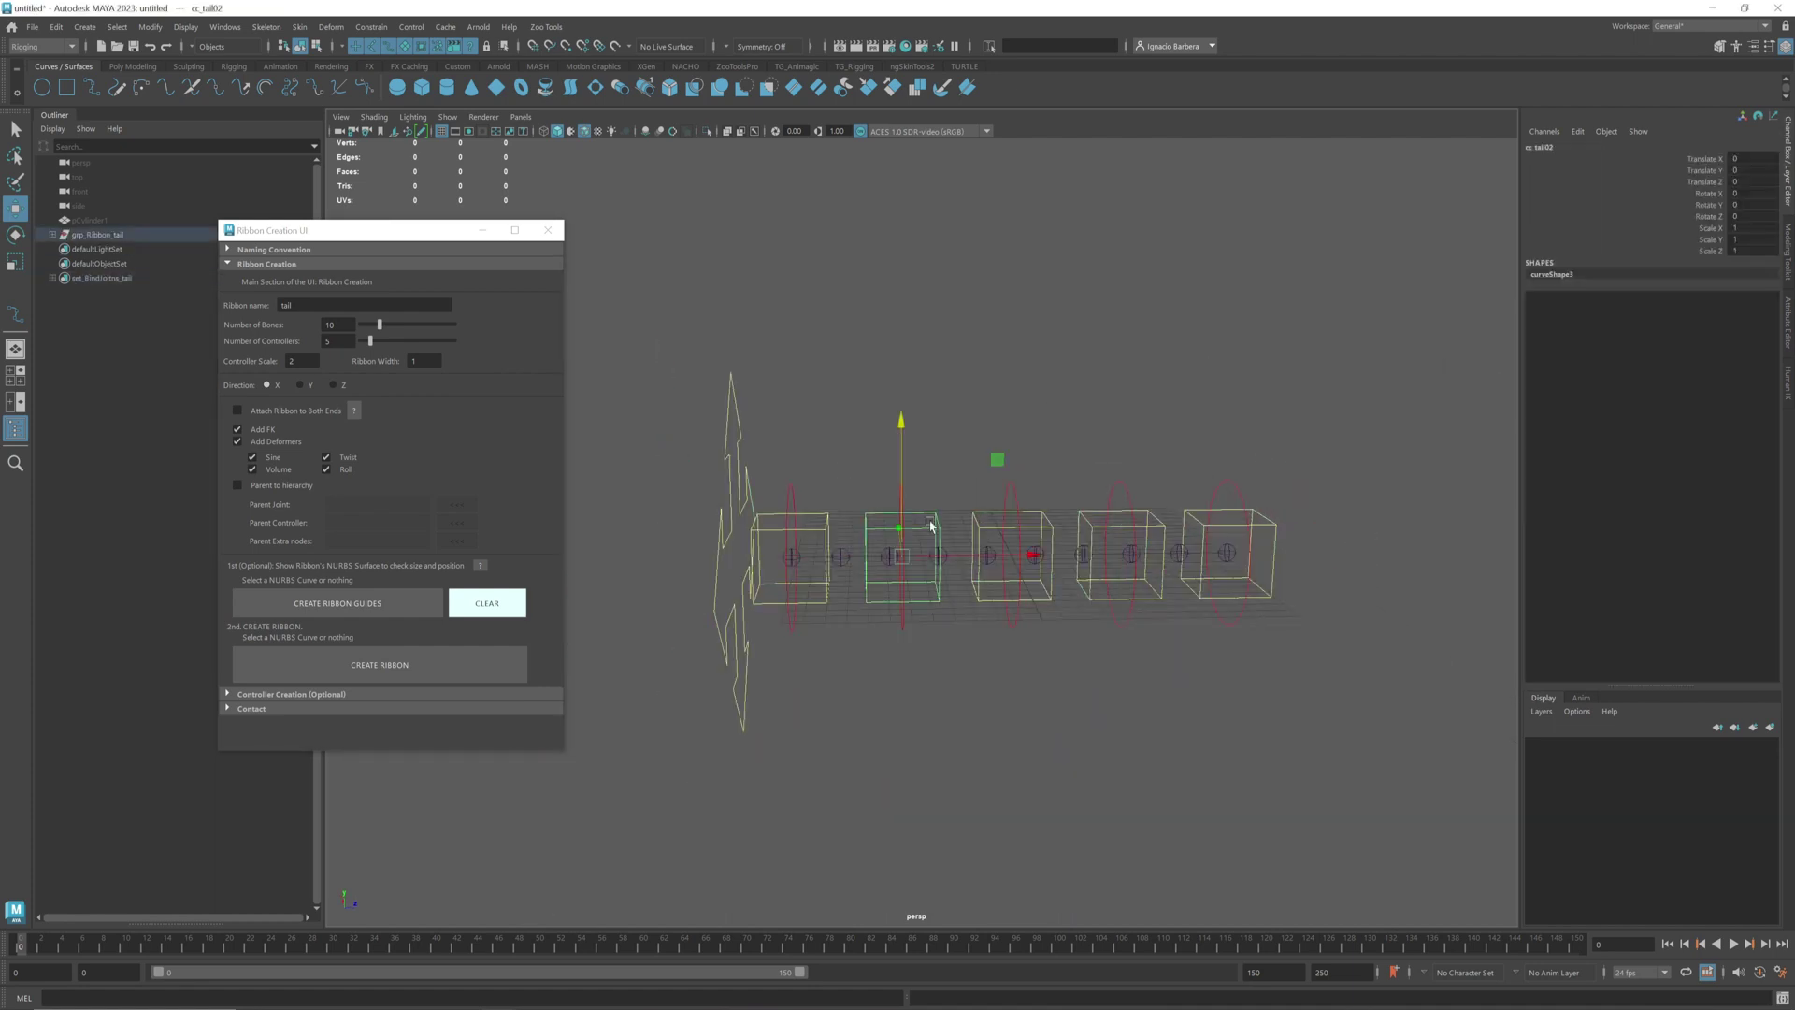
pyautogui.moveTo(930, 525); pyautogui.dragTo(868, 293)
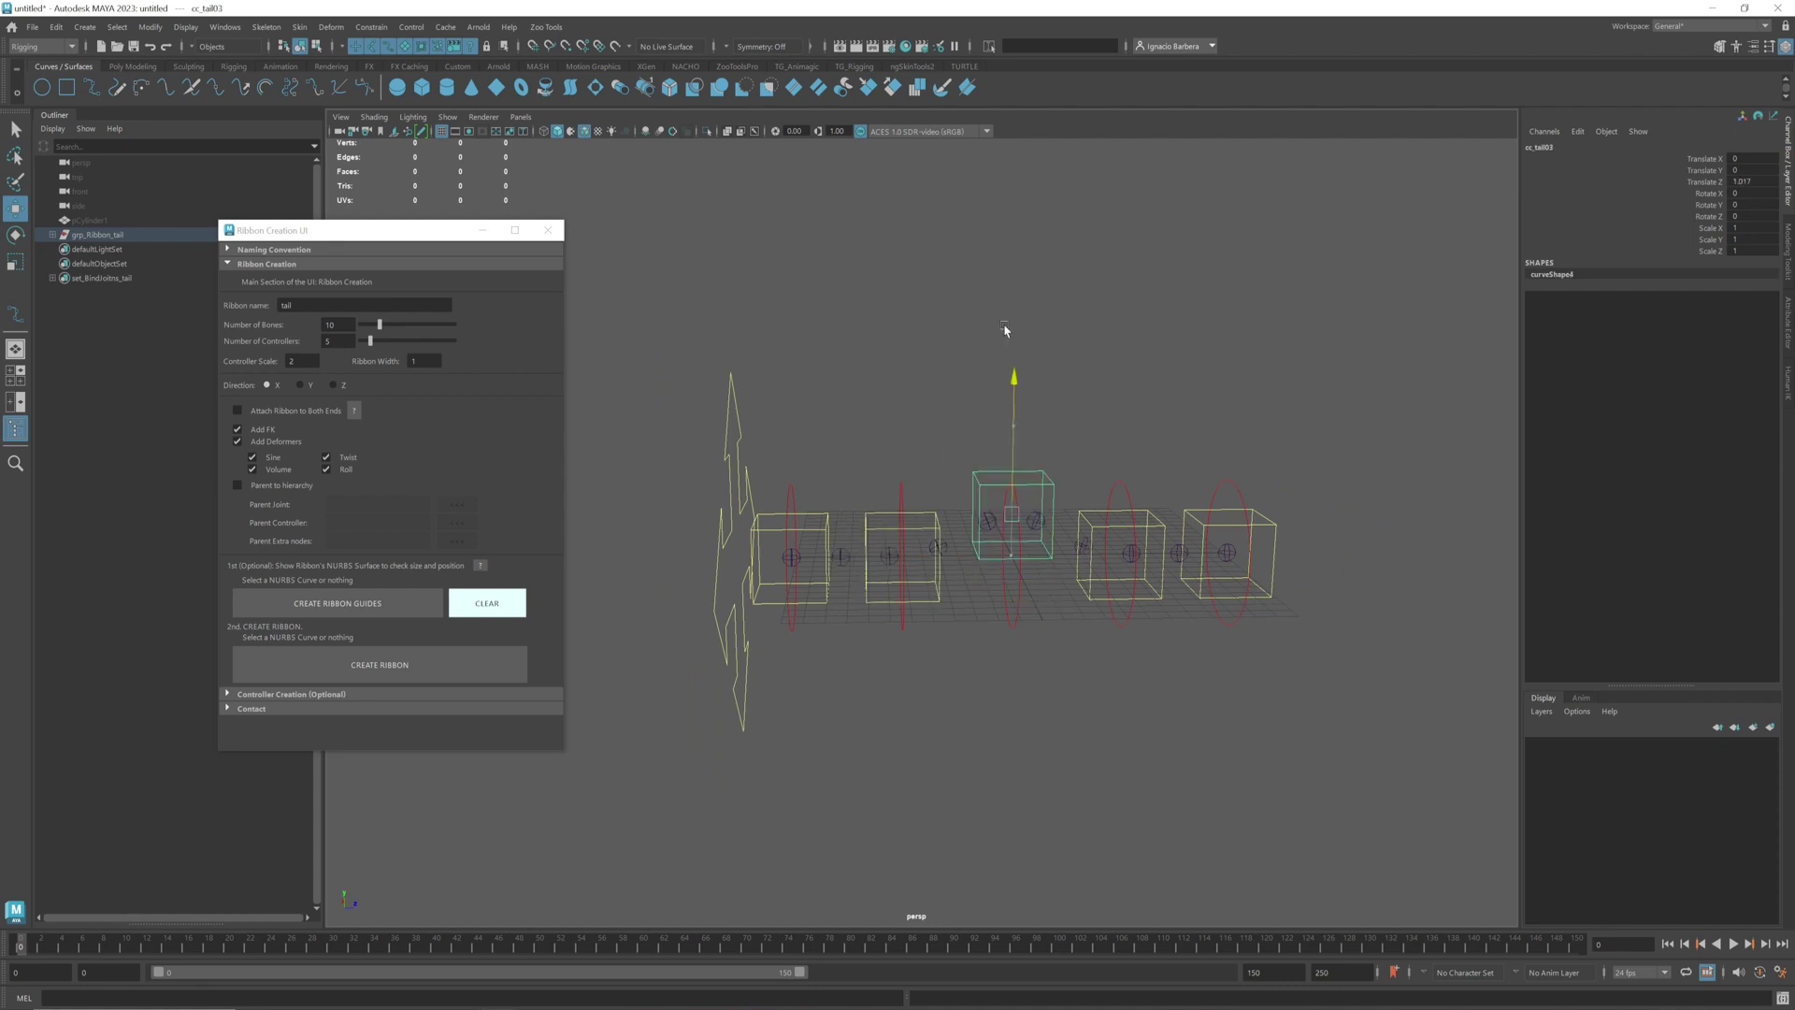
pyautogui.moveTo(1006, 333); pyautogui.dragTo(1014, 281)
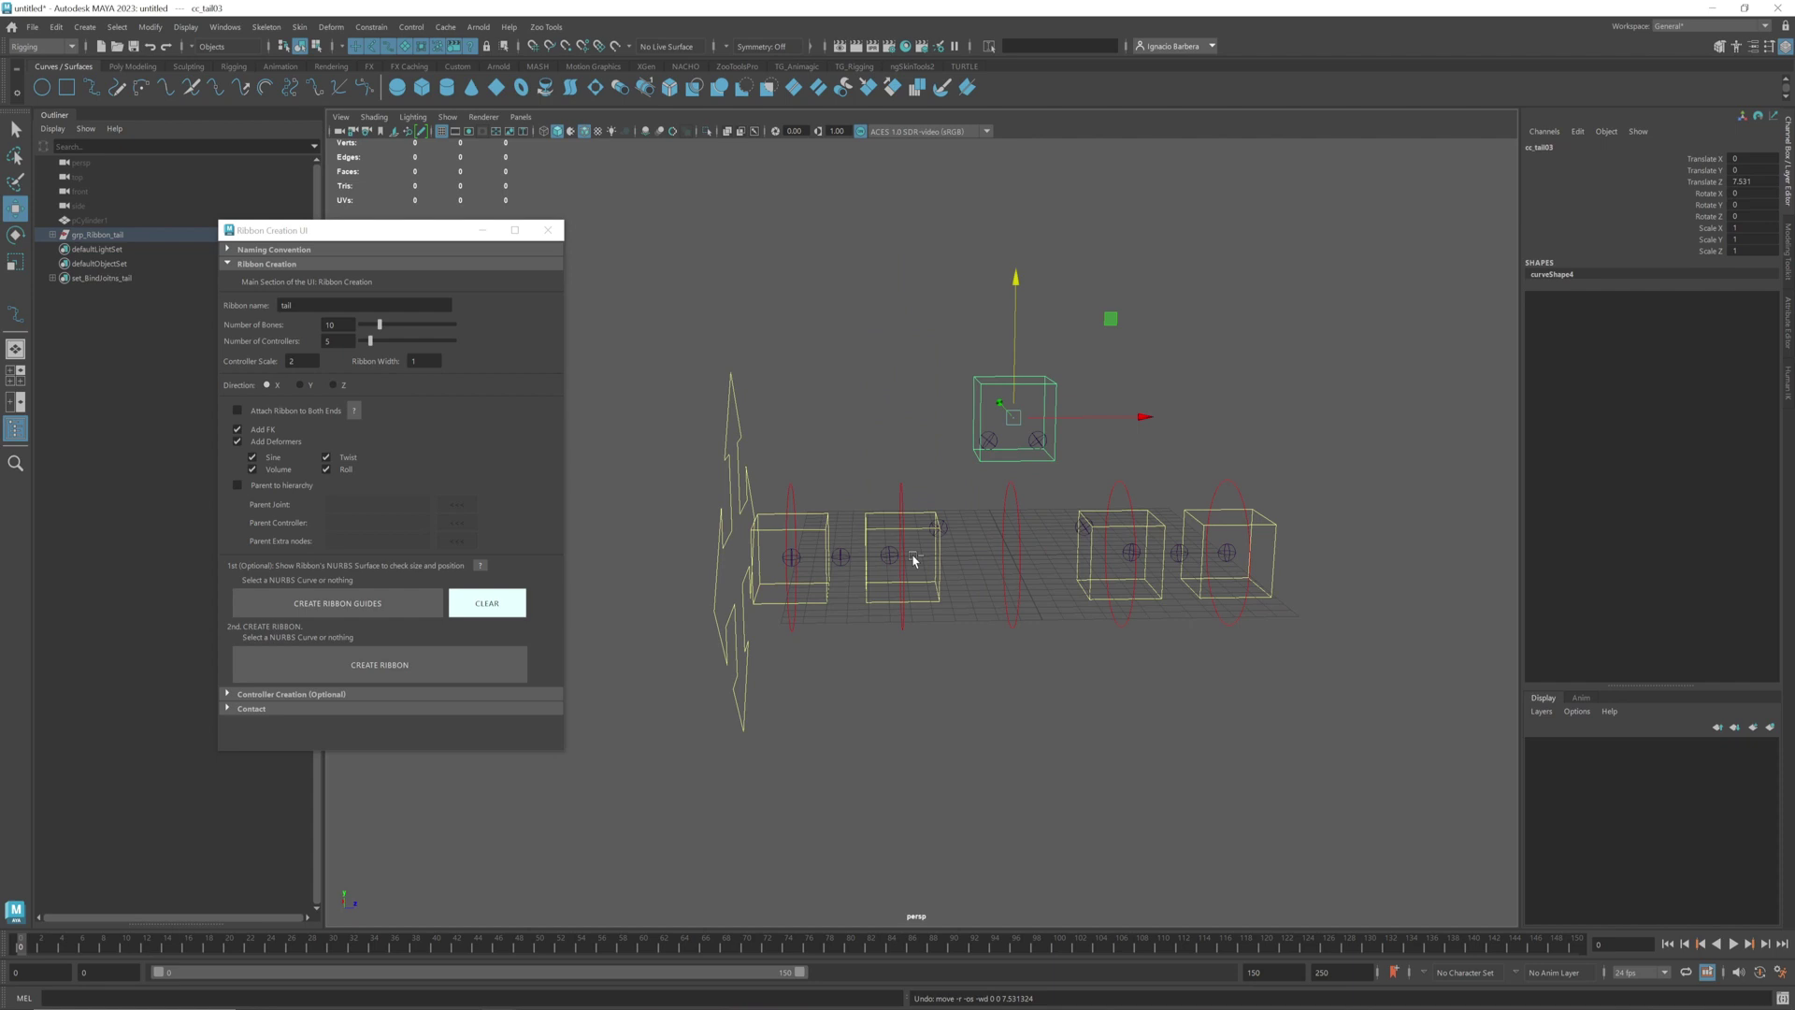
pyautogui.moveTo(888, 430); pyautogui.dragTo(804, 492)
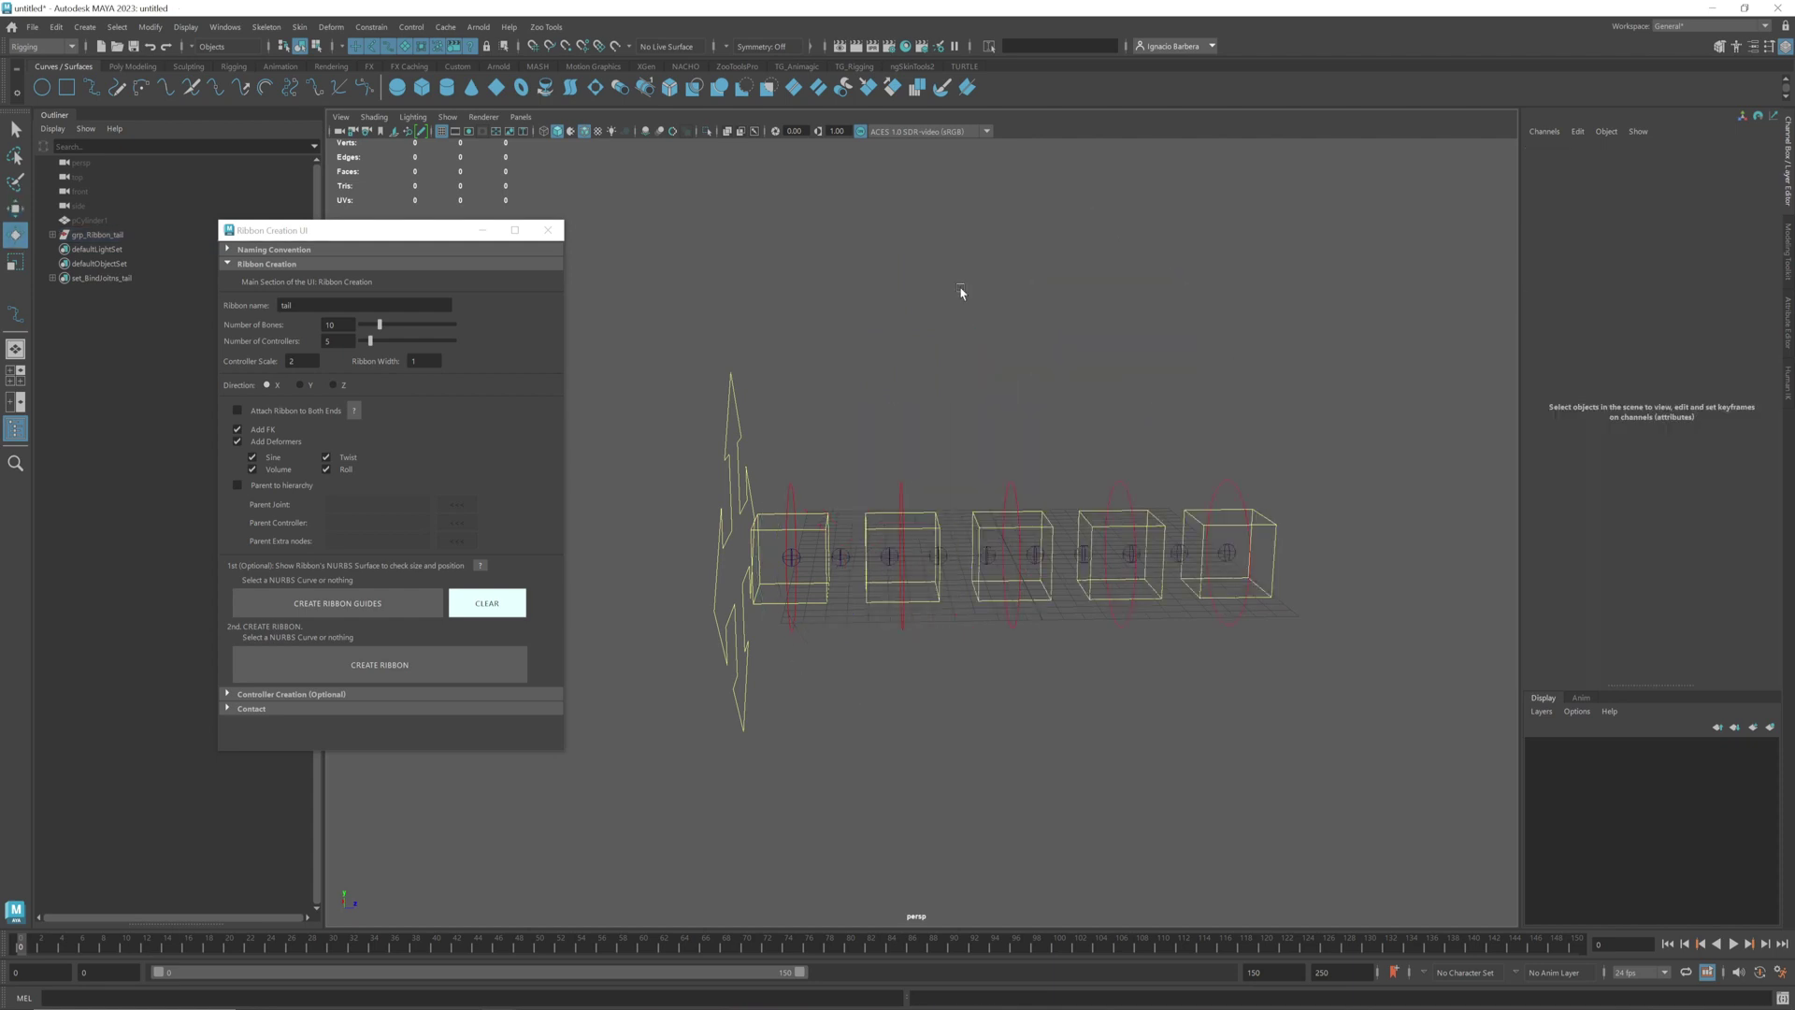
# Turn on the Extra Controllers and Nurbs Surface visibility attributes of the master tail controller
pyautogui.click(881, 419)
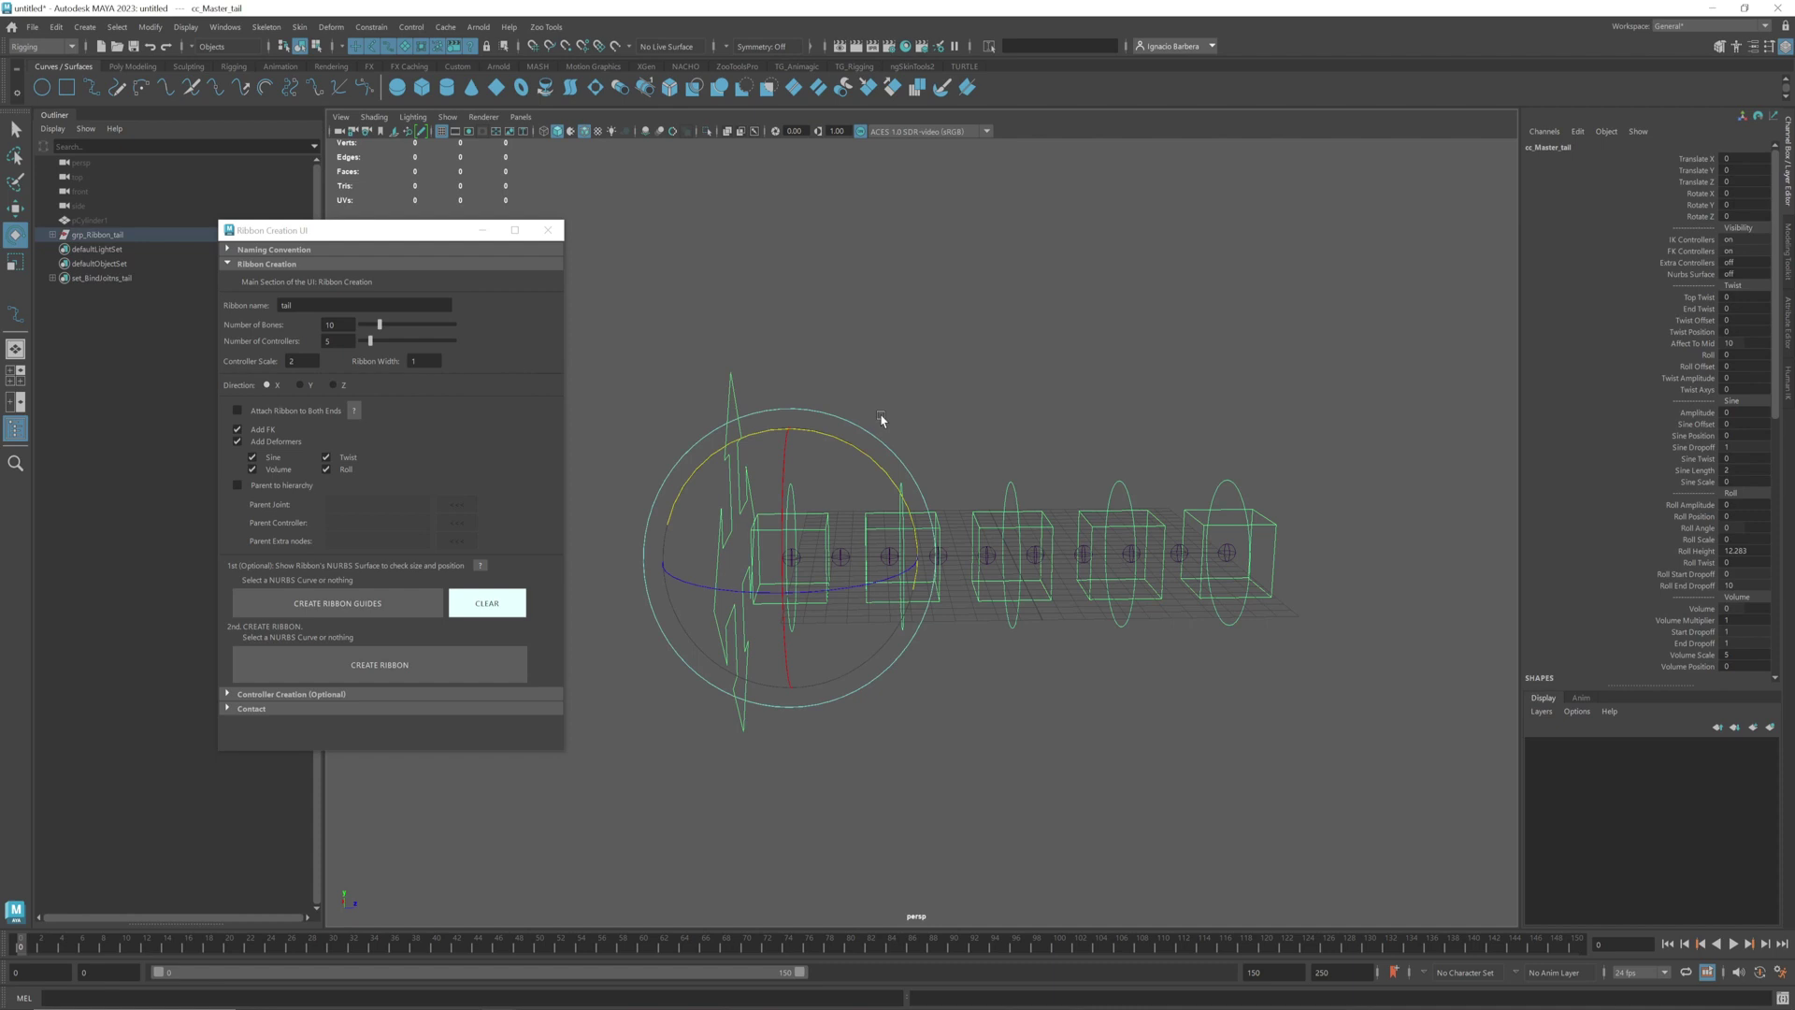
pyautogui.keyDown('alt'); pyautogui.moveTo(880, 420); pyautogui.dragTo(1688, 199); pyautogui.keyUp('alt')
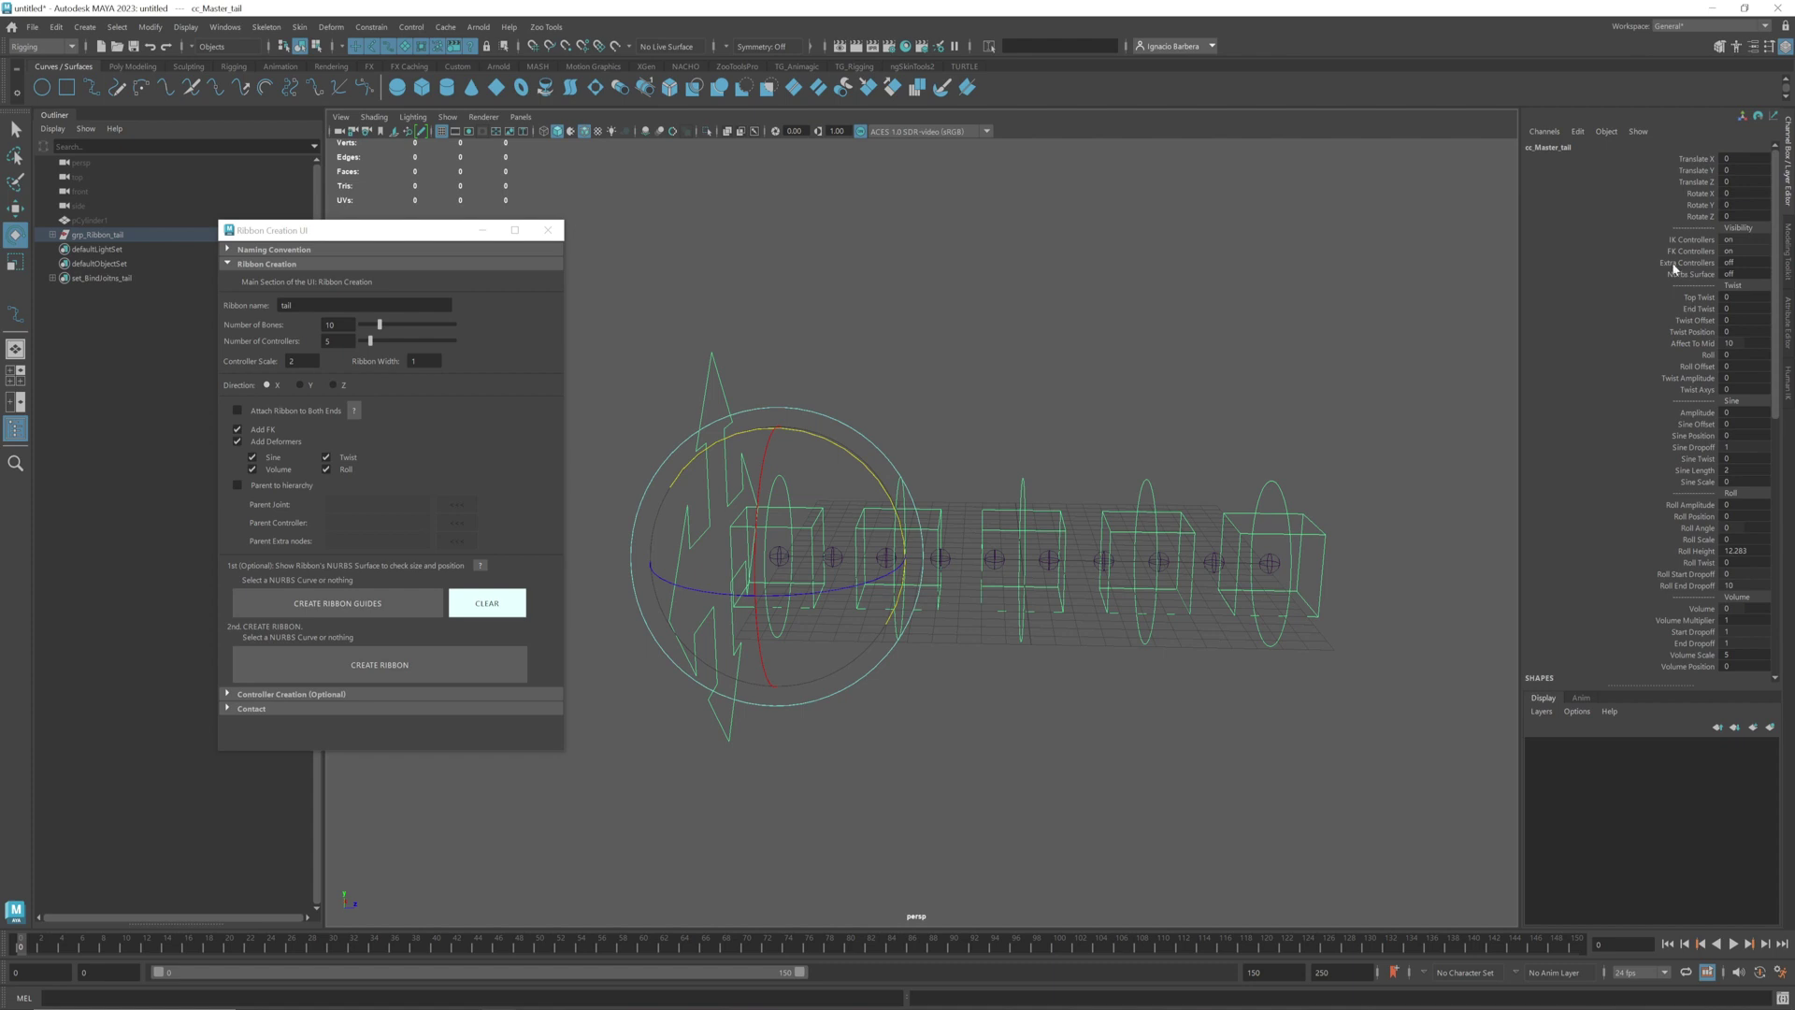
pyautogui.moveTo(1675, 265); pyautogui.dragTo(1683, 274)
pyautogui.moveTo(938, 312); pyautogui.dragTo(1136, 397, button='middle')
pyautogui.keyDown('alt'); pyautogui.moveTo(1135, 398); pyautogui.dragTo(1122, 377); pyautogui.keyUp('alt')
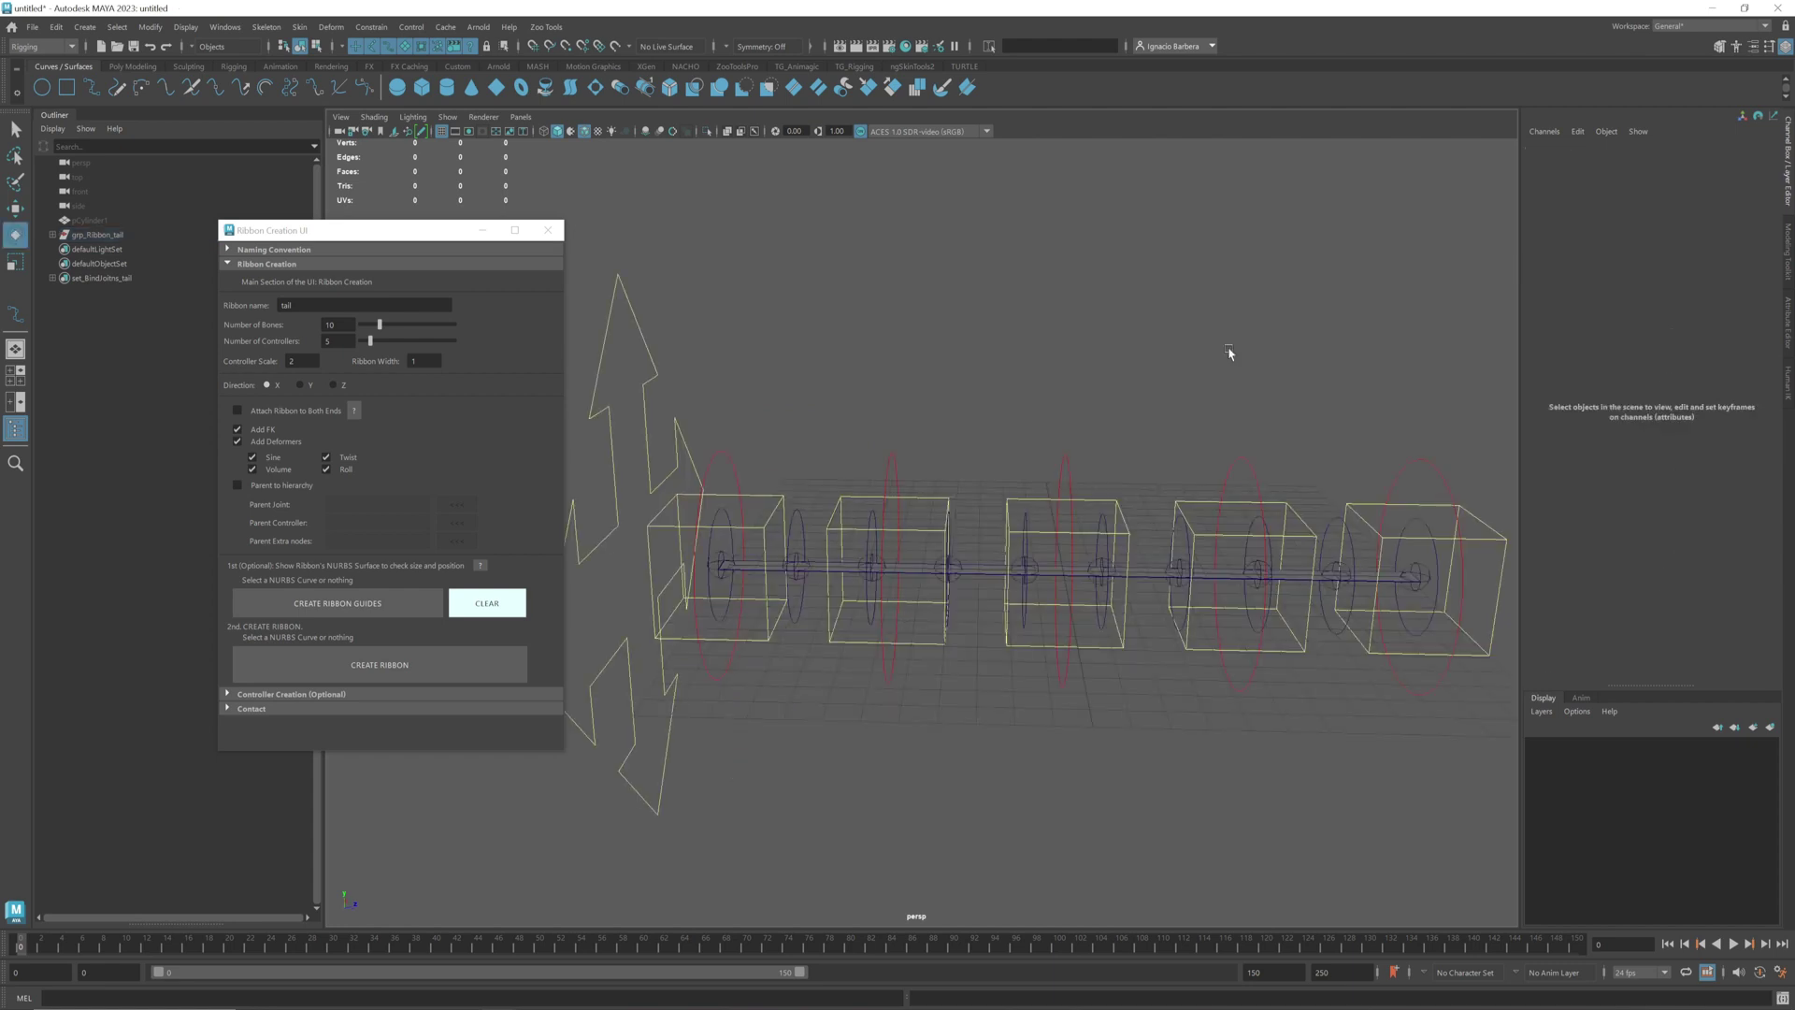
# Test the Sine deformer by setting the master tail controller's Amplitude to -0.5, and undo the change
pyautogui.keyDown('alt'); pyautogui.moveTo(1230, 353); pyautogui.dragTo(917, 529); pyautogui.keyUp('alt')
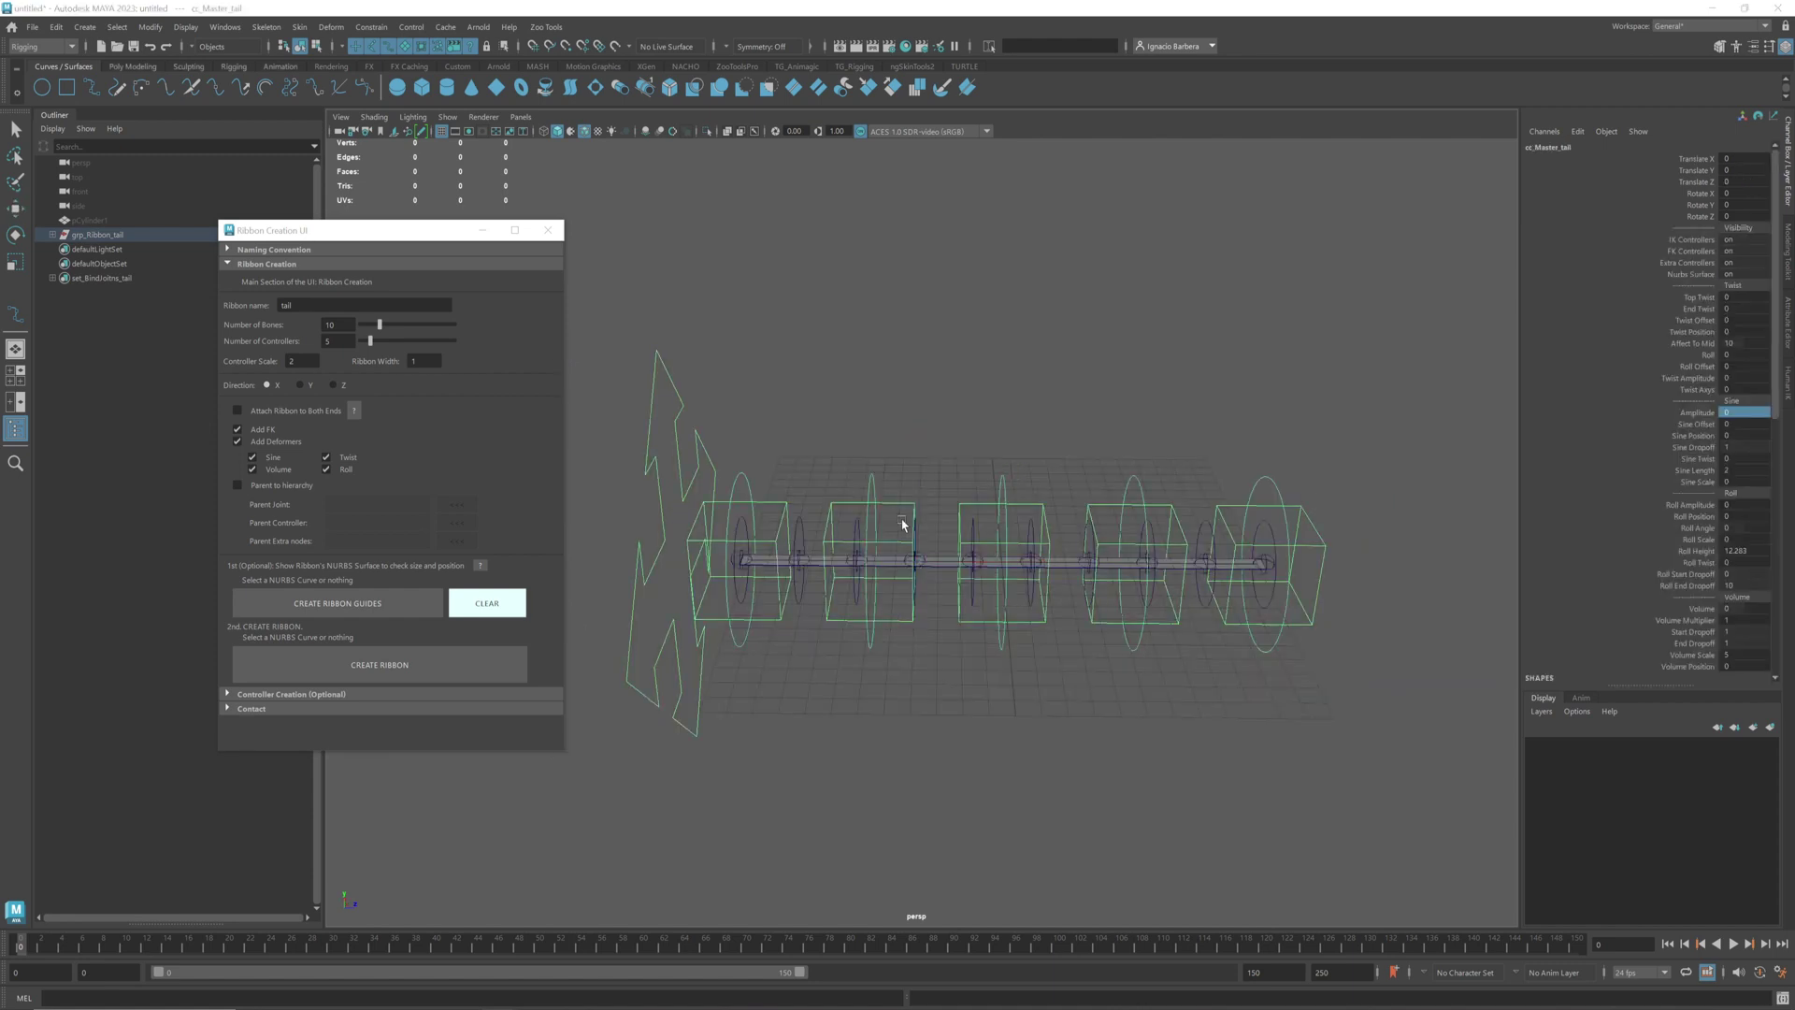
pyautogui.keyDown('alt'); pyautogui.moveTo(877, 547); pyautogui.dragTo(1082, 540, button='right'); pyautogui.keyUp('alt')
pyautogui.keyDown('alt'); pyautogui.moveTo(1082, 539); pyautogui.dragTo(1080, 512, button='middle'); pyautogui.keyUp('alt')
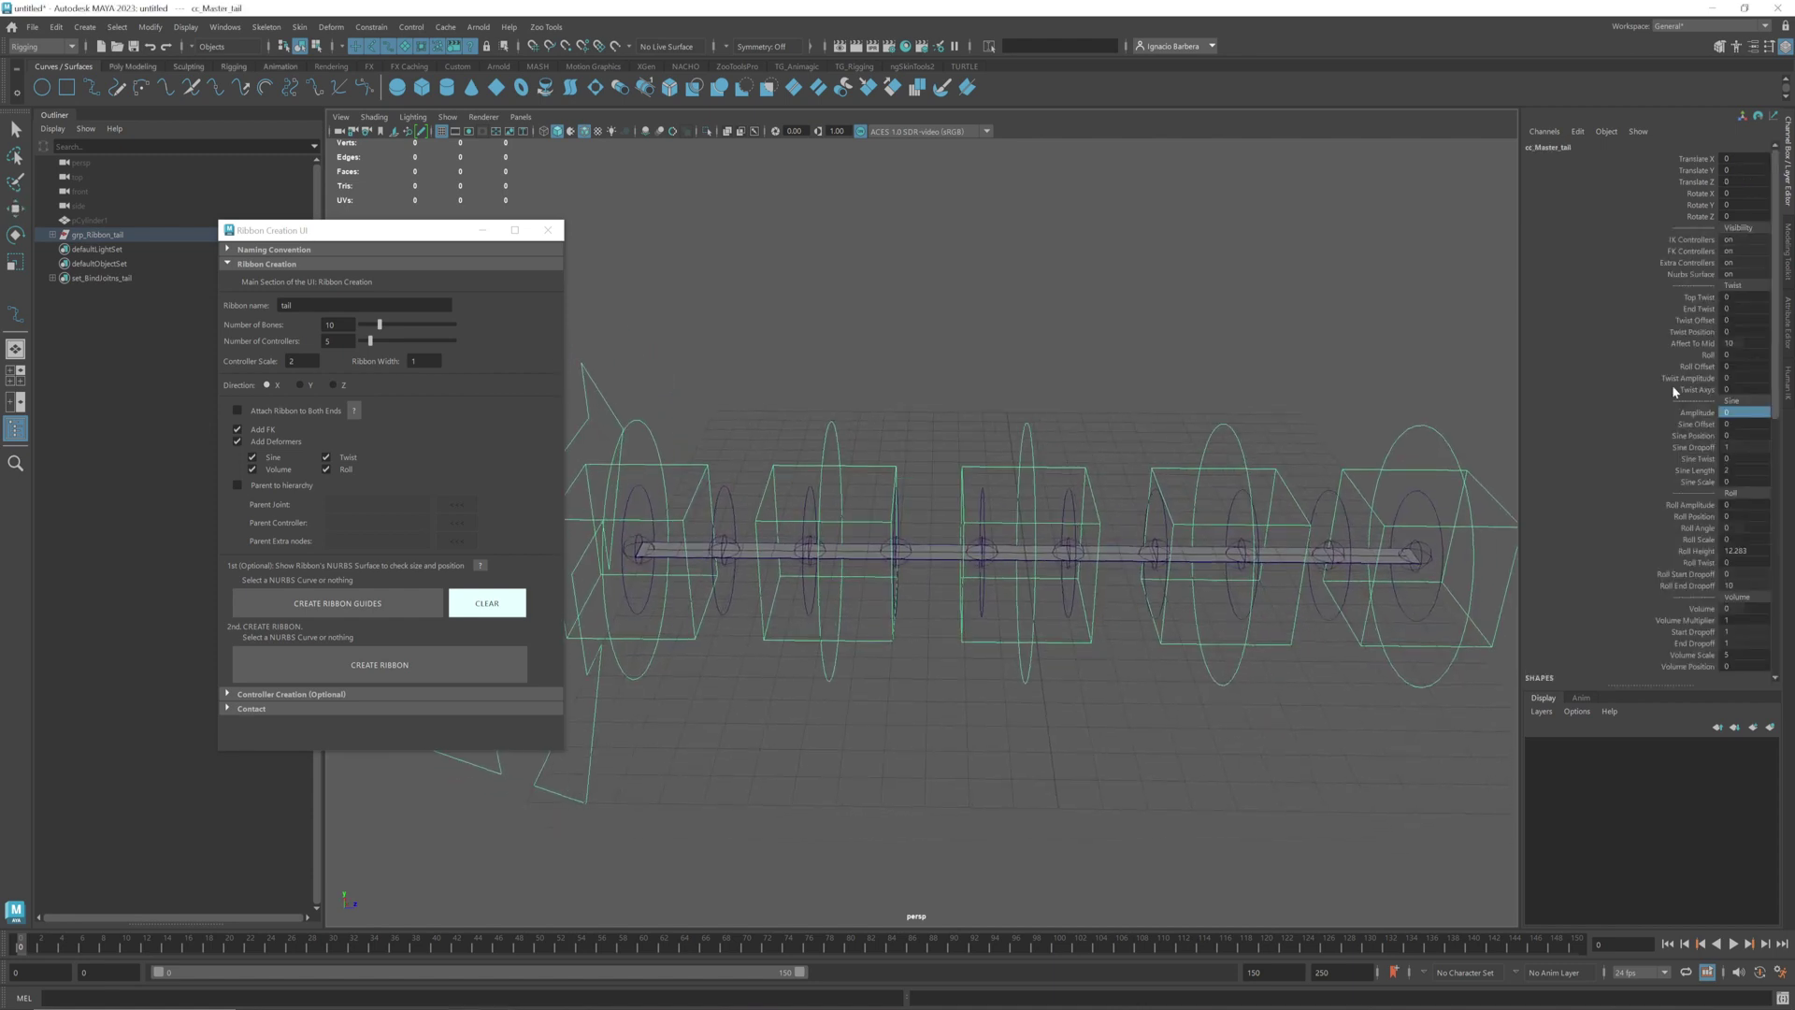
pyautogui.keyDown('alt'); pyautogui.moveTo(1294, 336); pyautogui.dragTo(1327, 285, button='right'); pyautogui.keyUp('alt')
pyautogui.moveTo(416, 232); pyautogui.dragTo(270, 256)
pyautogui.keyDown('alt'); pyautogui.moveTo(1250, 272); pyautogui.dragTo(1074, 249, button='right'); pyautogui.keyUp('alt')
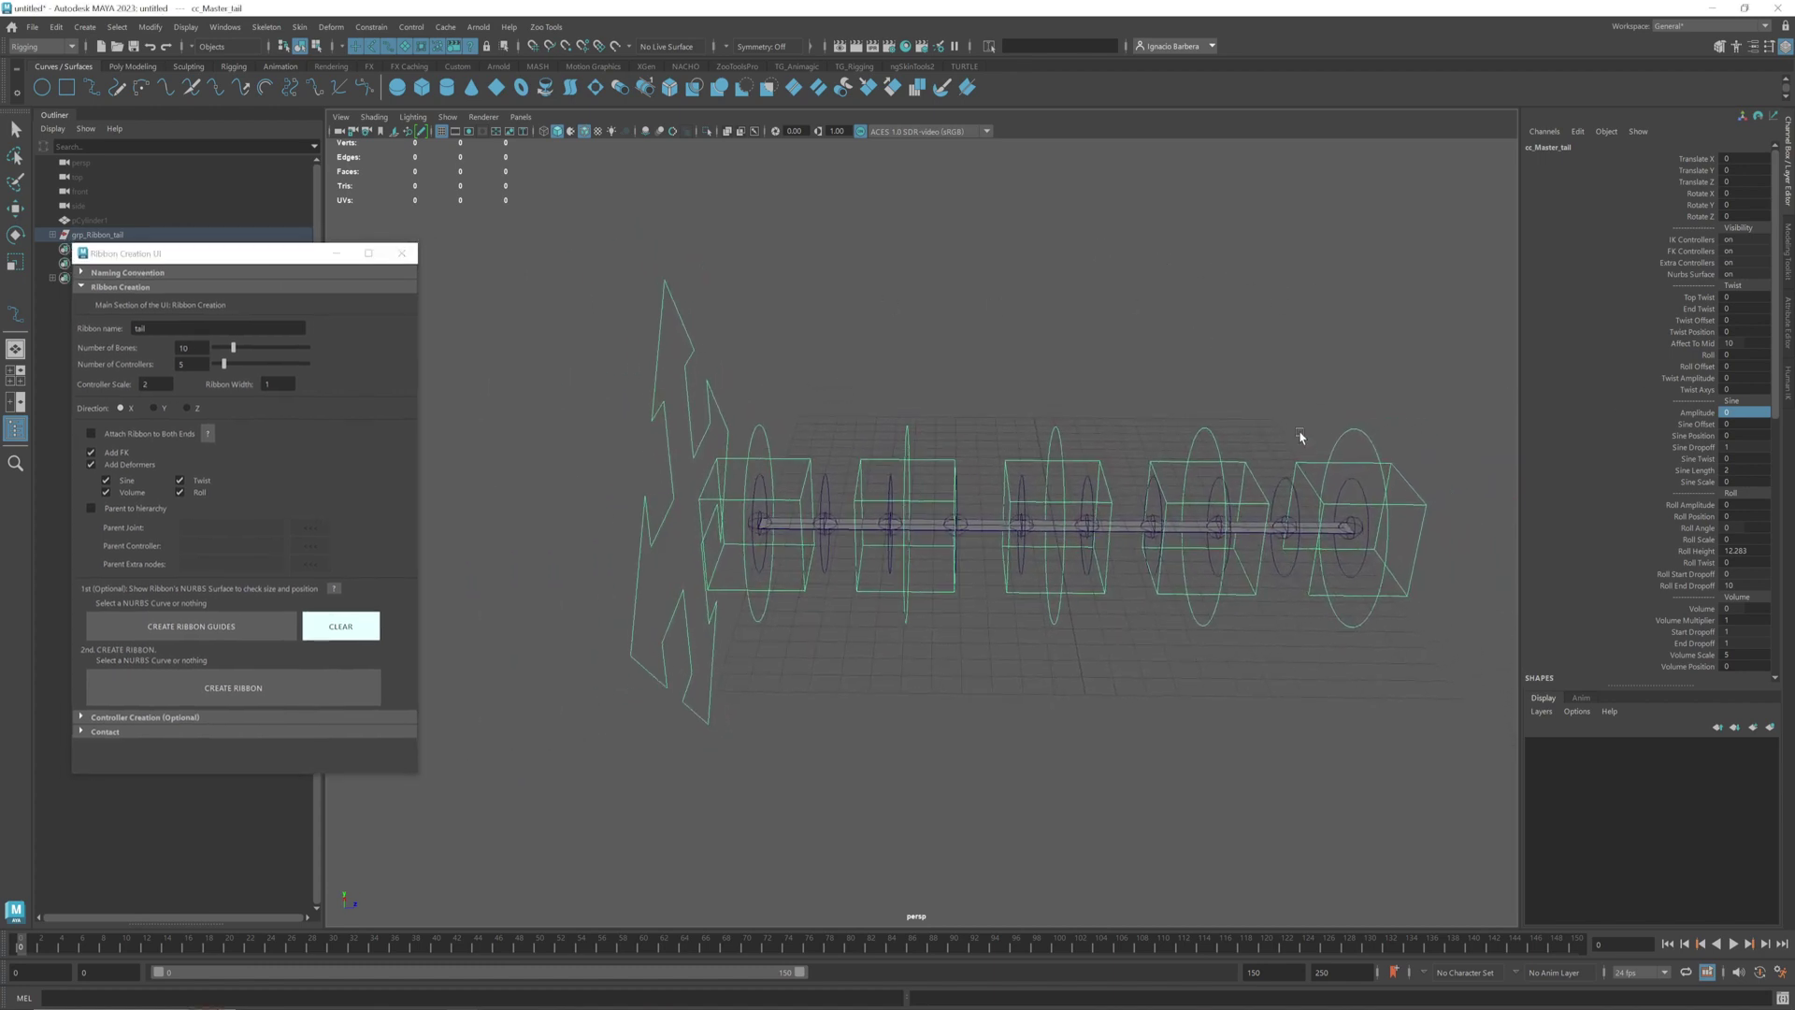
pyautogui.keyDown('alt'); pyautogui.moveTo(1299, 437); pyautogui.dragTo(1299, 420); pyautogui.keyUp('alt')
pyautogui.click(1694, 412)
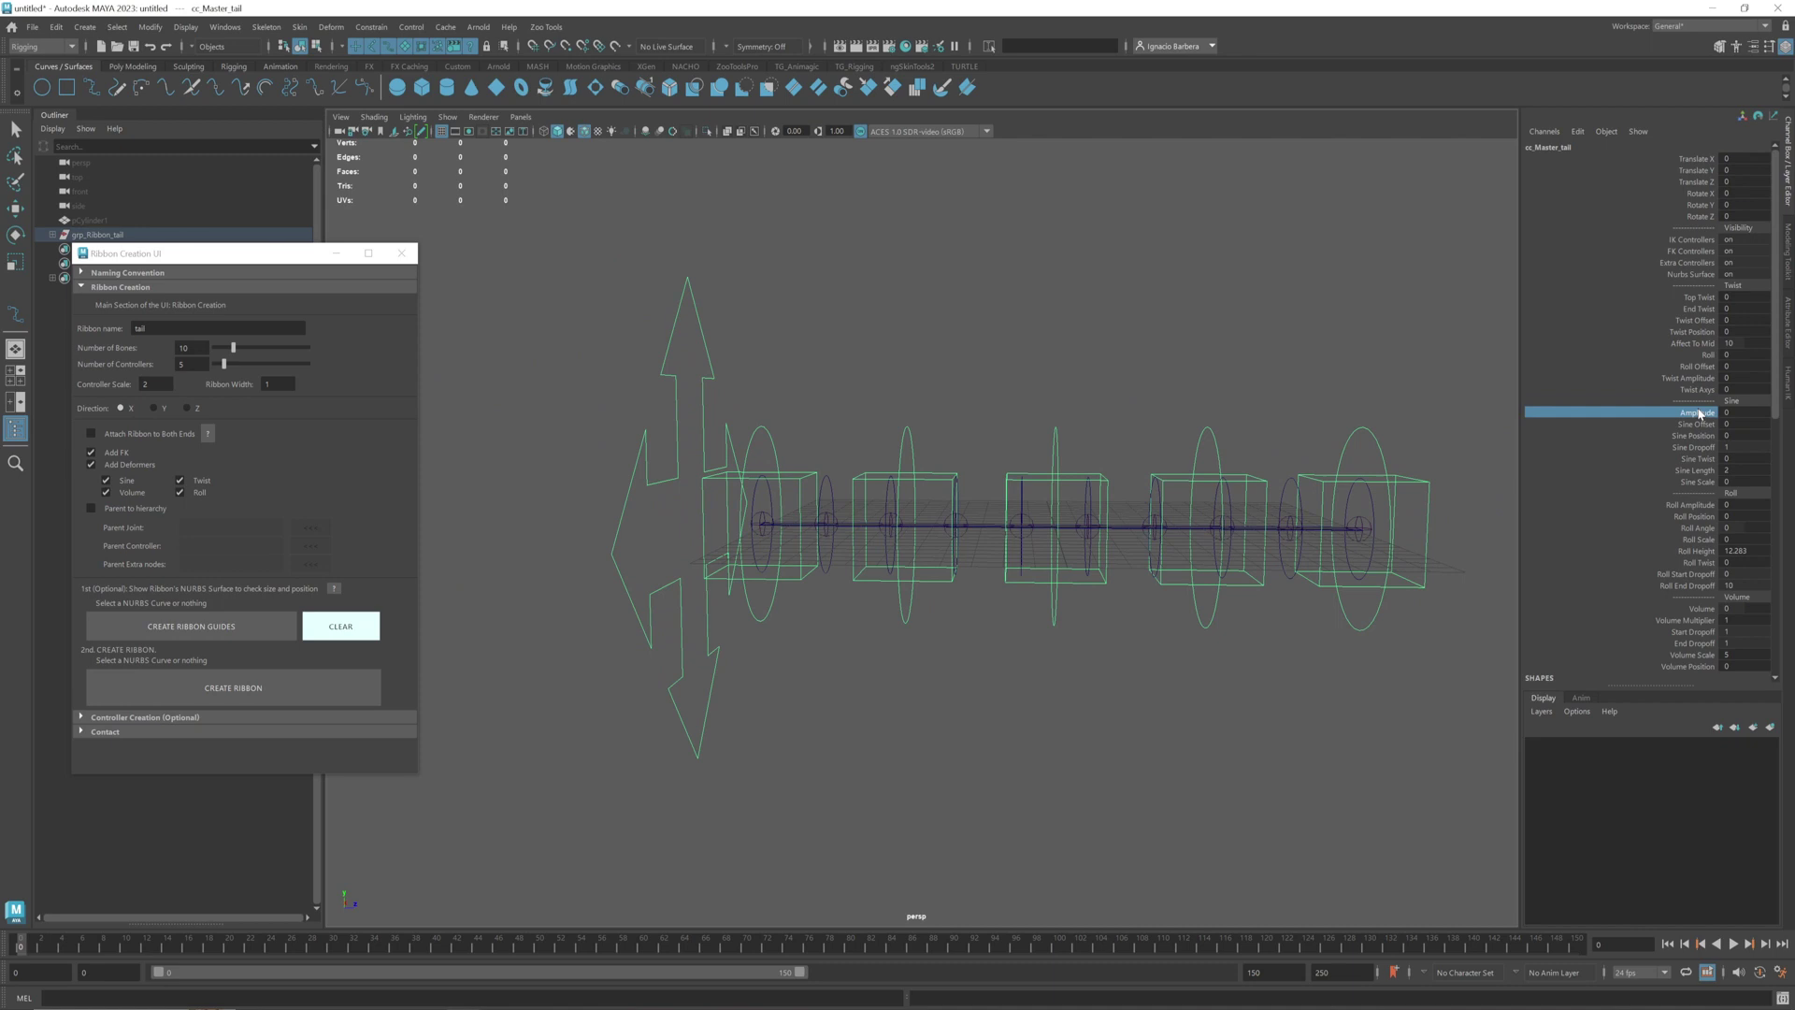
pyautogui.moveTo(1472, 378); pyautogui.dragTo(1385, 377, button='middle')
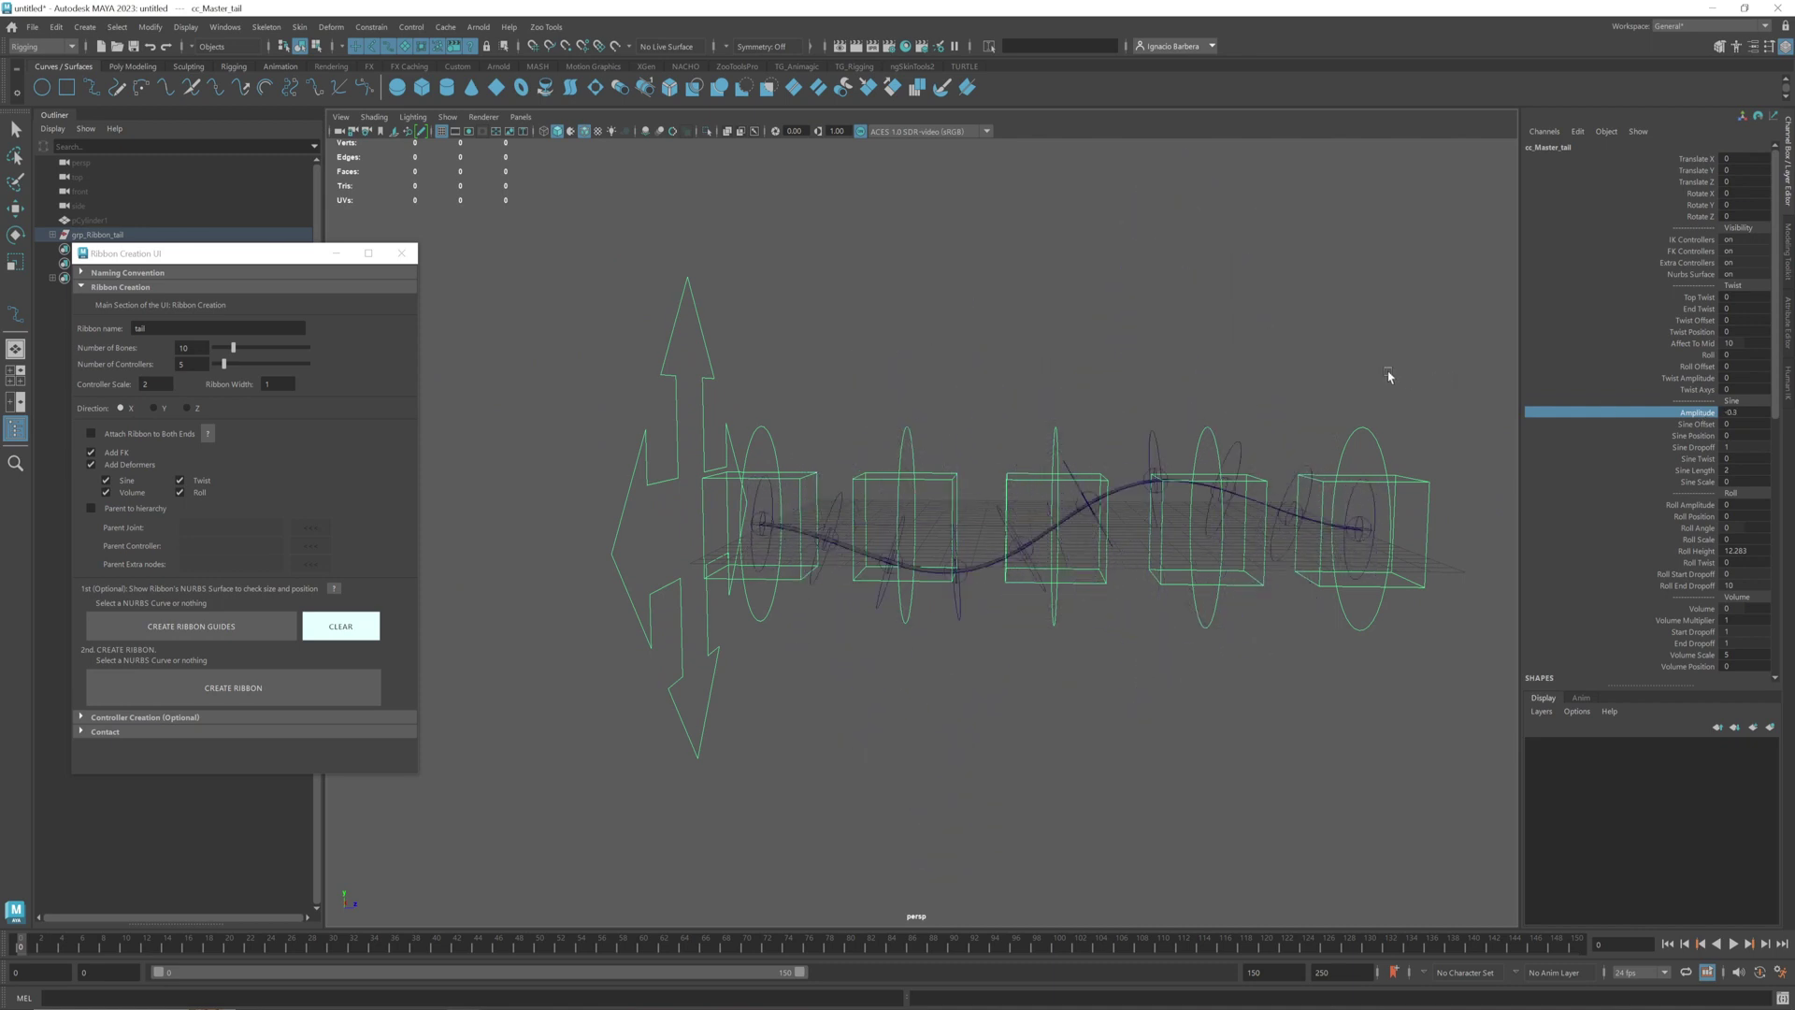
pyautogui.keyDown('alt'); pyautogui.moveTo(1385, 379); pyautogui.dragTo(1337, 452); pyautogui.keyUp('alt')
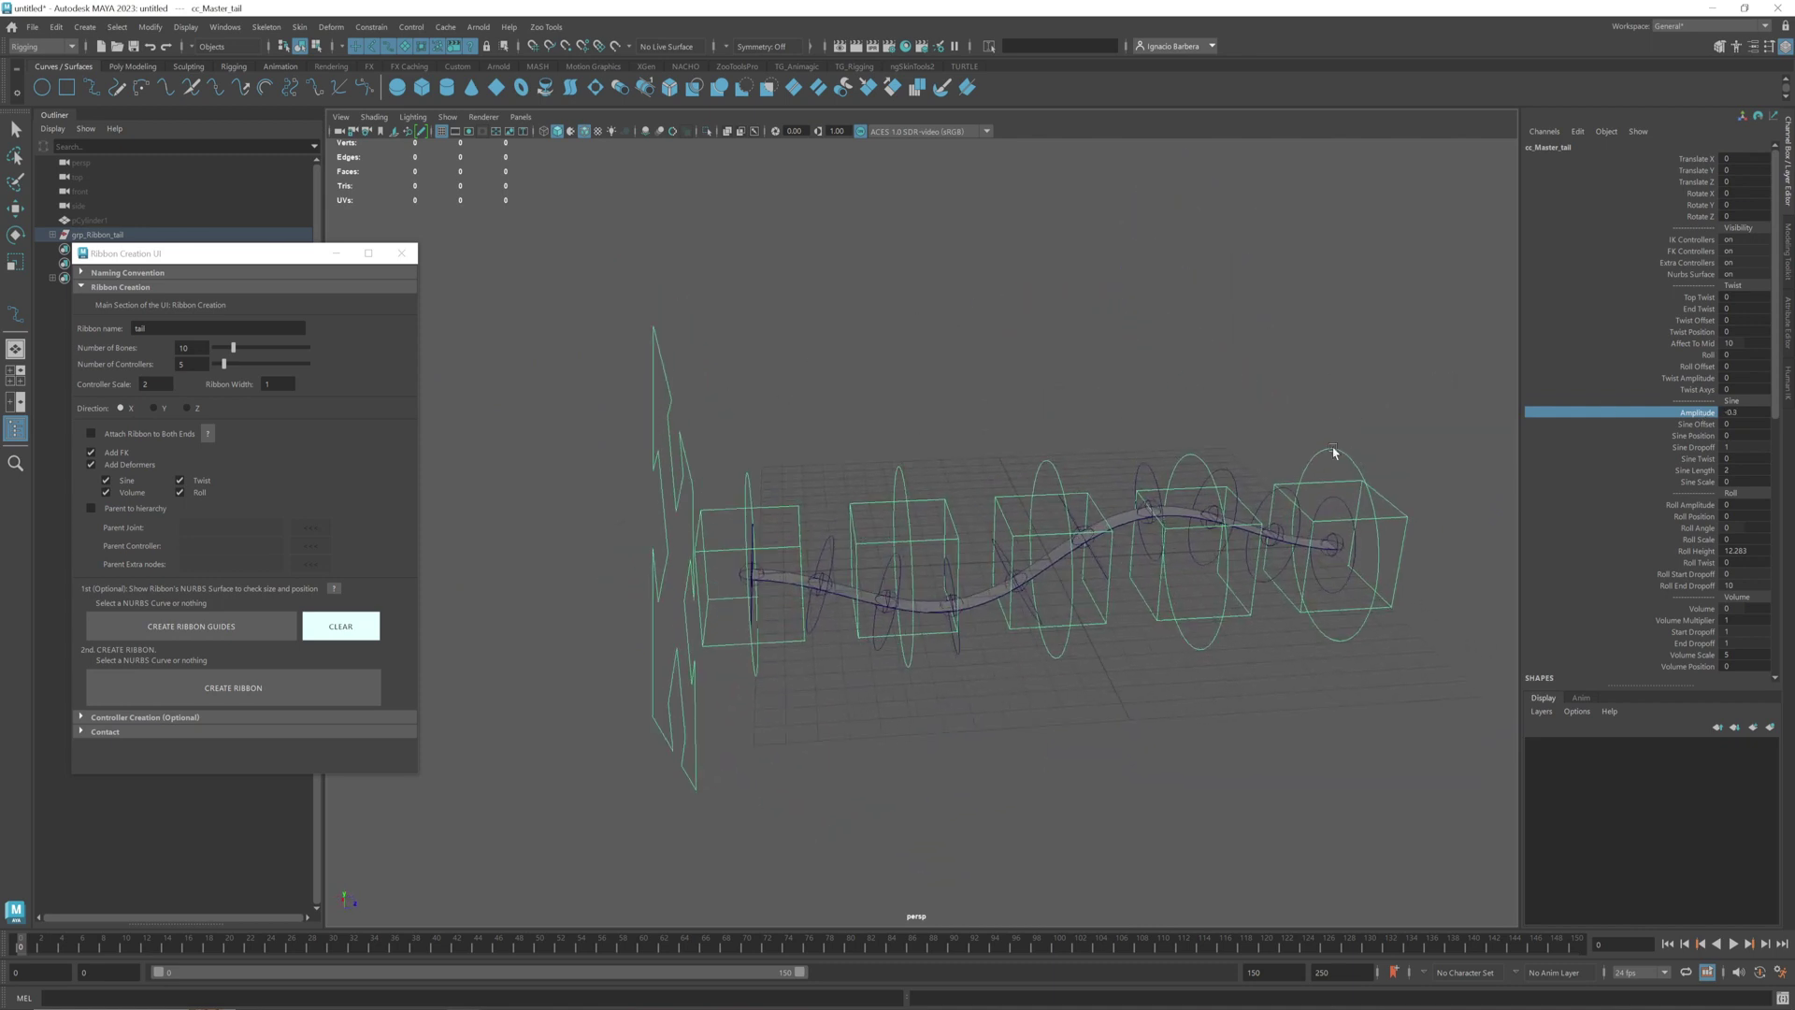
pyautogui.hotkey('ctrl', 'z')
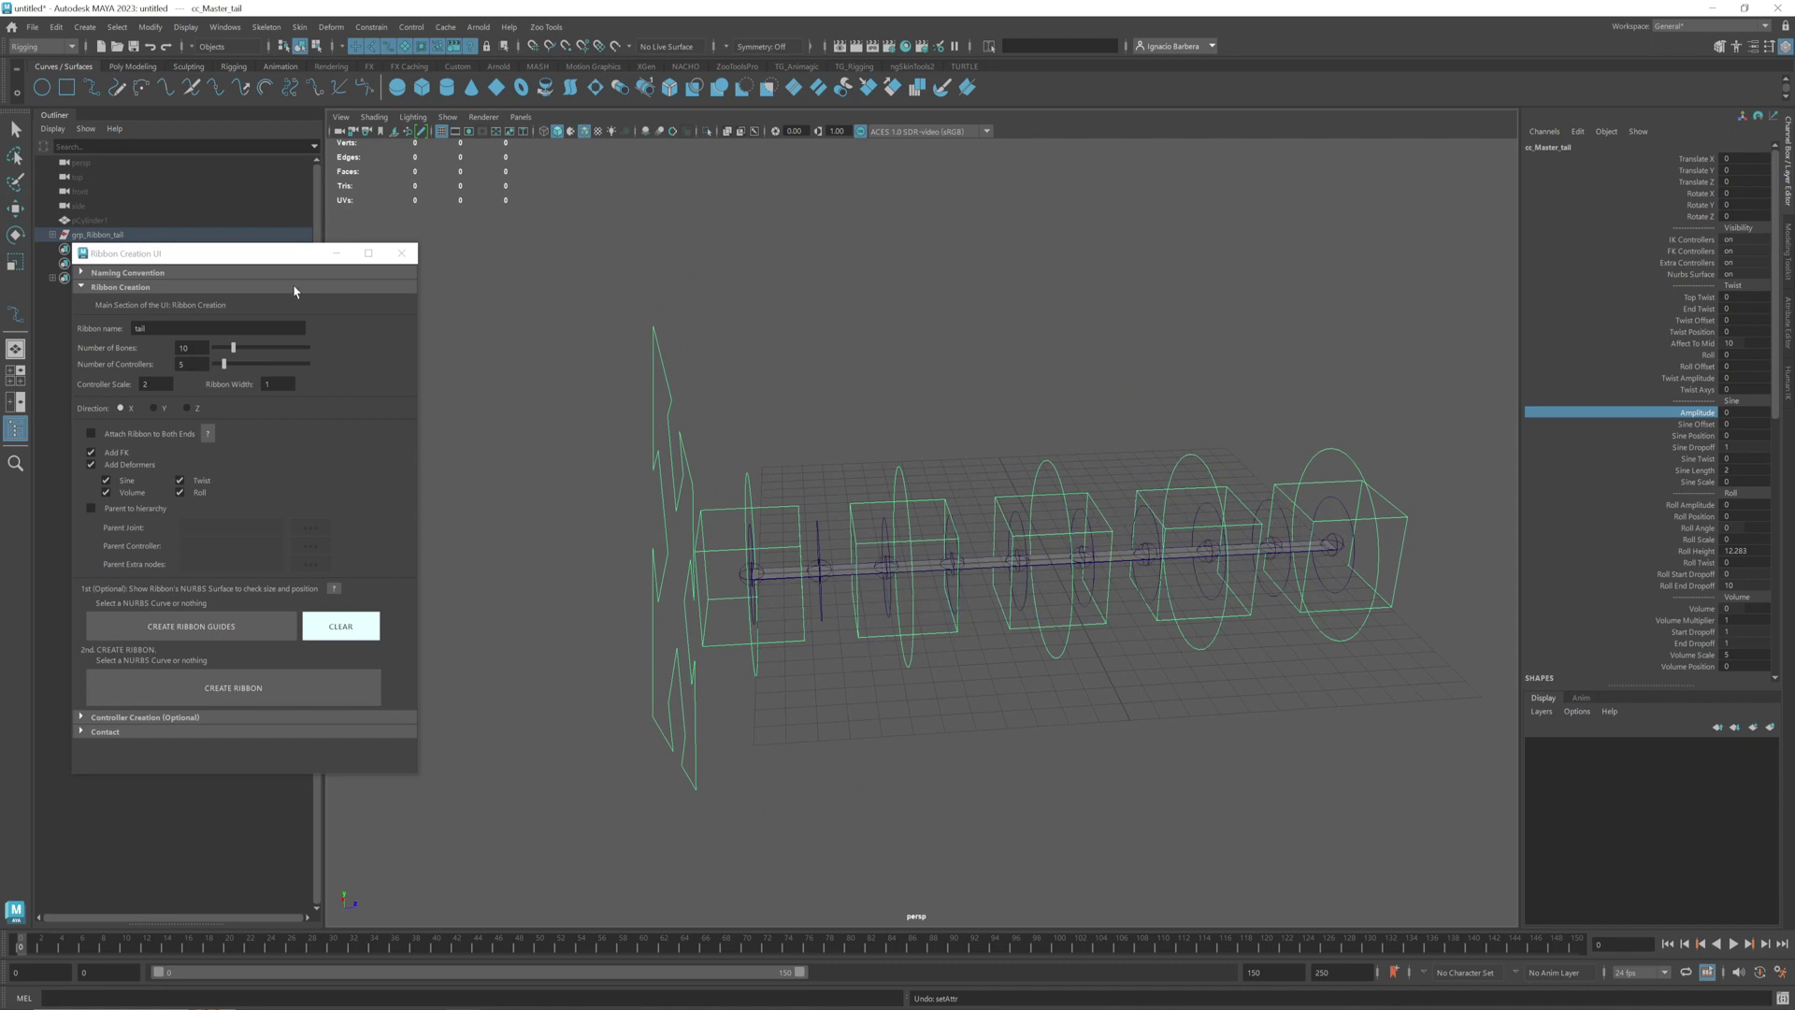
# Unhide the pCylinder1 mesh and leave nothing selected
pyautogui.moveTo(294, 254); pyautogui.dragTo(319, 395)
pyautogui.click(949, 333)
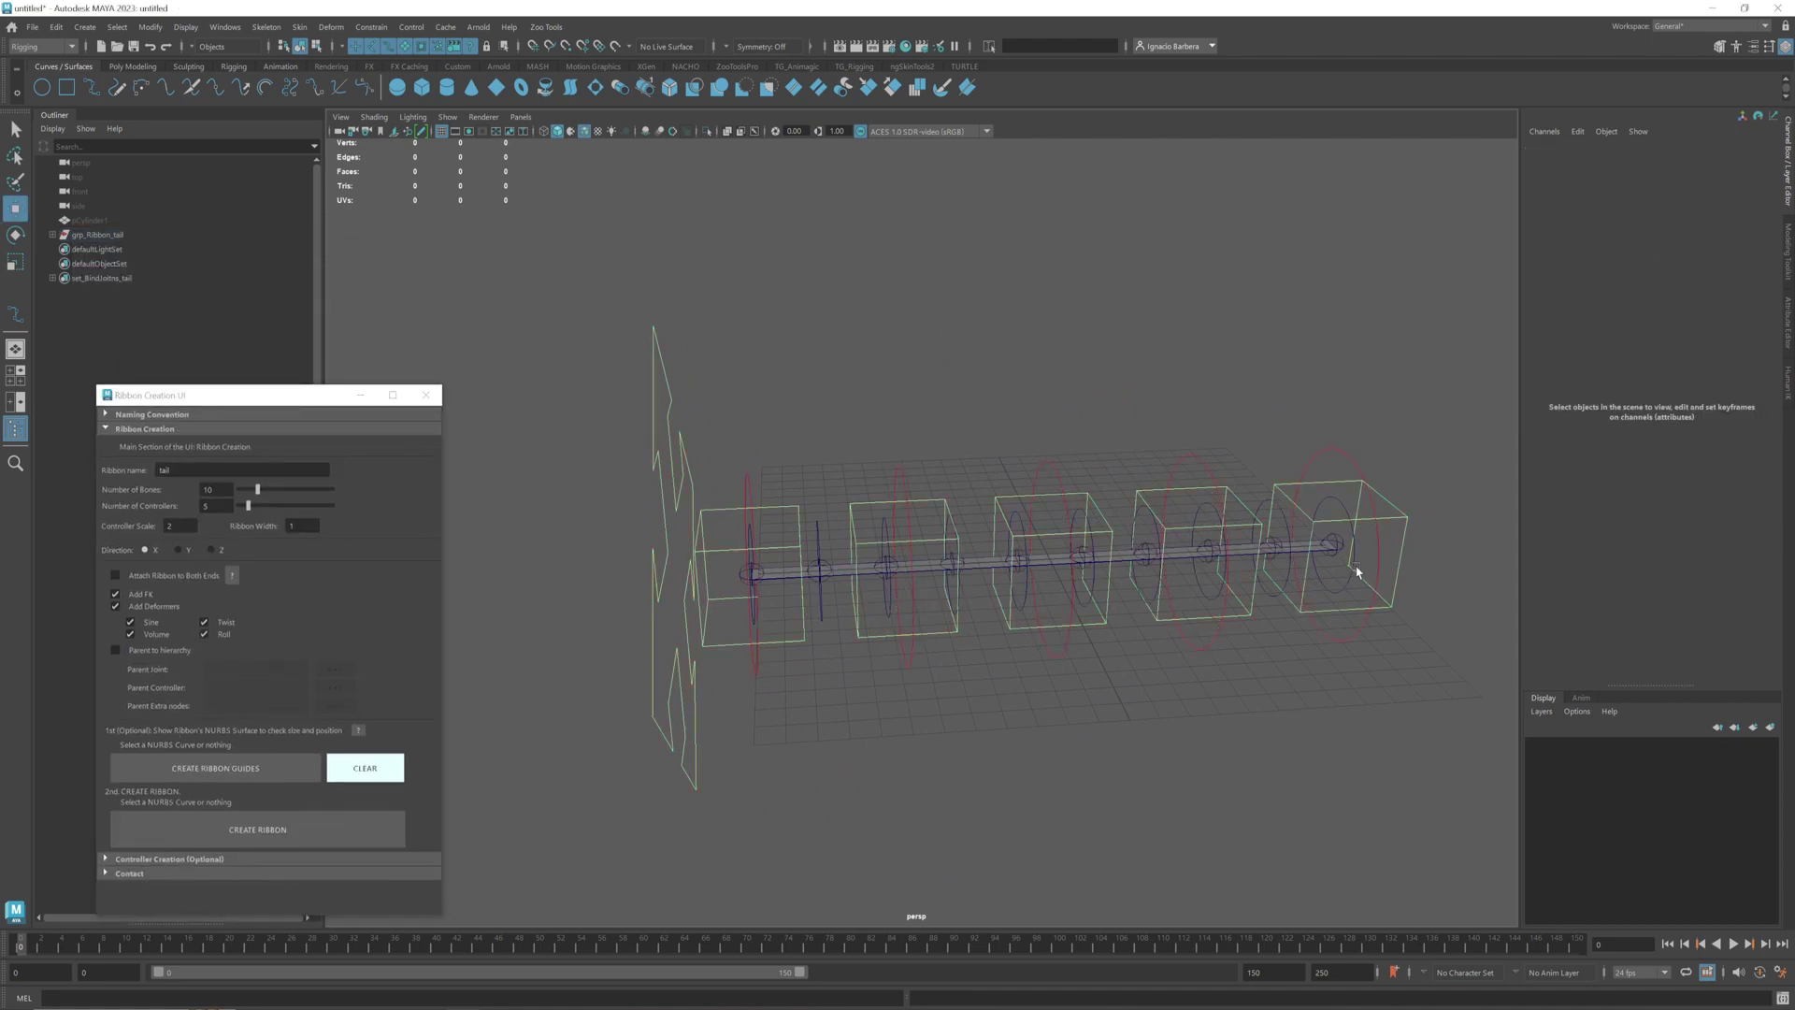
pyautogui.keyDown('alt'); pyautogui.moveTo(1166, 513); pyautogui.dragTo(1145, 486); pyautogui.keyUp('alt')
pyautogui.click(115, 224)
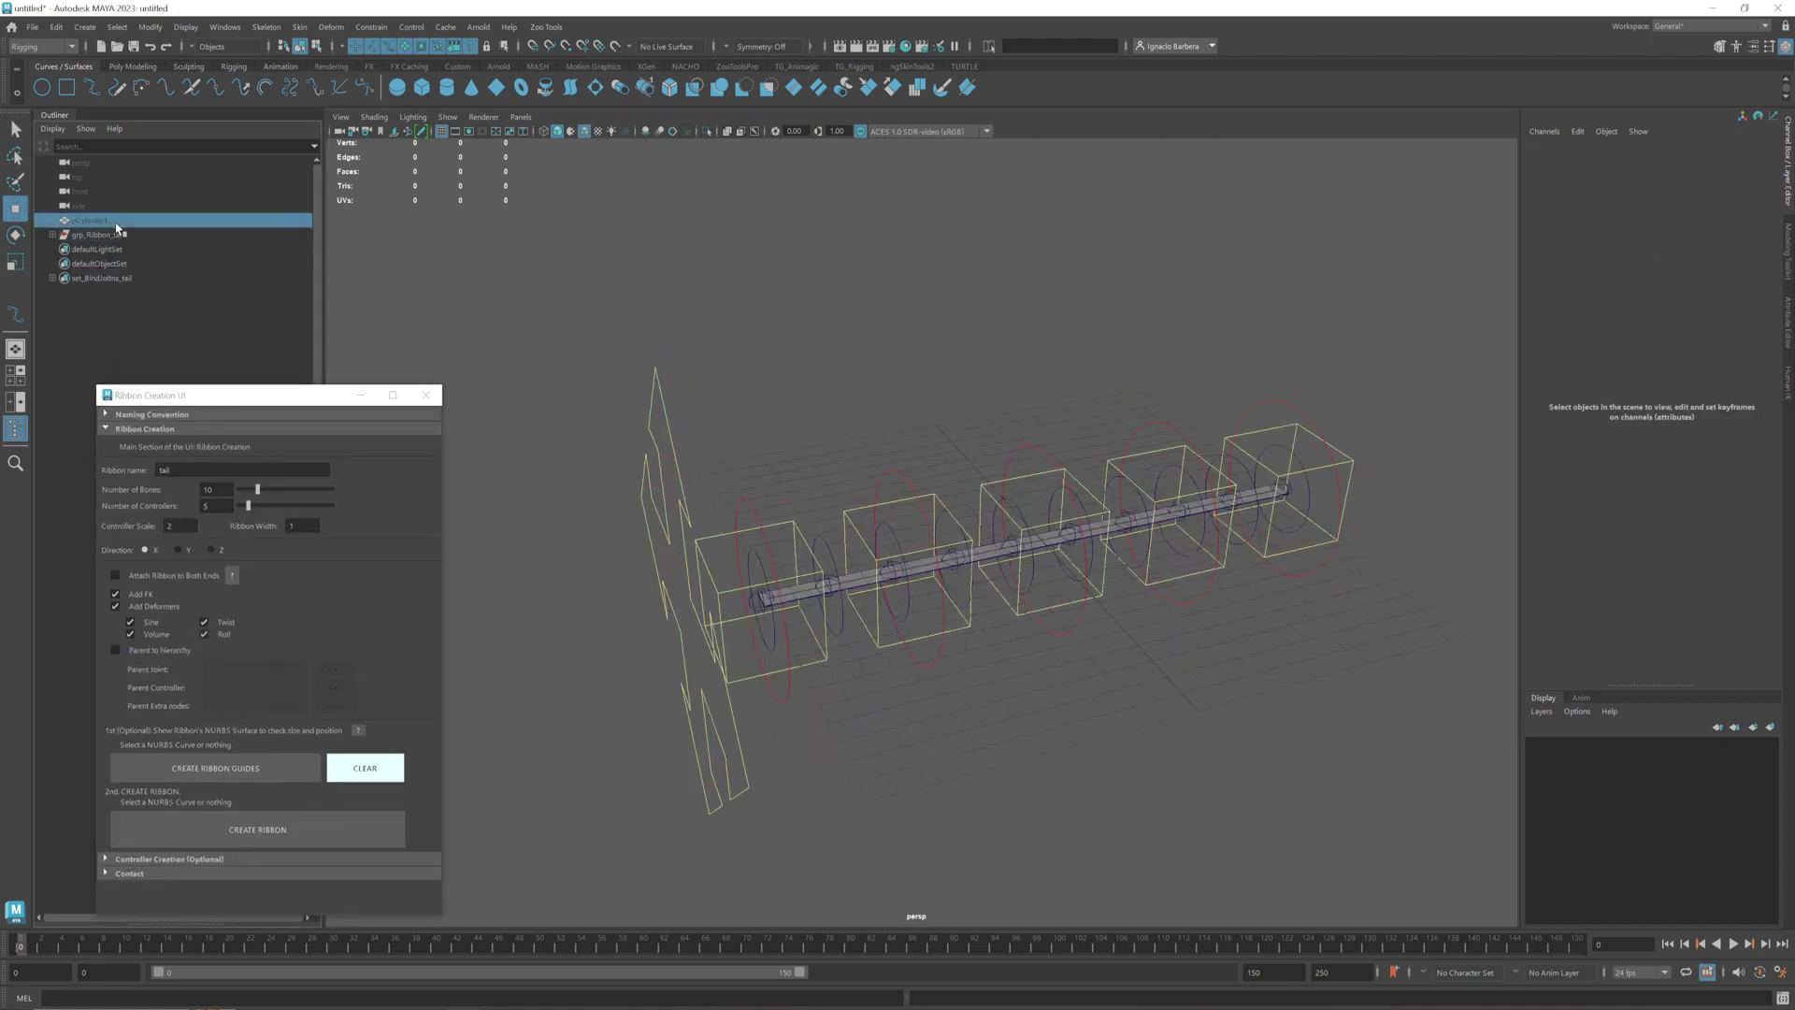
pyautogui.press('h')
pyautogui.click(1266, 286)
pyautogui.keyDown('alt'); pyautogui.moveTo(1171, 591); pyautogui.dragTo(1140, 587); pyautogui.keyUp('alt')
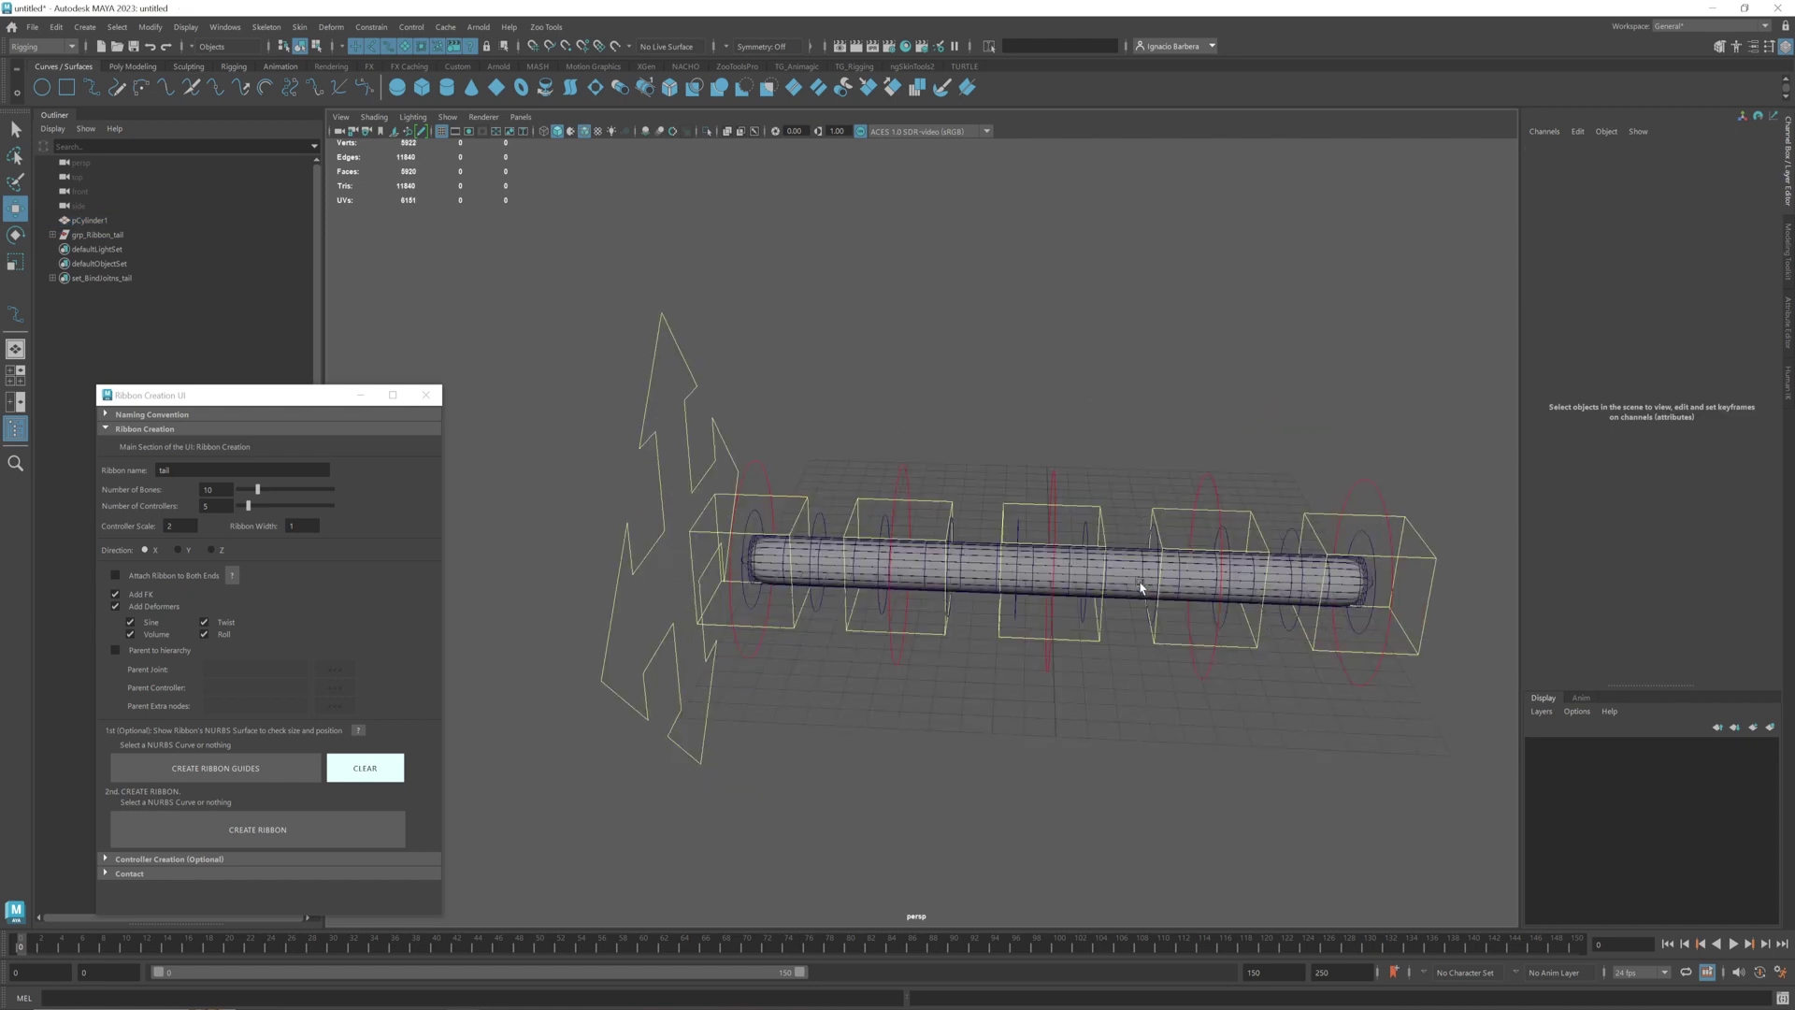
# Reveal the ten tail joints in the Outliner, bind pCylinder1 to them as skin, and clear the selection
pyautogui.click(804, 552)
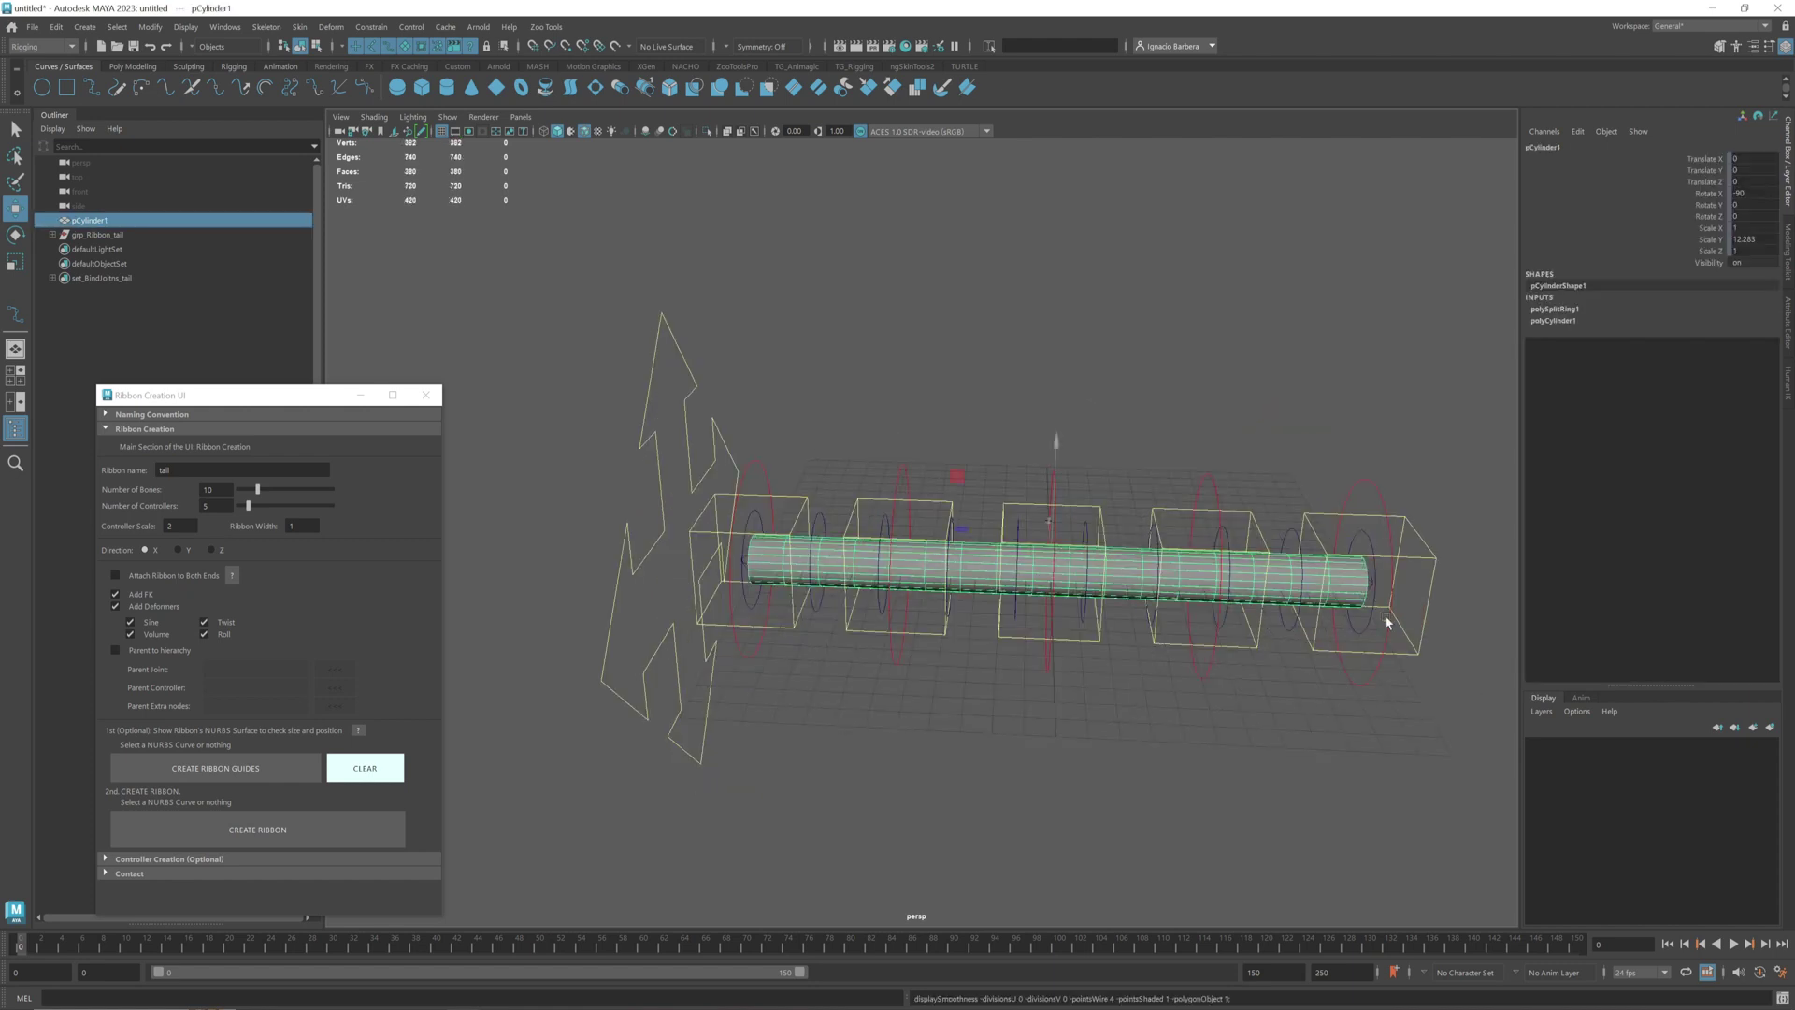
pyautogui.click(1431, 730)
pyautogui.moveTo(1446, 732); pyautogui.dragTo(683, 430)
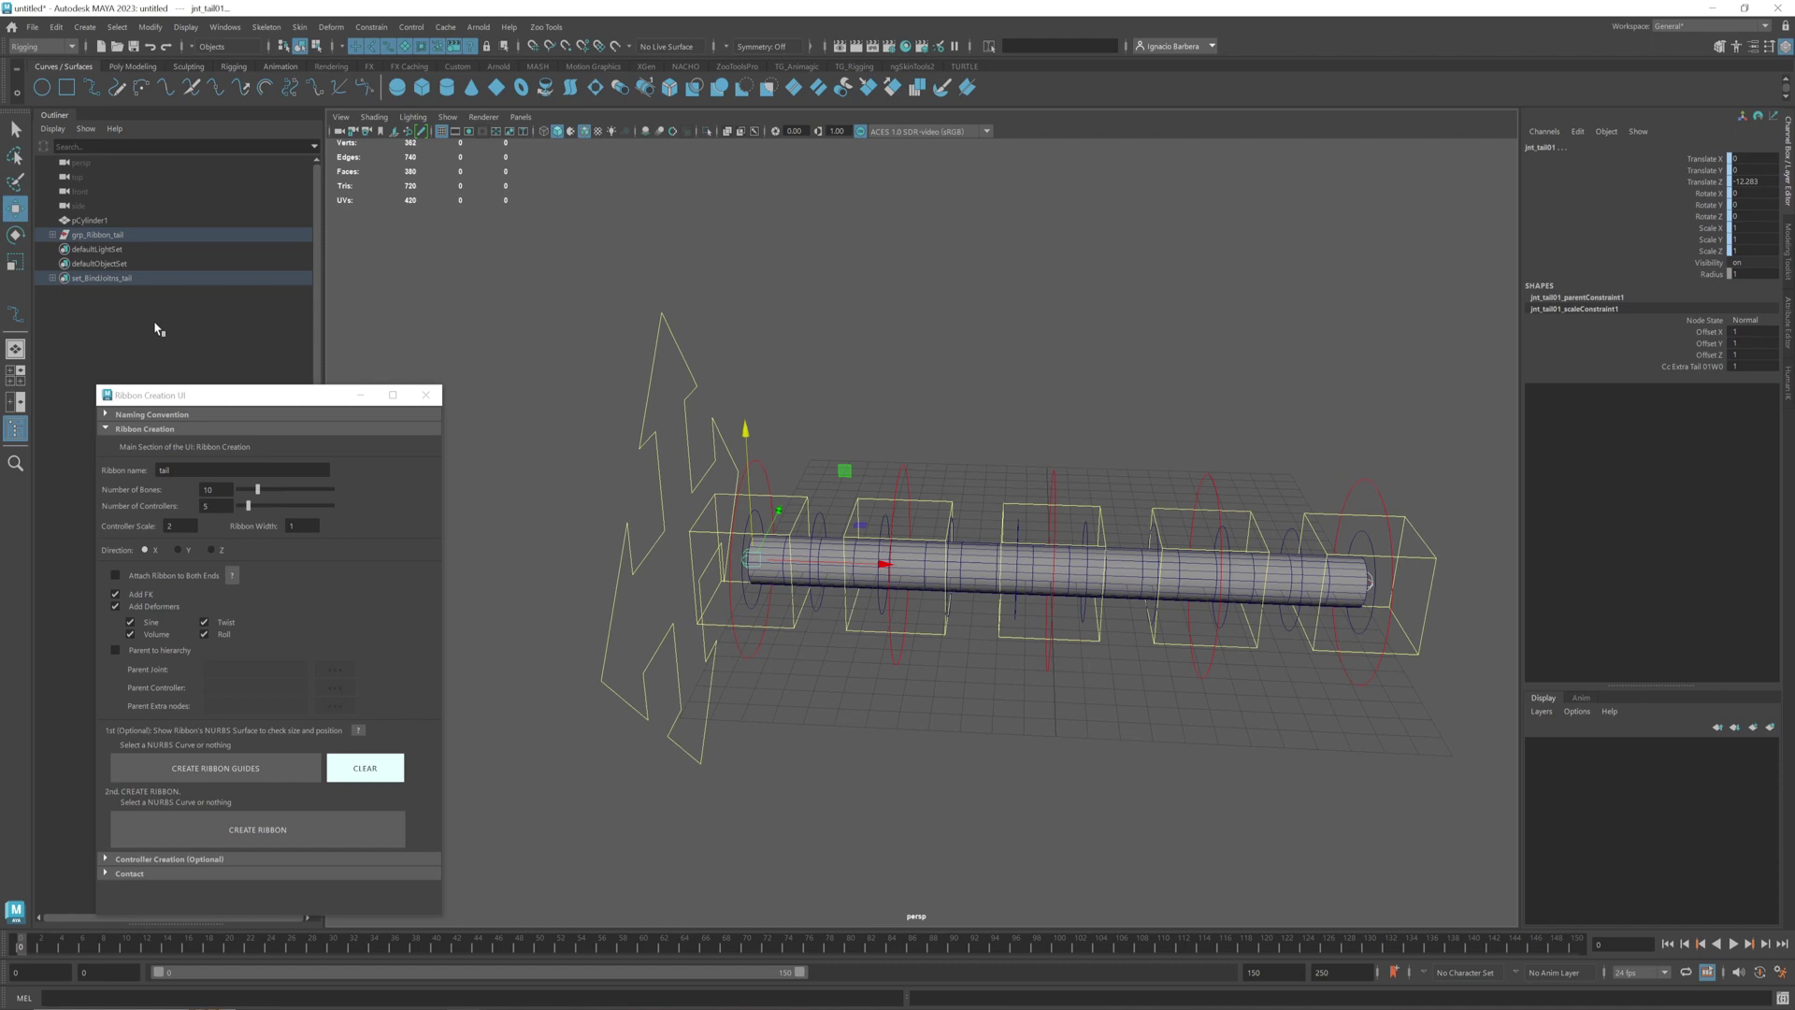
pyautogui.press('f')
pyautogui.moveTo(233, 395); pyautogui.dragTo(619, 250)
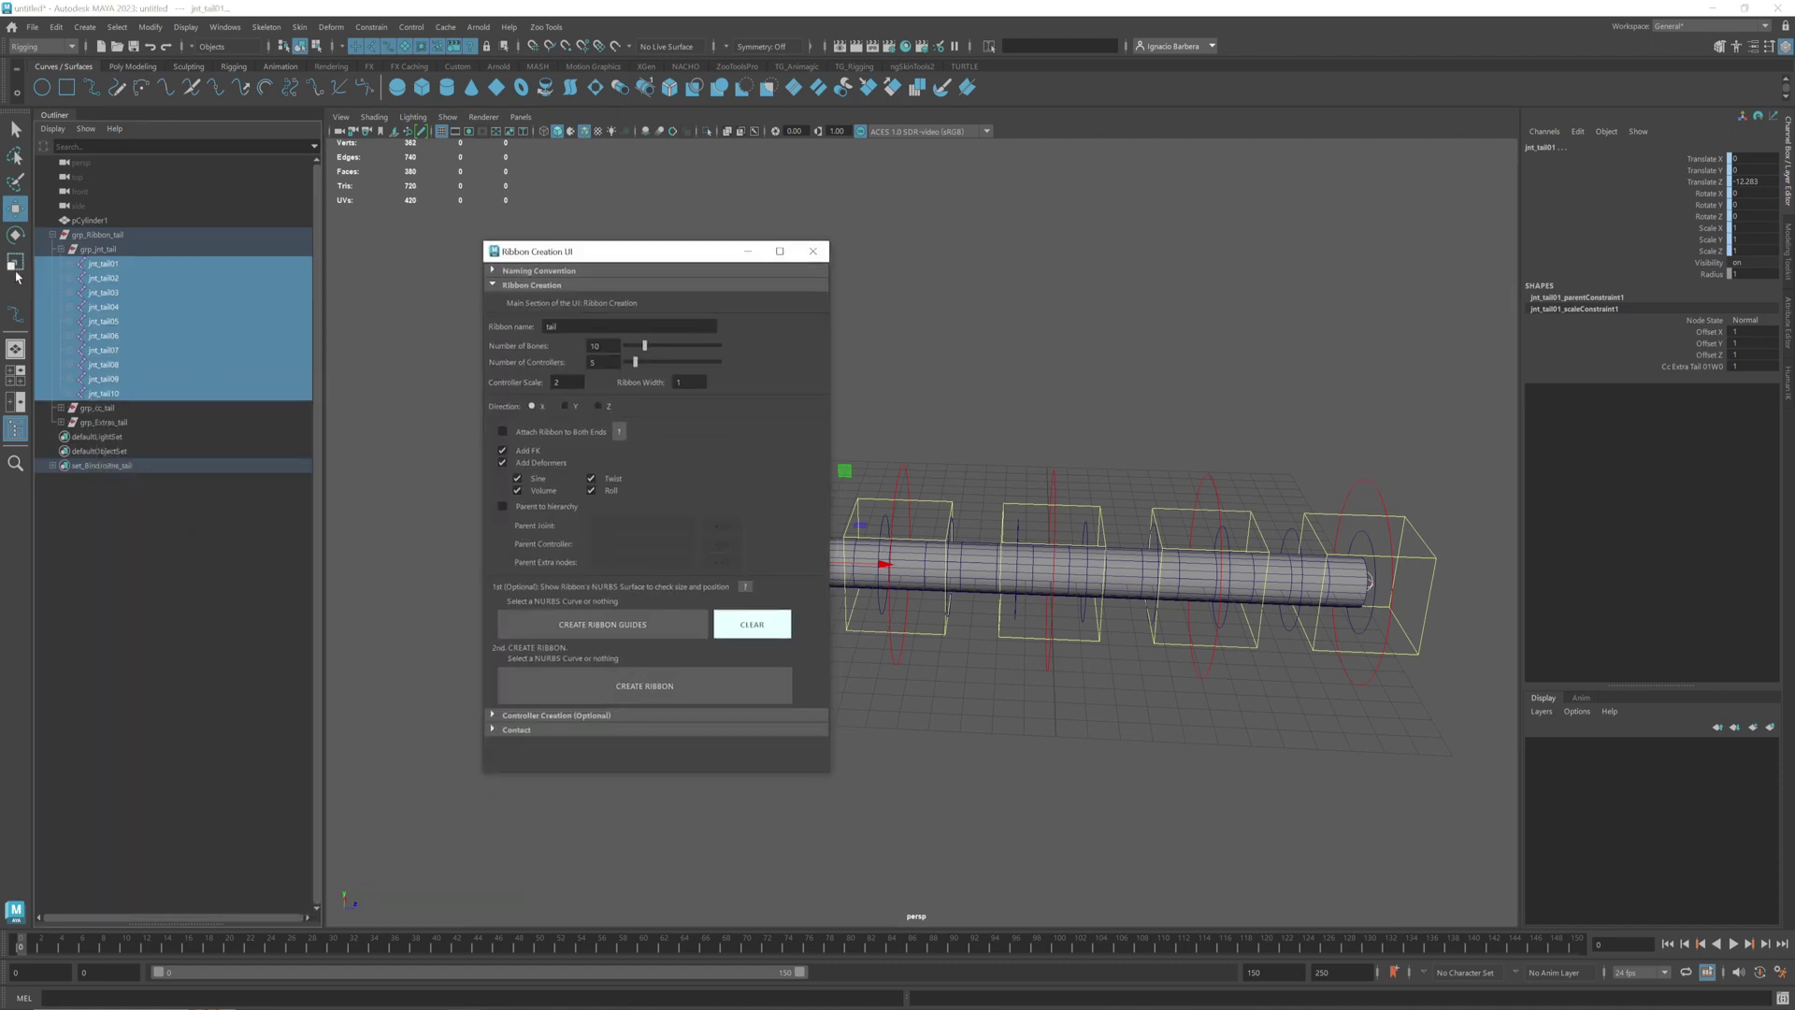
pyautogui.click(61, 250)
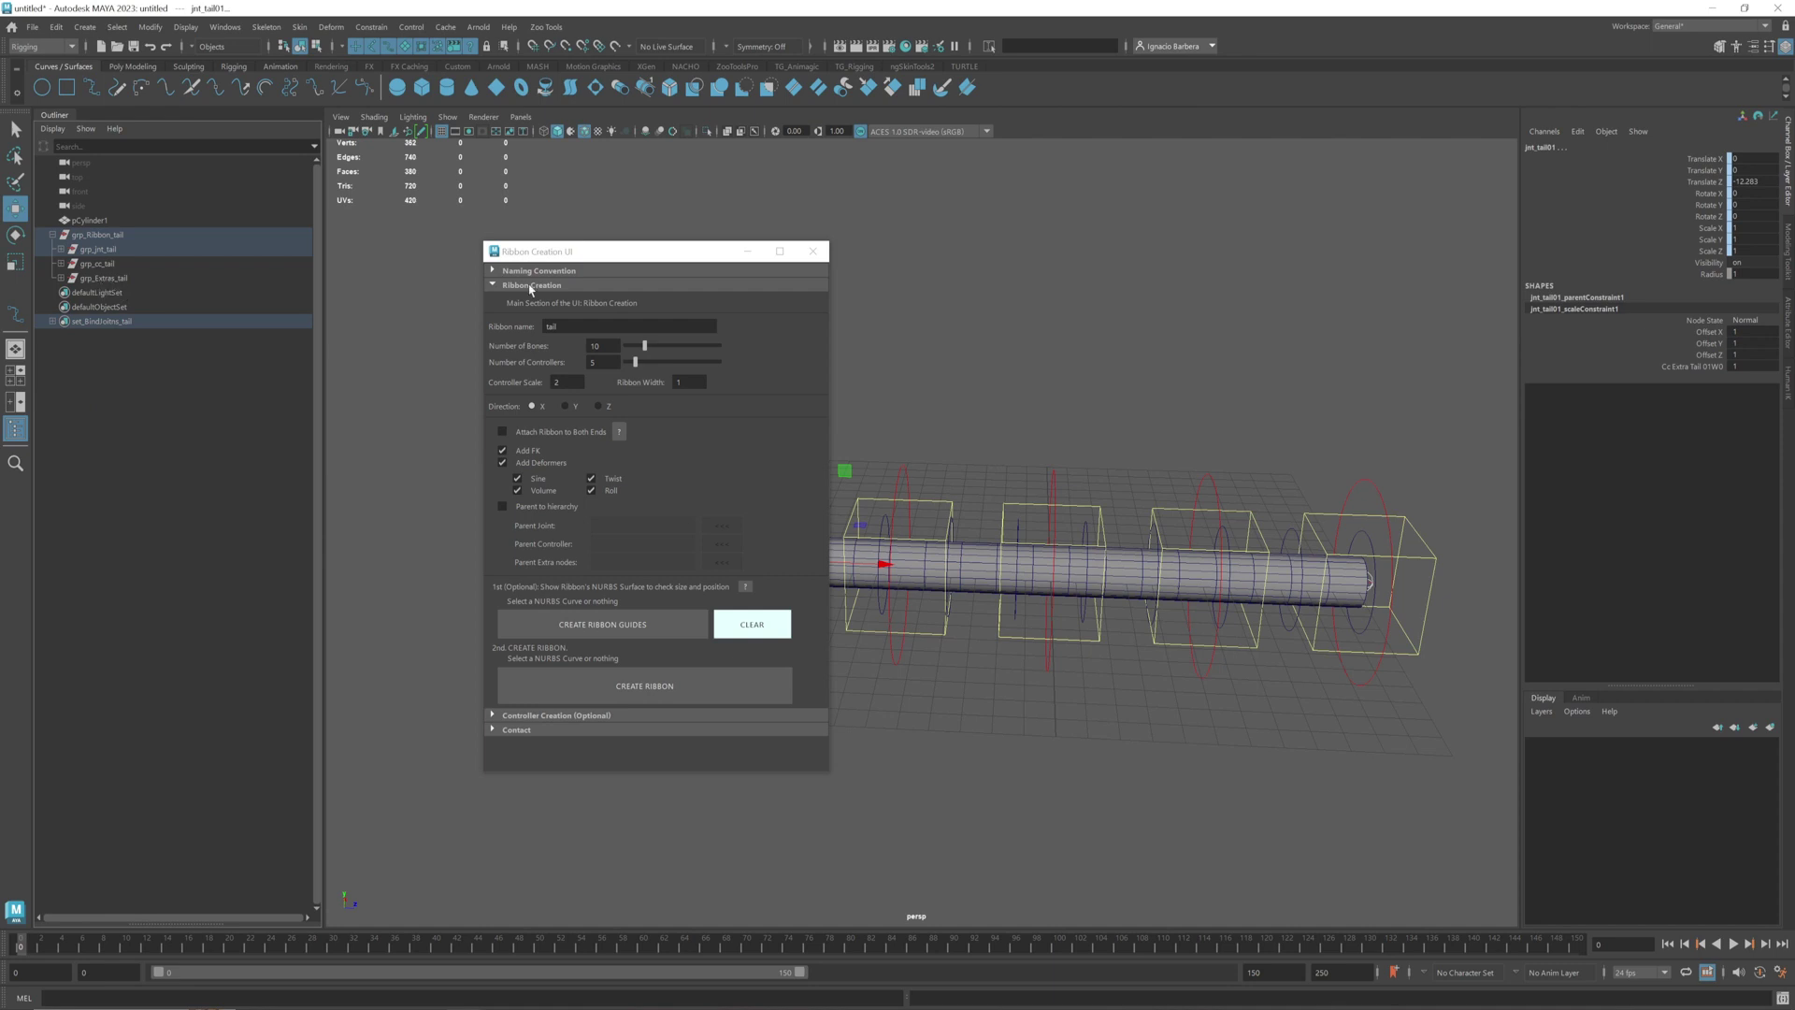
pyautogui.click(61, 250)
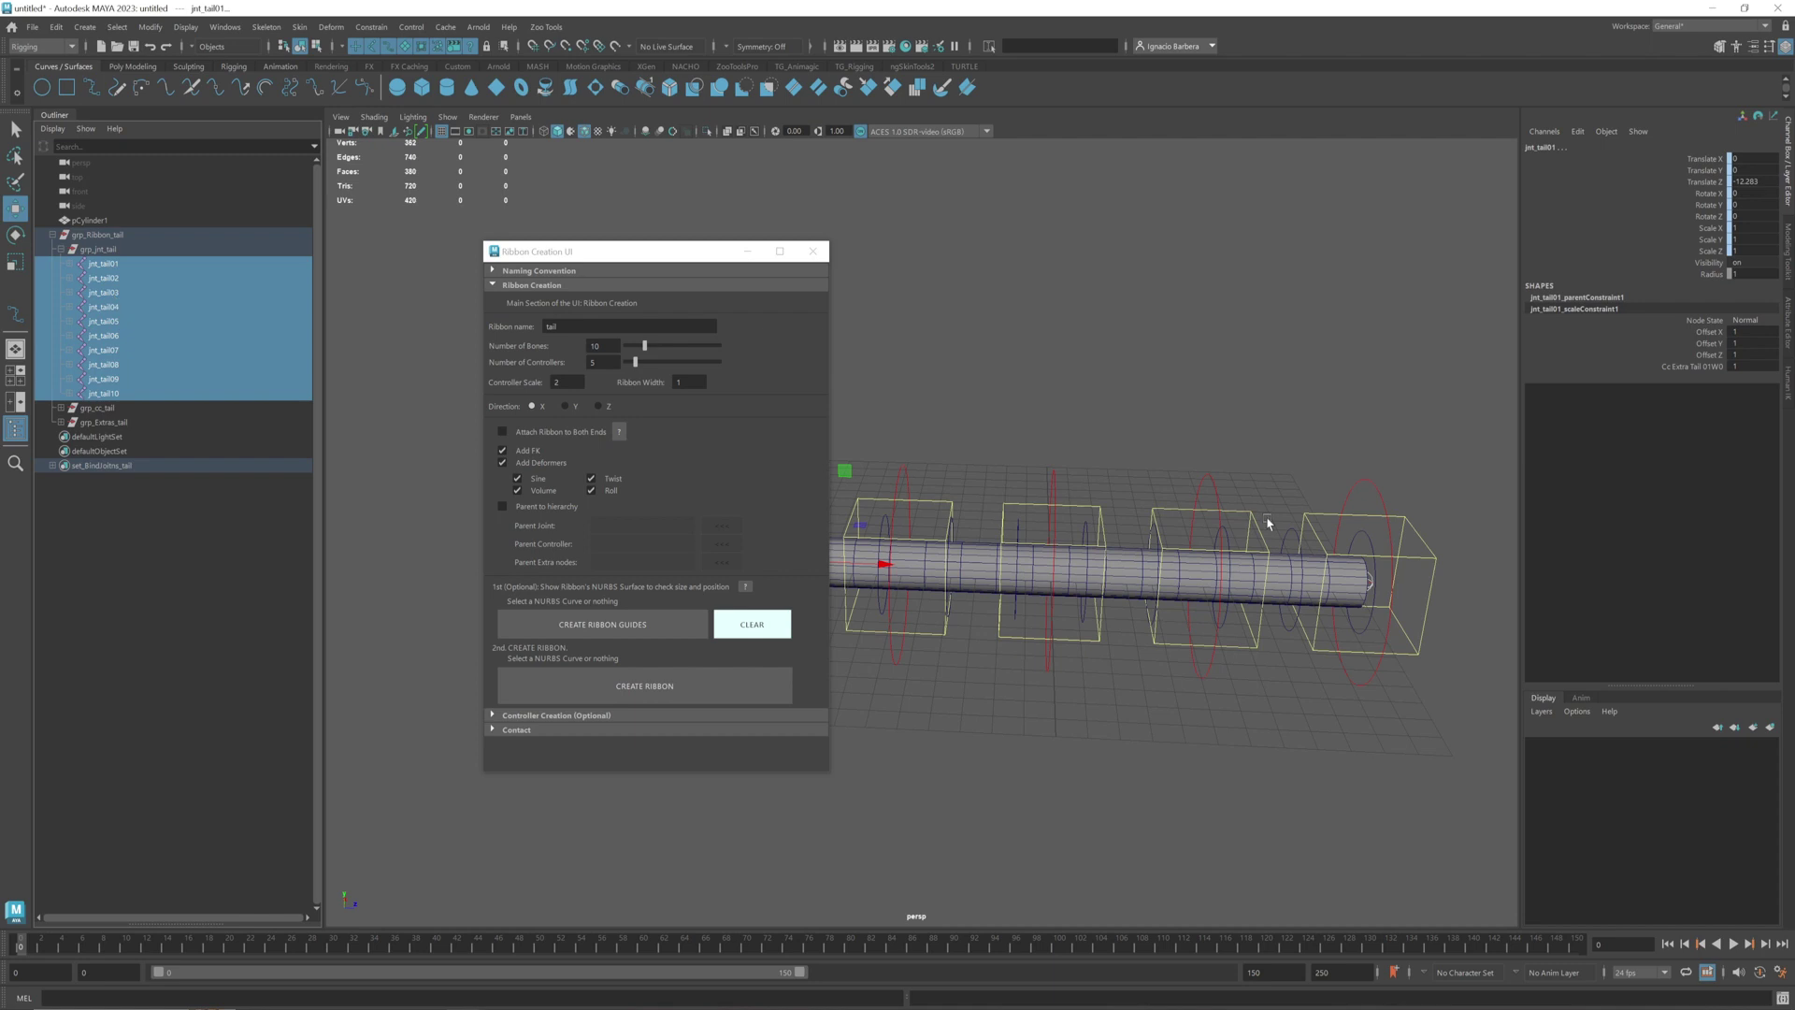
pyautogui.keyDown('alt'); pyautogui.moveTo(1268, 522); pyautogui.dragTo(1250, 446); pyautogui.keyUp('alt')
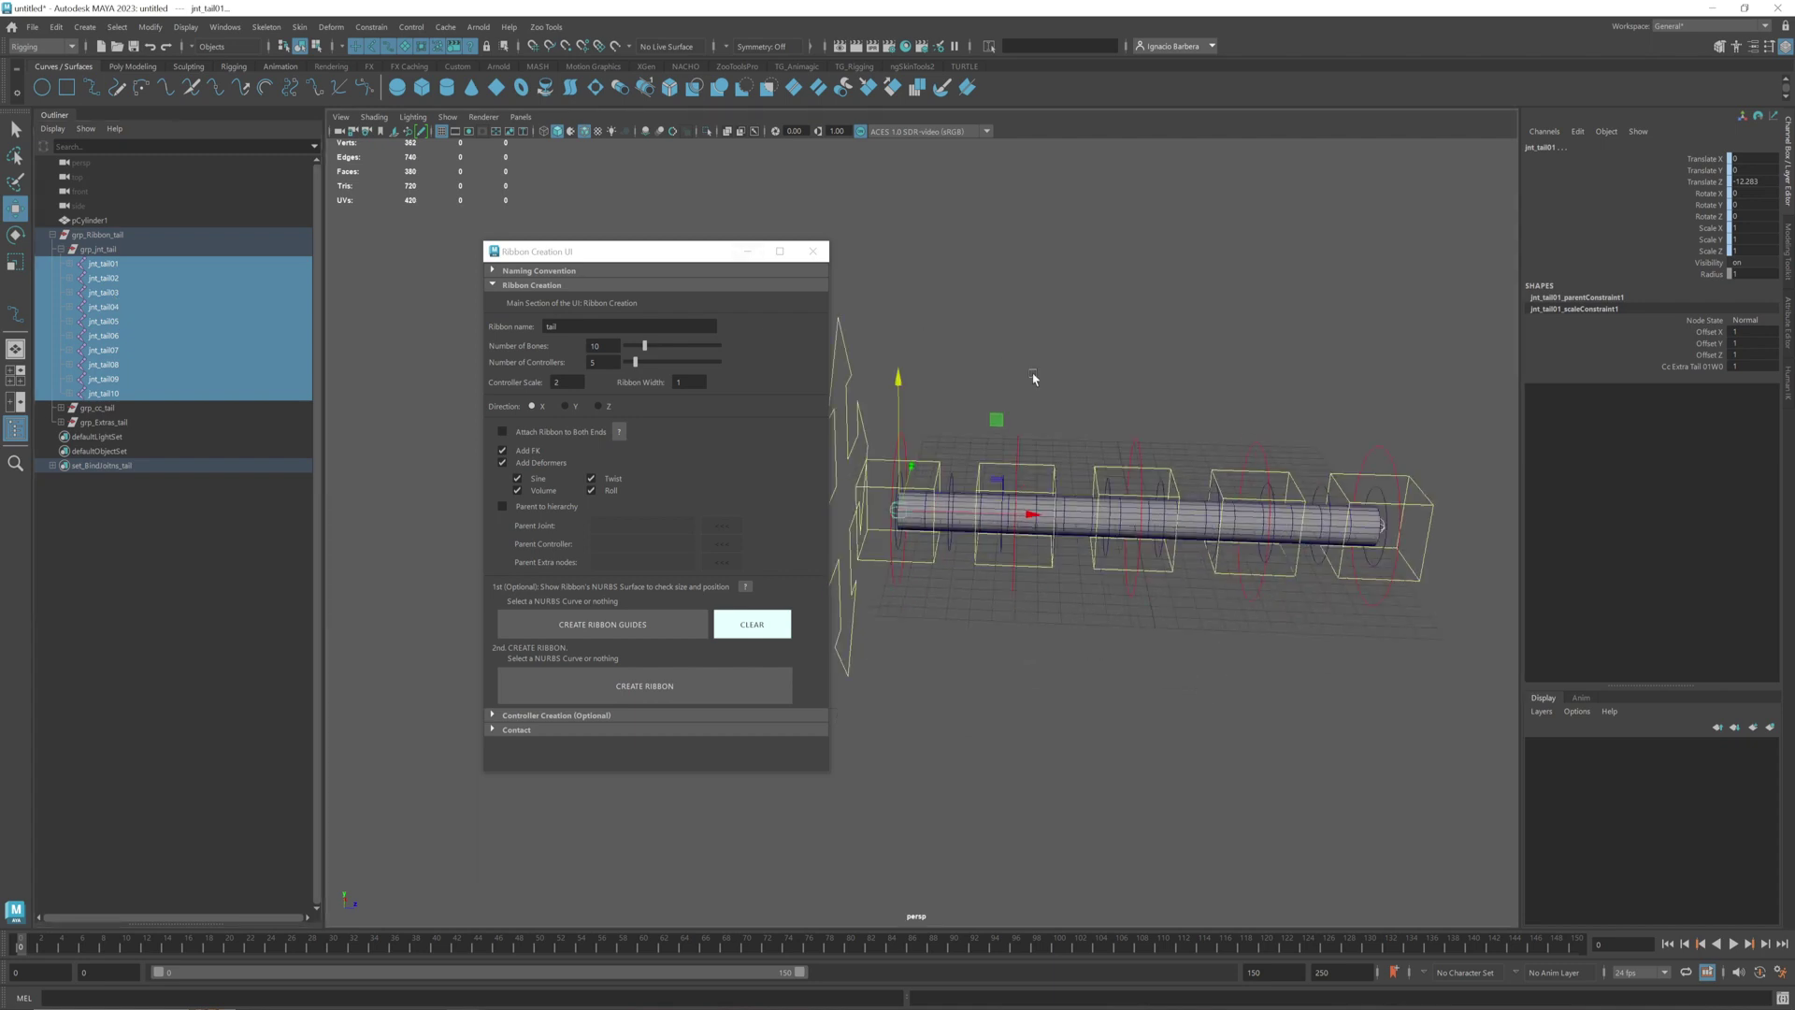
pyautogui.keyDown('alt'); pyautogui.moveTo(1033, 378); pyautogui.dragTo(1208, 401, button='right'); pyautogui.keyUp('alt')
pyautogui.keyDown('shift'); pyautogui.click(1147, 489); pyautogui.keyUp('shift')
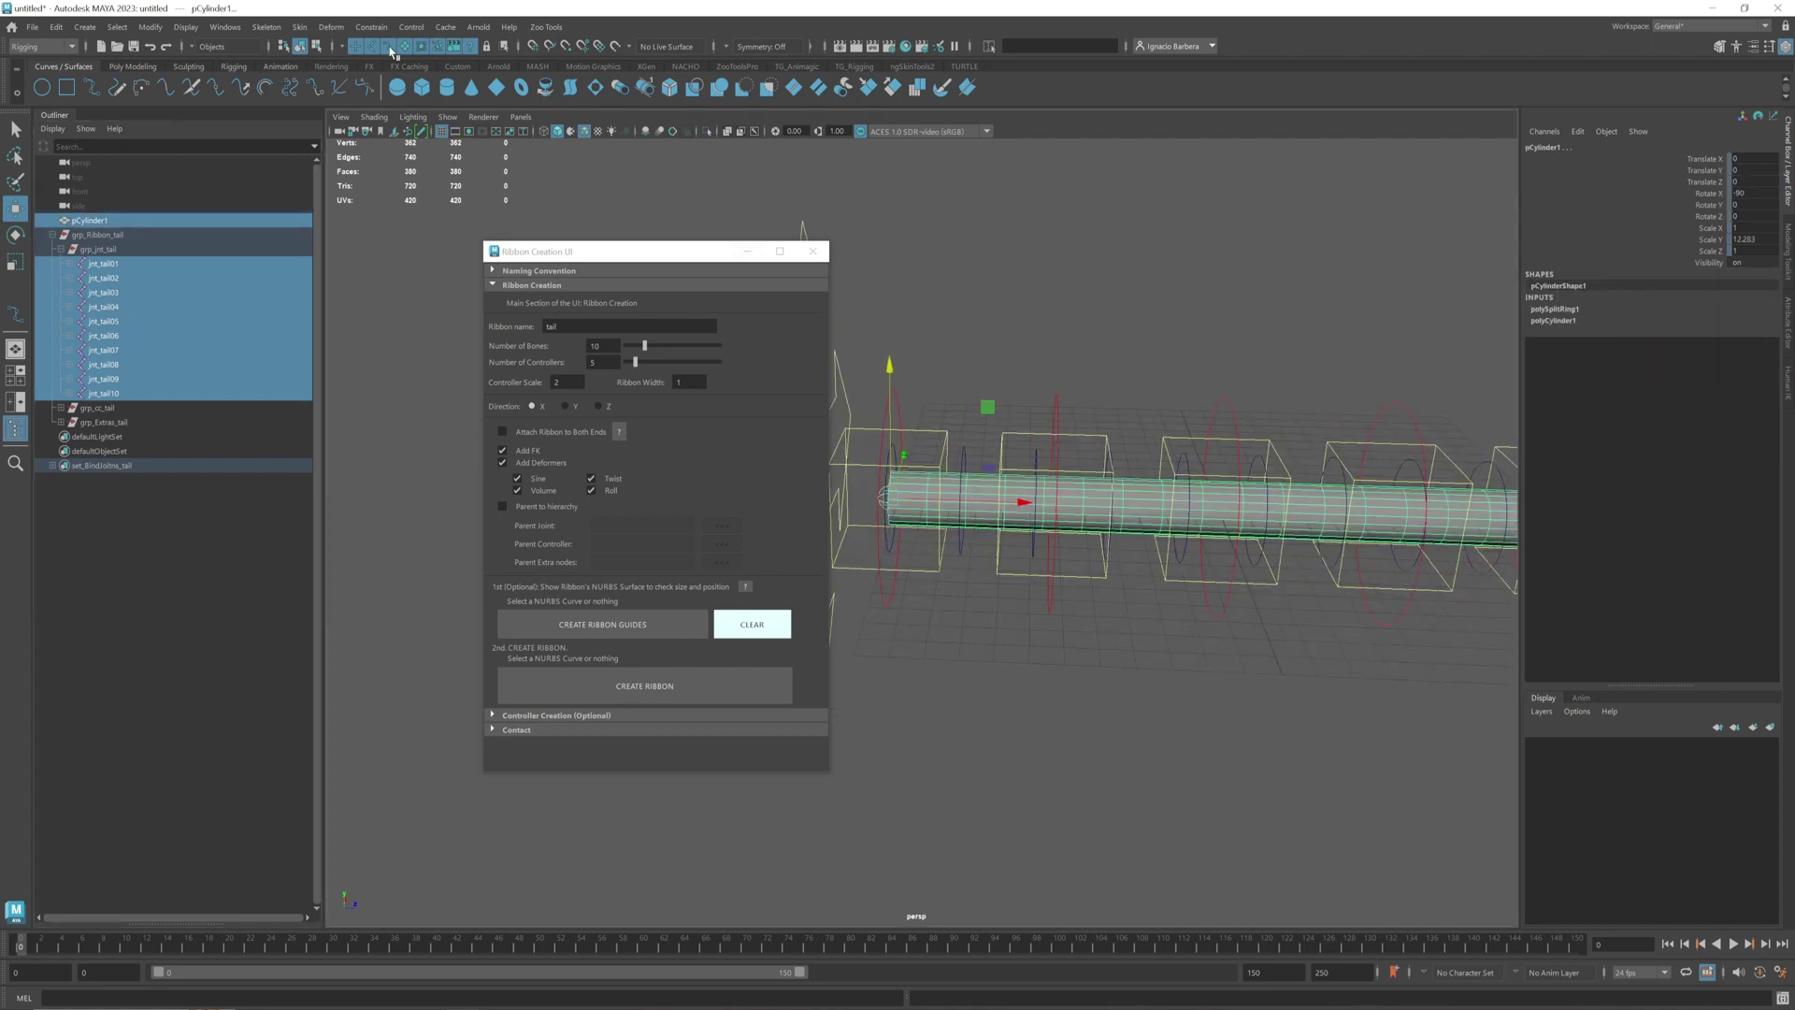
pyautogui.click(299, 27)
pyautogui.click(327, 56)
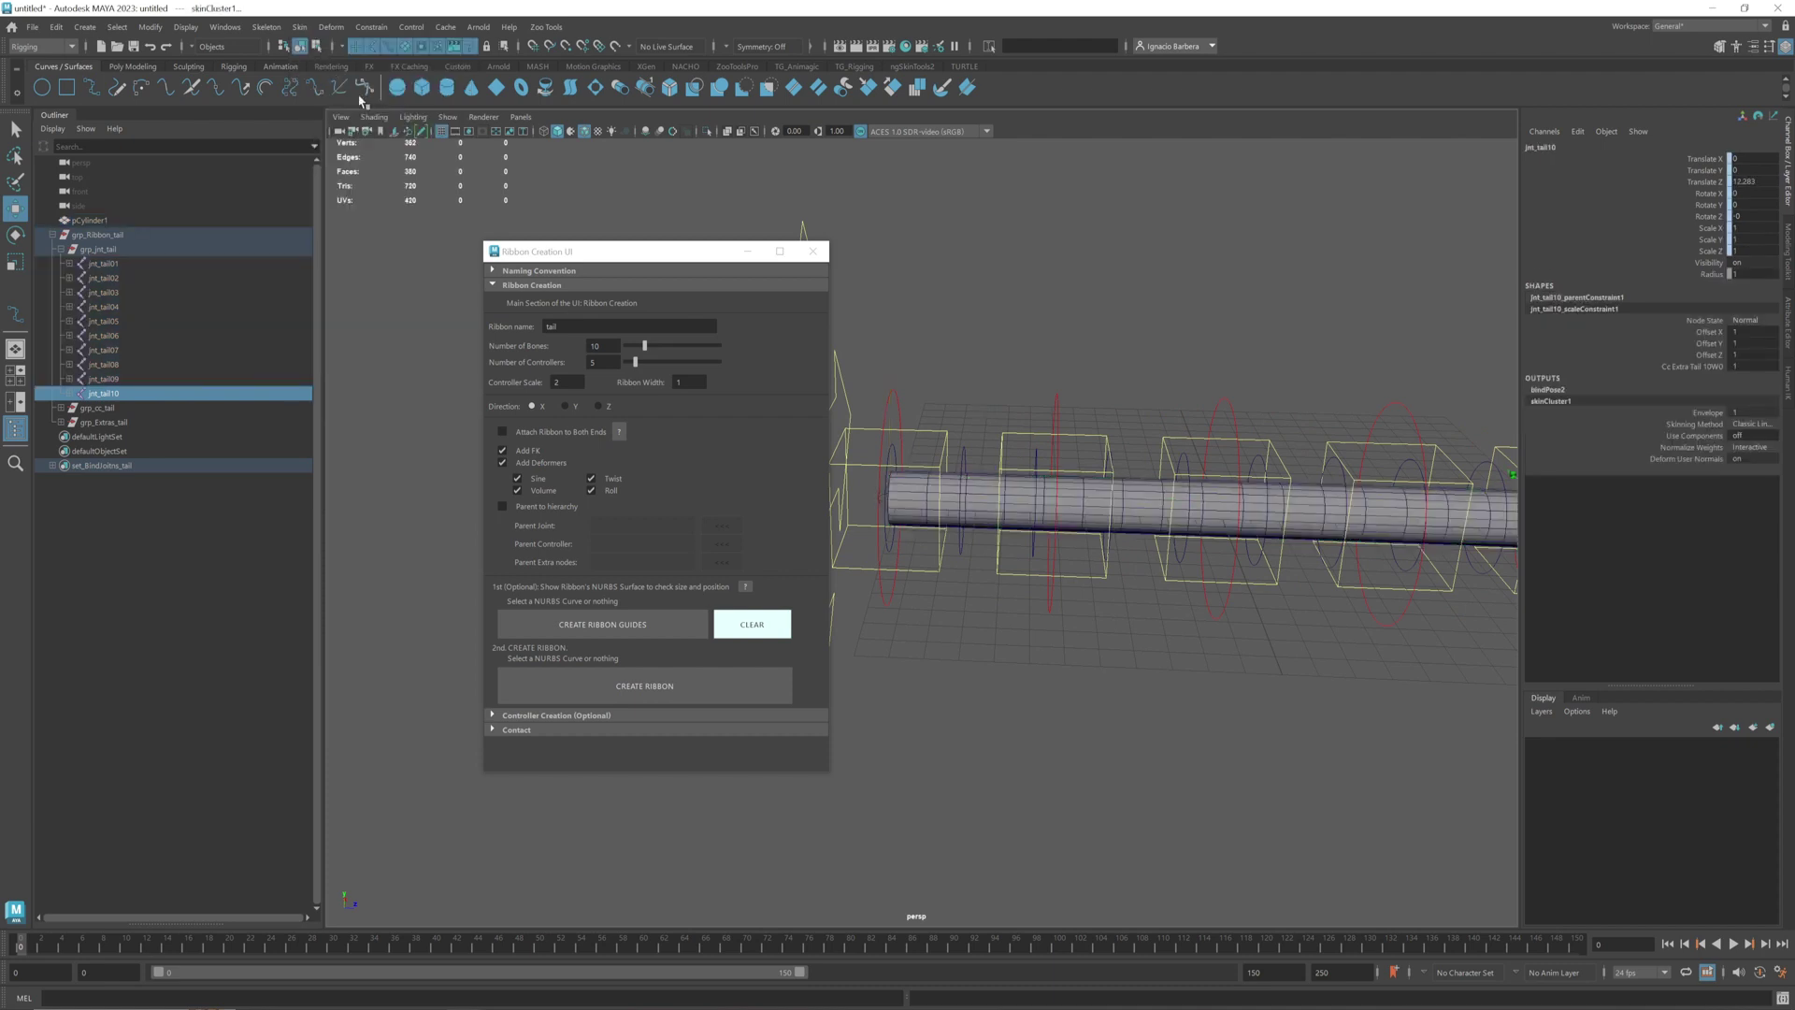
pyautogui.click(1114, 451)
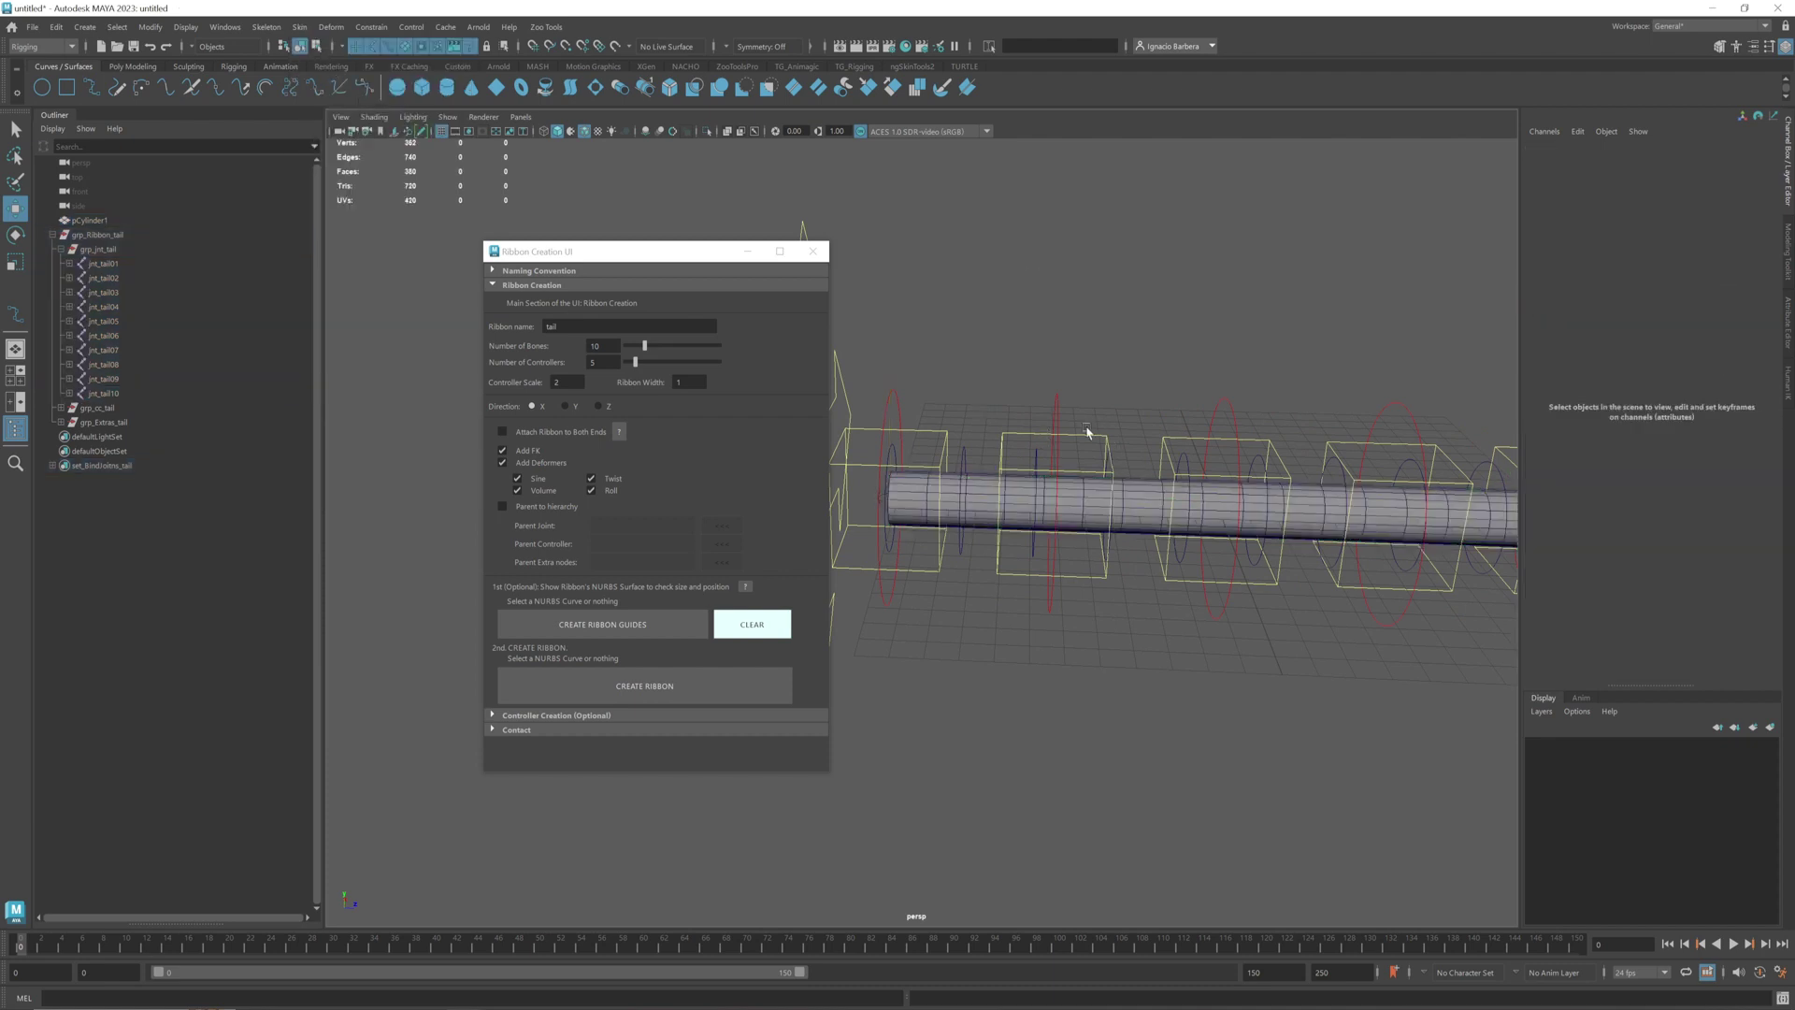
# Test the skinned cylinder by raising the second box controller about 5.84 units along its Z axis, and undo the move
pyautogui.click(1087, 432)
pyautogui.moveTo(1057, 375); pyautogui.dragTo(1054, 213)
pyautogui.keyDown('alt'); pyautogui.moveTo(1179, 333); pyautogui.dragTo(1165, 305); pyautogui.keyUp('alt')
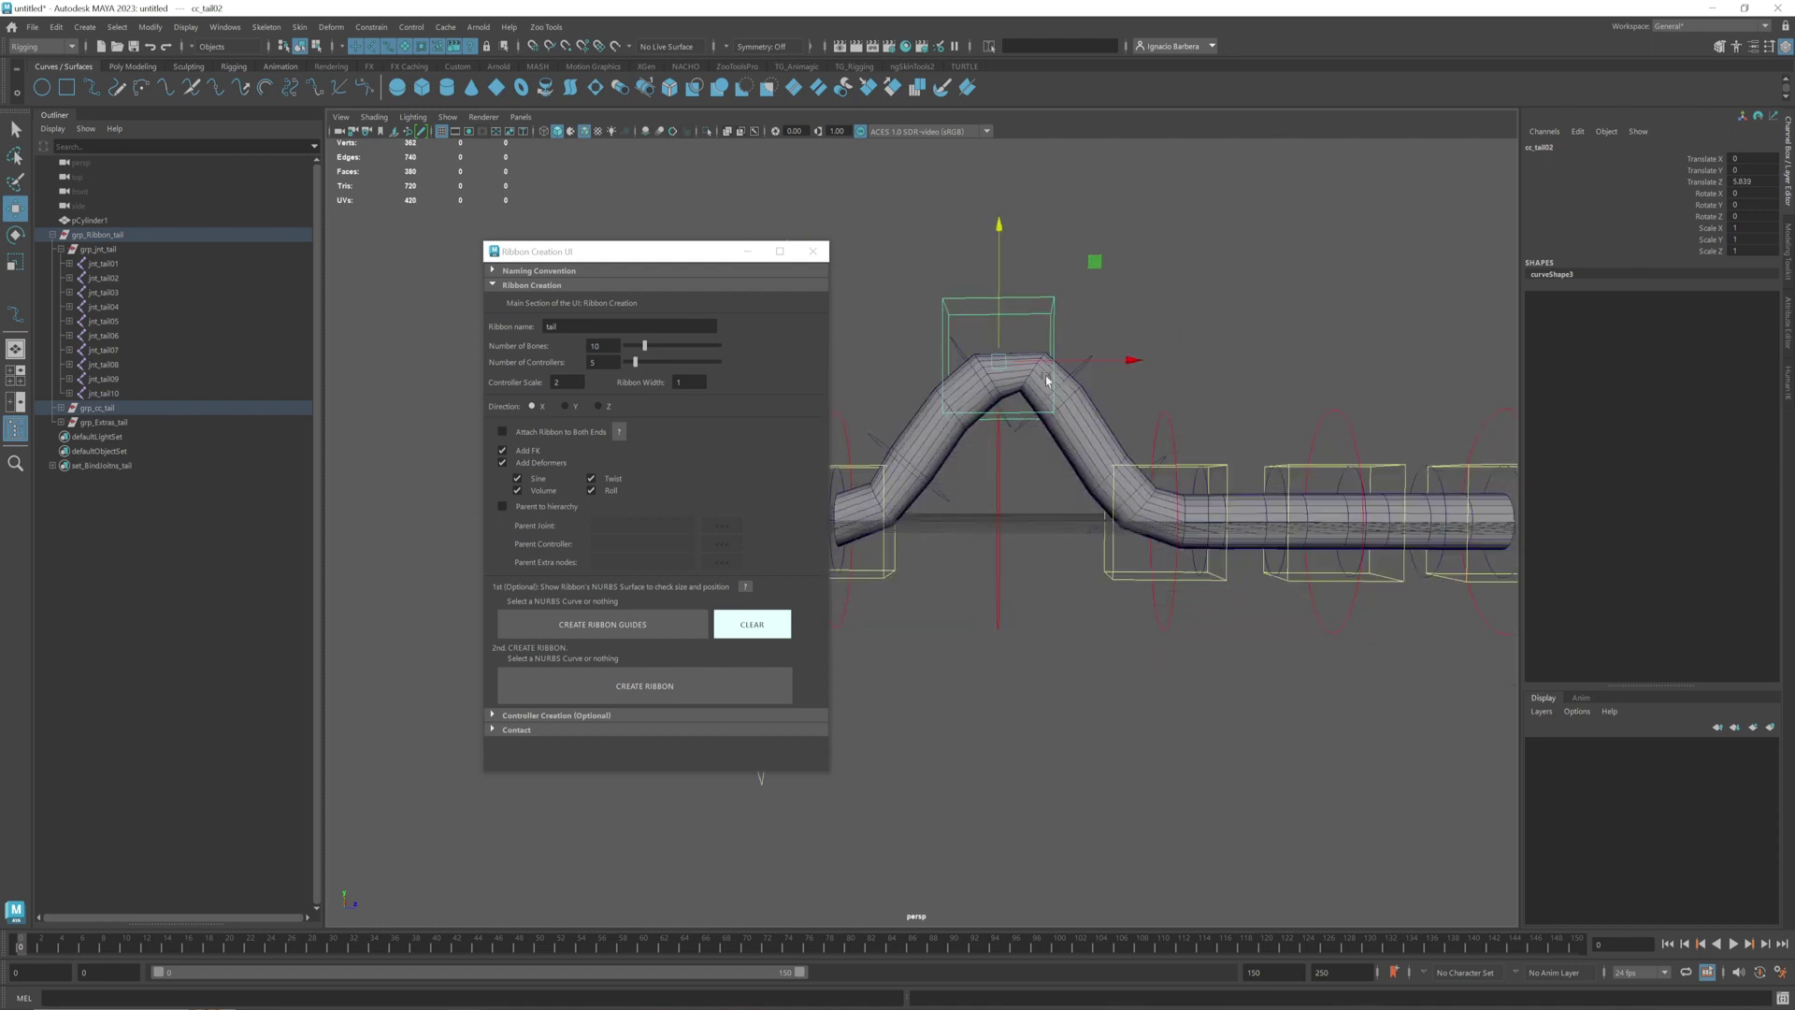
pyautogui.keyDown('alt'); pyautogui.moveTo(1282, 409); pyautogui.dragTo(1187, 397); pyautogui.keyUp('alt')
pyautogui.moveTo(656, 257); pyautogui.dragTo(228, 439)
pyautogui.keyDown('alt'); pyautogui.moveTo(1468, 349); pyautogui.dragTo(1346, 304, button='middle'); pyautogui.keyUp('alt')
pyautogui.hotkey('ctrl', 'z')
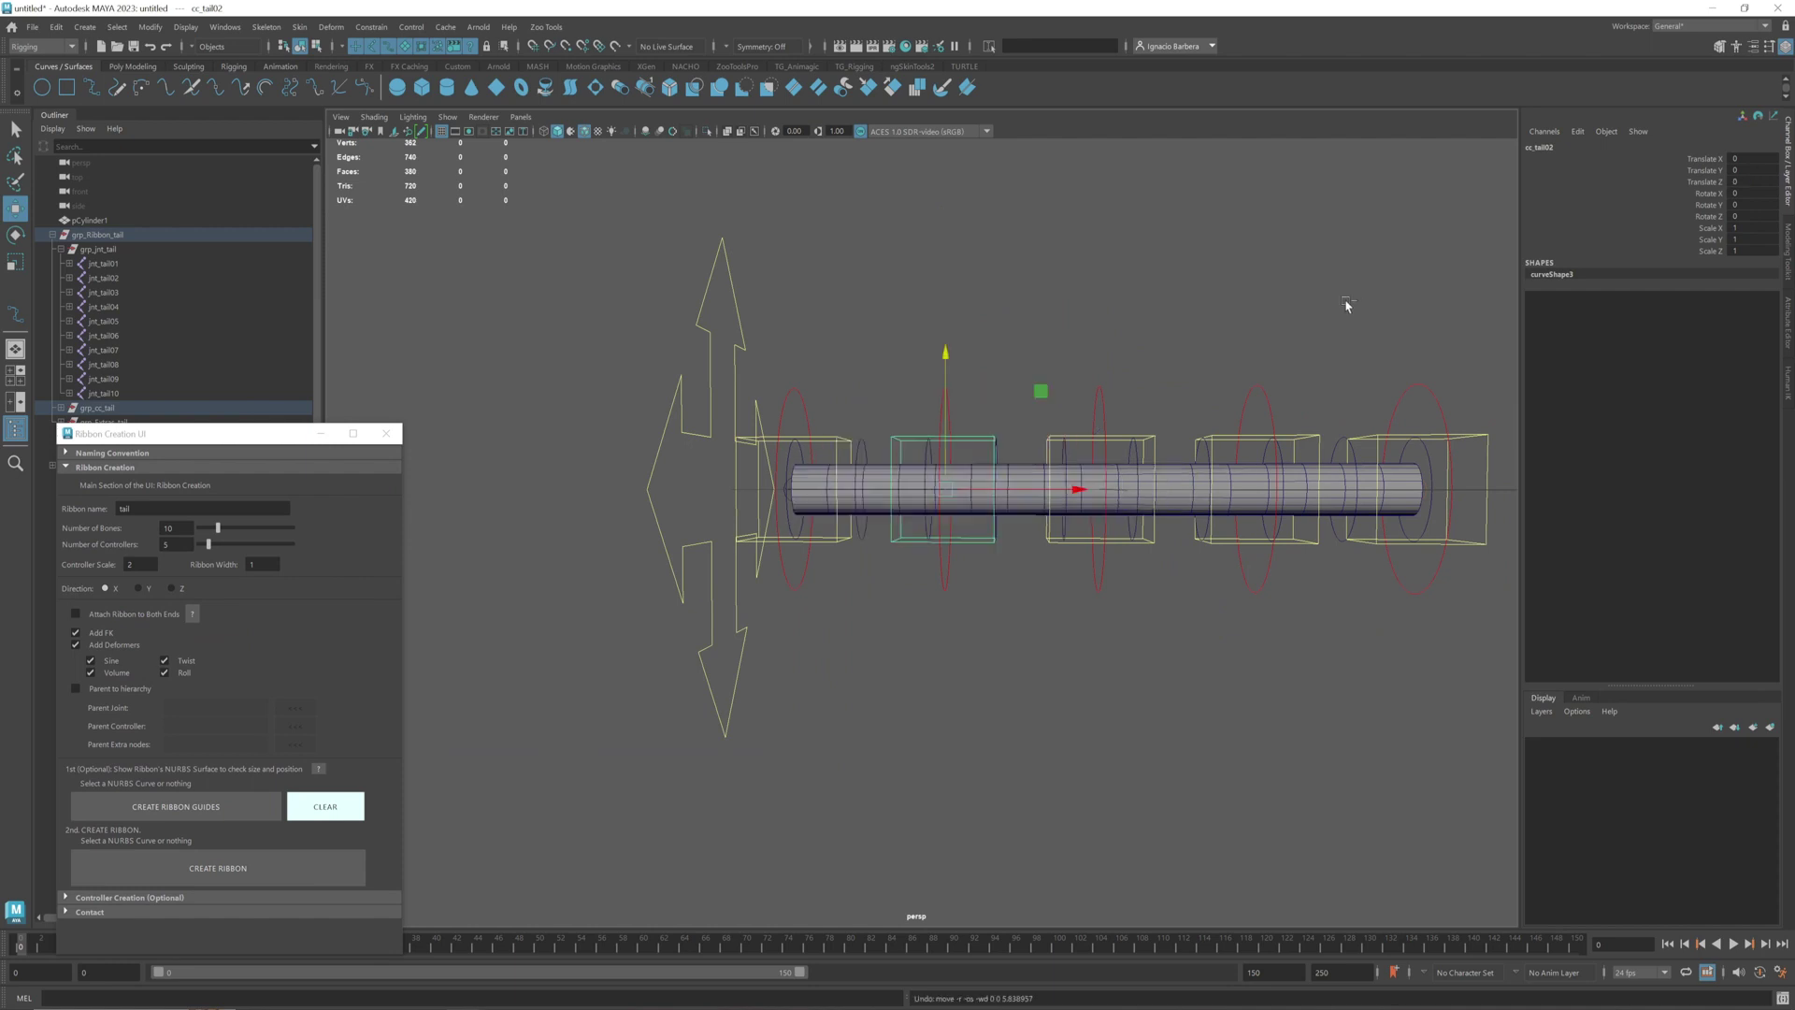
# Deselect the second box controller and select the master tail controller
pyautogui.click(1343, 304)
pyautogui.scroll(-3, 1006, 424)
pyautogui.keyDown('alt'); pyautogui.moveTo(853, 404); pyautogui.dragTo(815, 449); pyautogui.keyUp('alt')
pyautogui.click(794, 447)
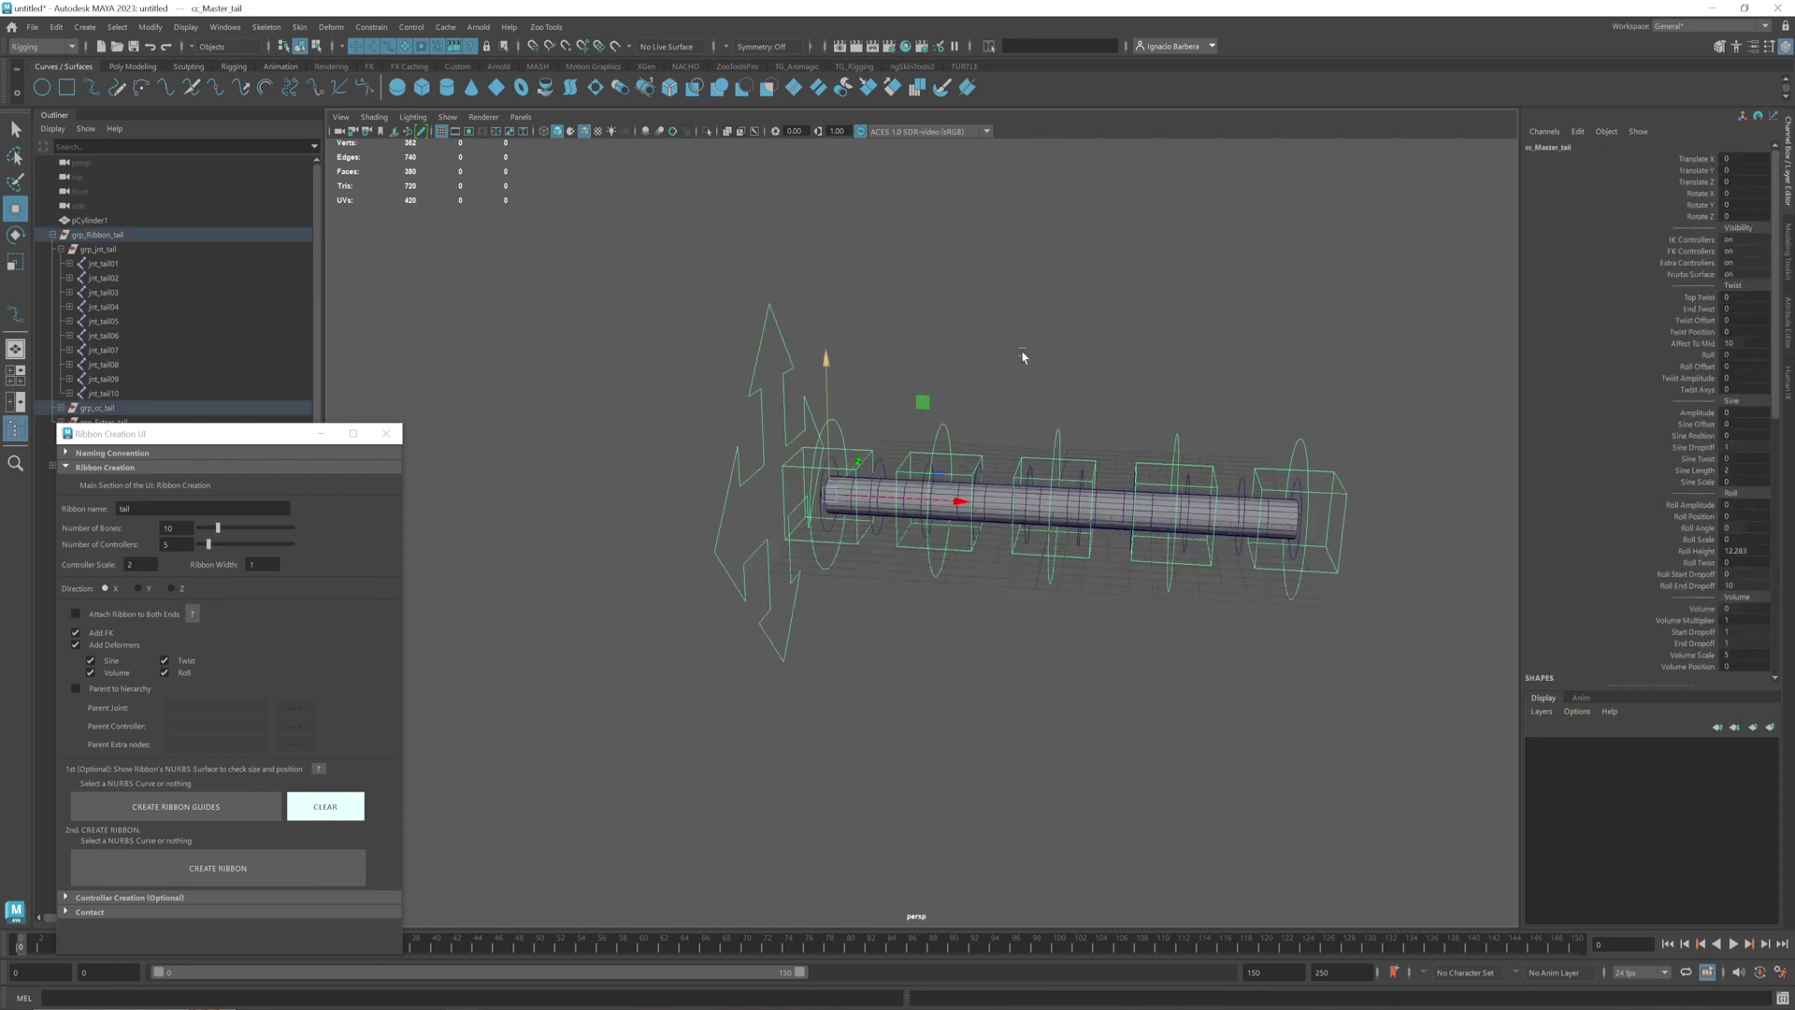
pyautogui.keyDown('alt'); pyautogui.moveTo(1022, 356); pyautogui.dragTo(1145, 360); pyautogui.keyUp('alt')
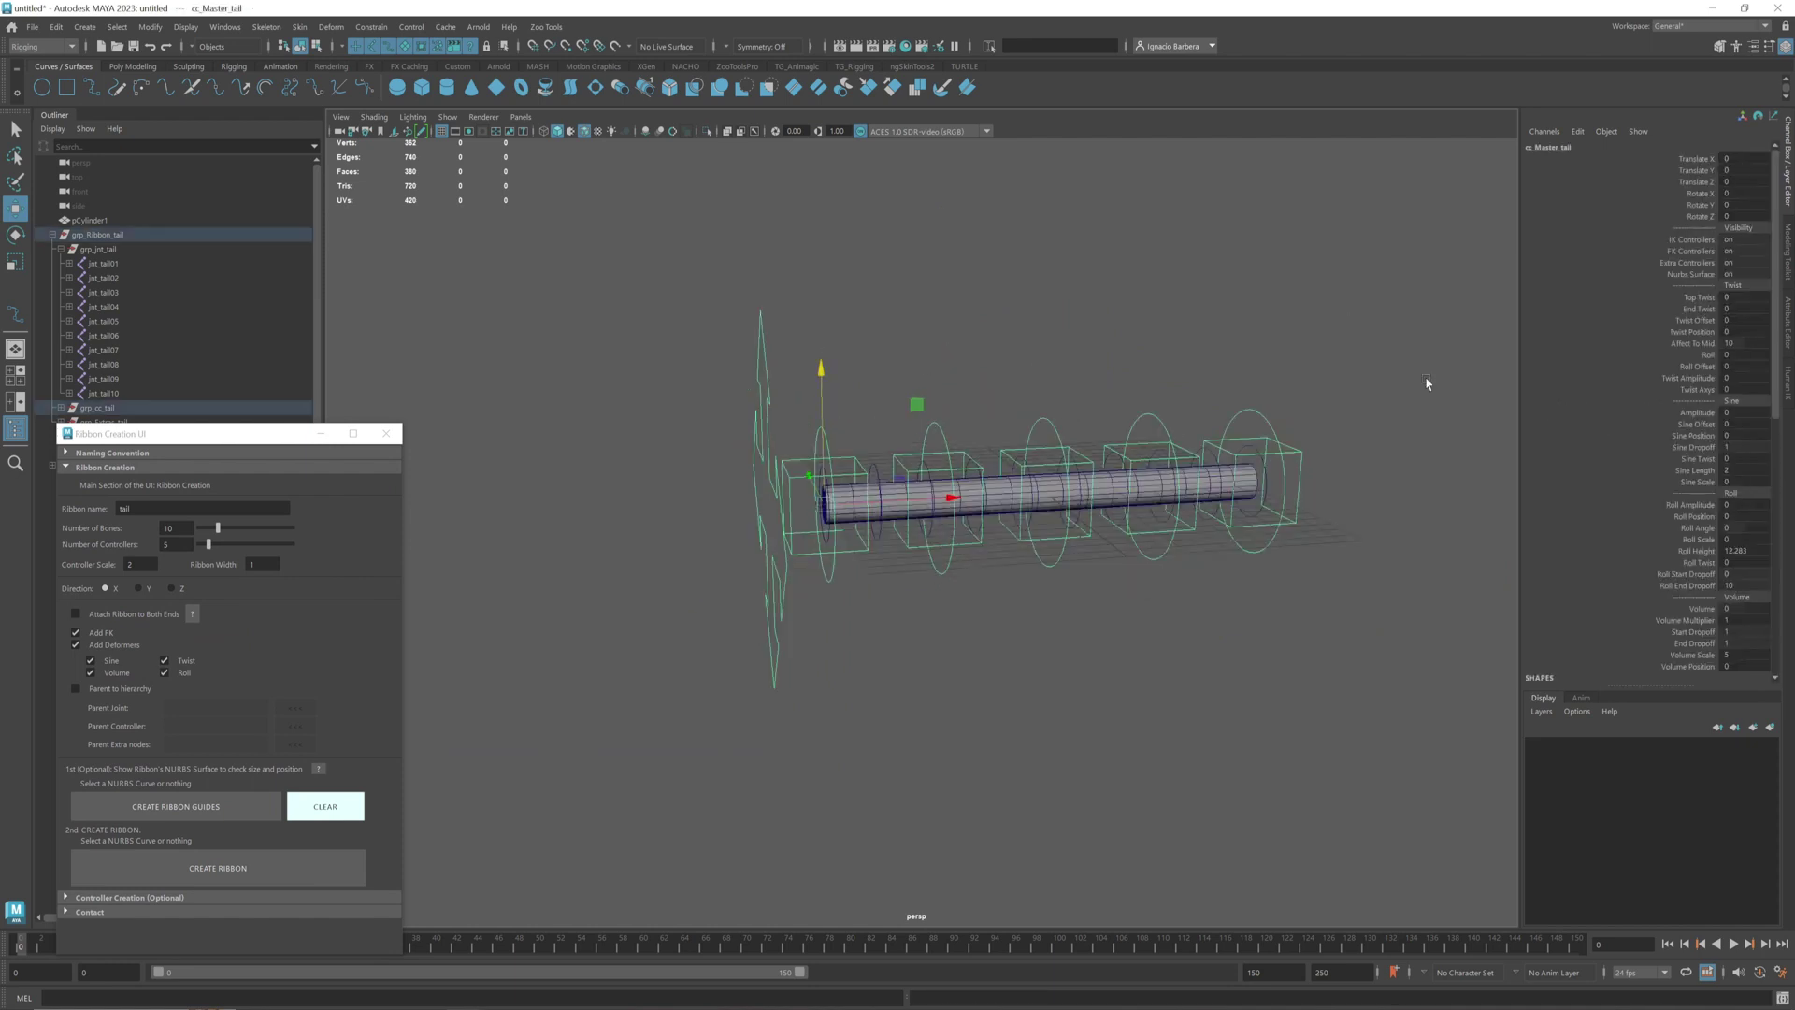
# Test a negative Top Twist on the master tail controller, and undo the change
pyautogui.click(1706, 297)
pyautogui.moveTo(1317, 321); pyautogui.dragTo(570, 365, button='middle')
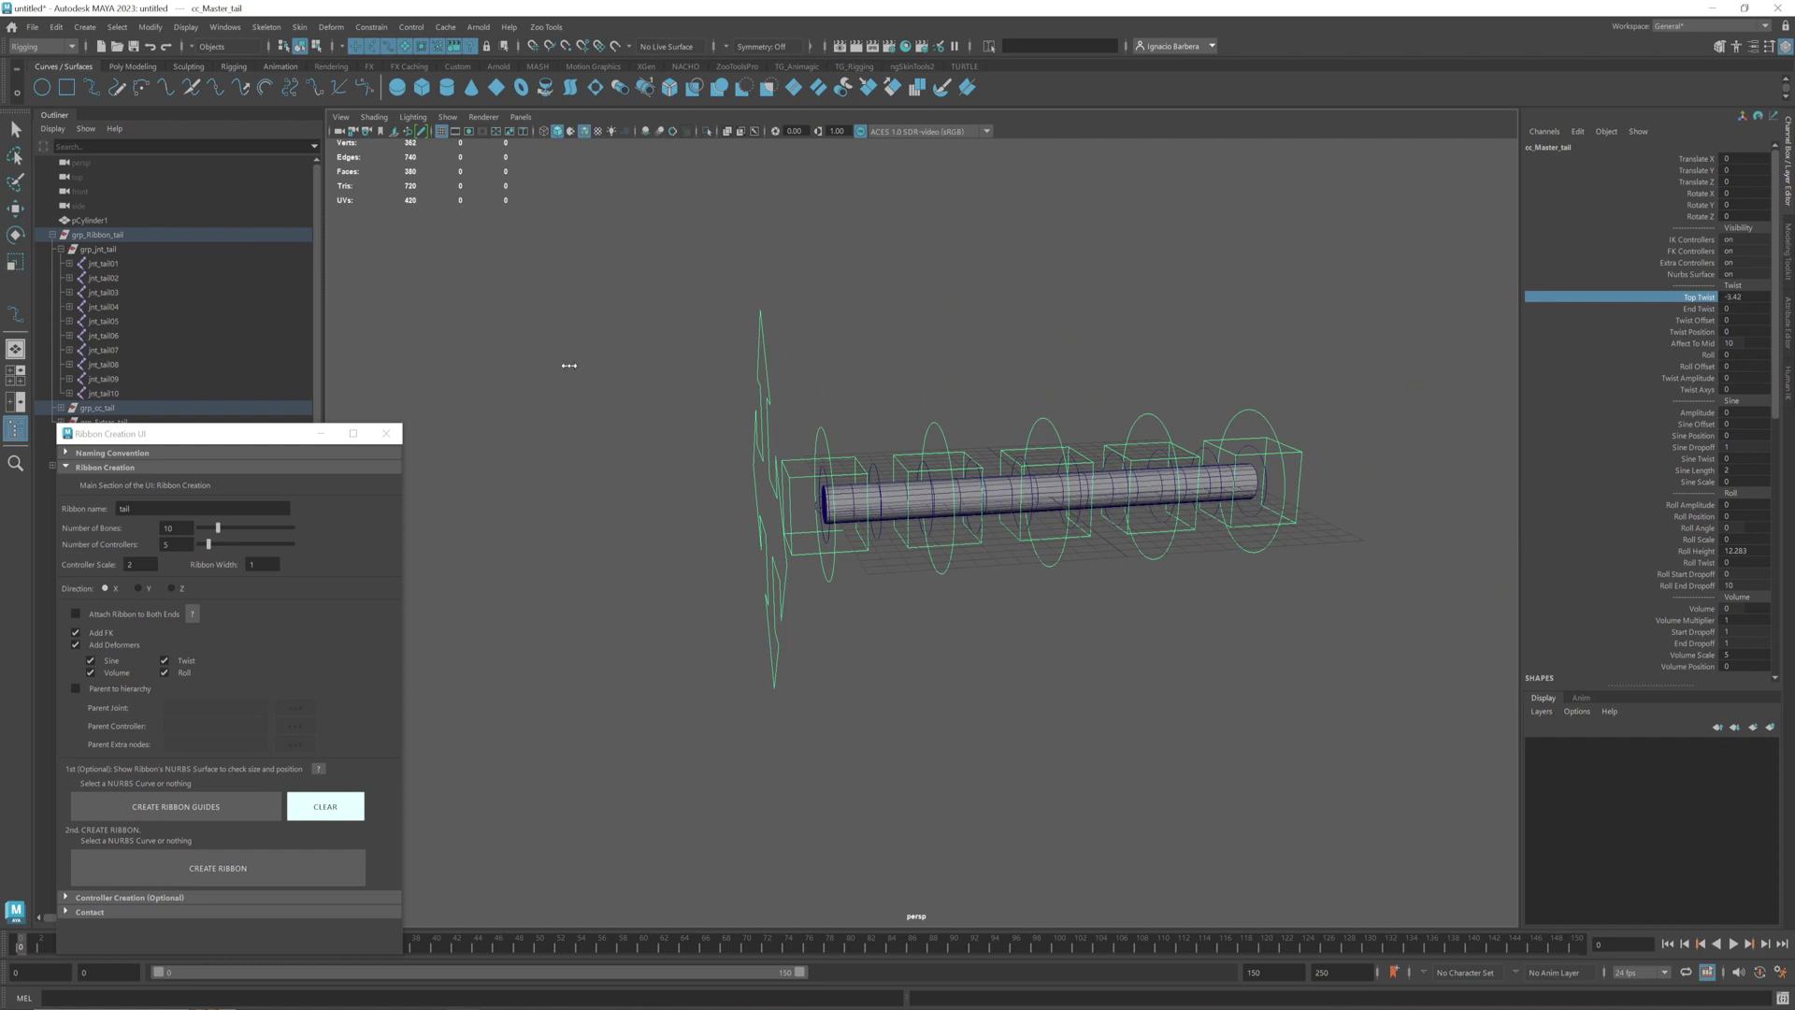
pyautogui.hotkey('ctrl', 'z')
# Set the master tail controller's Volume to 2 to bulge the middle of the cylinder
pyautogui.click(1704, 620)
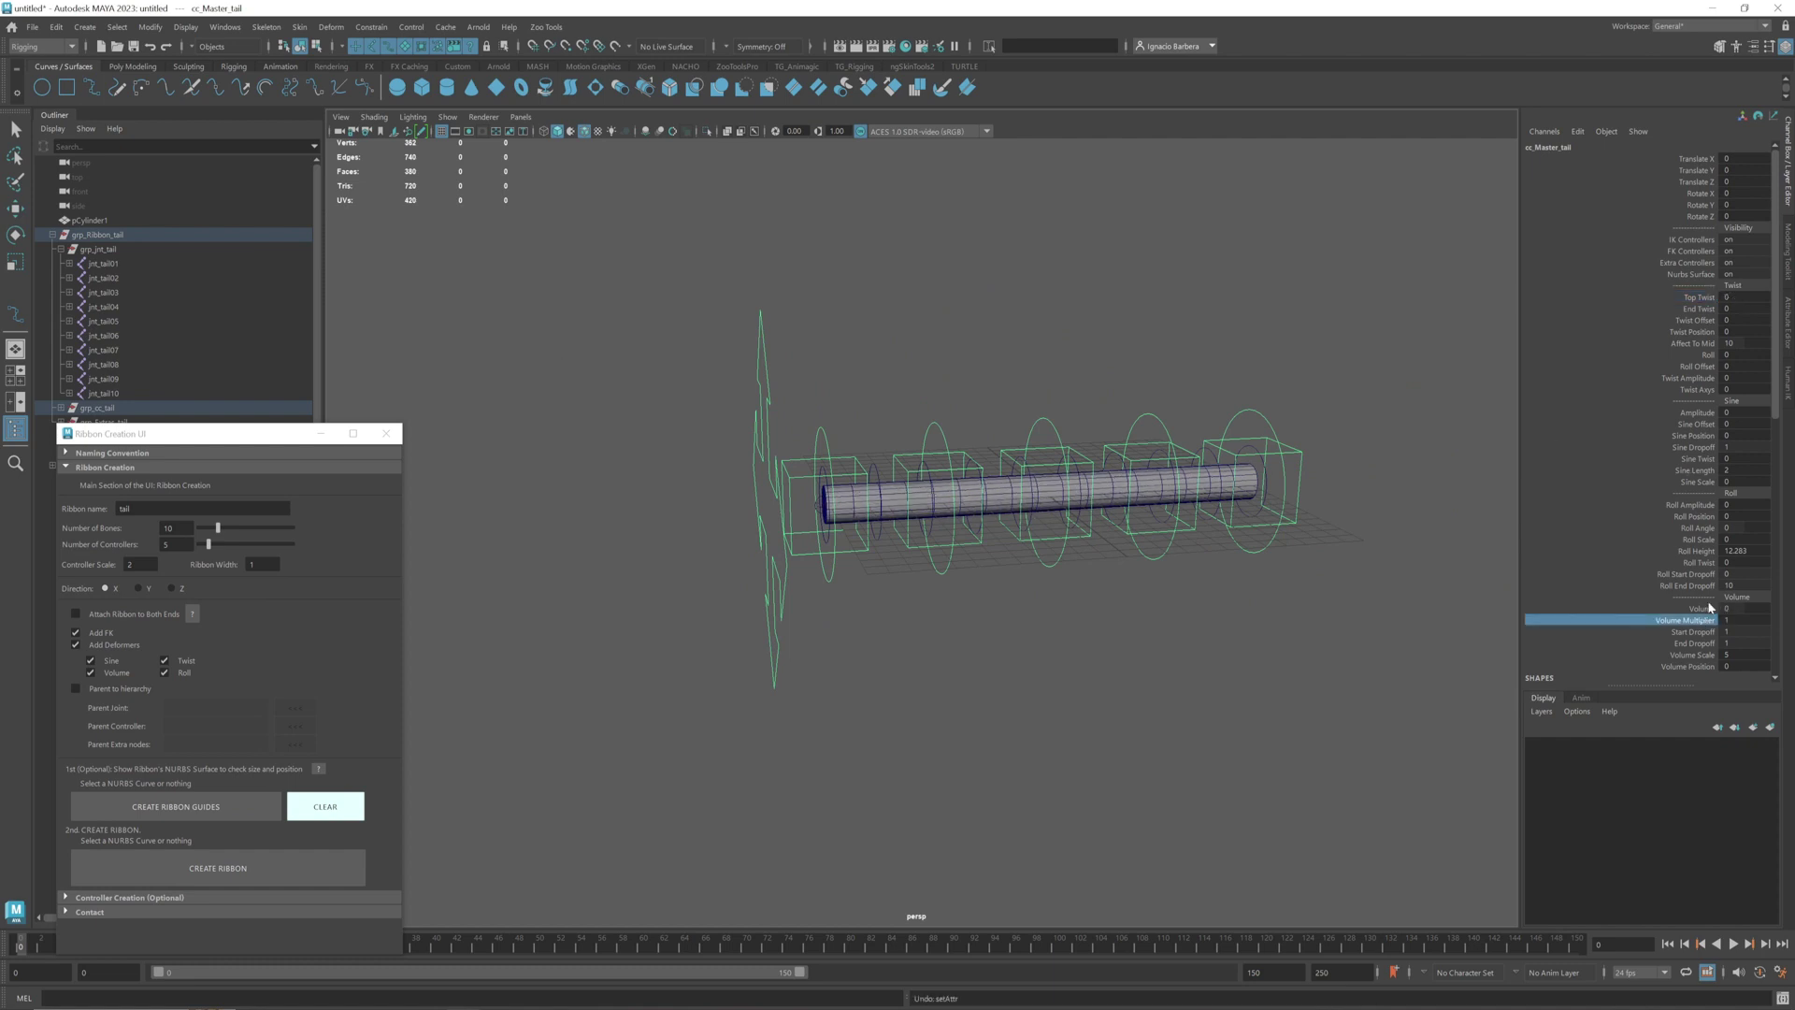
pyautogui.click(1701, 608)
pyautogui.moveTo(1150, 537); pyautogui.dragTo(1163, 538, button='middle')
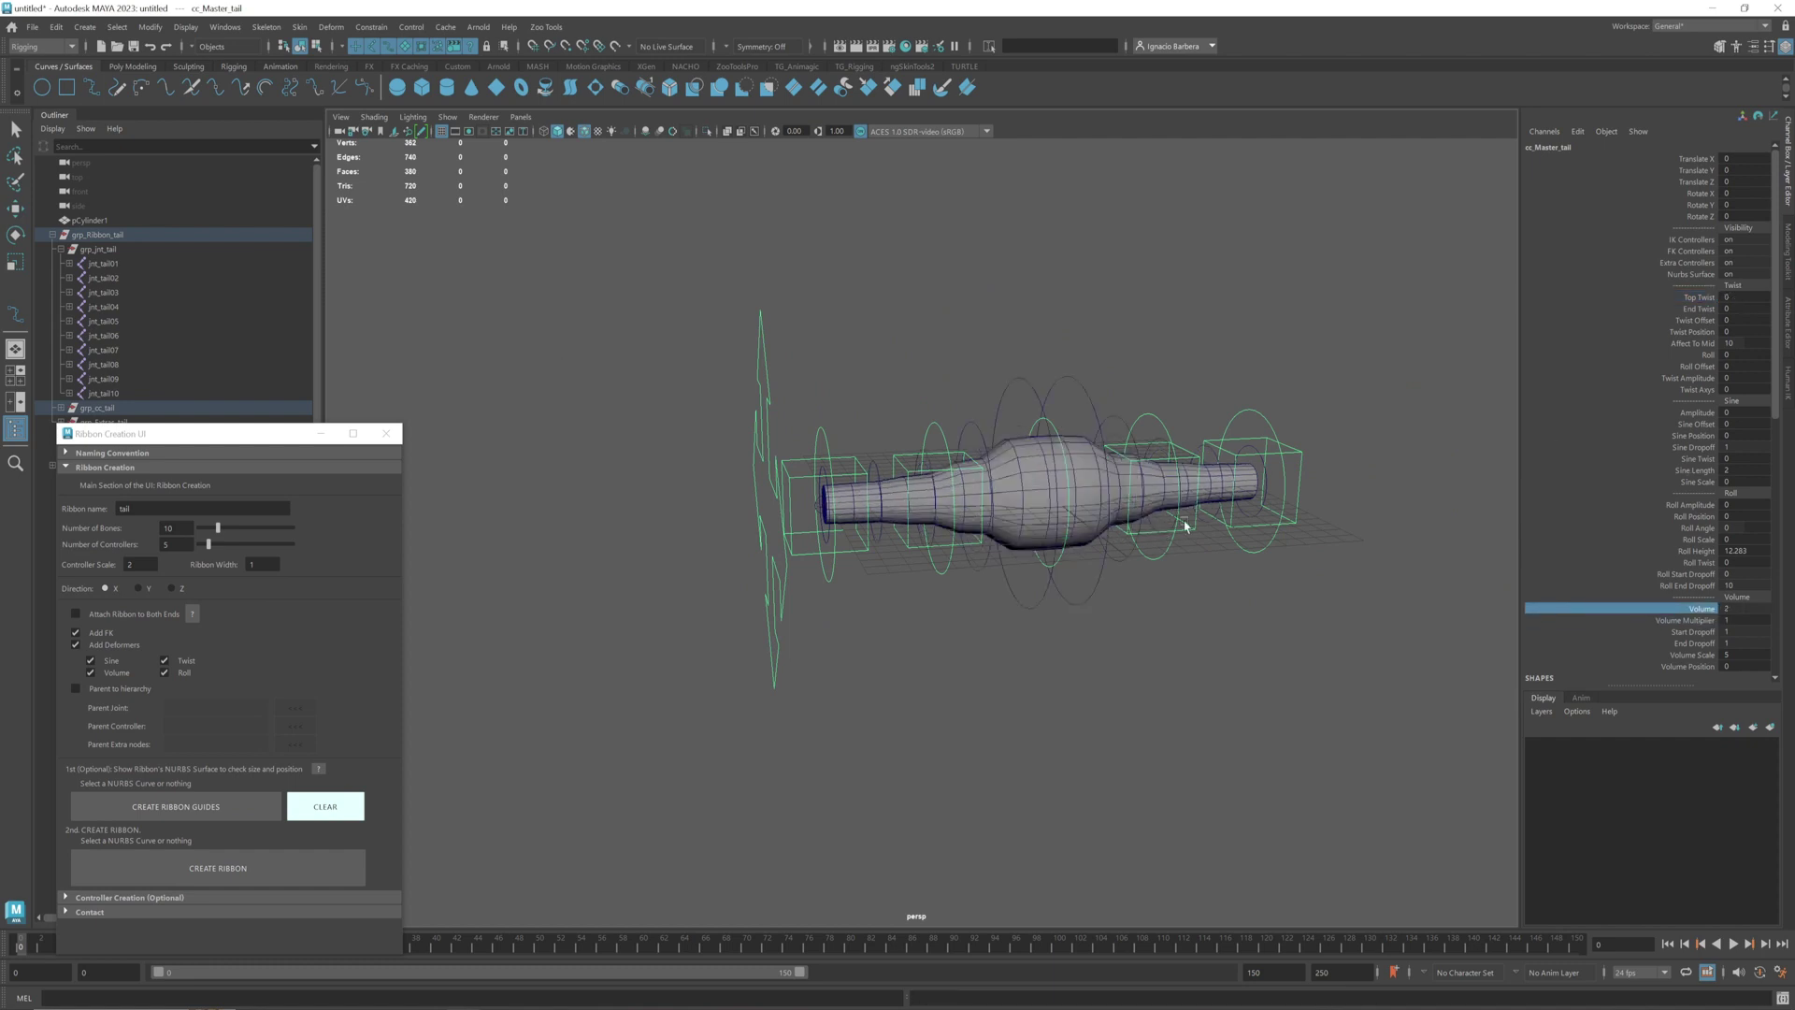
pyautogui.keyDown('alt'); pyautogui.moveTo(1184, 526); pyautogui.dragTo(1616, 536, button='right'); pyautogui.keyUp('alt')
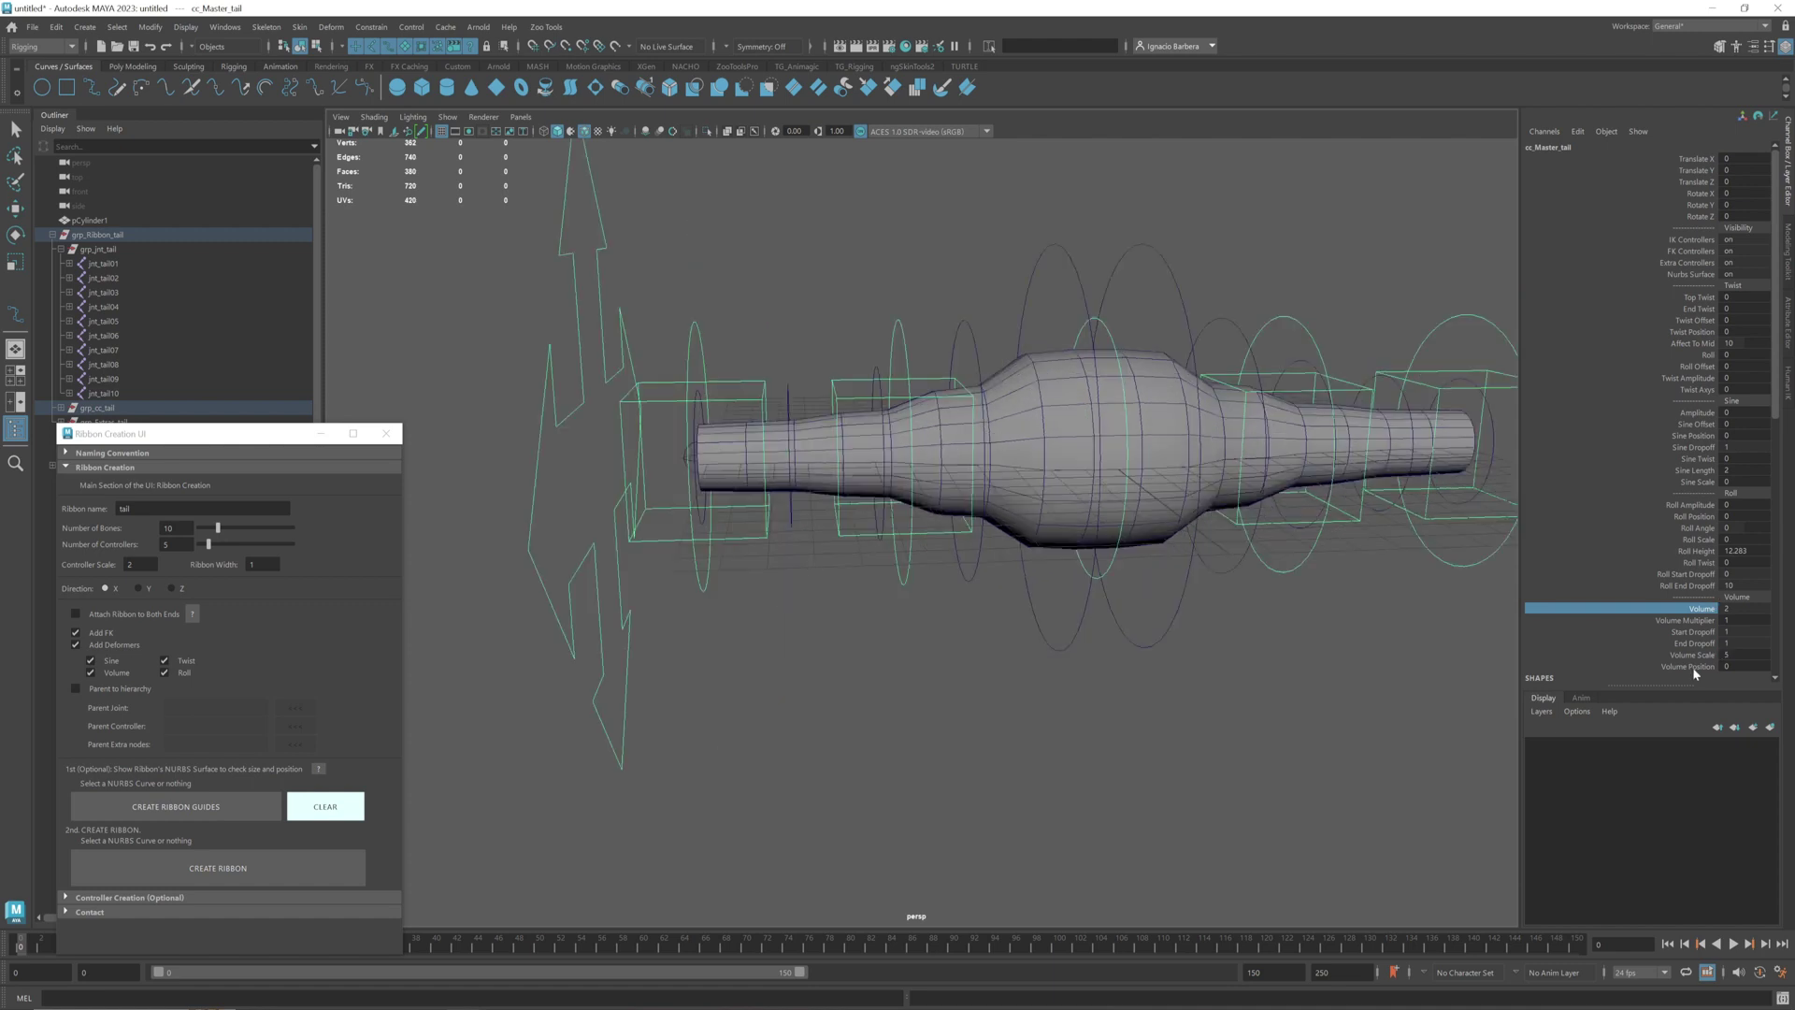
# Test a change of the master tail controller's Volume Position, and undo it
pyautogui.click(1693, 669)
pyautogui.moveTo(1266, 601); pyautogui.dragTo(1278, 604, button='middle')
pyautogui.hotkey('ctrl', 'z')
# Set the Sine deformer's Amplitude to -0.6 and its Sine Position to 4.6
pyautogui.click(1697, 413)
pyautogui.moveTo(1697, 413); pyautogui.dragTo(1318, 434, button='middle')
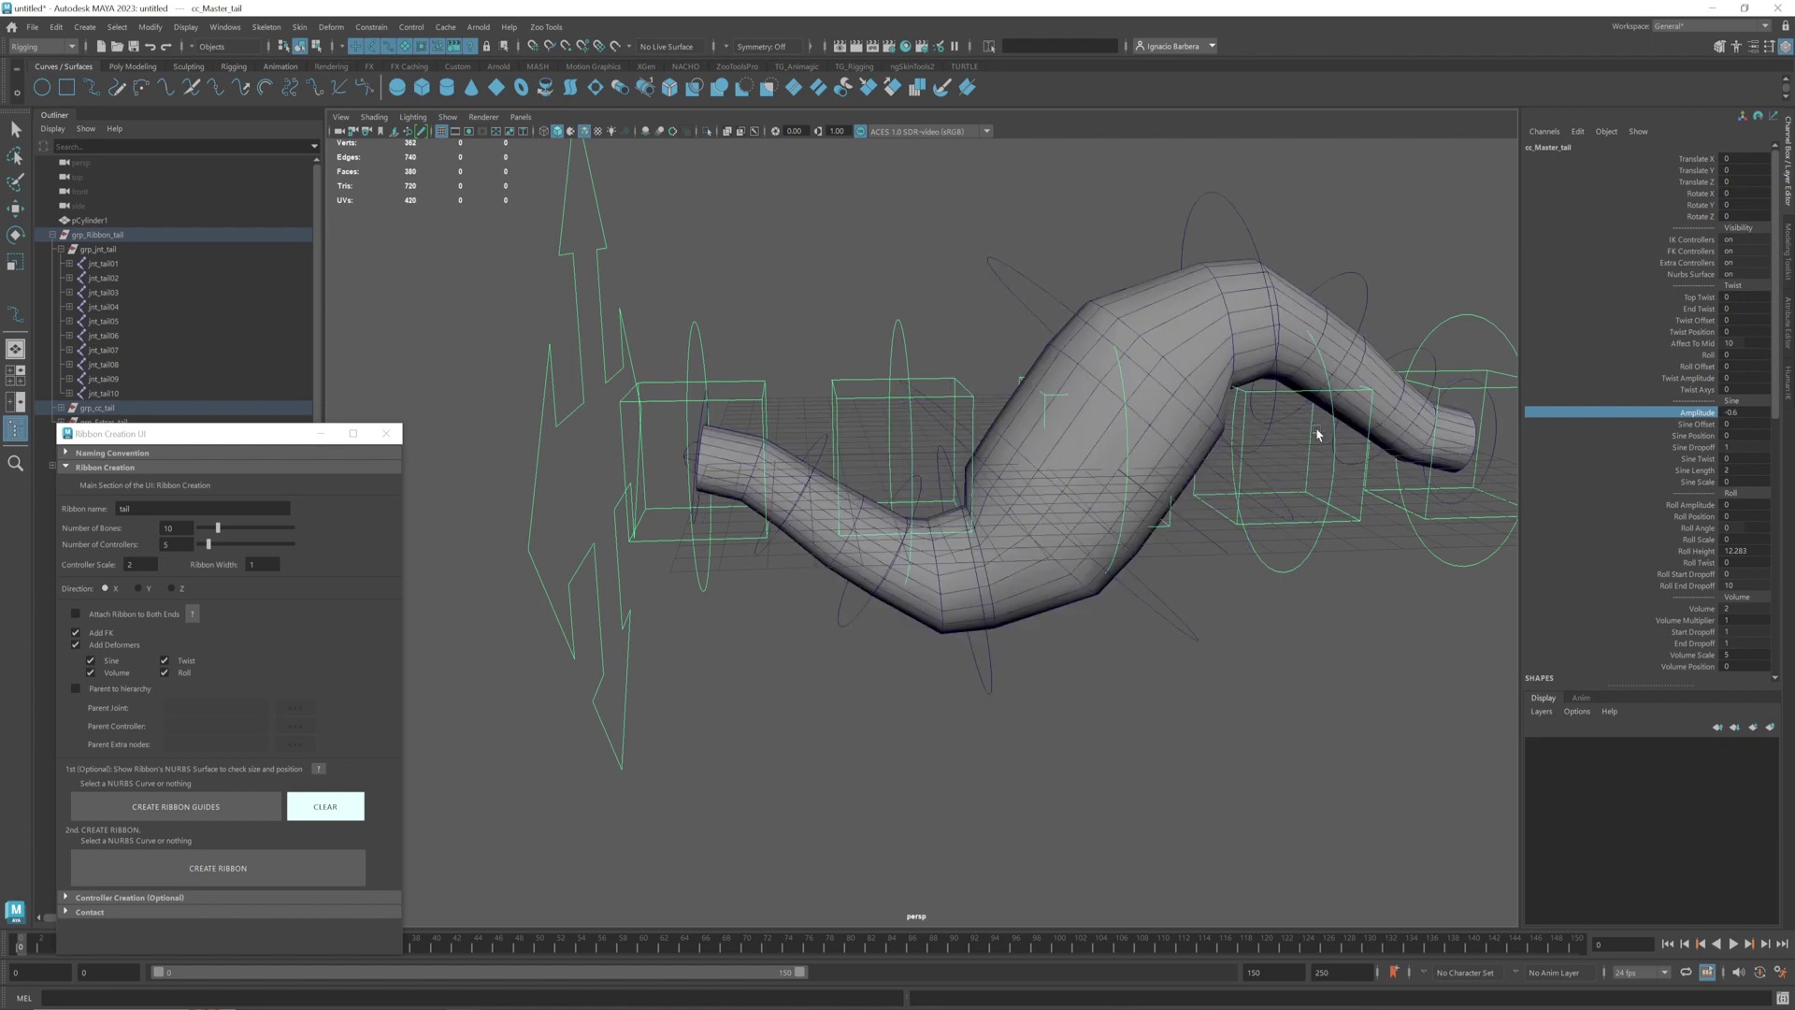
pyautogui.click(1695, 436)
pyautogui.moveTo(1695, 436); pyautogui.dragTo(1340, 465, button='middle')
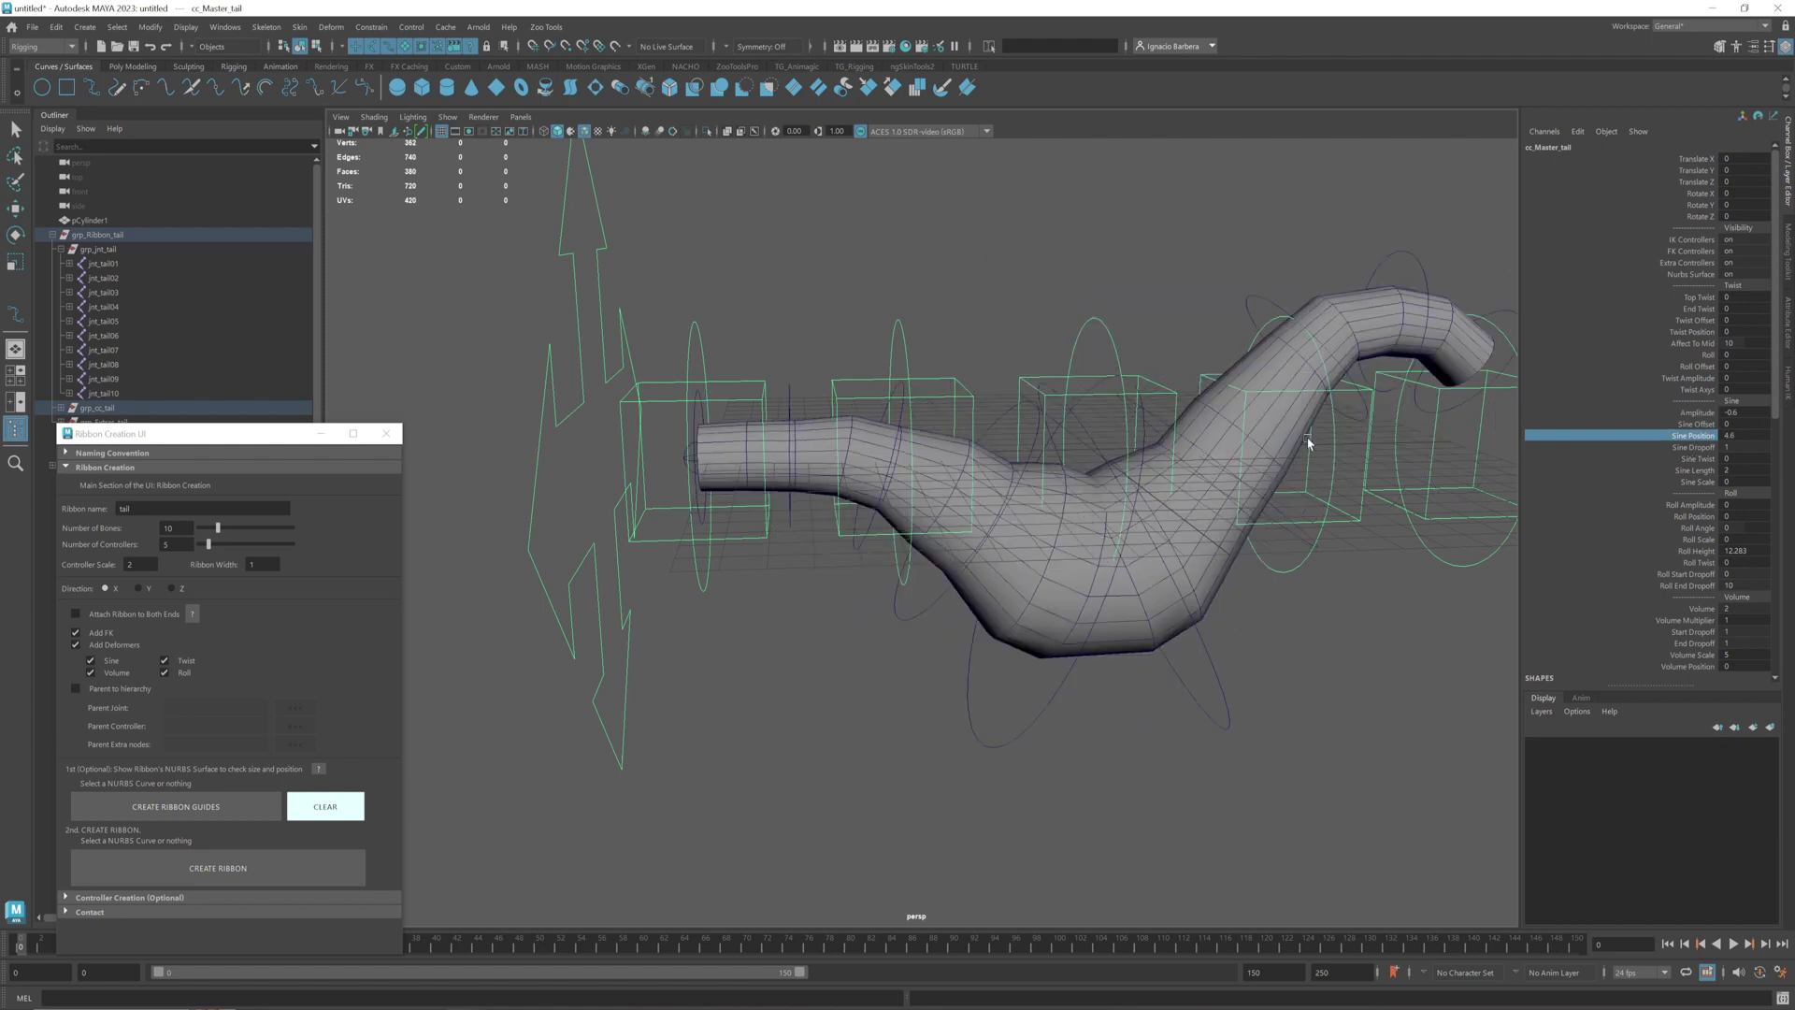
# Test a positive Roll Amplitude on the waved tail, and undo the roll and sine changes
pyautogui.click(1690, 505)
pyautogui.moveTo(1327, 505); pyautogui.dragTo(1772, 514, button='middle')
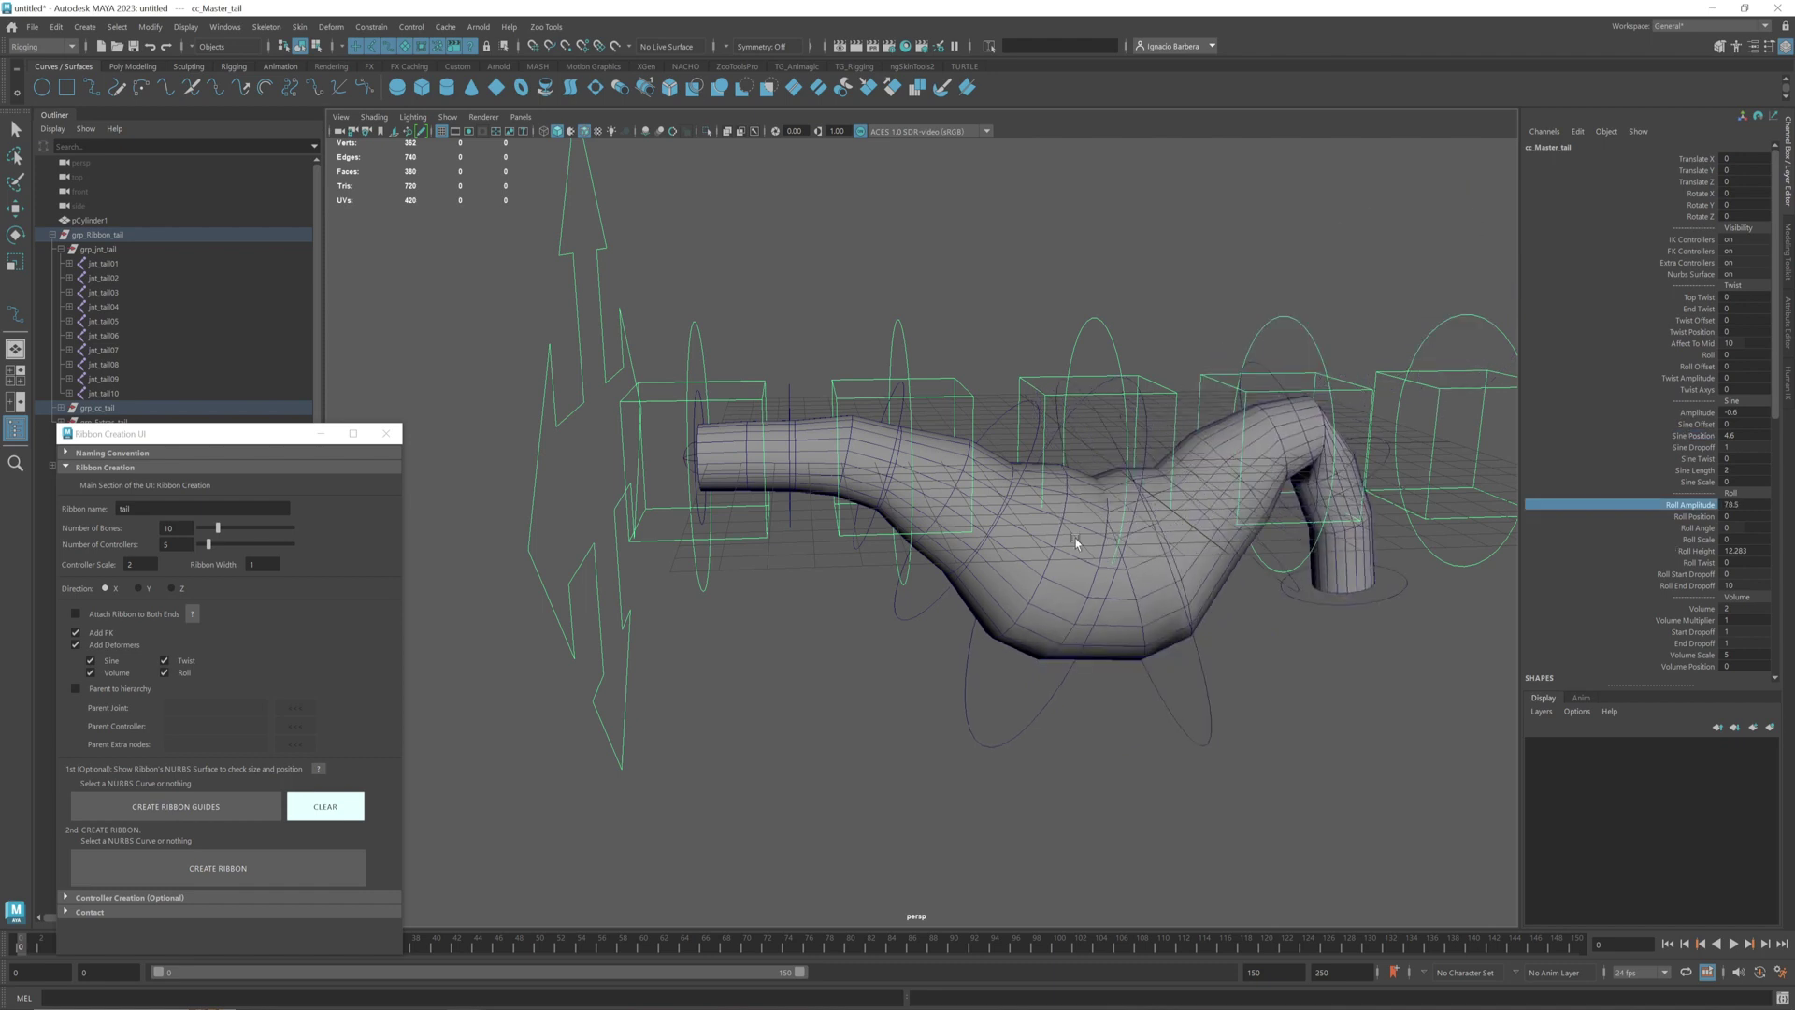
pyautogui.hotkey('ctrl', 'z')
pyautogui.hotkey('ctrl', 'z')
pyautogui.hotkey('ctrl', 'z')
pyautogui.hotkey('ctrl', 'z')
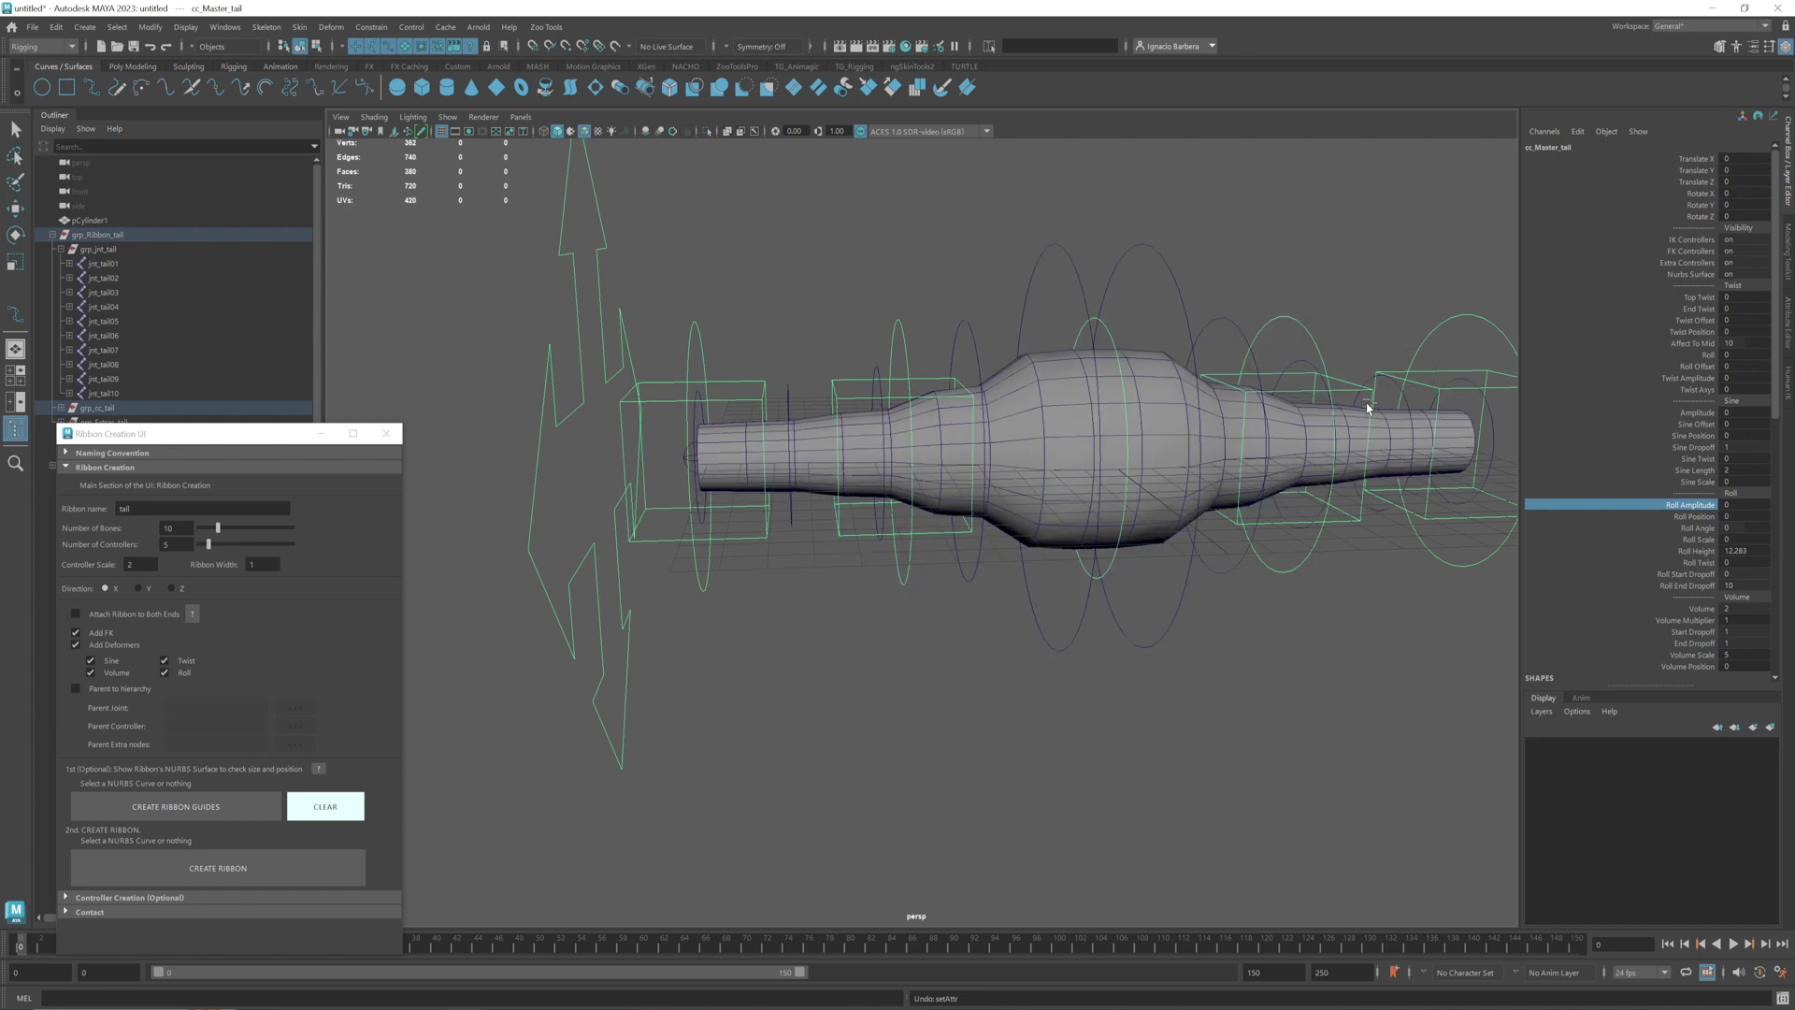
# Curl the tail with a Roll Amplitude of about 240, and adjust its Roll Position and Roll Angle
pyautogui.moveTo(1085, 625); pyautogui.dragTo(1246, 608, button='middle')
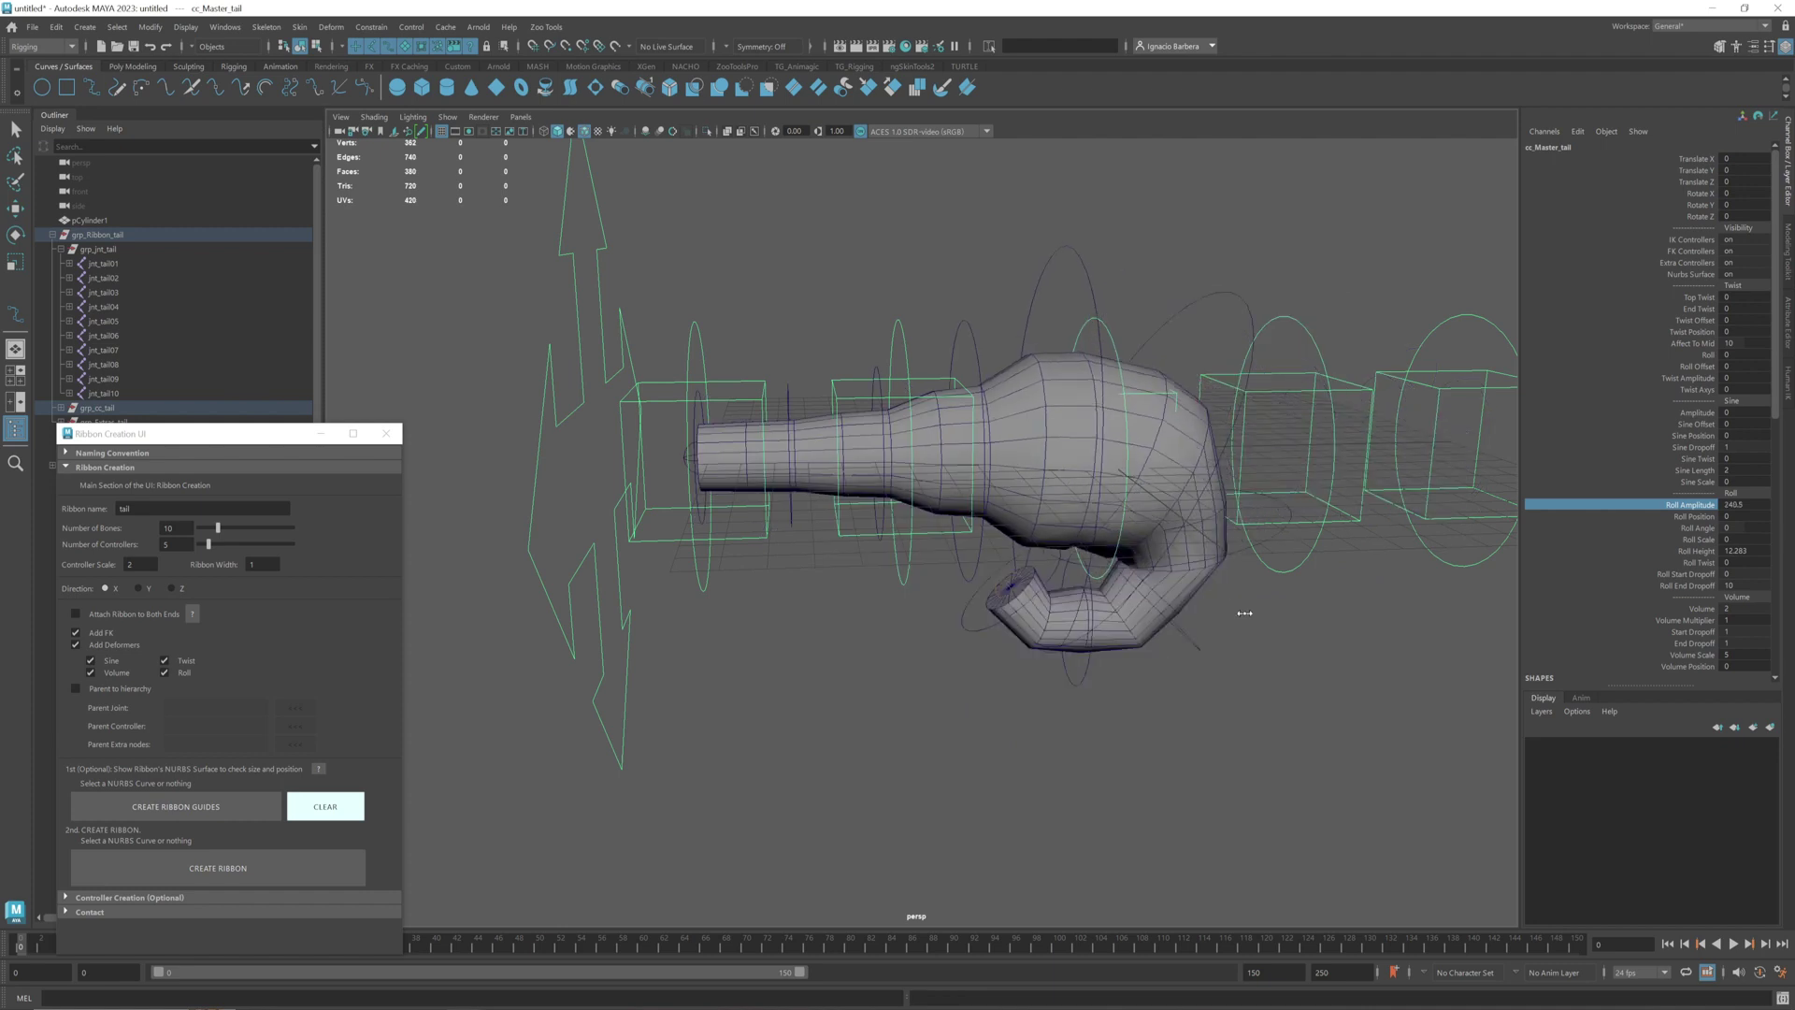
pyautogui.click(1694, 516)
pyautogui.moveTo(1384, 549); pyautogui.dragTo(1136, 548, button='middle')
pyautogui.click(1698, 527)
pyautogui.moveTo(1403, 531); pyautogui.dragTo(1461, 474, button='middle')
pyautogui.click(1694, 517)
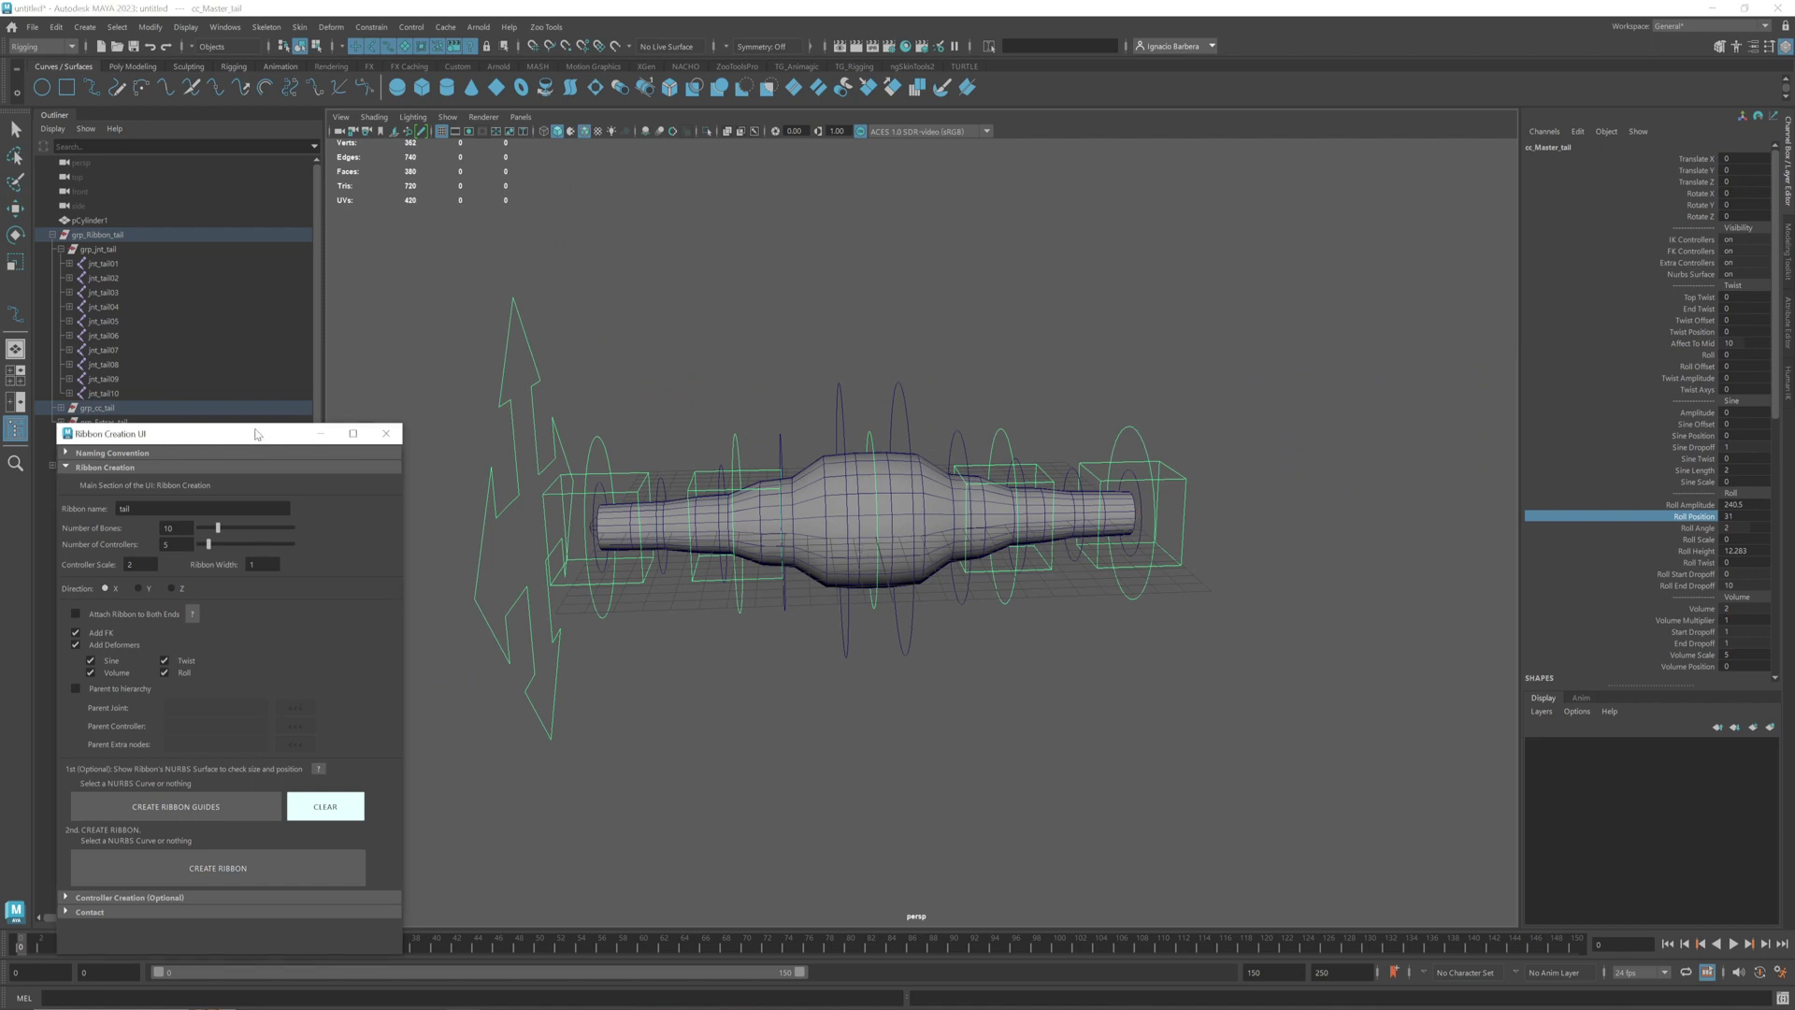
# Move the Ribbon Creation window clear of the Outliner
pyautogui.moveTo(267, 436); pyautogui.dragTo(335, 272)
pyautogui.moveTo(334, 274); pyautogui.dragTo(334, 252)
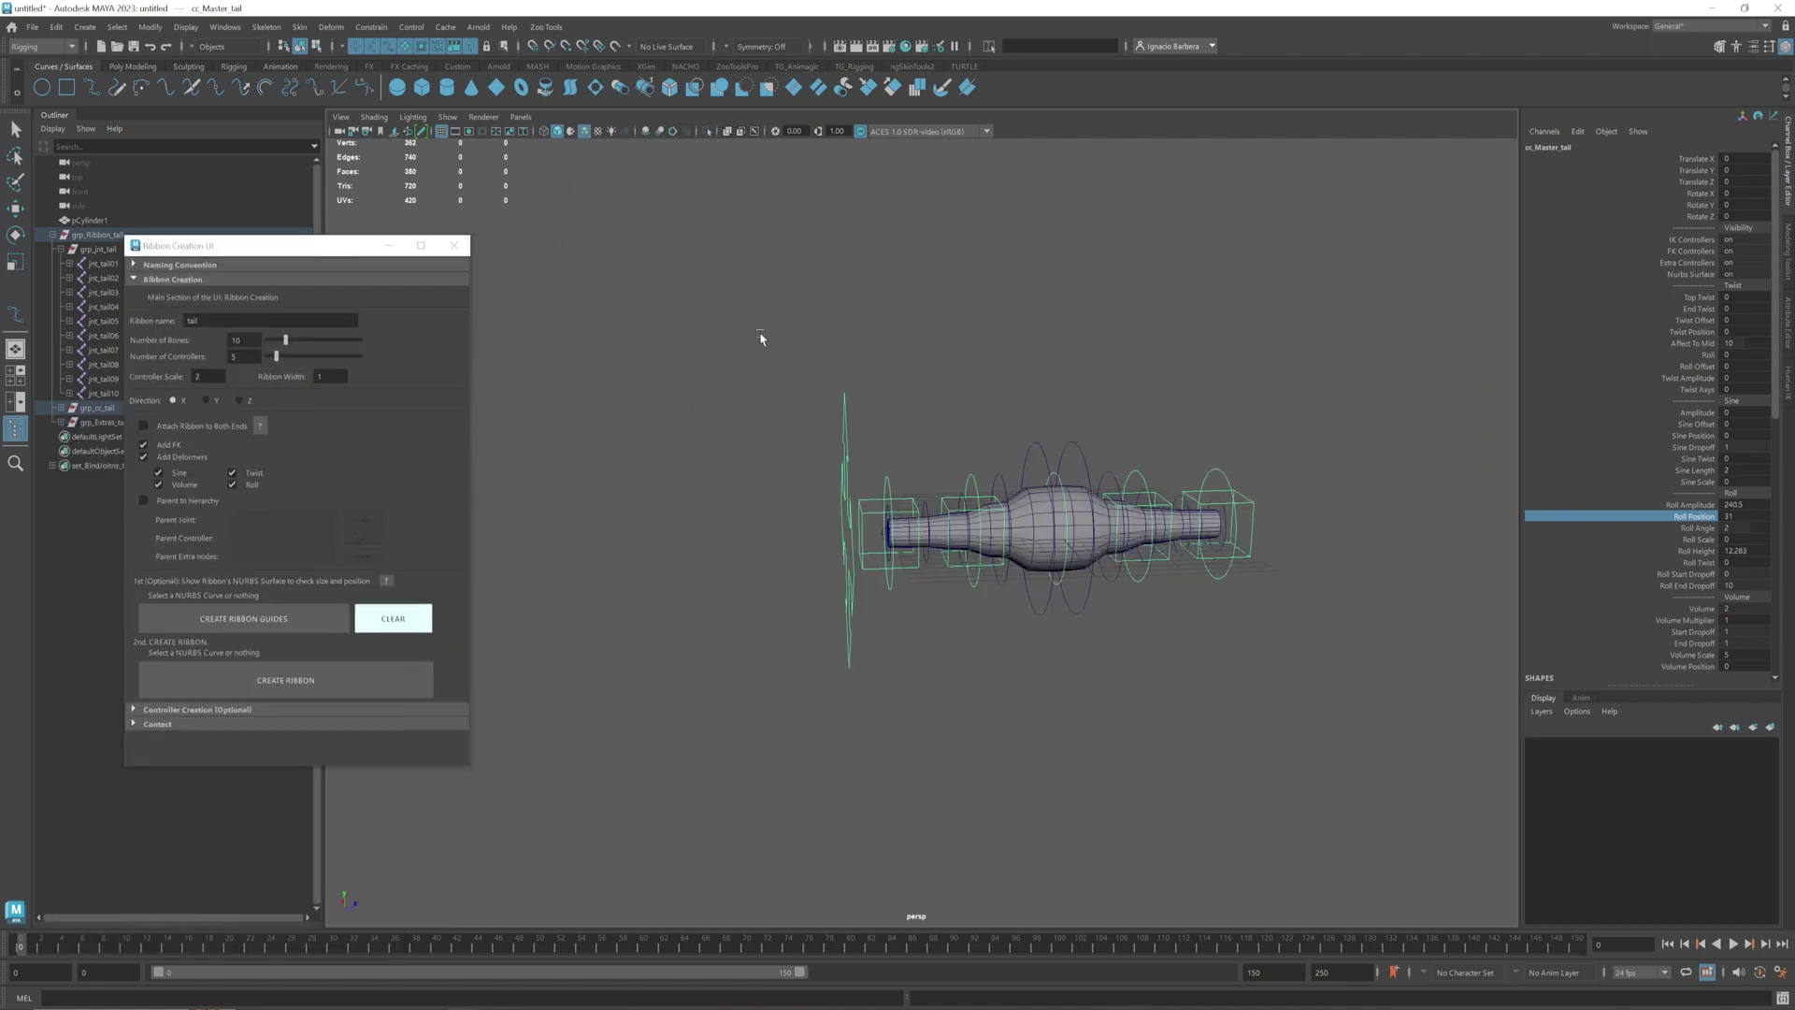
pyautogui.keyDown('alt'); pyautogui.moveTo(1010, 523); pyautogui.dragTo(1078, 561); pyautogui.keyUp('alt')
pyautogui.moveTo(280, 247); pyautogui.dragTo(469, 223)
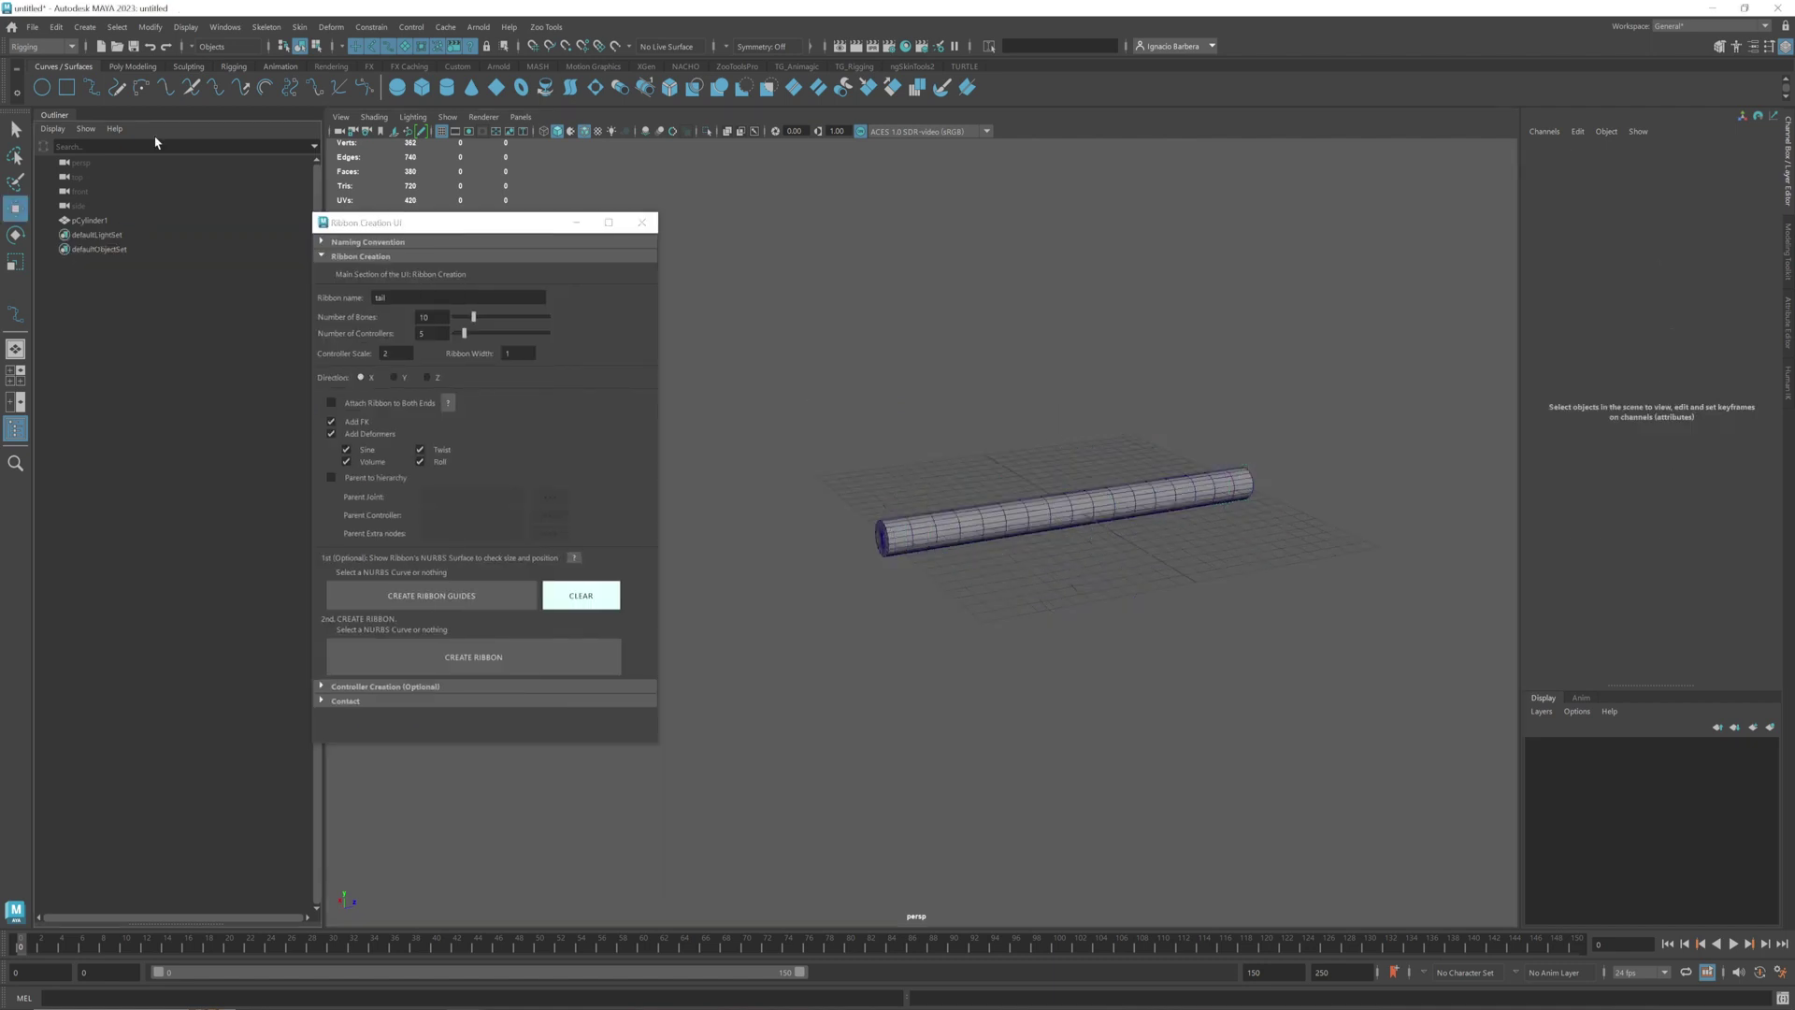
# Draw a winding NURBS curve in the scene, starting from the cylinder's end
pyautogui.click(92, 87)
pyautogui.keyDown('alt'); pyautogui.moveTo(822, 412); pyautogui.dragTo(828, 491); pyautogui.keyUp('alt')
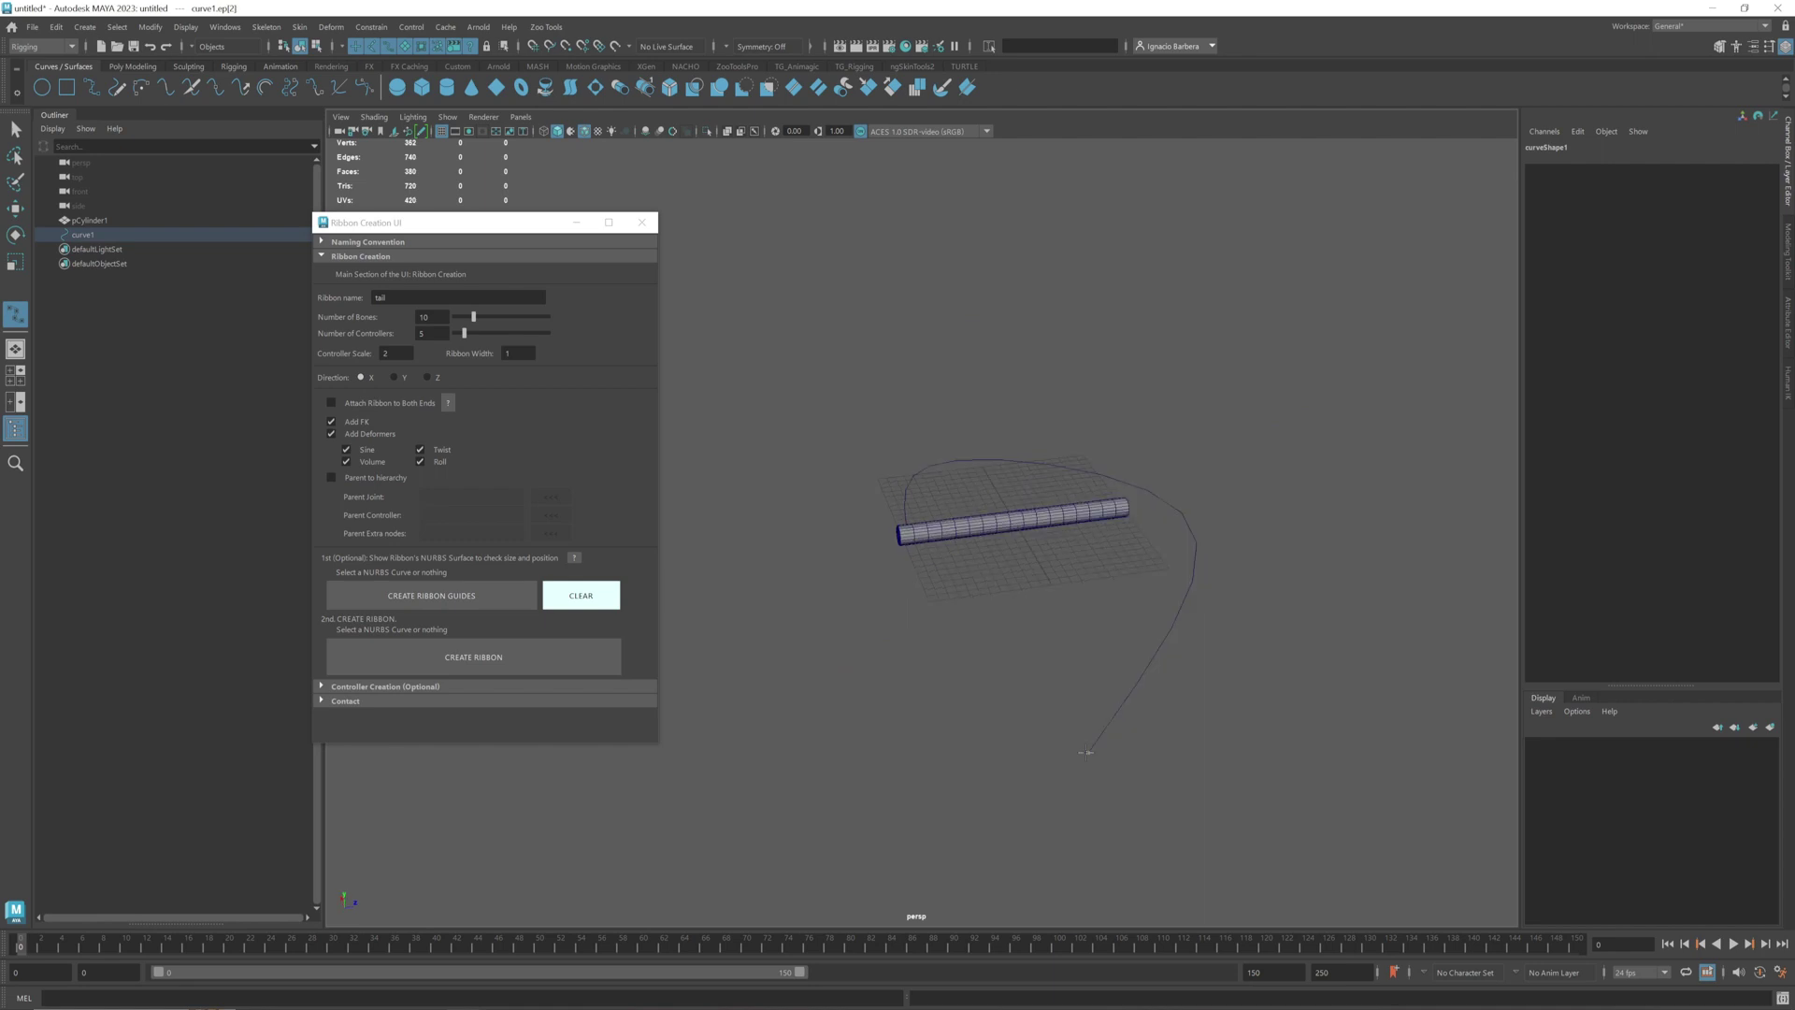
pyautogui.keyDown('alt'); pyautogui.moveTo(1086, 752); pyautogui.dragTo(1145, 696); pyautogui.keyUp('alt')
pyautogui.click(1234, 402)
pyautogui.keyDown('alt'); pyautogui.moveTo(1247, 477); pyautogui.dragTo(1362, 461); pyautogui.keyUp('alt')
pyautogui.press('w')
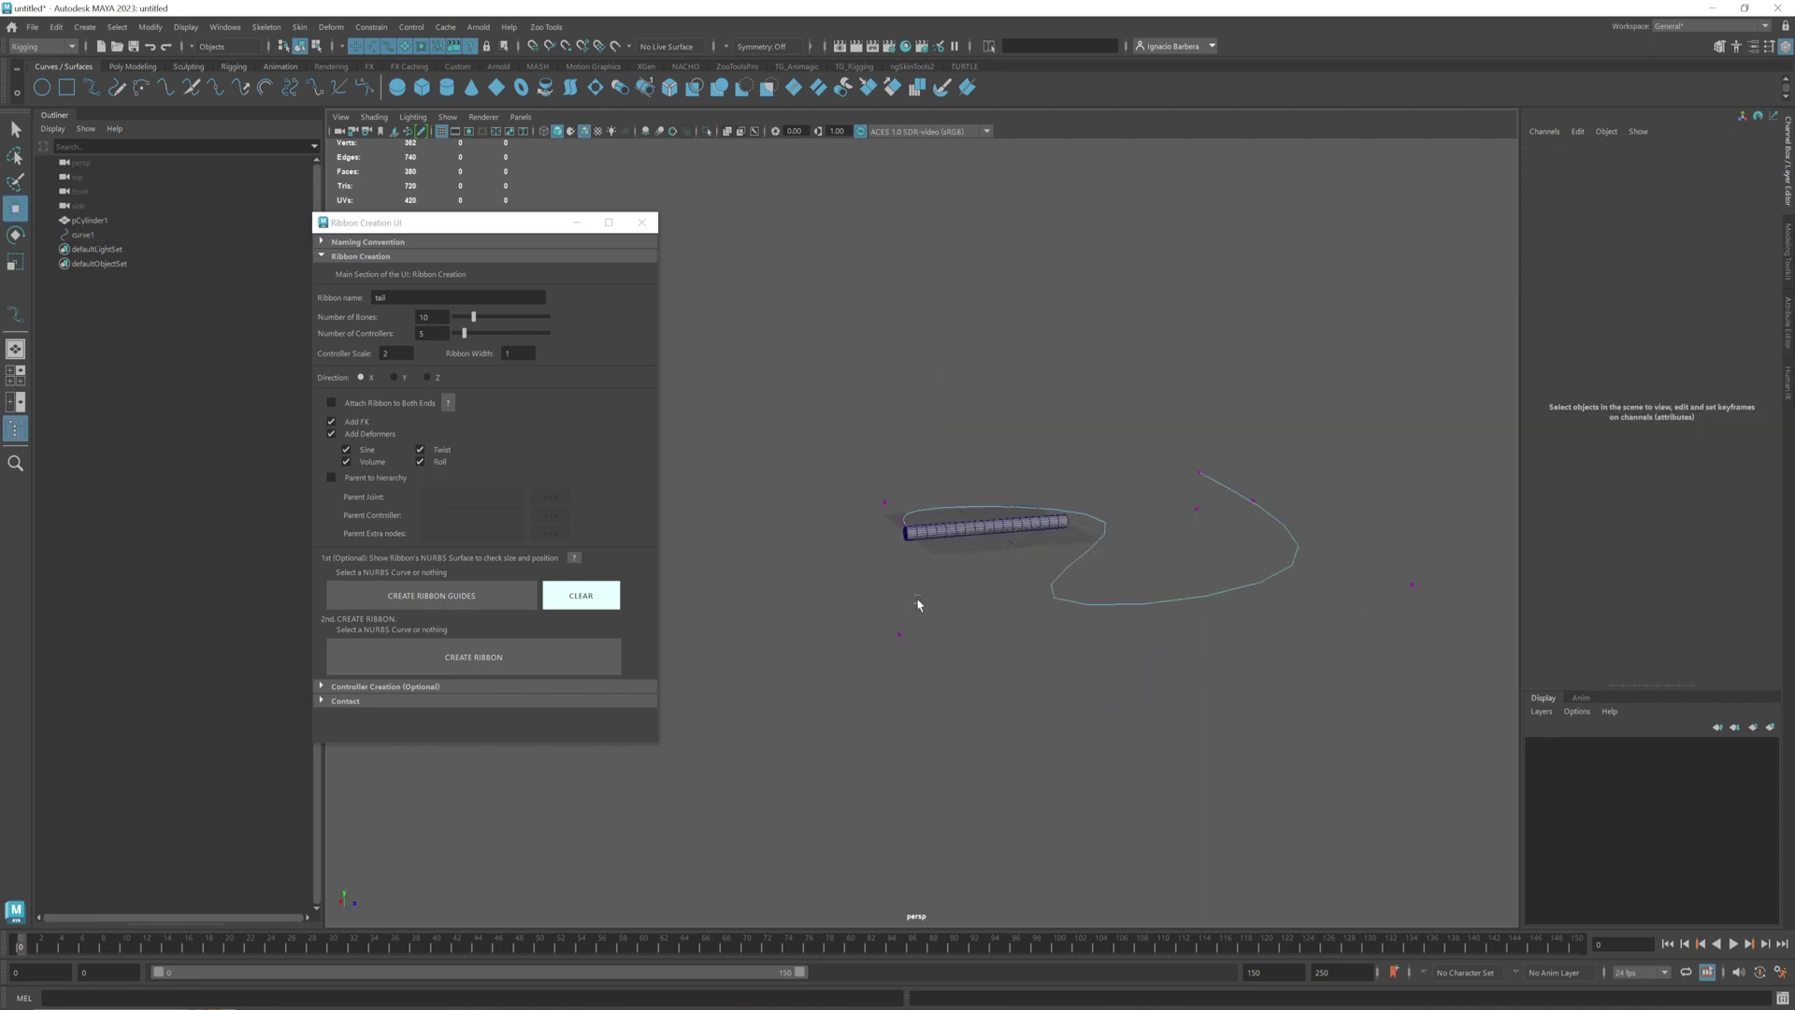
# Raise the curve's middle and end control vertices to bend it into a three-dimensional loop
pyautogui.click(900, 635)
pyautogui.moveTo(898, 480); pyautogui.dragTo(898, 126)
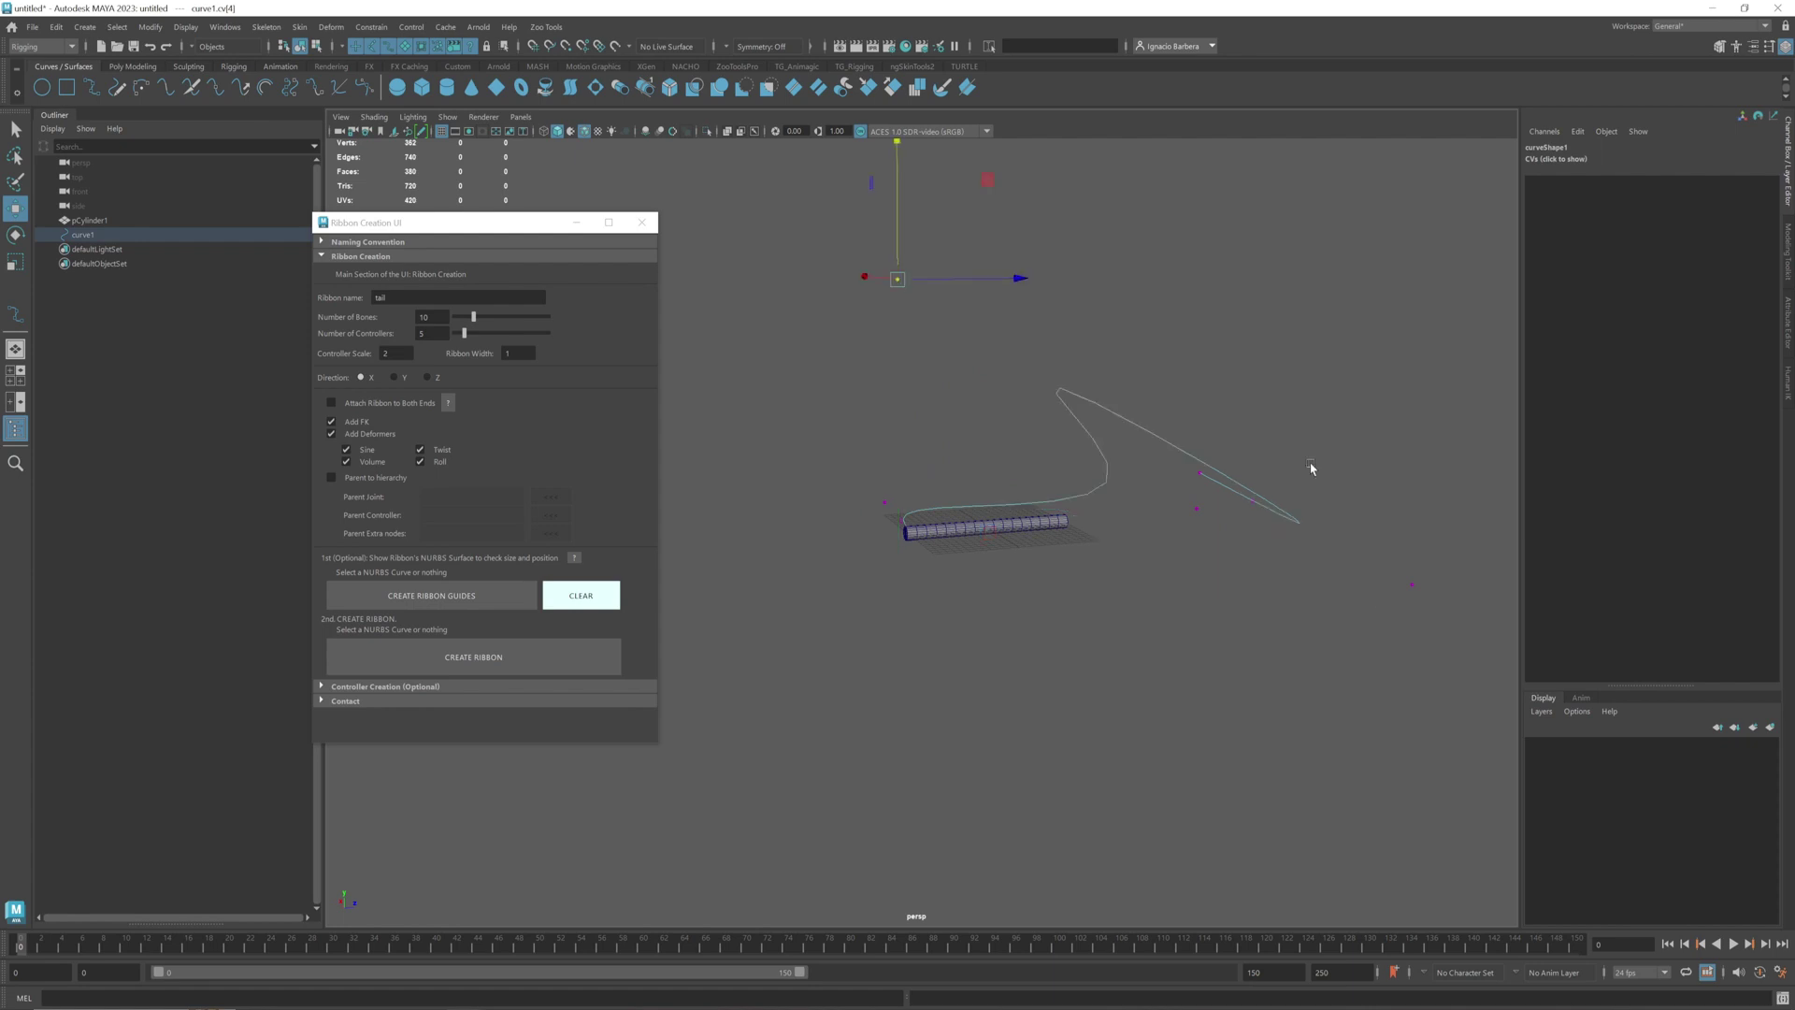
pyautogui.click(1199, 473)
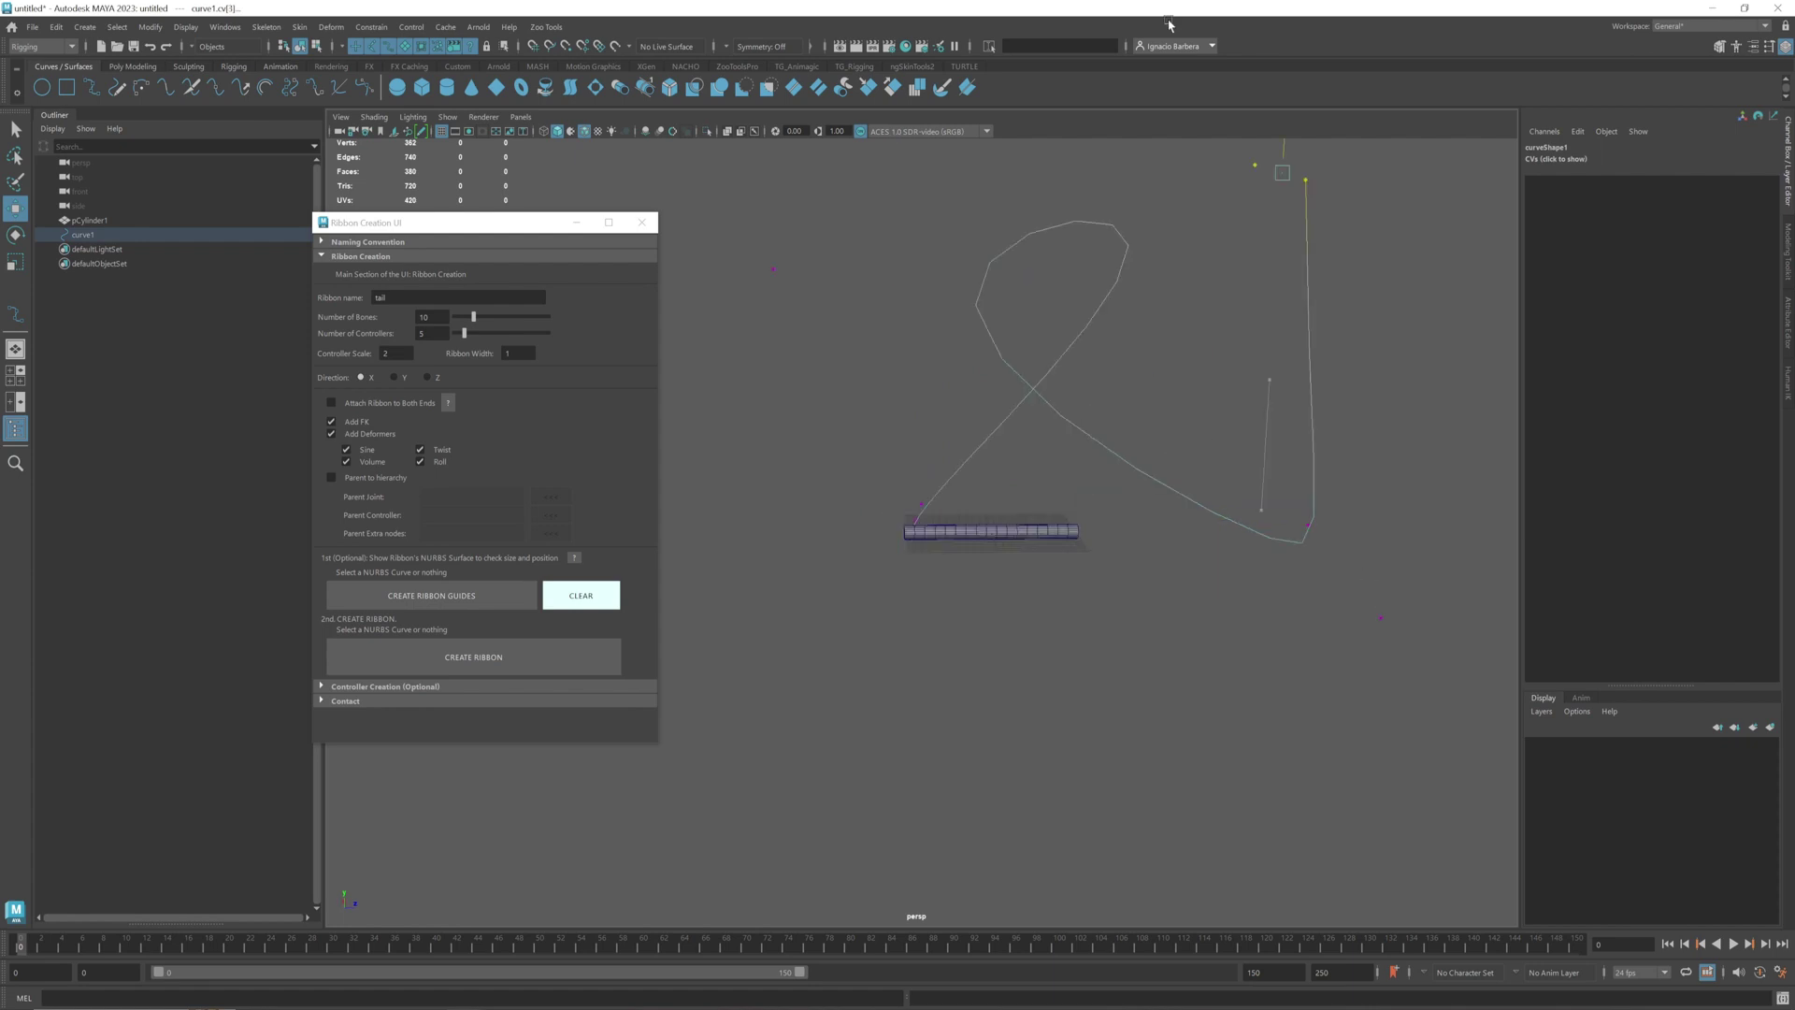
pyautogui.moveTo(1170, 25); pyautogui.dragTo(1177, 32)
pyautogui.keyDown('alt'); pyautogui.moveTo(1122, 295); pyautogui.dragTo(1321, 322); pyautogui.keyUp('alt')
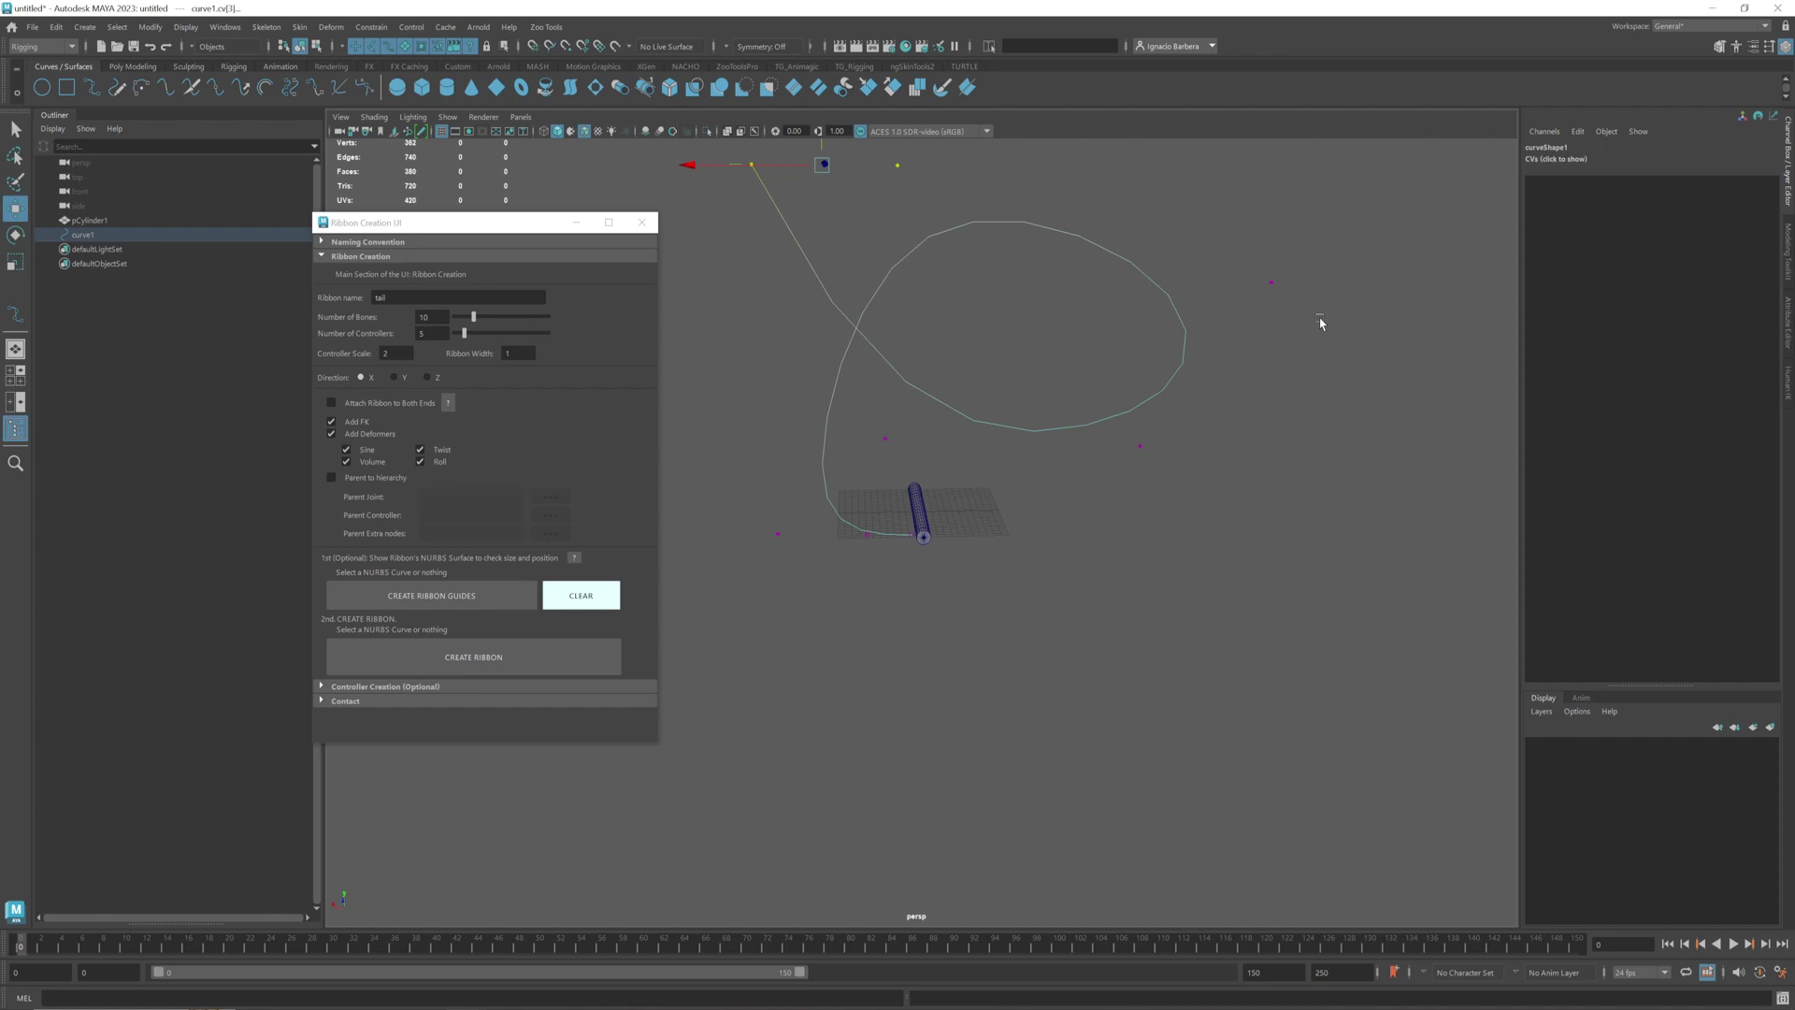
# Return the curve to object mode, create ribbon guides from it in the X direction, and inspect the guide surface
pyautogui.moveTo(1006, 526); pyautogui.dragTo(1126, 458, button='right')
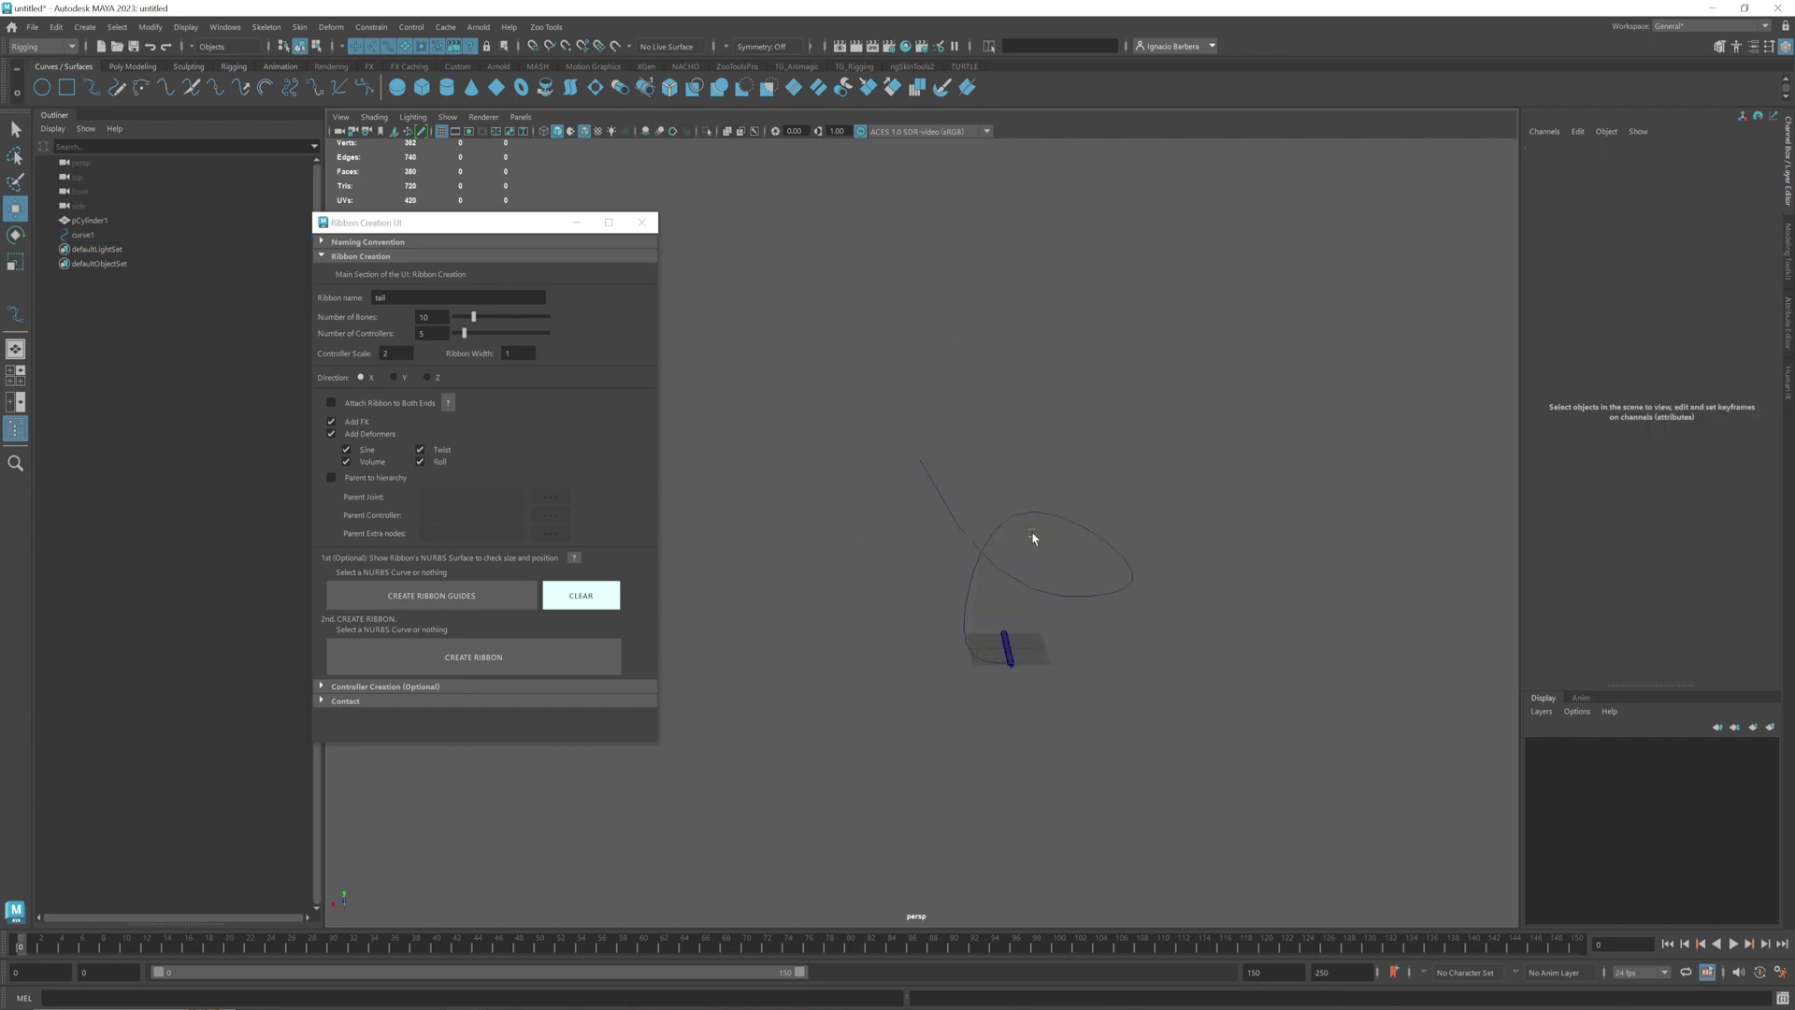
pyautogui.keyDown('alt'); pyautogui.moveTo(1033, 537); pyautogui.dragTo(1014, 658); pyautogui.keyUp('alt')
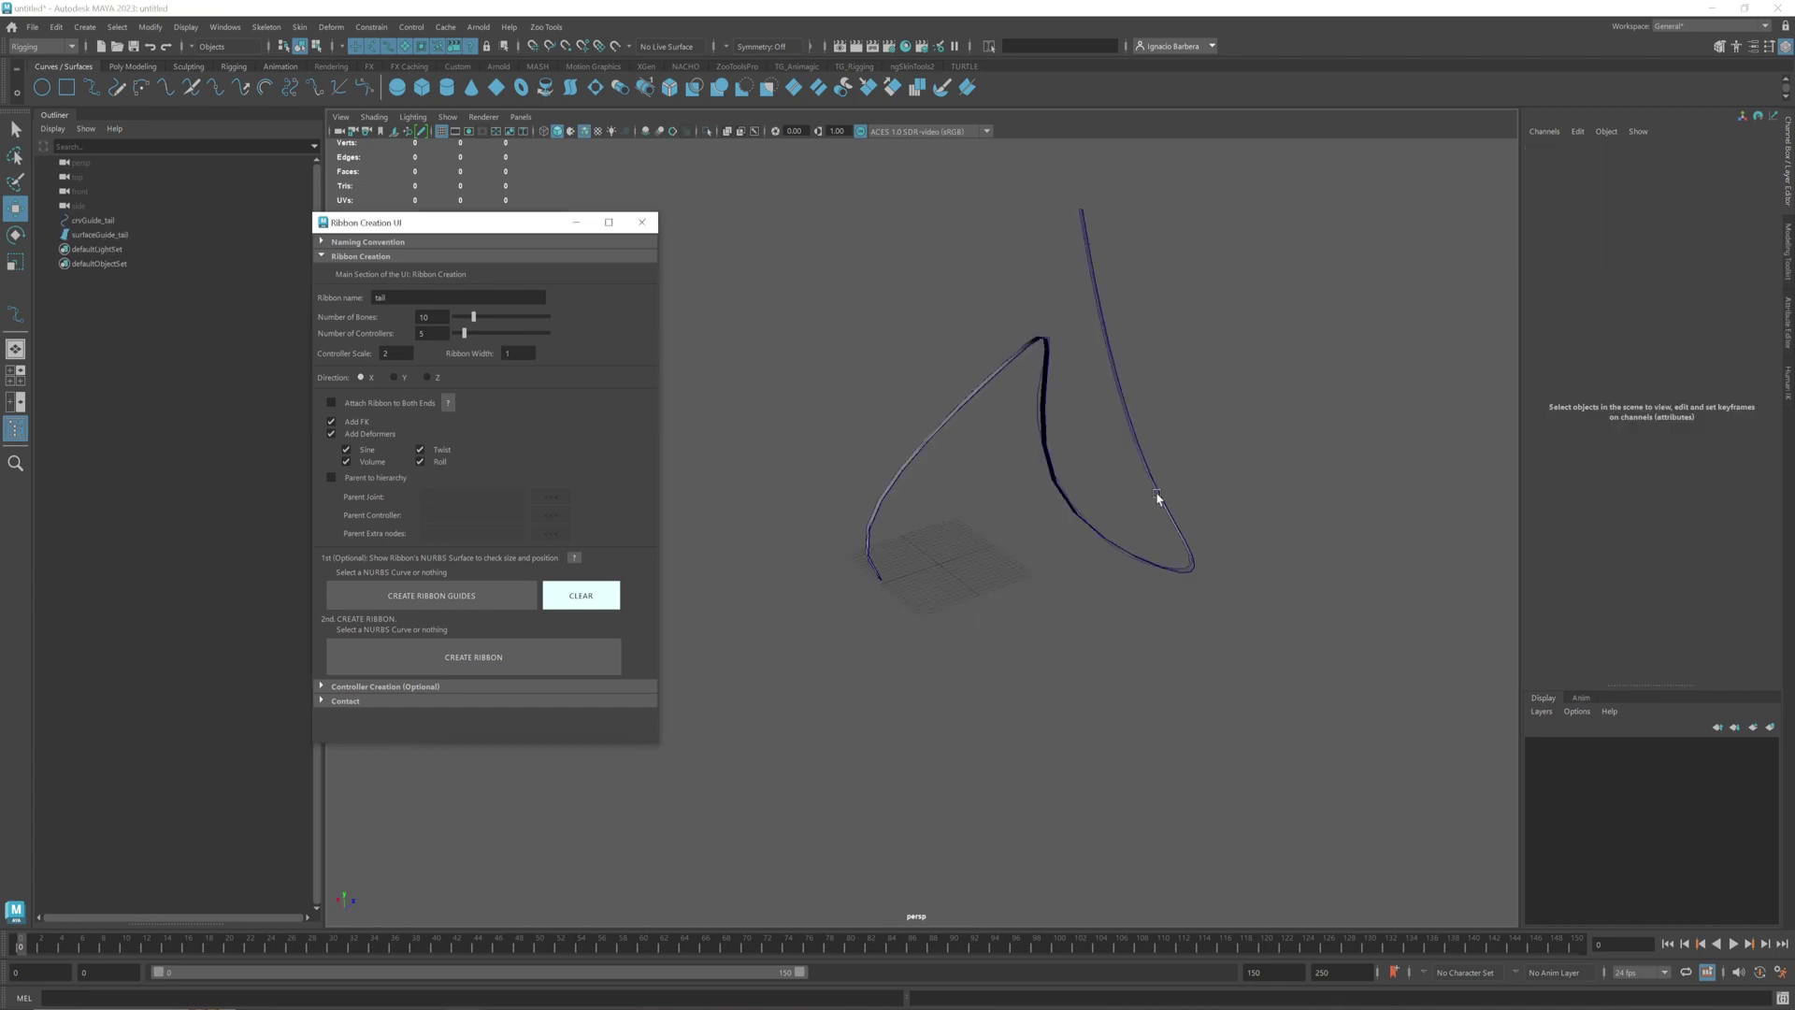
pyautogui.keyDown('alt'); pyautogui.moveTo(1157, 501); pyautogui.dragTo(1094, 619, button='middle'); pyautogui.keyUp('alt')
pyautogui.keyDown('alt'); pyautogui.moveTo(1095, 619); pyautogui.dragTo(1222, 513); pyautogui.keyUp('alt')
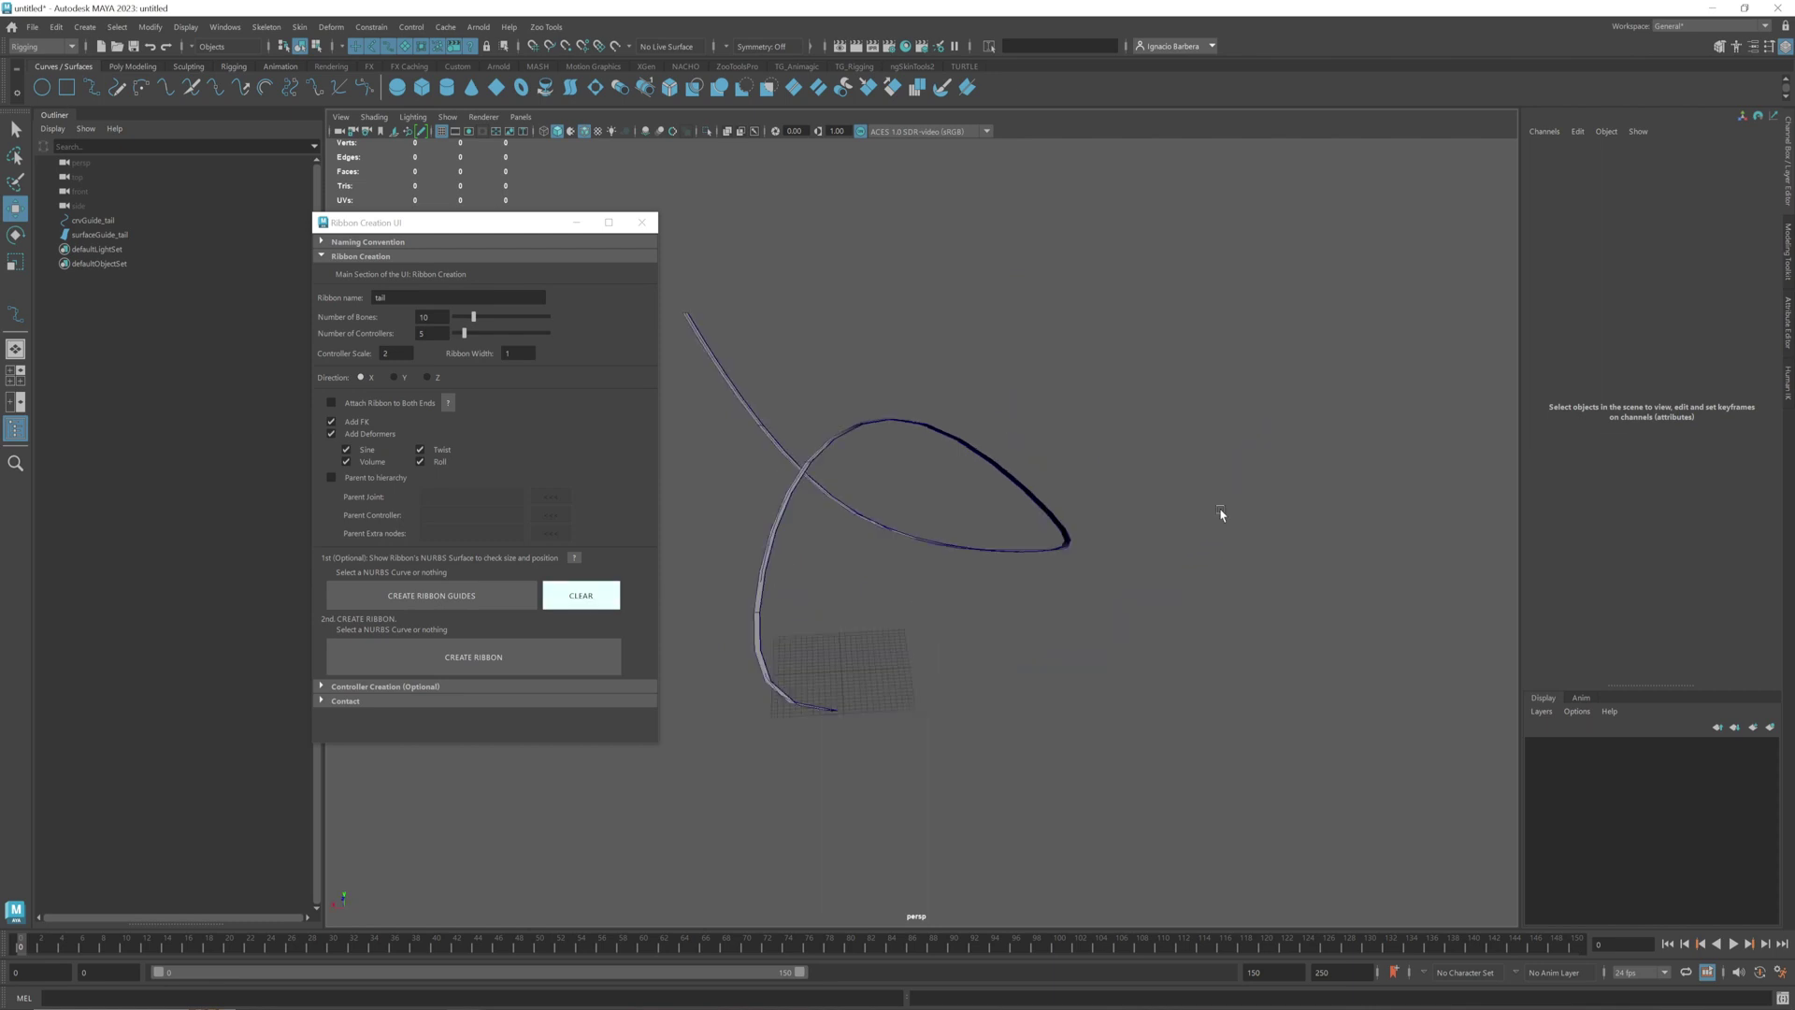
pyautogui.keyDown('alt'); pyautogui.moveTo(794, 402); pyautogui.dragTo(922, 440, button='right'); pyautogui.keyUp('alt')
pyautogui.keyDown('alt'); pyautogui.moveTo(945, 470); pyautogui.dragTo(849, 643); pyautogui.keyUp('alt')
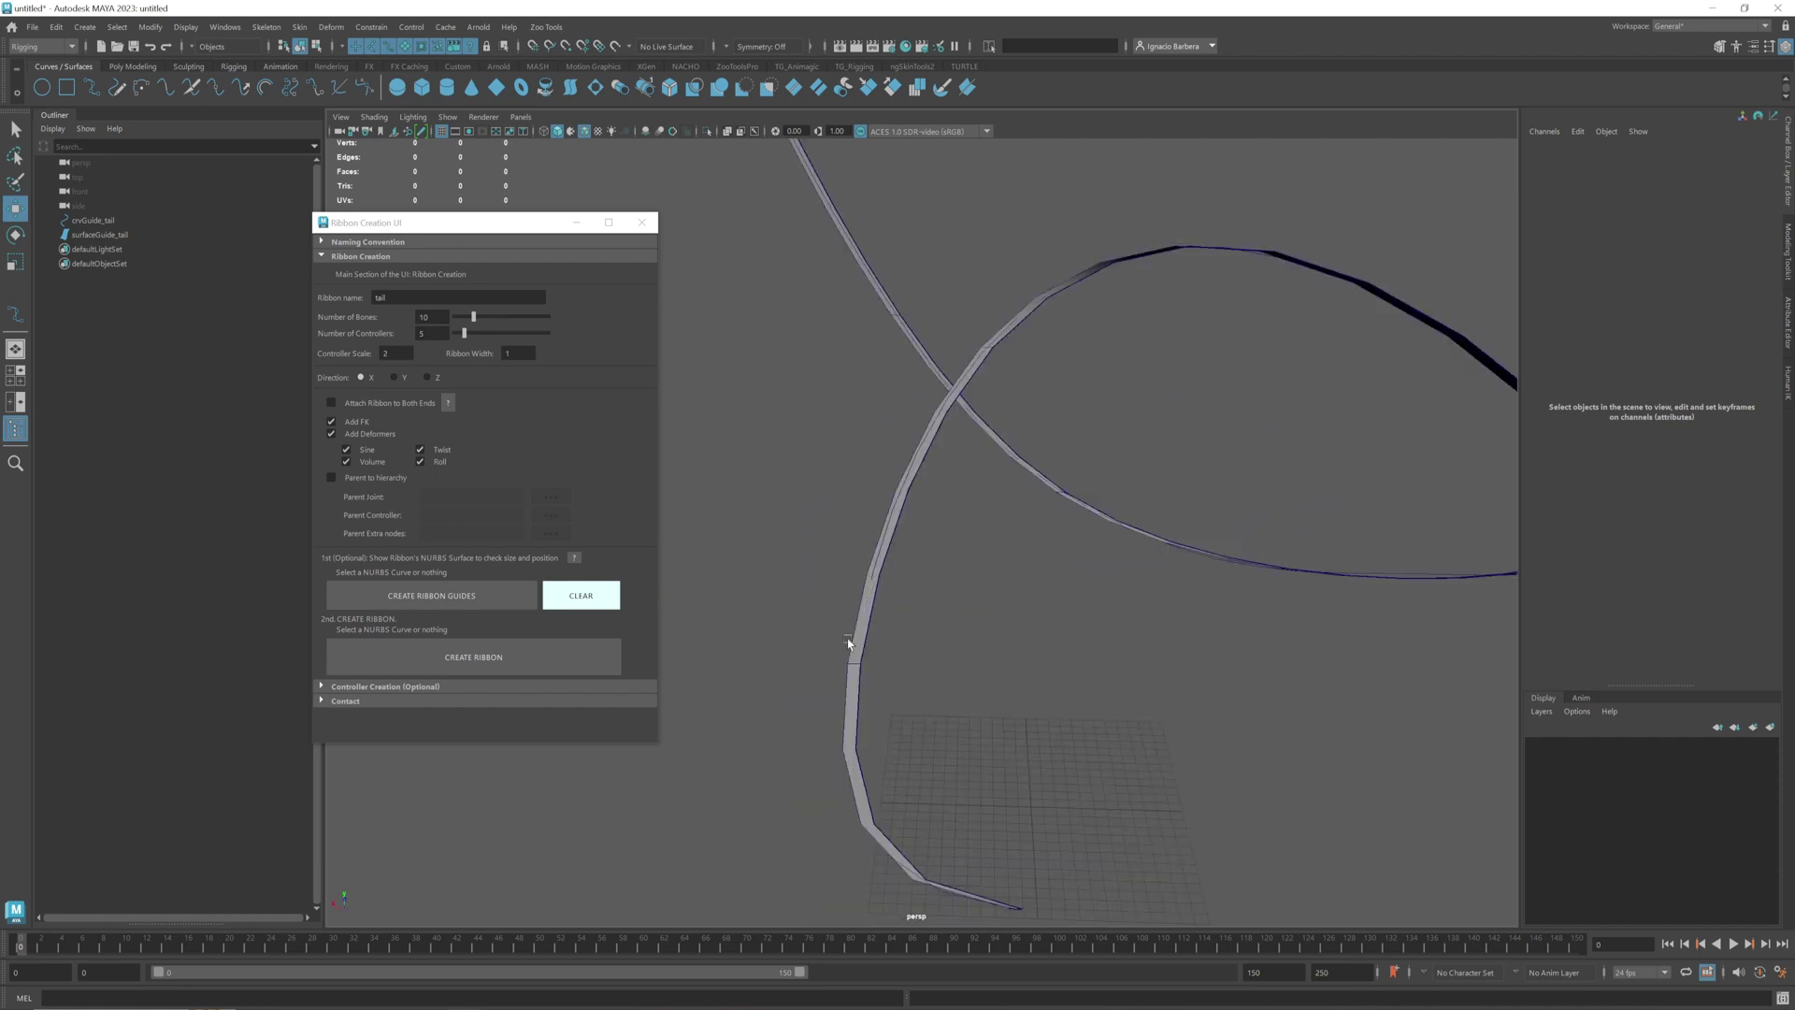
pyautogui.keyDown('alt'); pyautogui.moveTo(876, 546); pyautogui.dragTo(1383, 477); pyautogui.keyUp('alt')
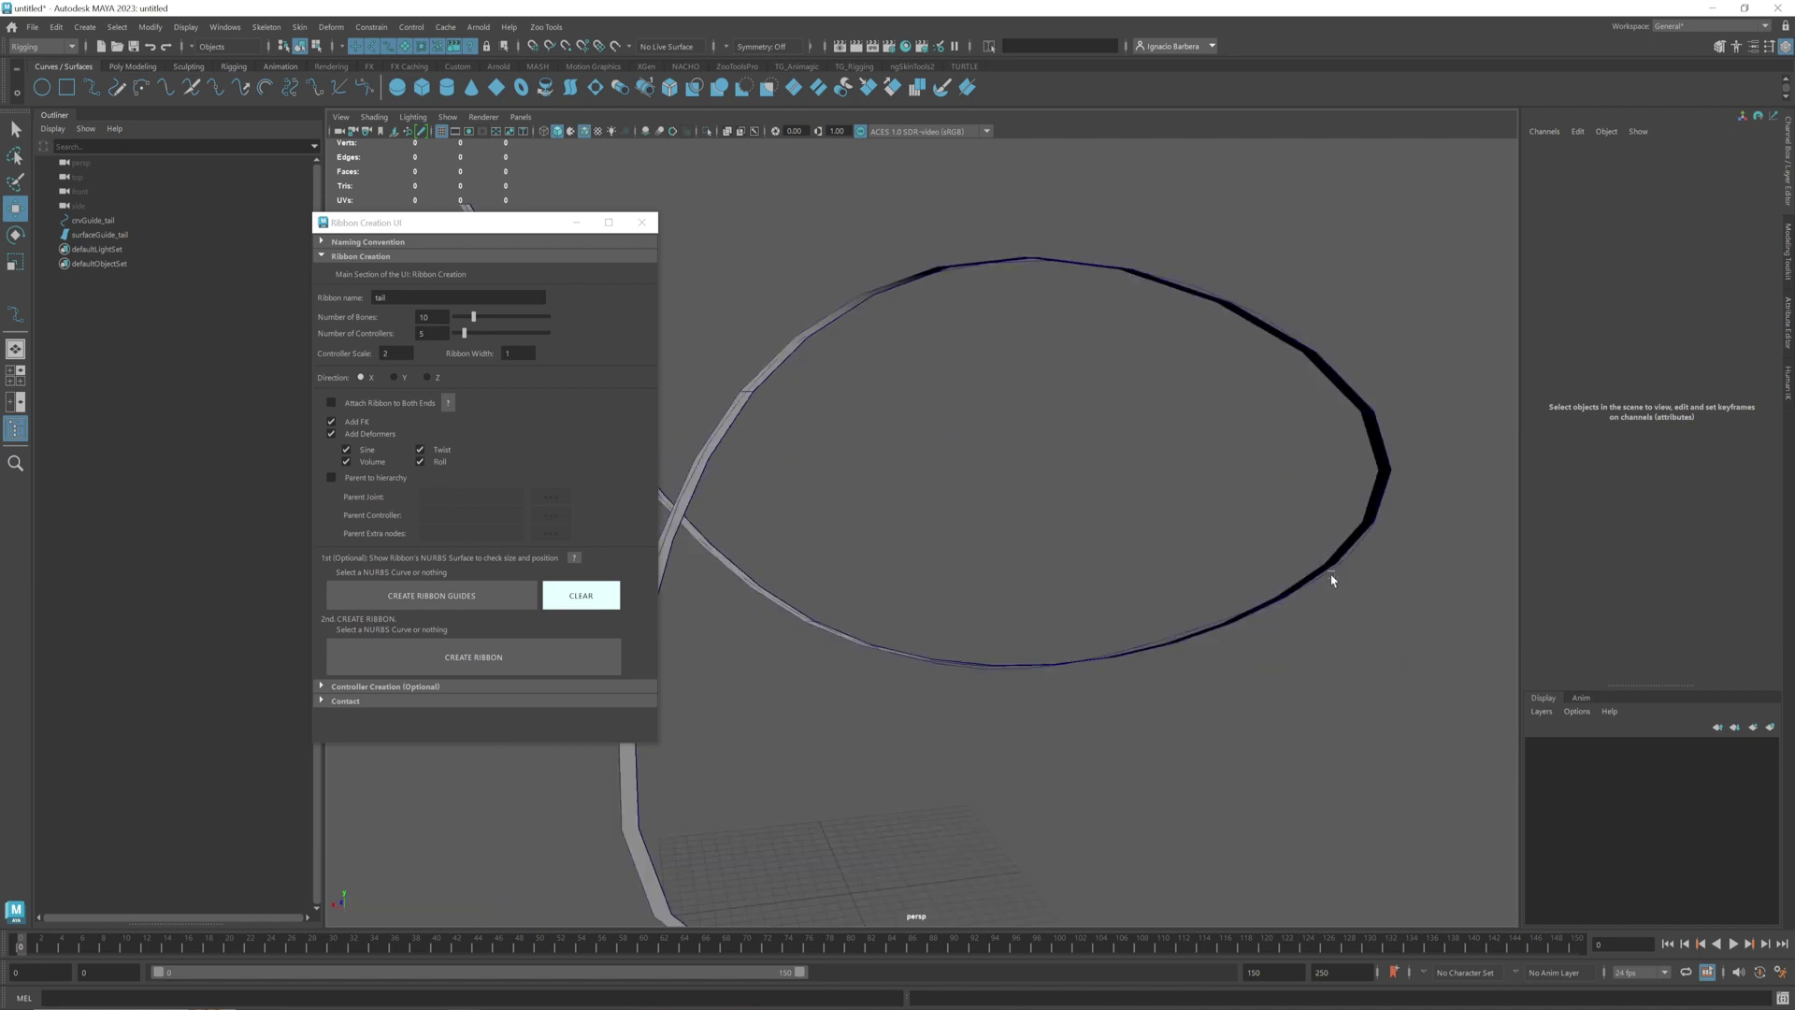
pyautogui.keyDown('alt'); pyautogui.moveTo(1332, 580); pyautogui.dragTo(1075, 506, button='right'); pyautogui.keyUp('alt')
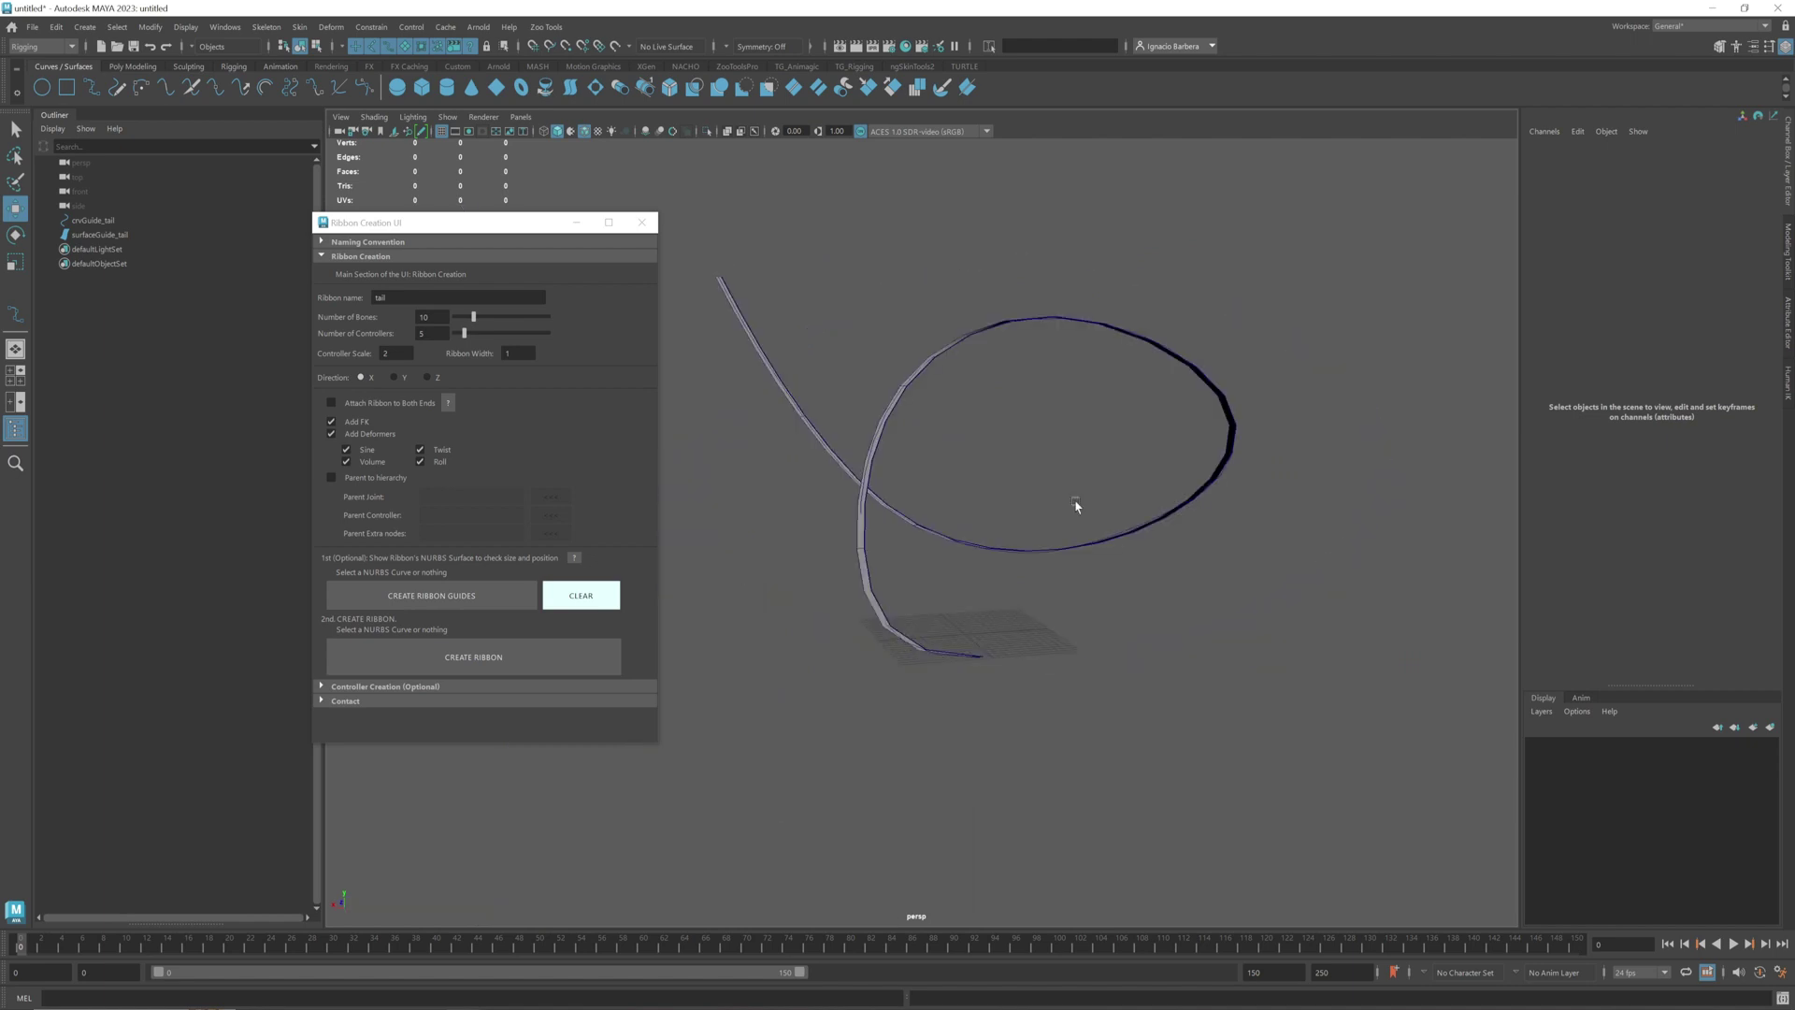
pyautogui.keyDown('alt'); pyautogui.moveTo(1075, 506); pyautogui.dragTo(1006, 465); pyautogui.keyUp('alt')
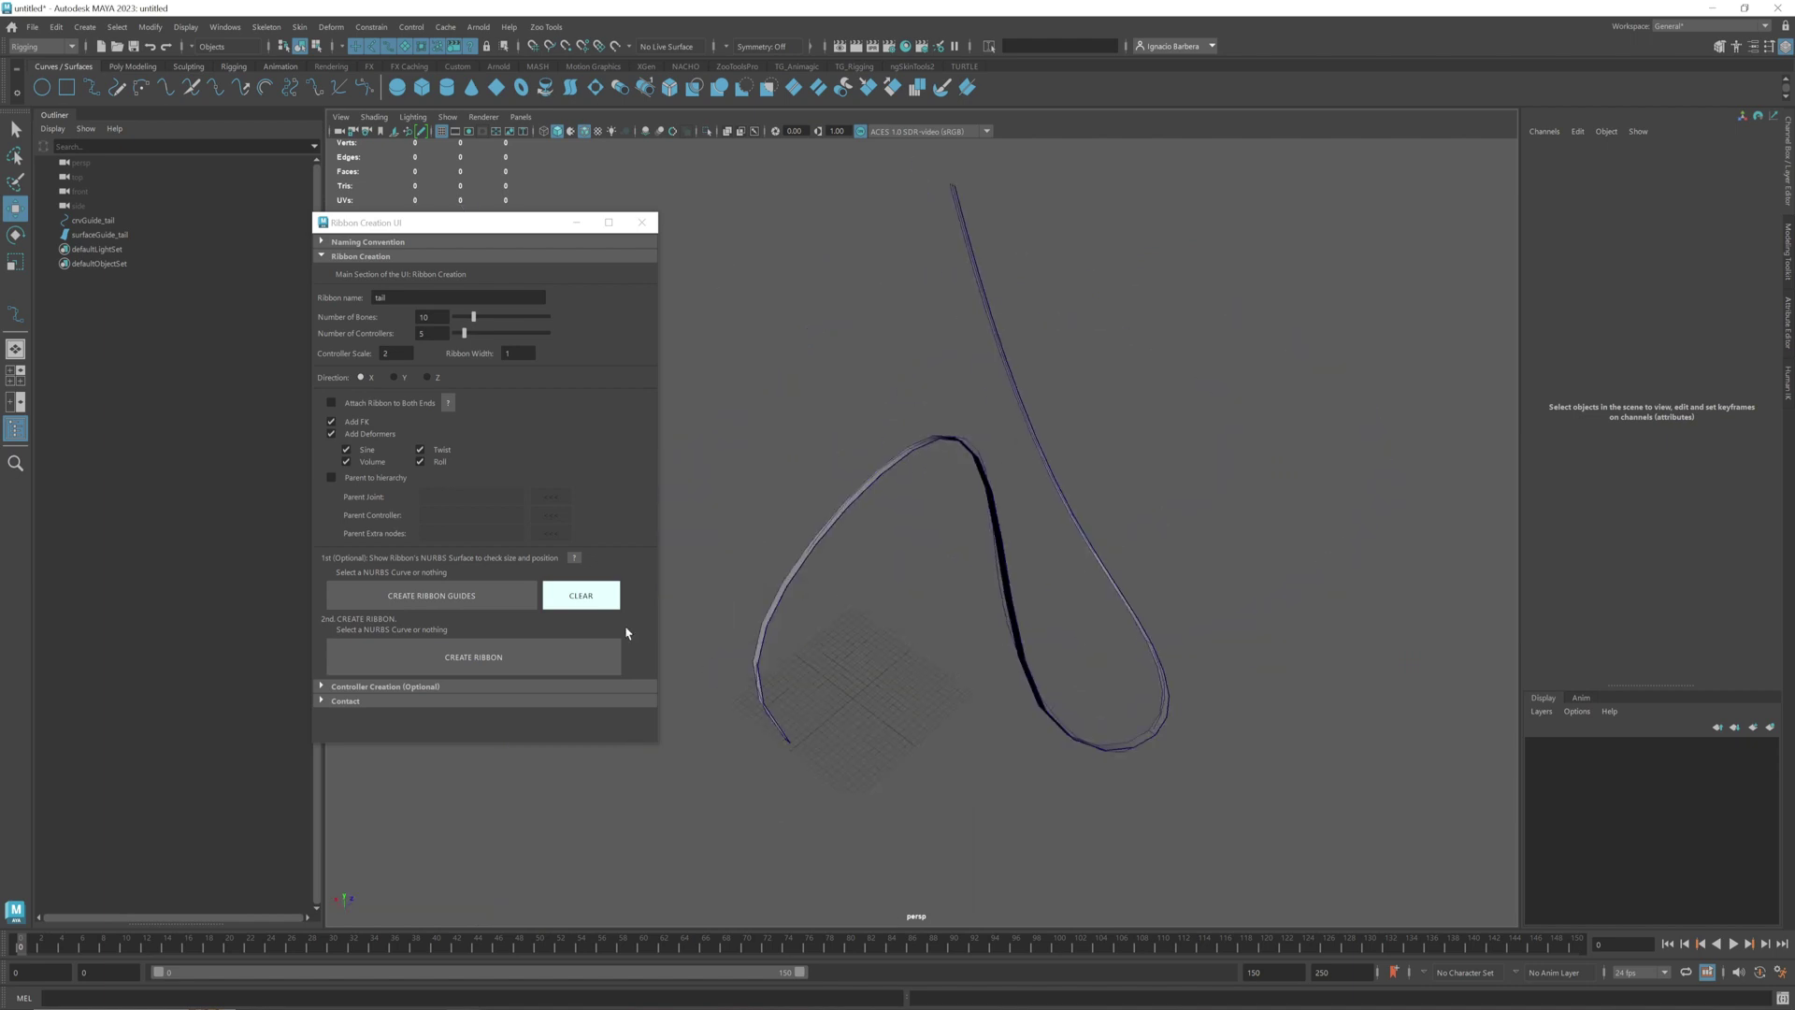
# Clear the guides and recreate them in the Y direction, with the Ribbon Width set to 5
pyautogui.click(581, 595)
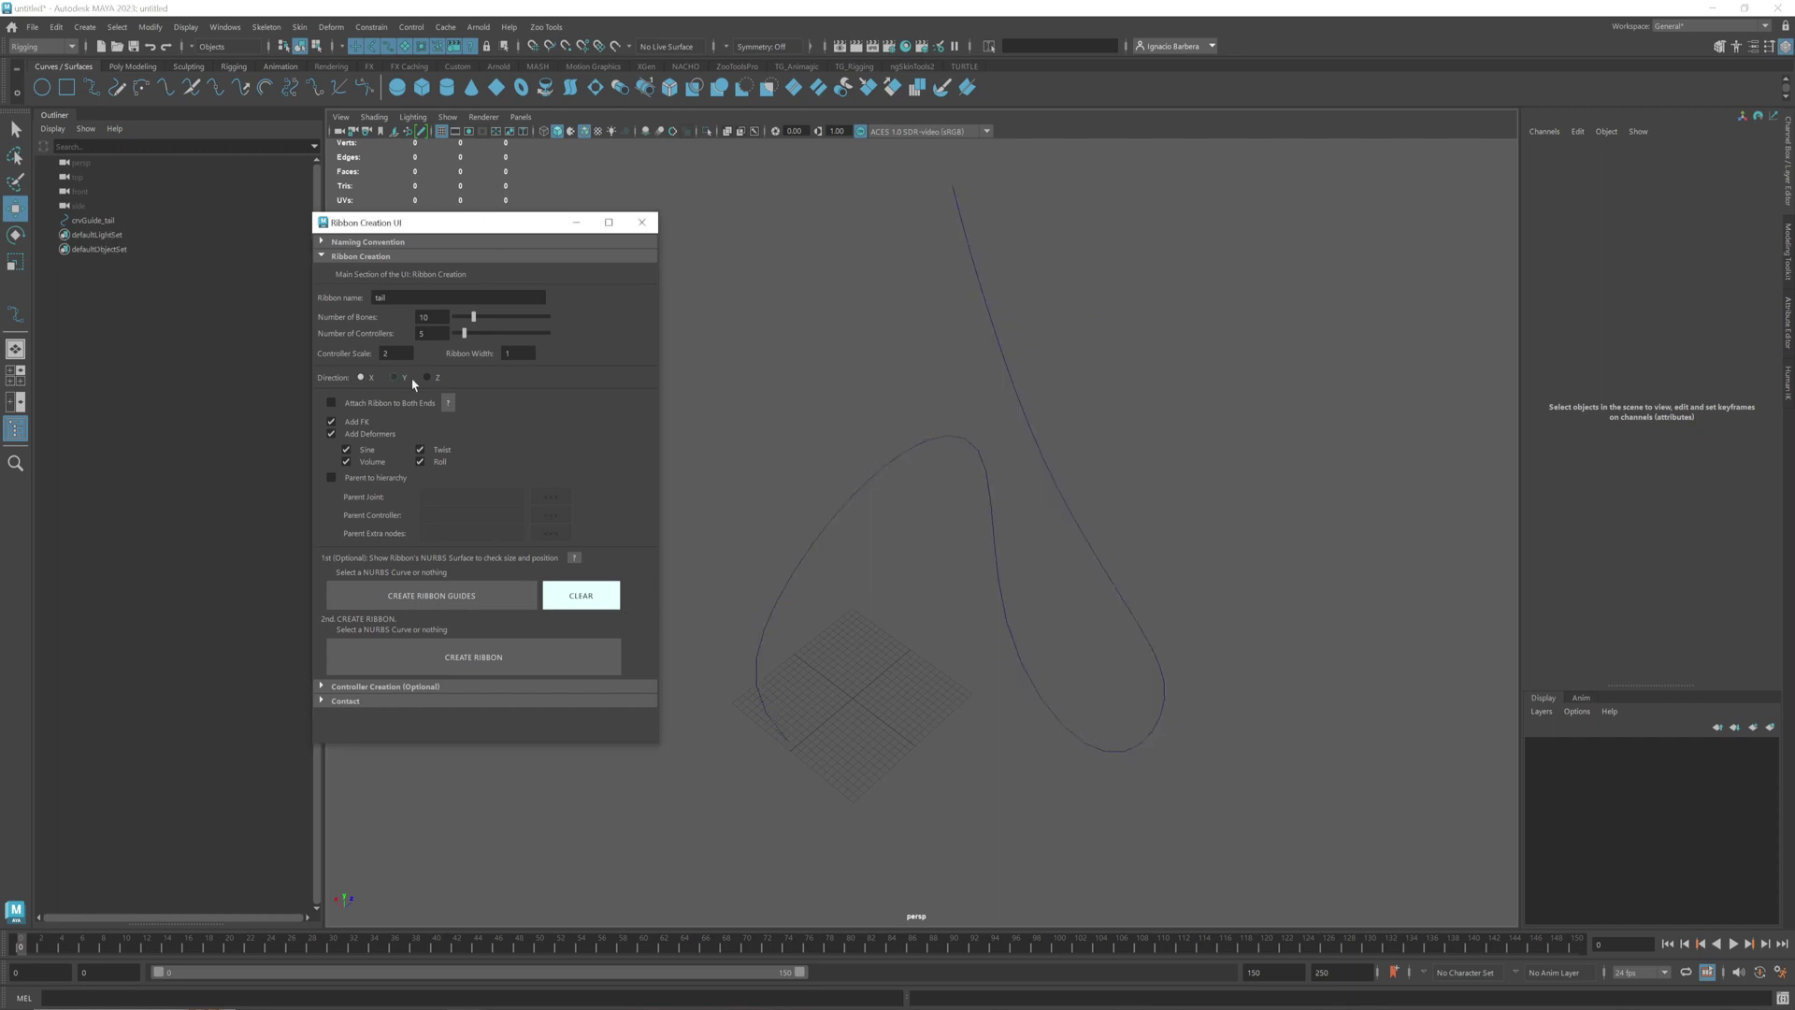
pyautogui.click(394, 377)
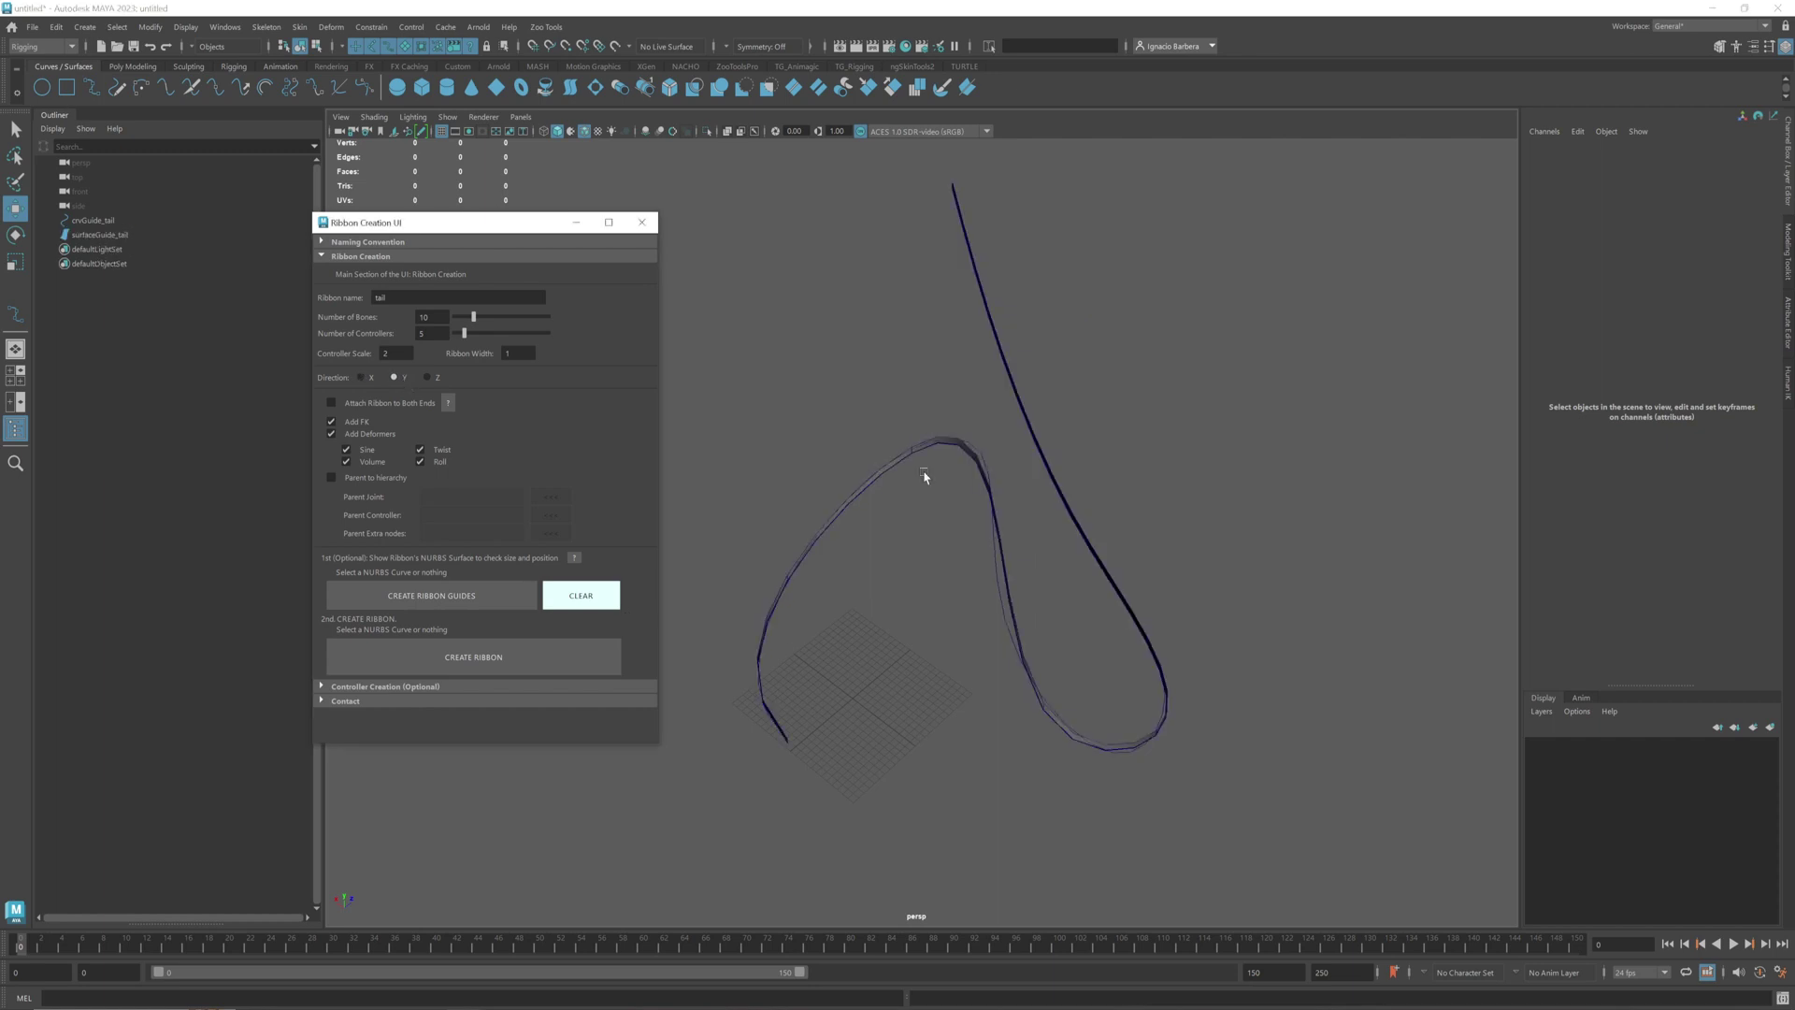
pyautogui.moveTo(924, 477)
pyautogui.keyDown('alt'); pyautogui.mouseDown()
pyautogui.moveTo(1034, 437)
pyautogui.moveTo(986, 420)
pyautogui.moveTo(861, 440)
pyautogui.moveTo(919, 450)
pyautogui.mouseUp(); pyautogui.keyUp('alt')
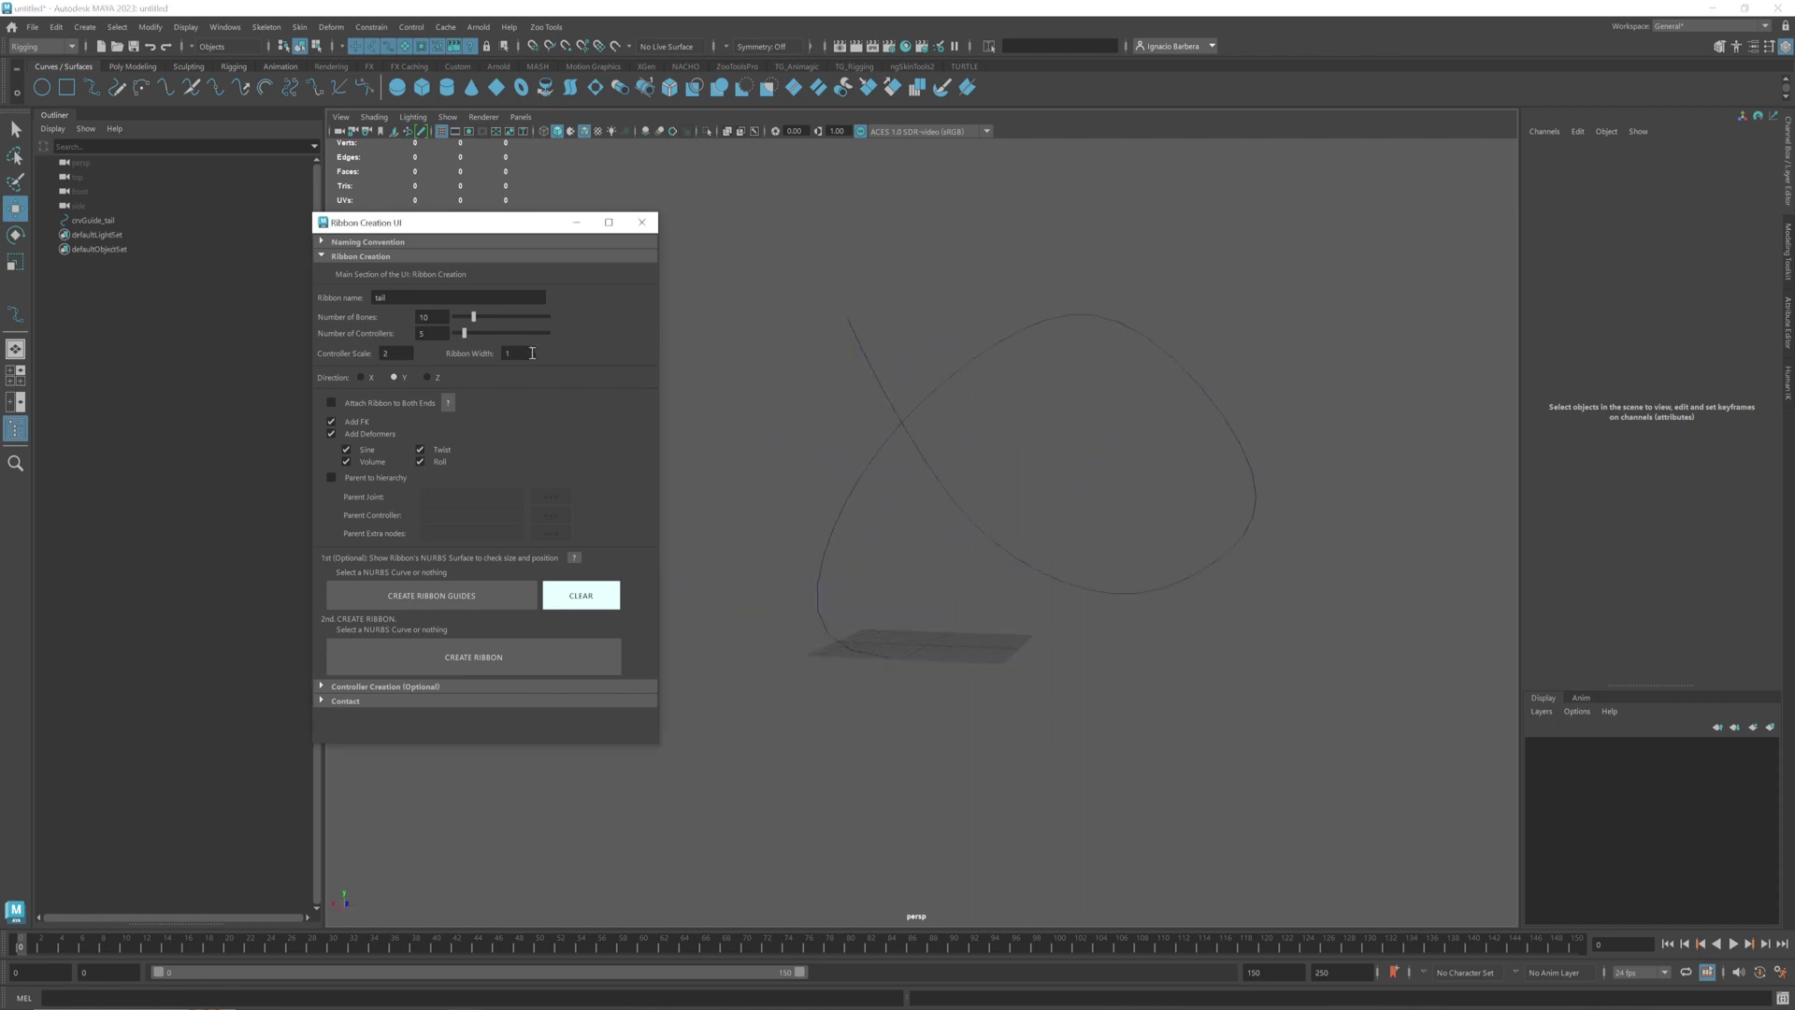
pyautogui.click(519, 352)
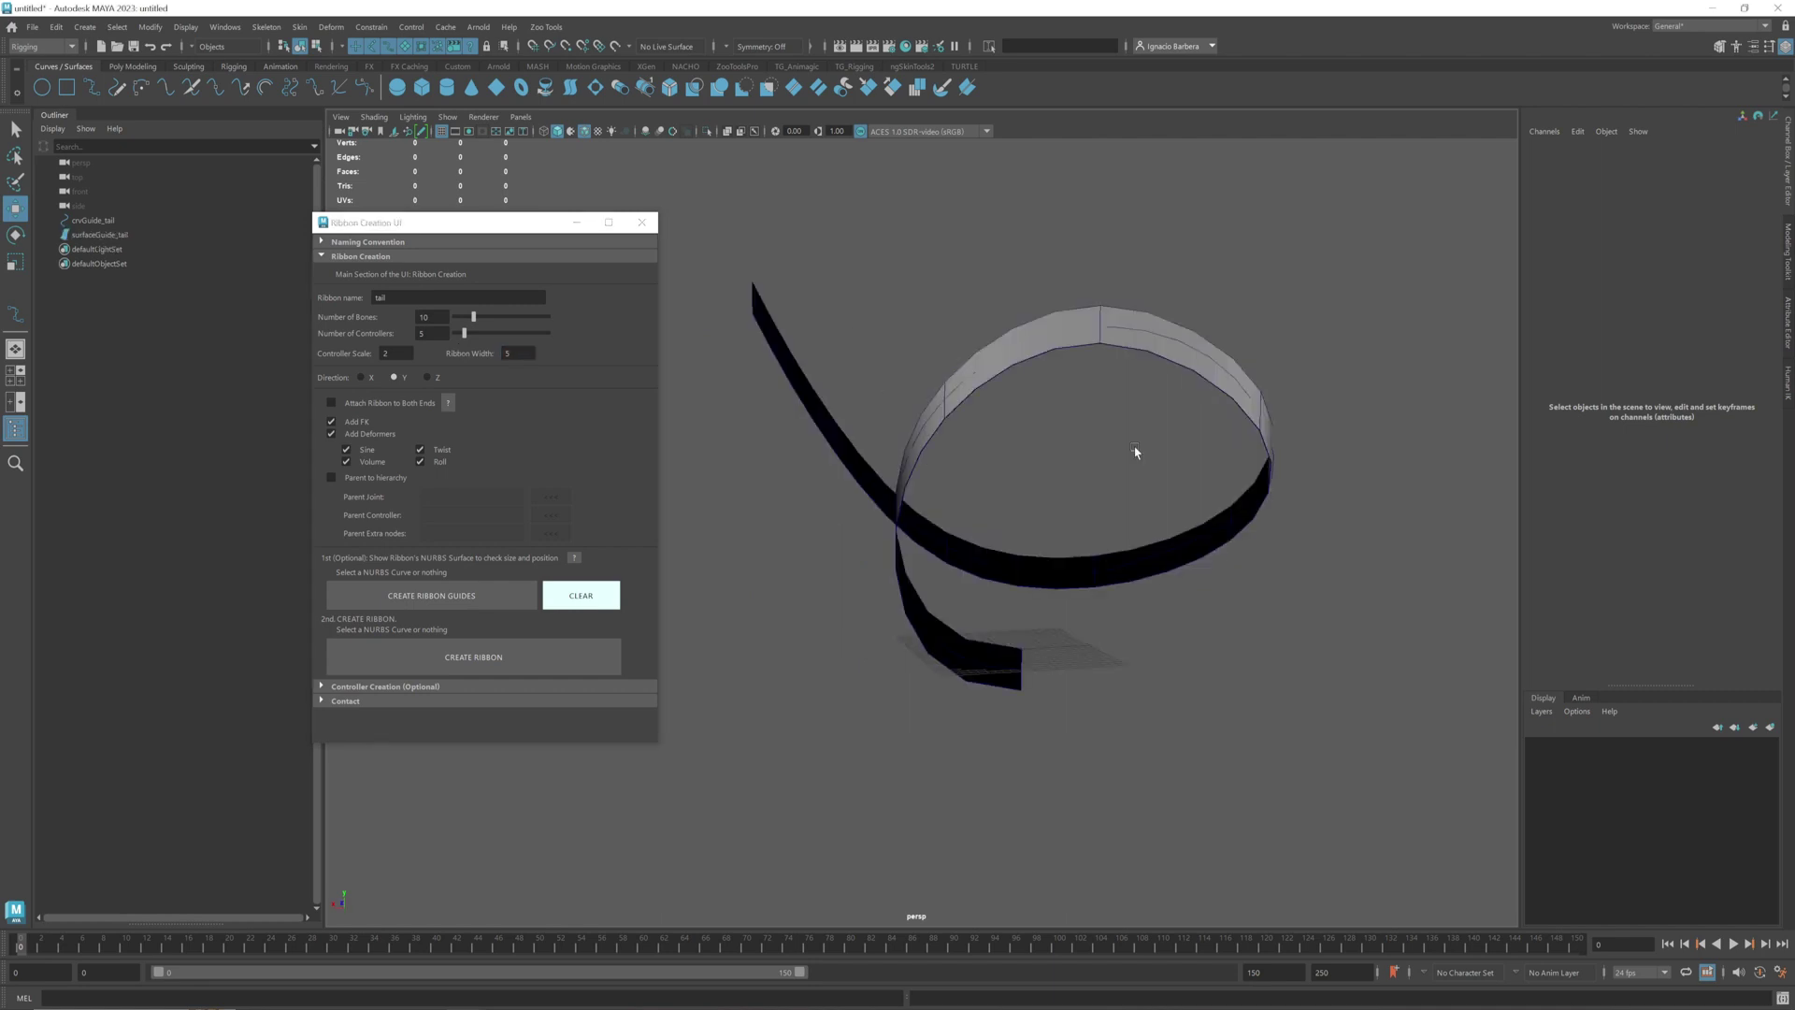
pyautogui.keyDown('alt'); pyautogui.moveTo(1134, 450); pyautogui.dragTo(1033, 547); pyautogui.keyUp('alt')
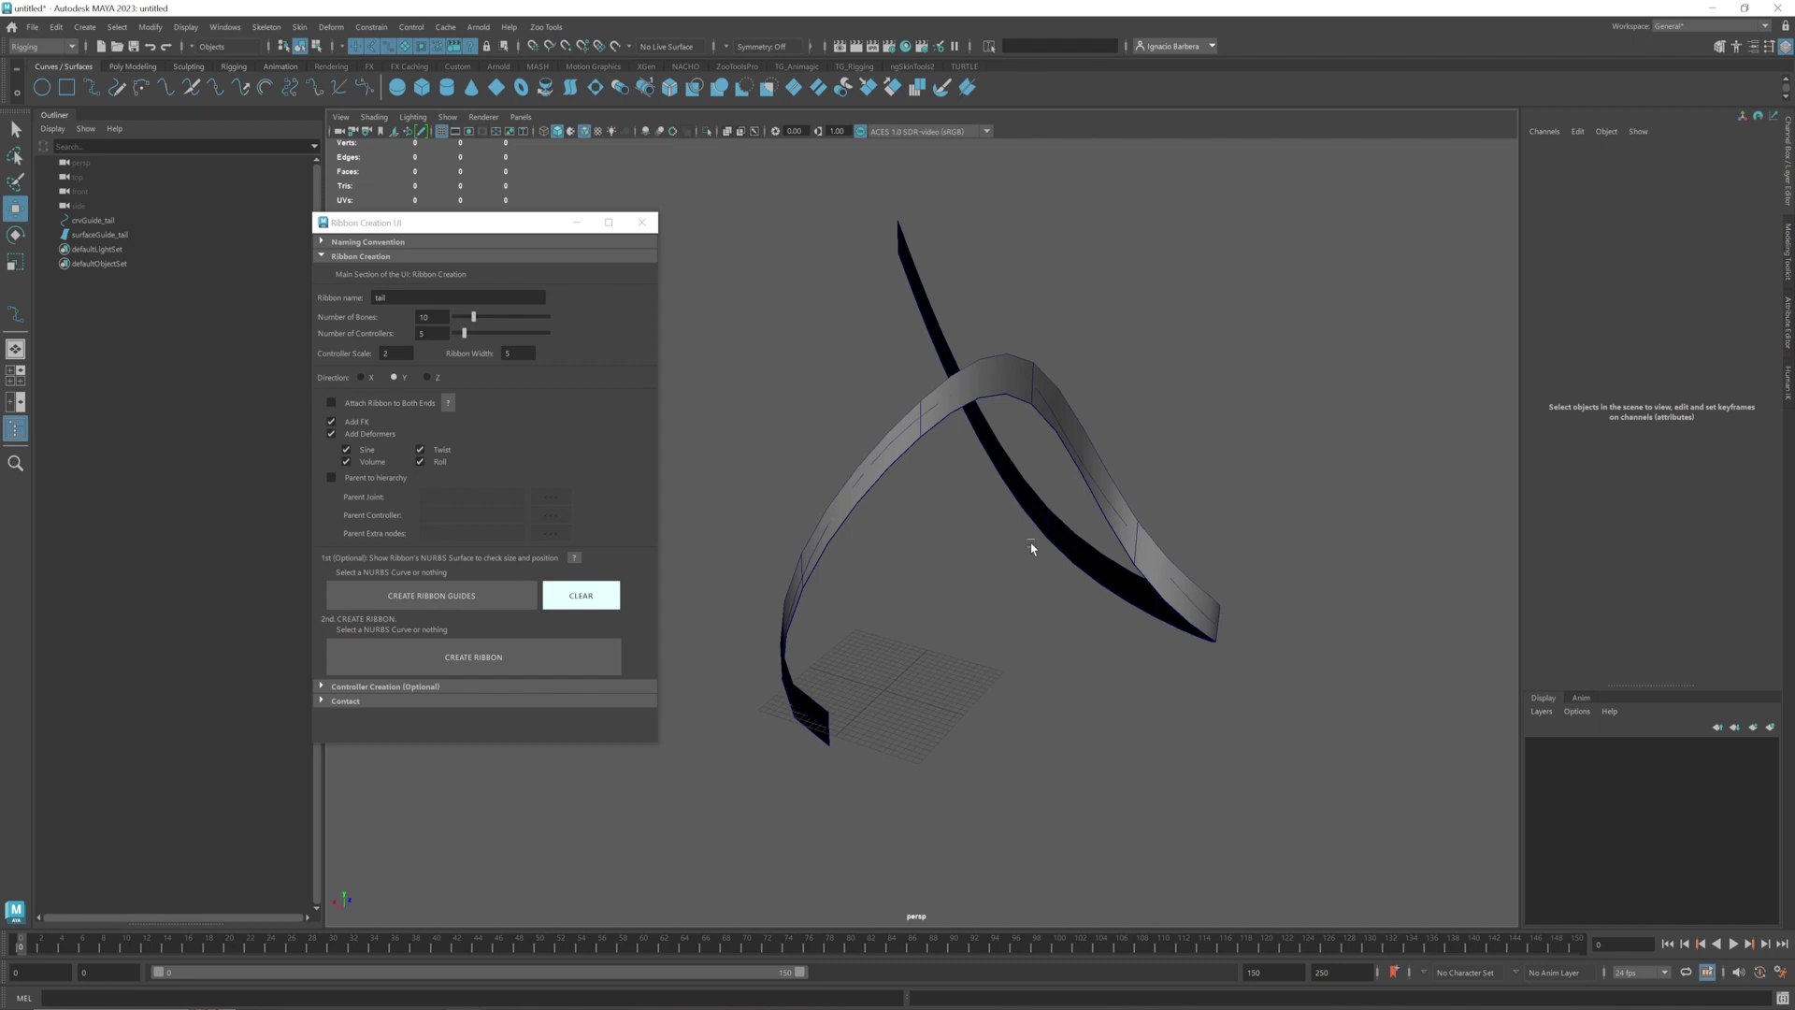
# Clear the guides and preview the ribbon surface in the Z direction instead
pyautogui.click(580, 594)
pyautogui.click(426, 377)
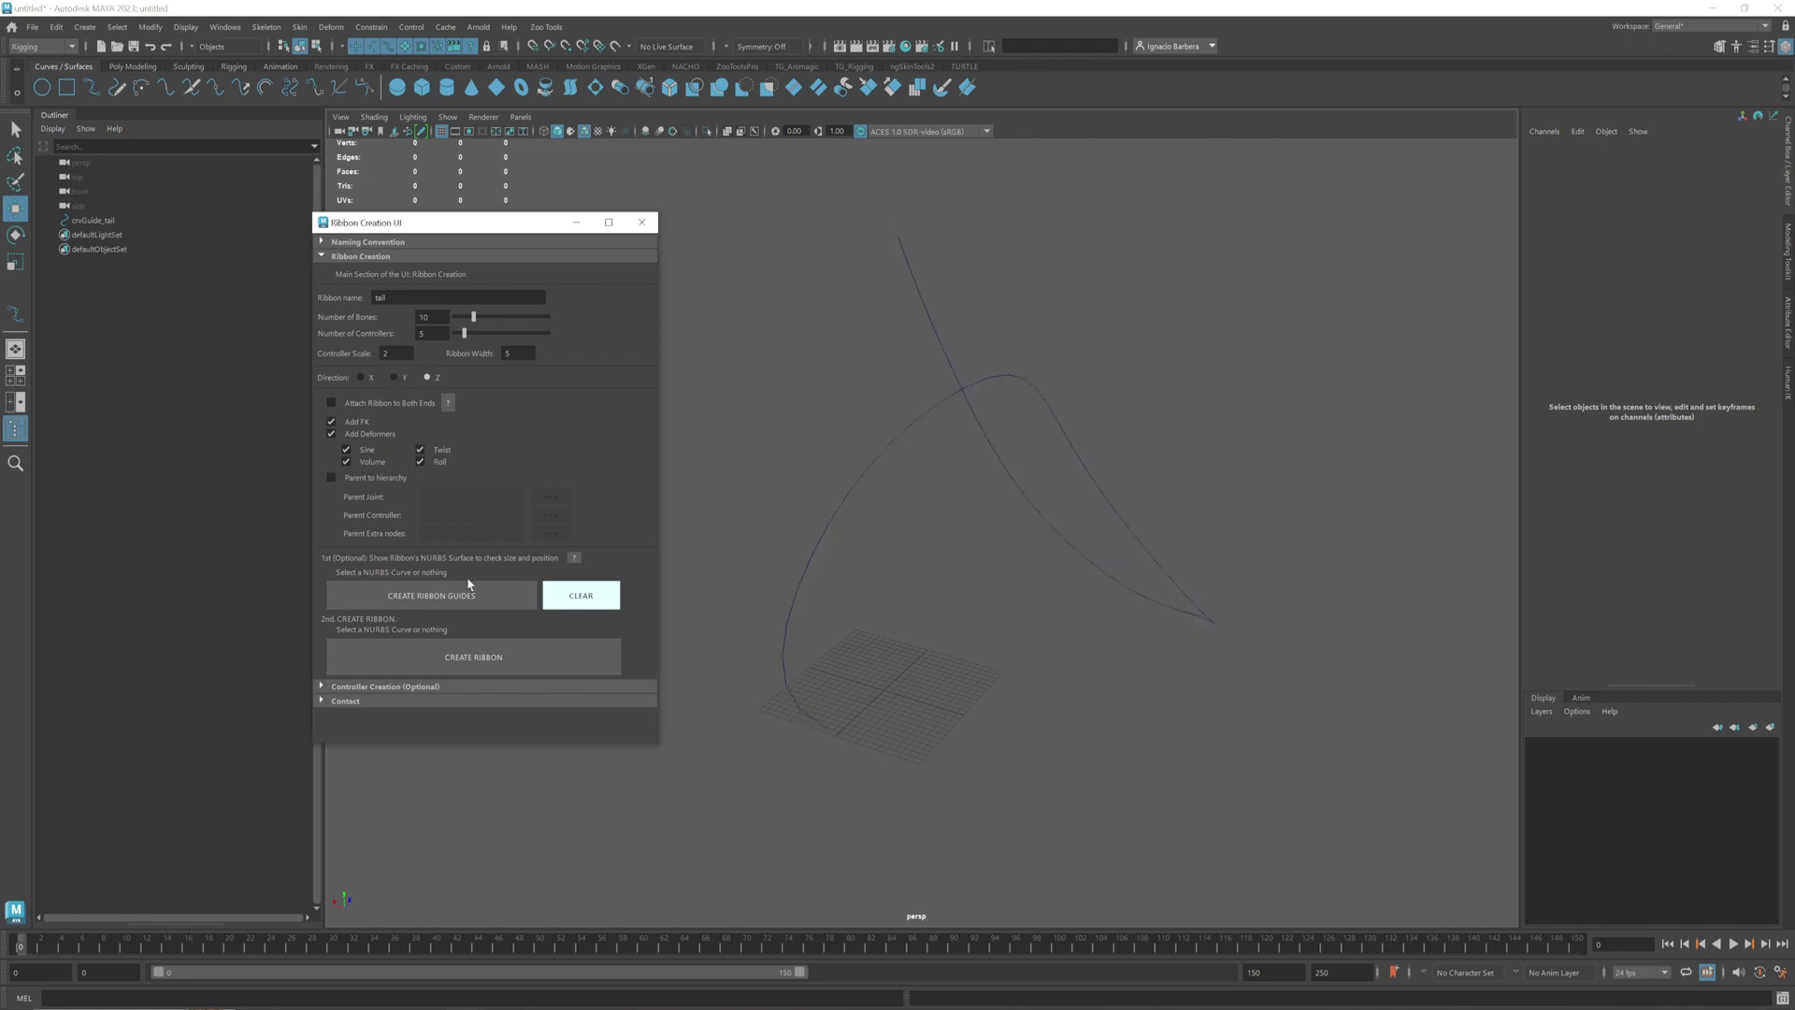
pyautogui.click(469, 585)
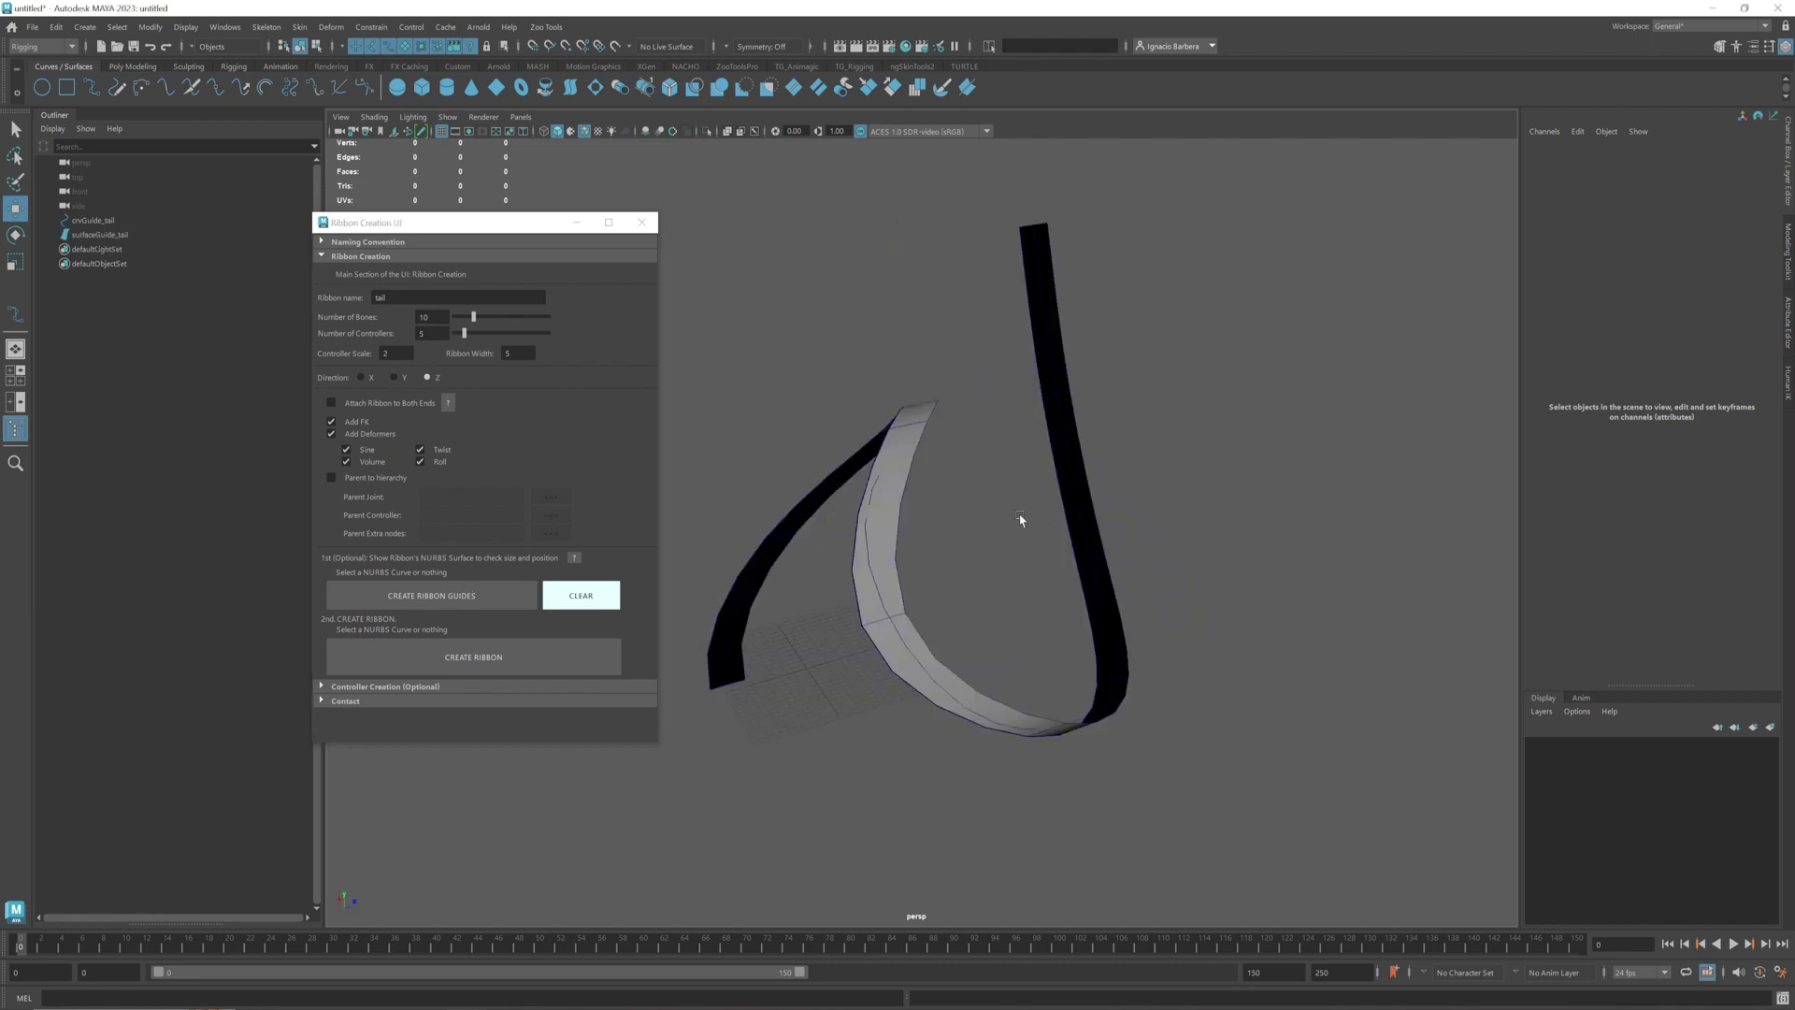
pyautogui.keyDown('alt'); pyautogui.moveTo(1020, 520); pyautogui.dragTo(425, 418); pyautogui.keyUp('alt')
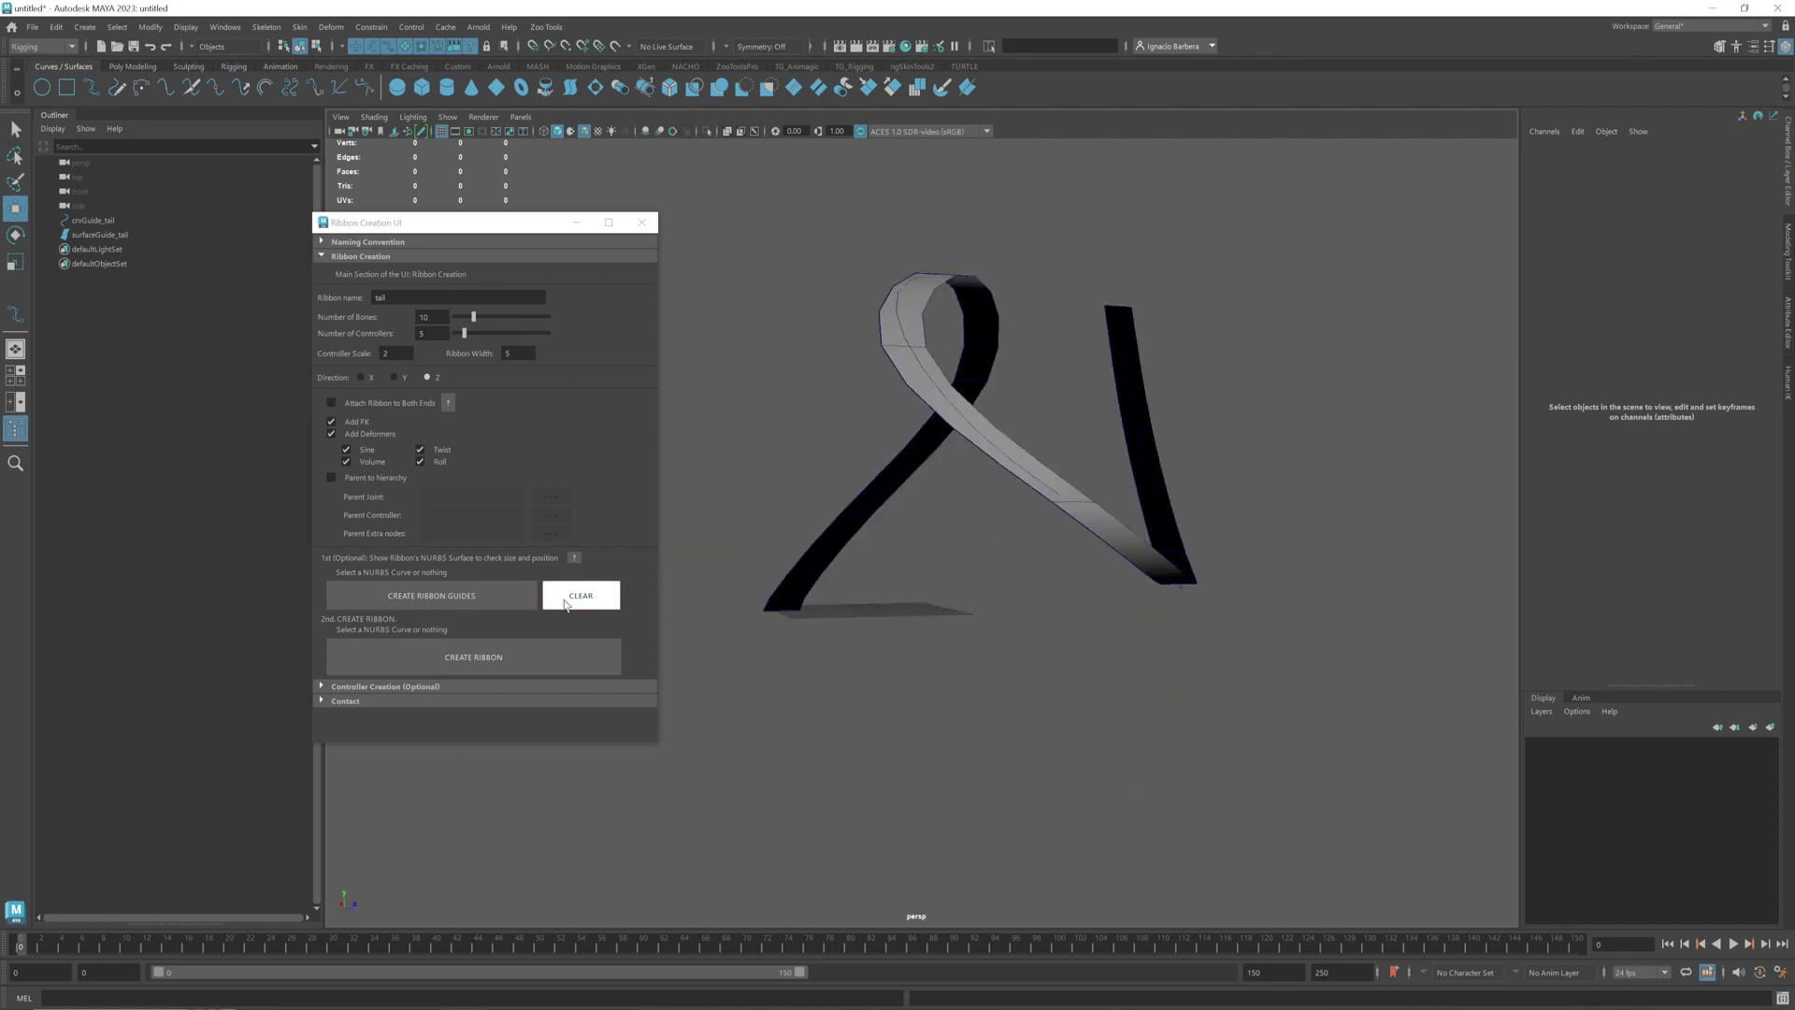
# Replace the Z-direction guides with X-direction ones and inspect the wider guide surface from several angles
pyautogui.click(565, 603)
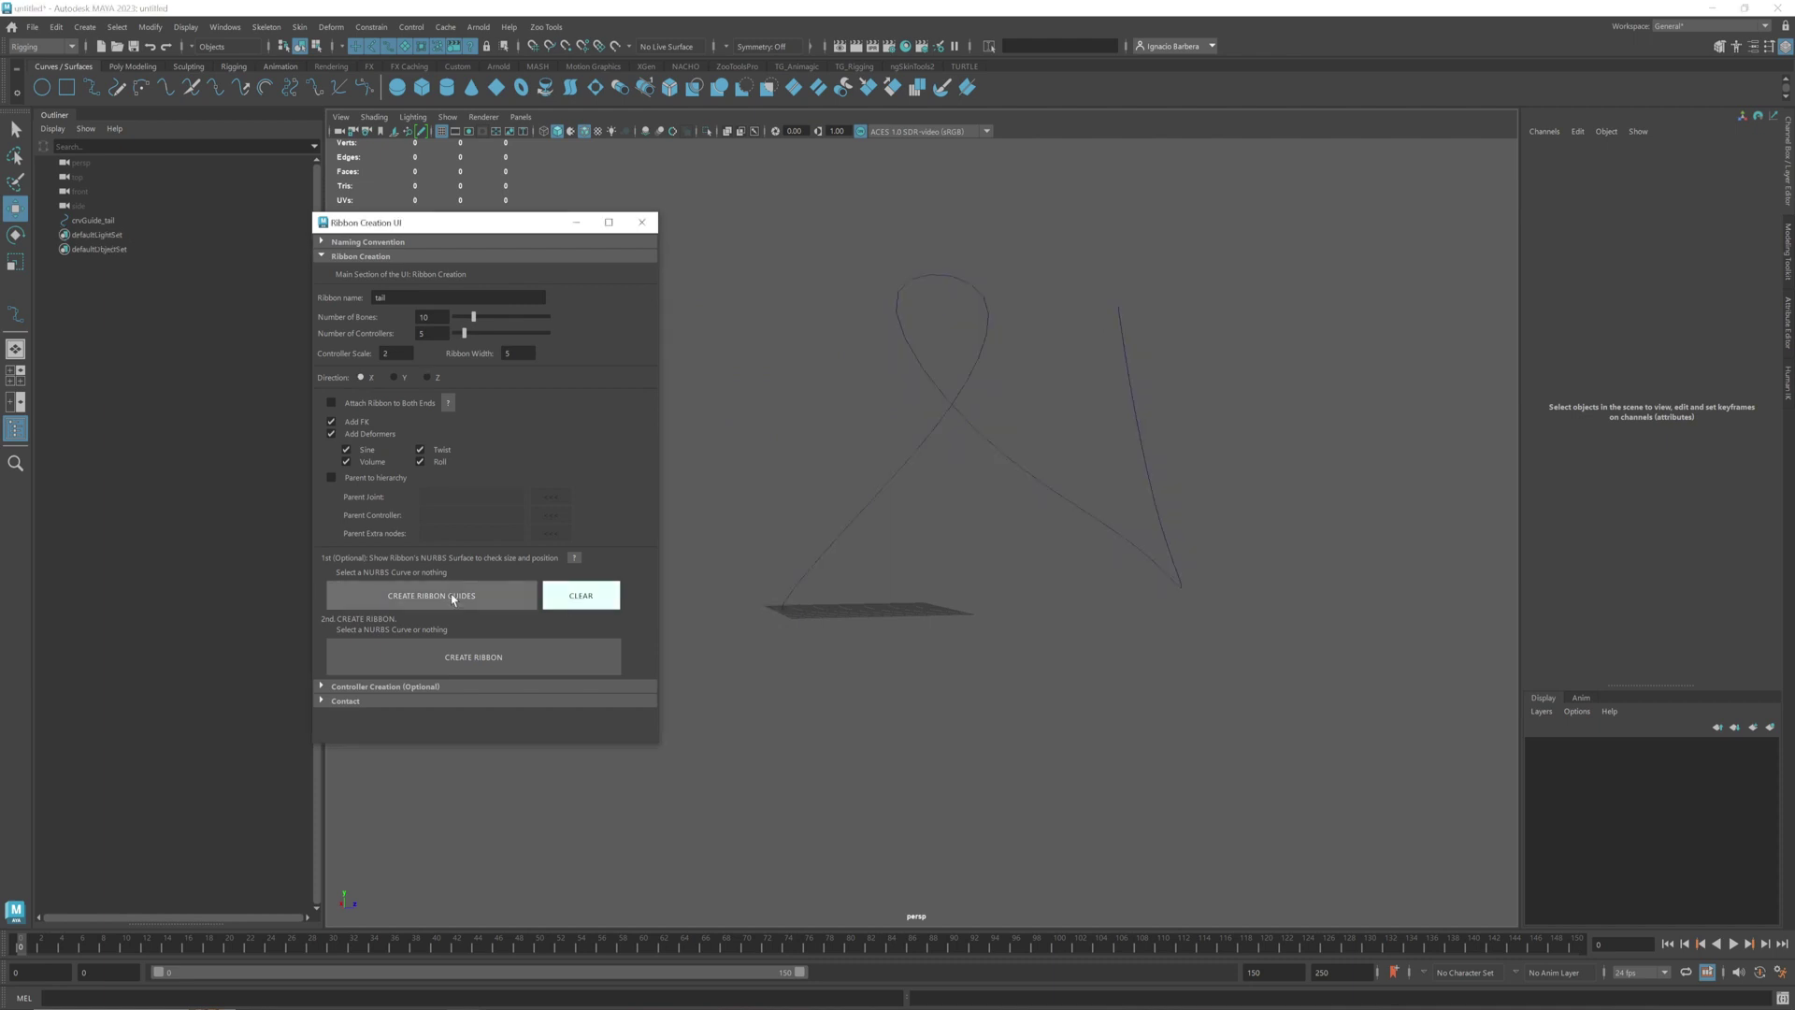
pyautogui.click(452, 599)
pyautogui.scroll(5, 1134, 321)
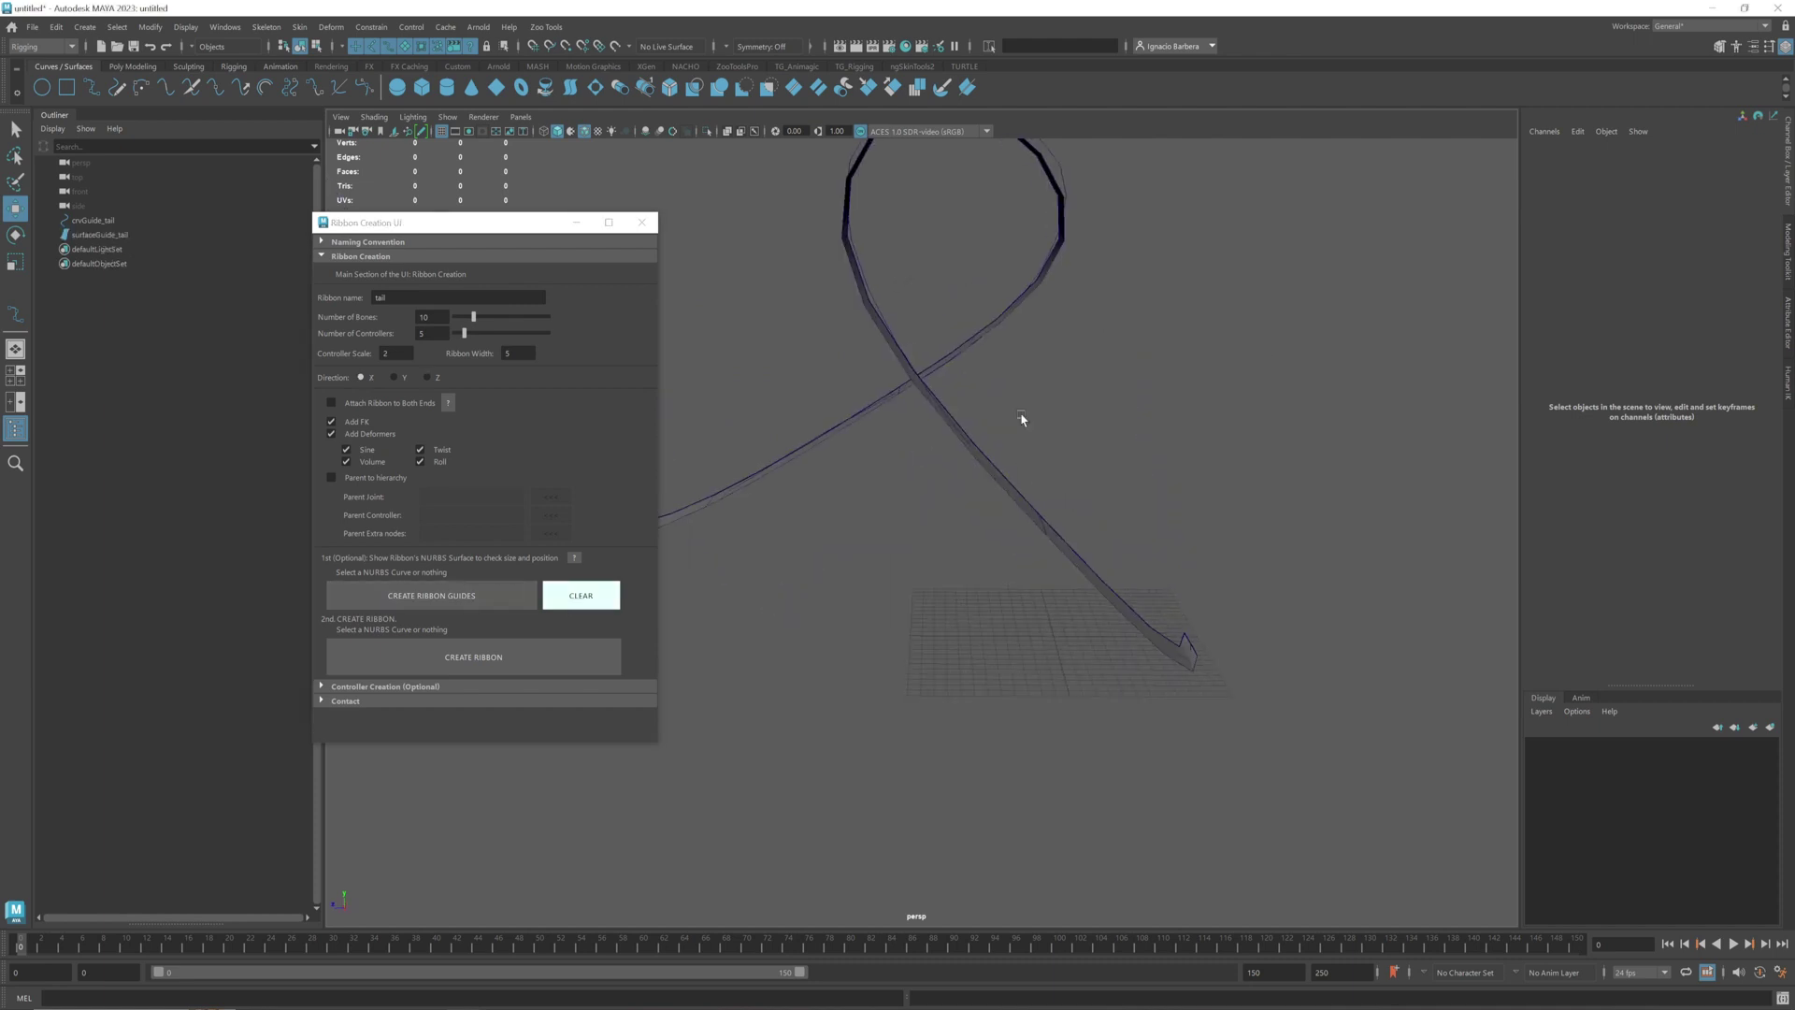
pyautogui.keyDown('alt'); pyautogui.moveTo(1022, 419); pyautogui.dragTo(924, 364); pyautogui.keyUp('alt')
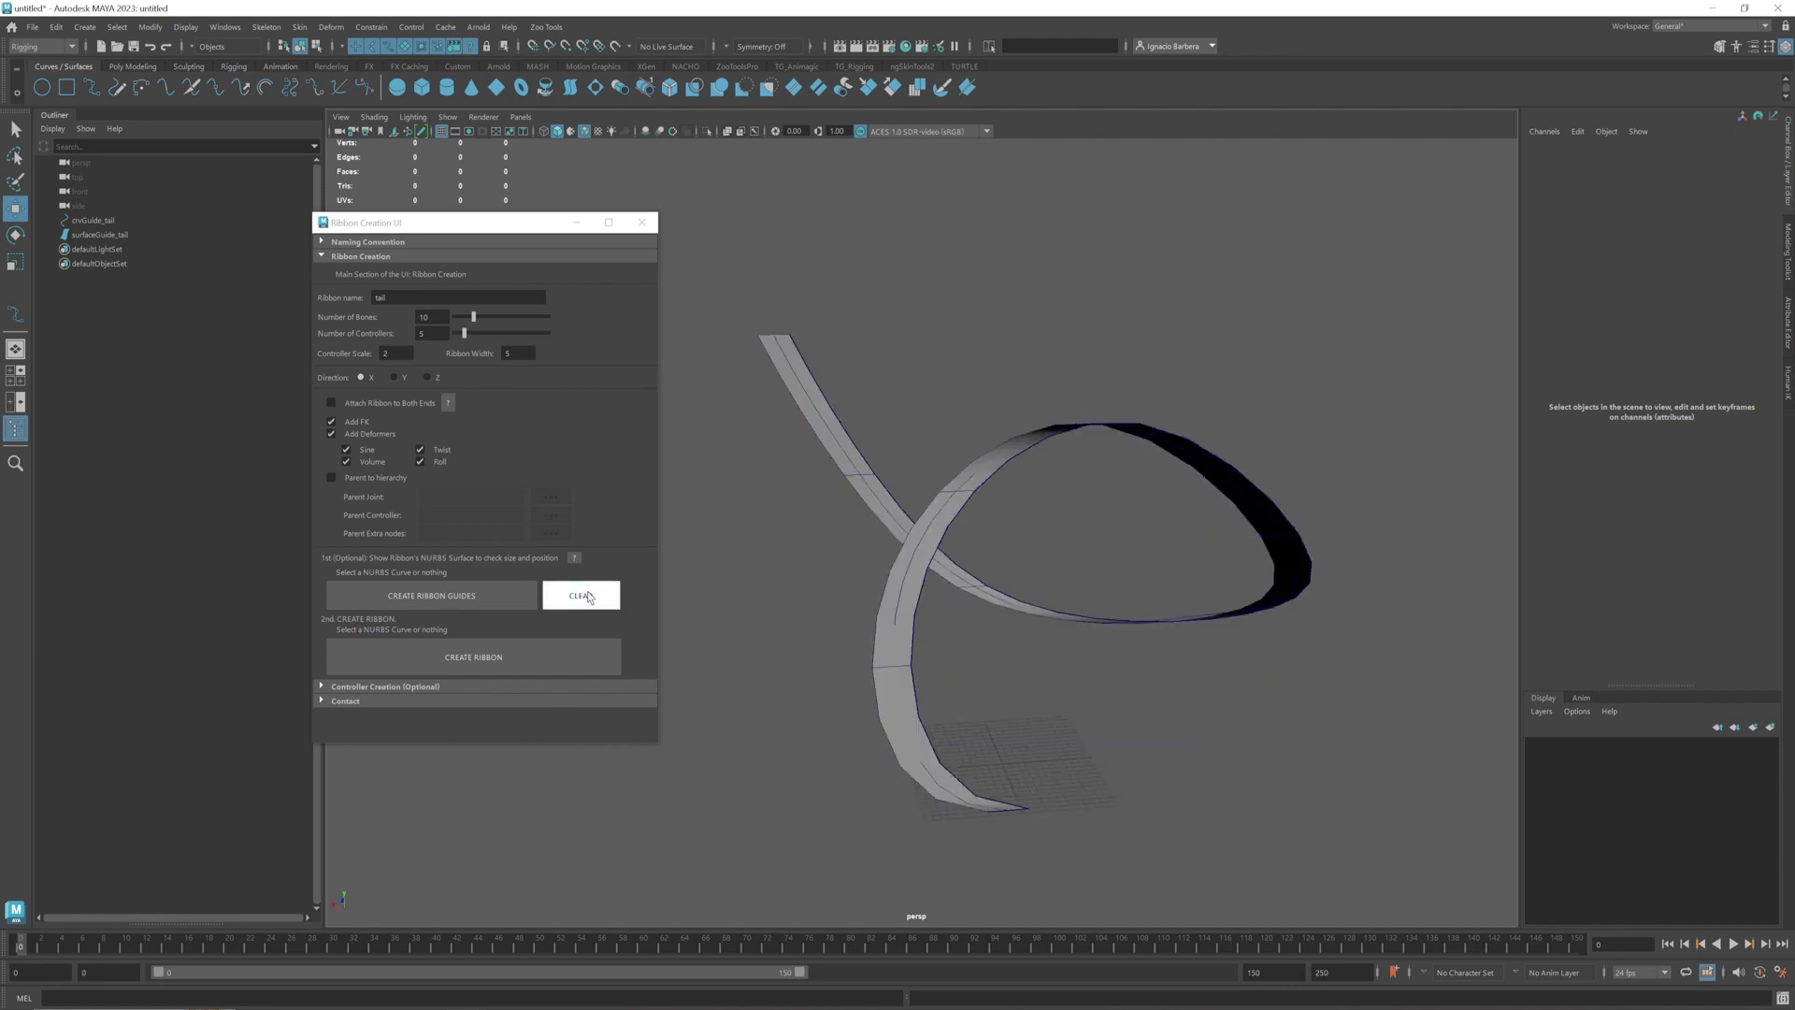
# Clear the guides, set the direction back to Y, and create the tail ribbon from the curve
pyautogui.click(593, 599)
pyautogui.click(394, 377)
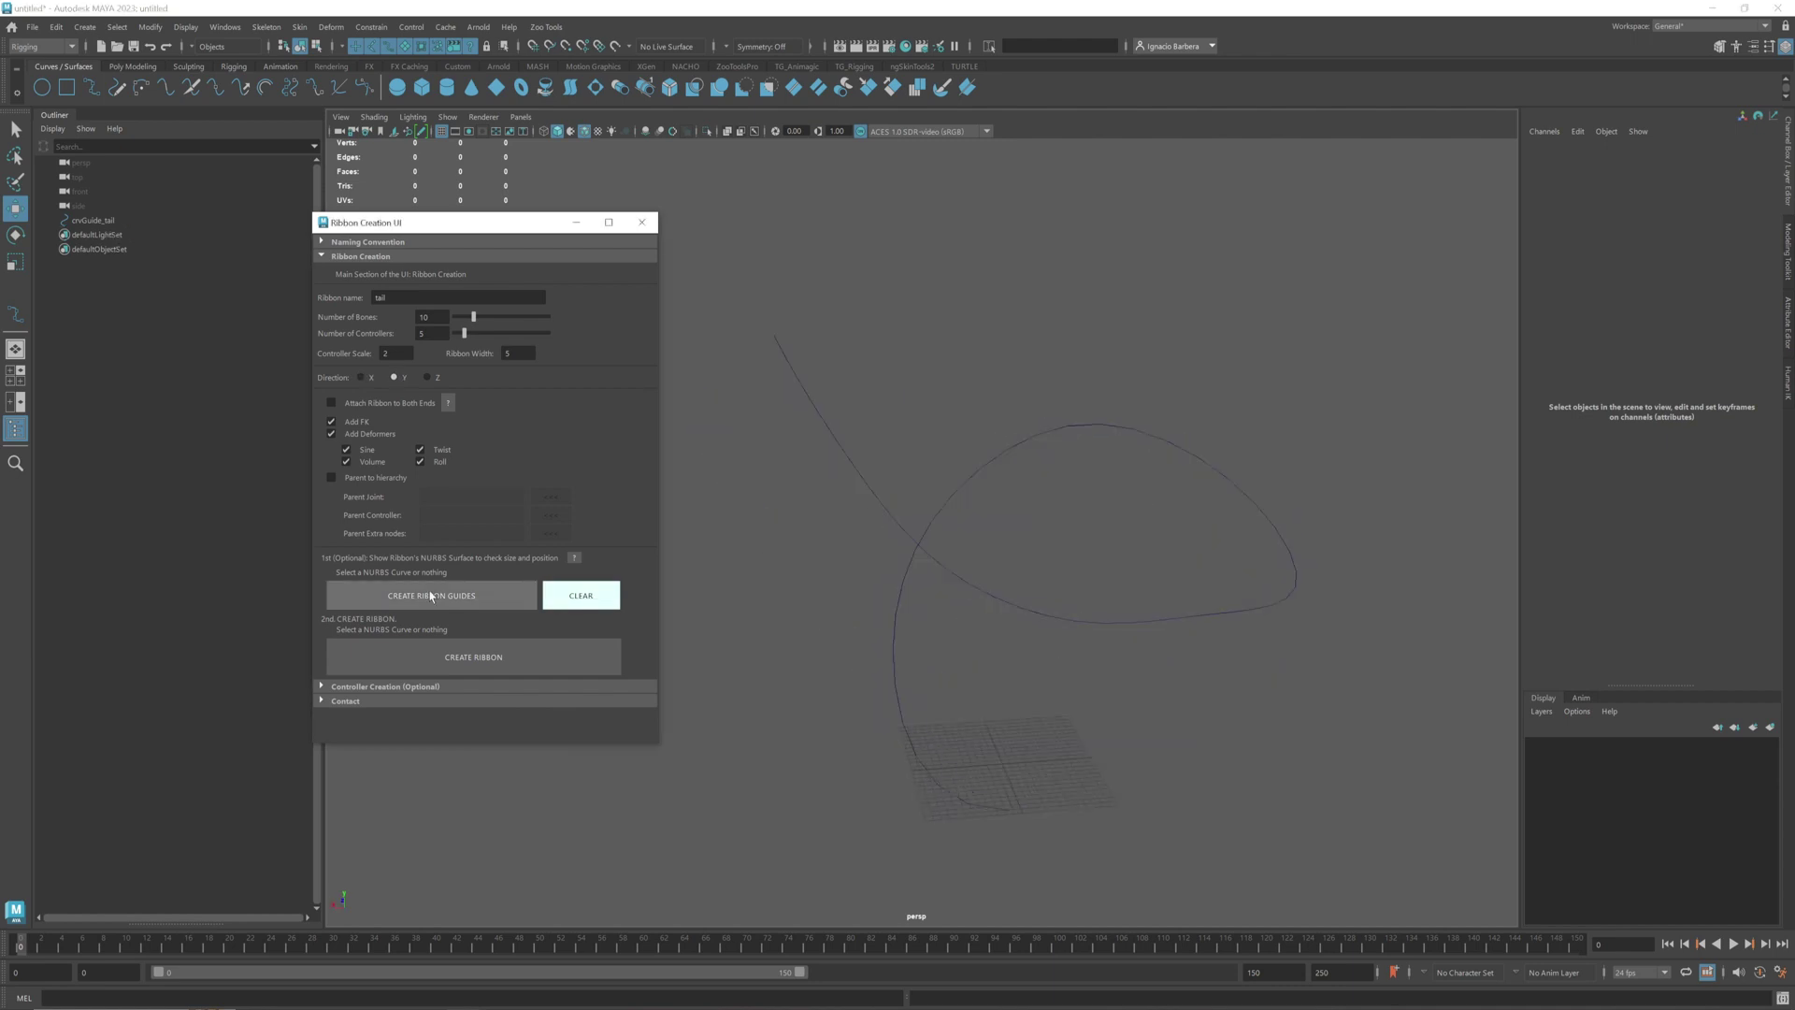
pyautogui.click(430, 596)
pyautogui.keyDown('alt'); pyautogui.moveTo(1242, 544); pyautogui.dragTo(1542, 294); pyautogui.keyUp('alt')
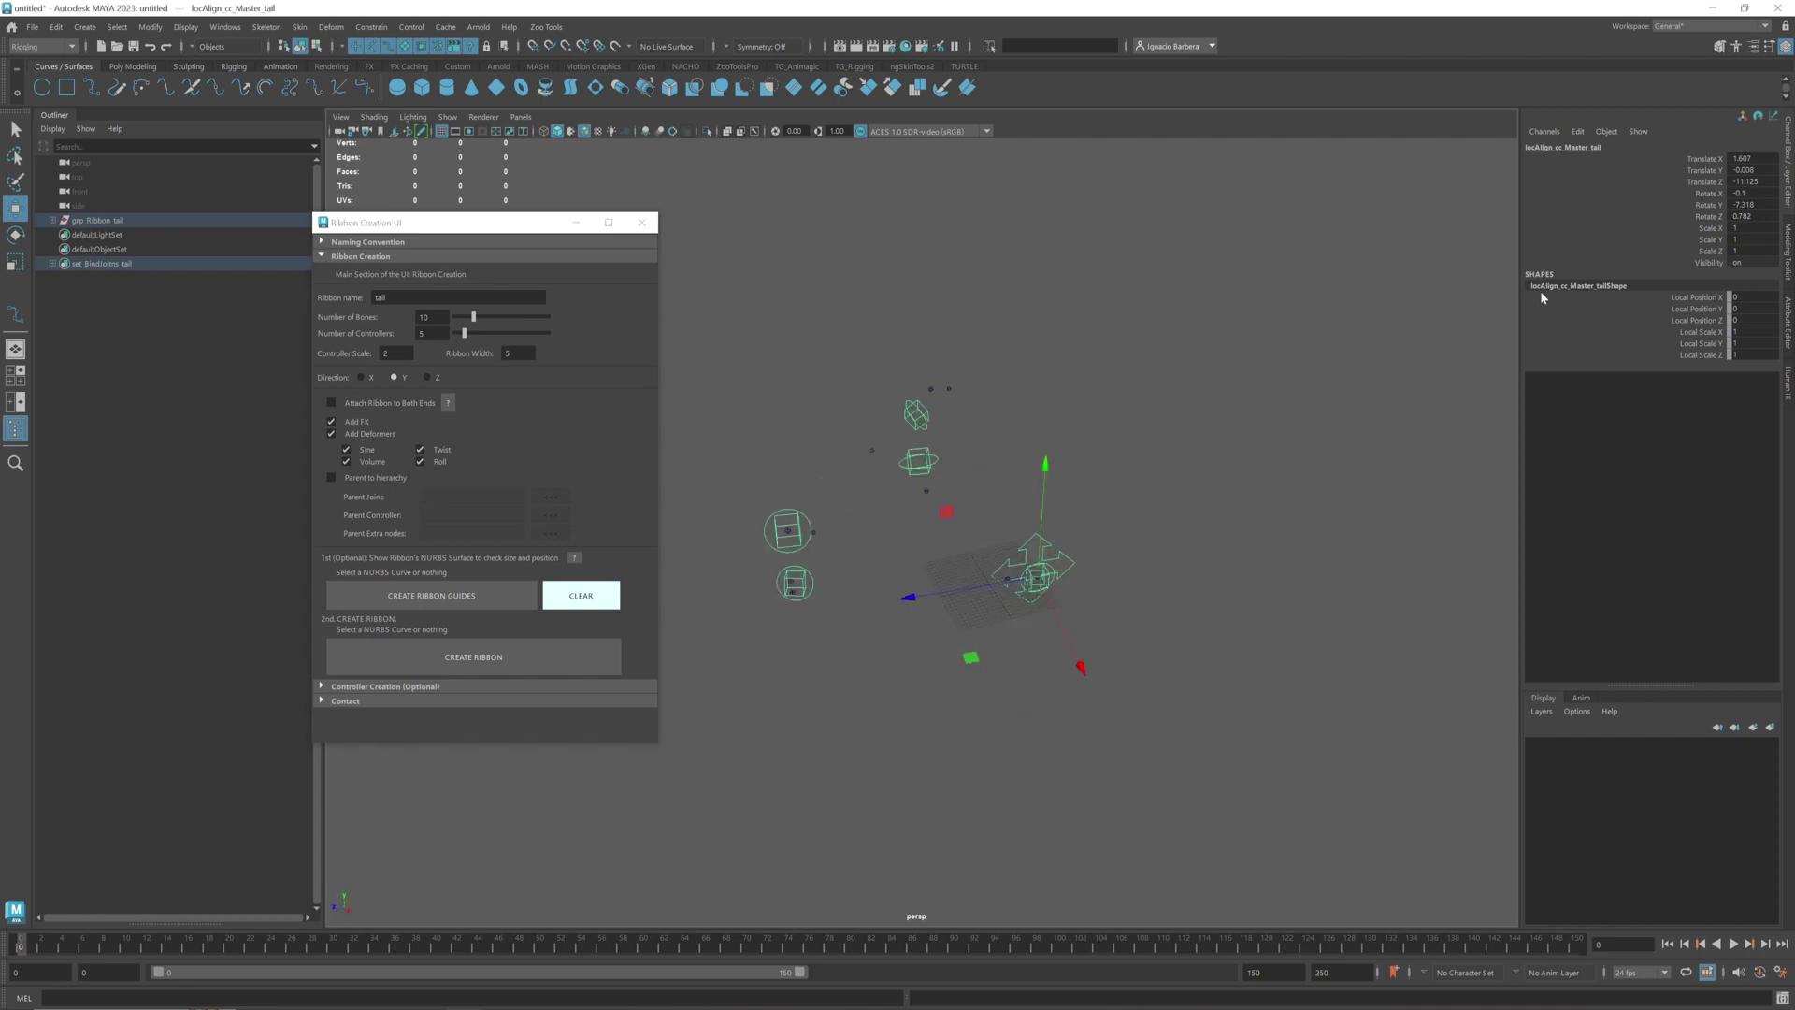
# Turn on the Nurbs Surface visibility on the tail ribbon's master controller
pyautogui.press('Down')
pyautogui.click(1698, 263)
pyautogui.click(1697, 278)
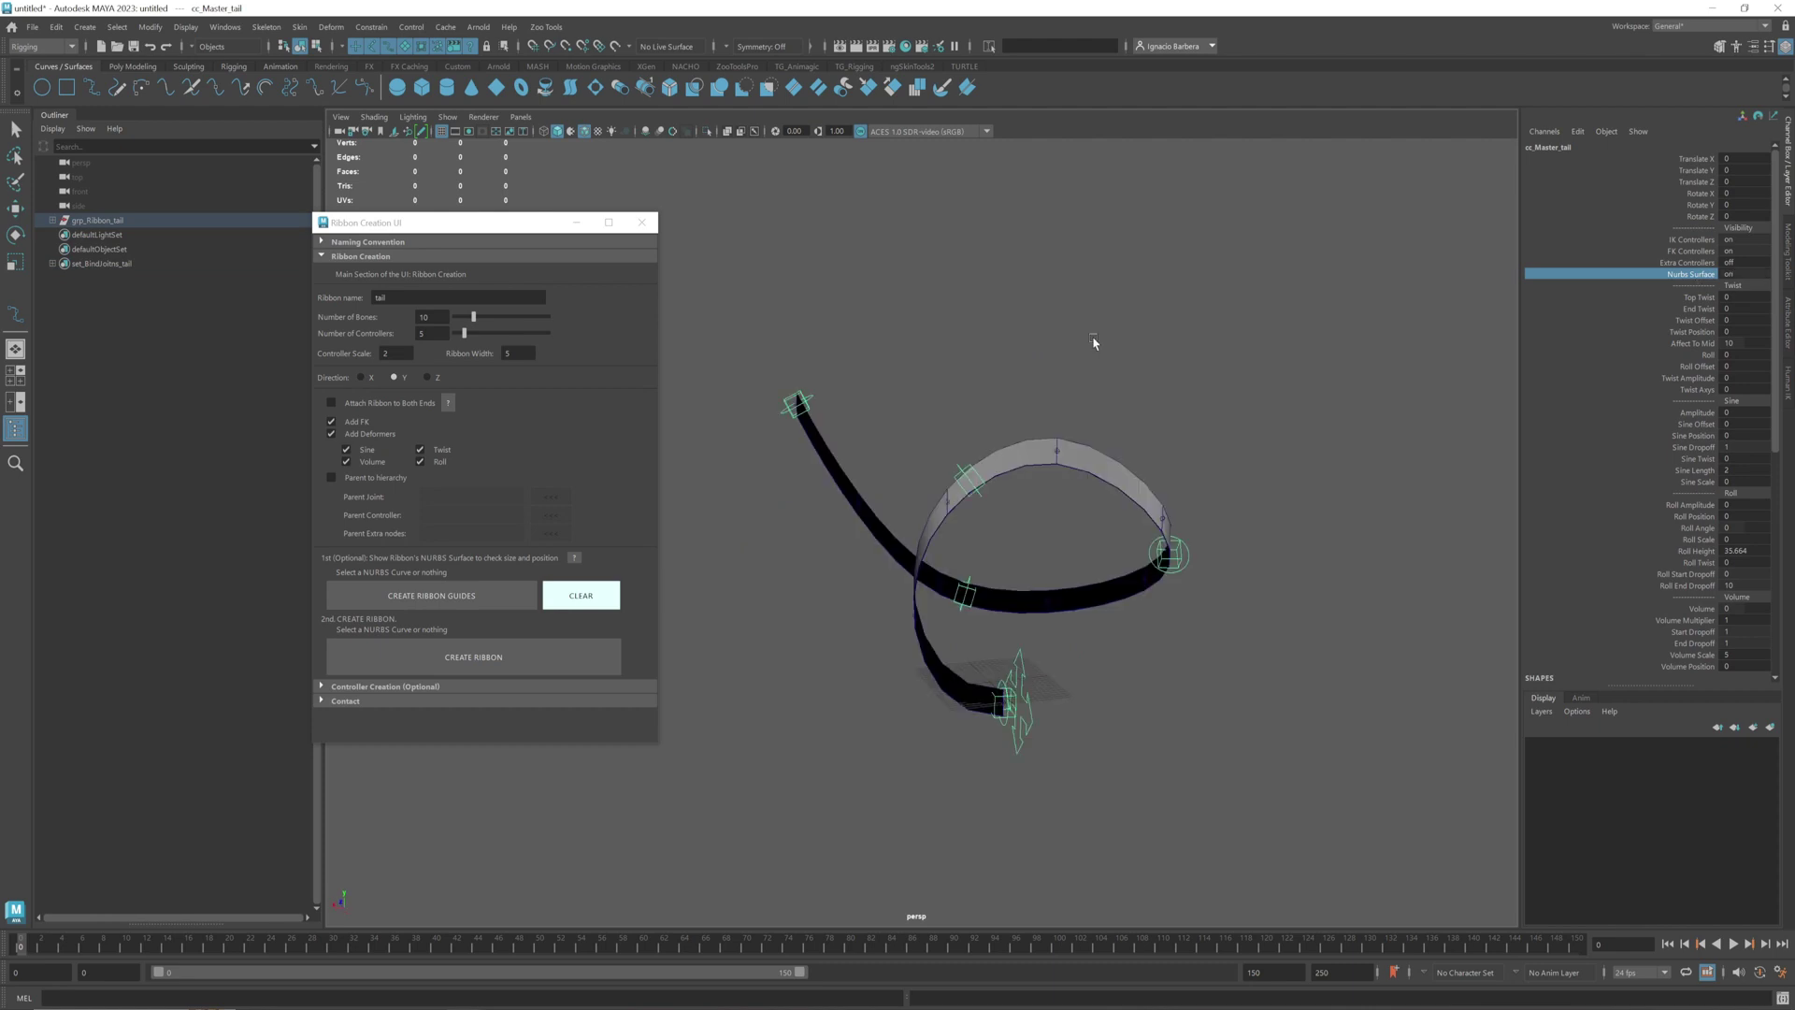
# Test moving the cc_tail02 controller on the curved ribbon, and undo the move
pyautogui.click(1094, 340)
pyautogui.press('w')
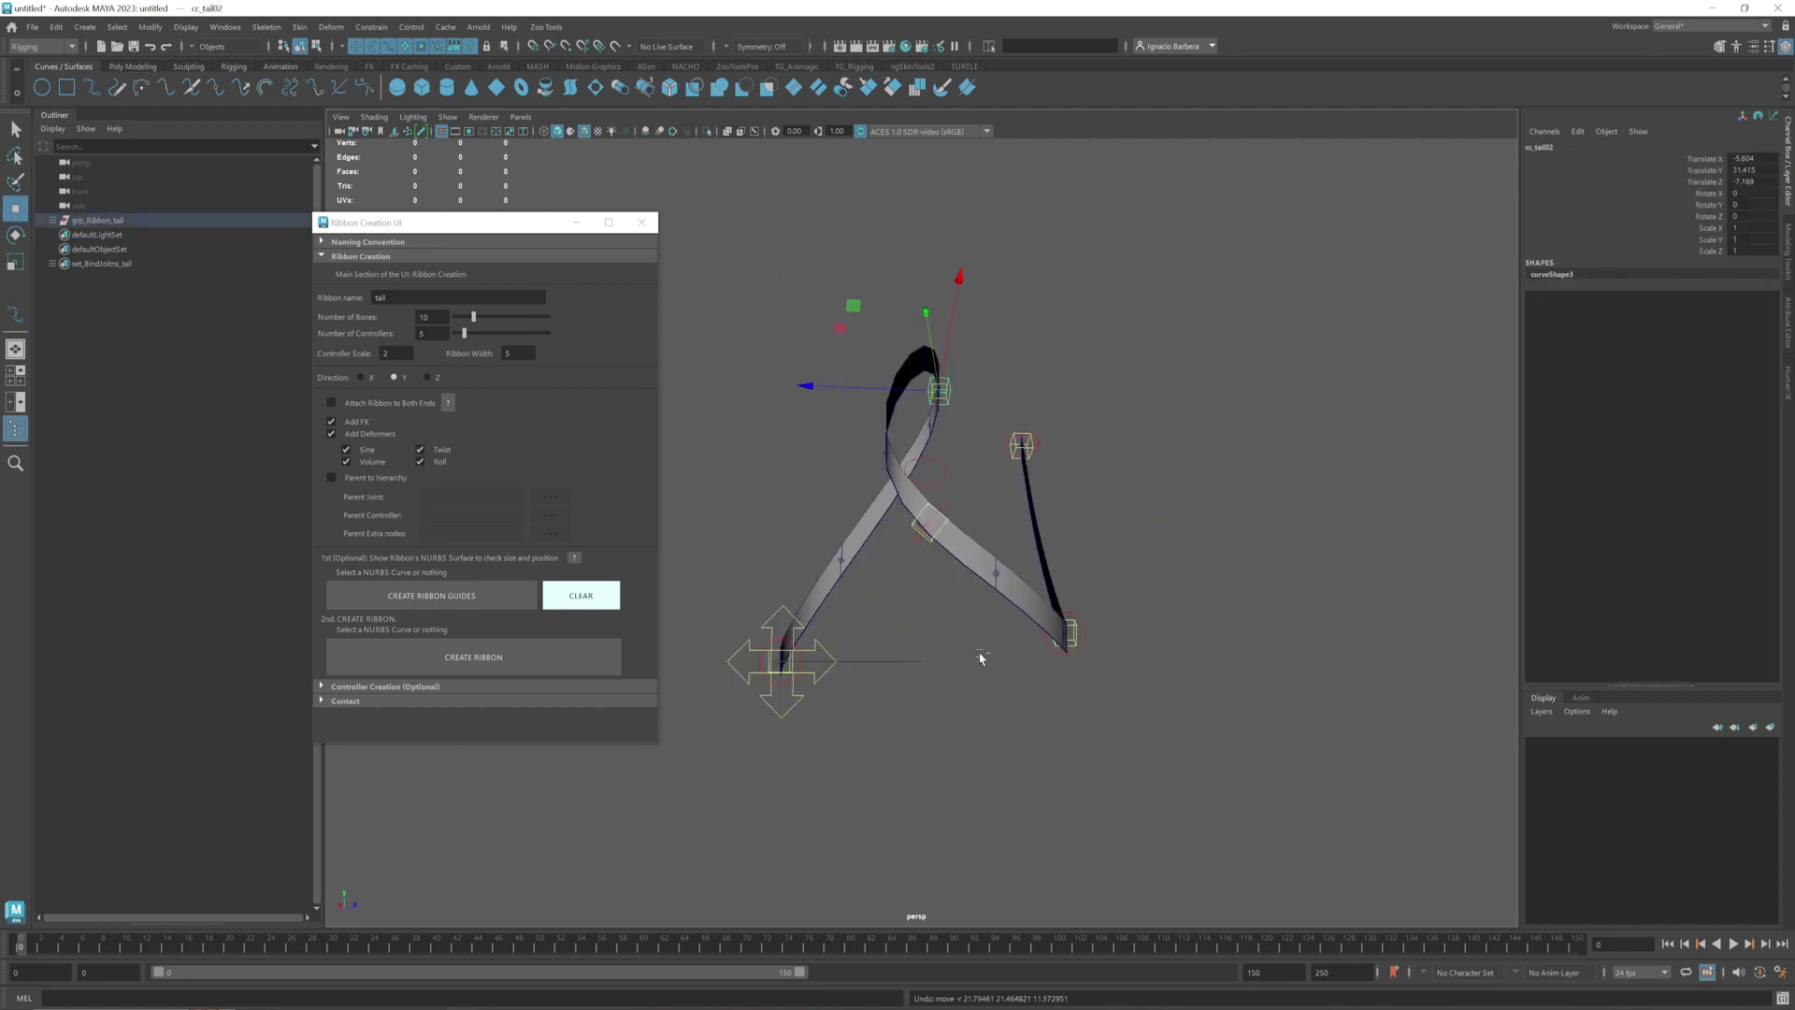
pyautogui.hotkey('ctrl', 'z')
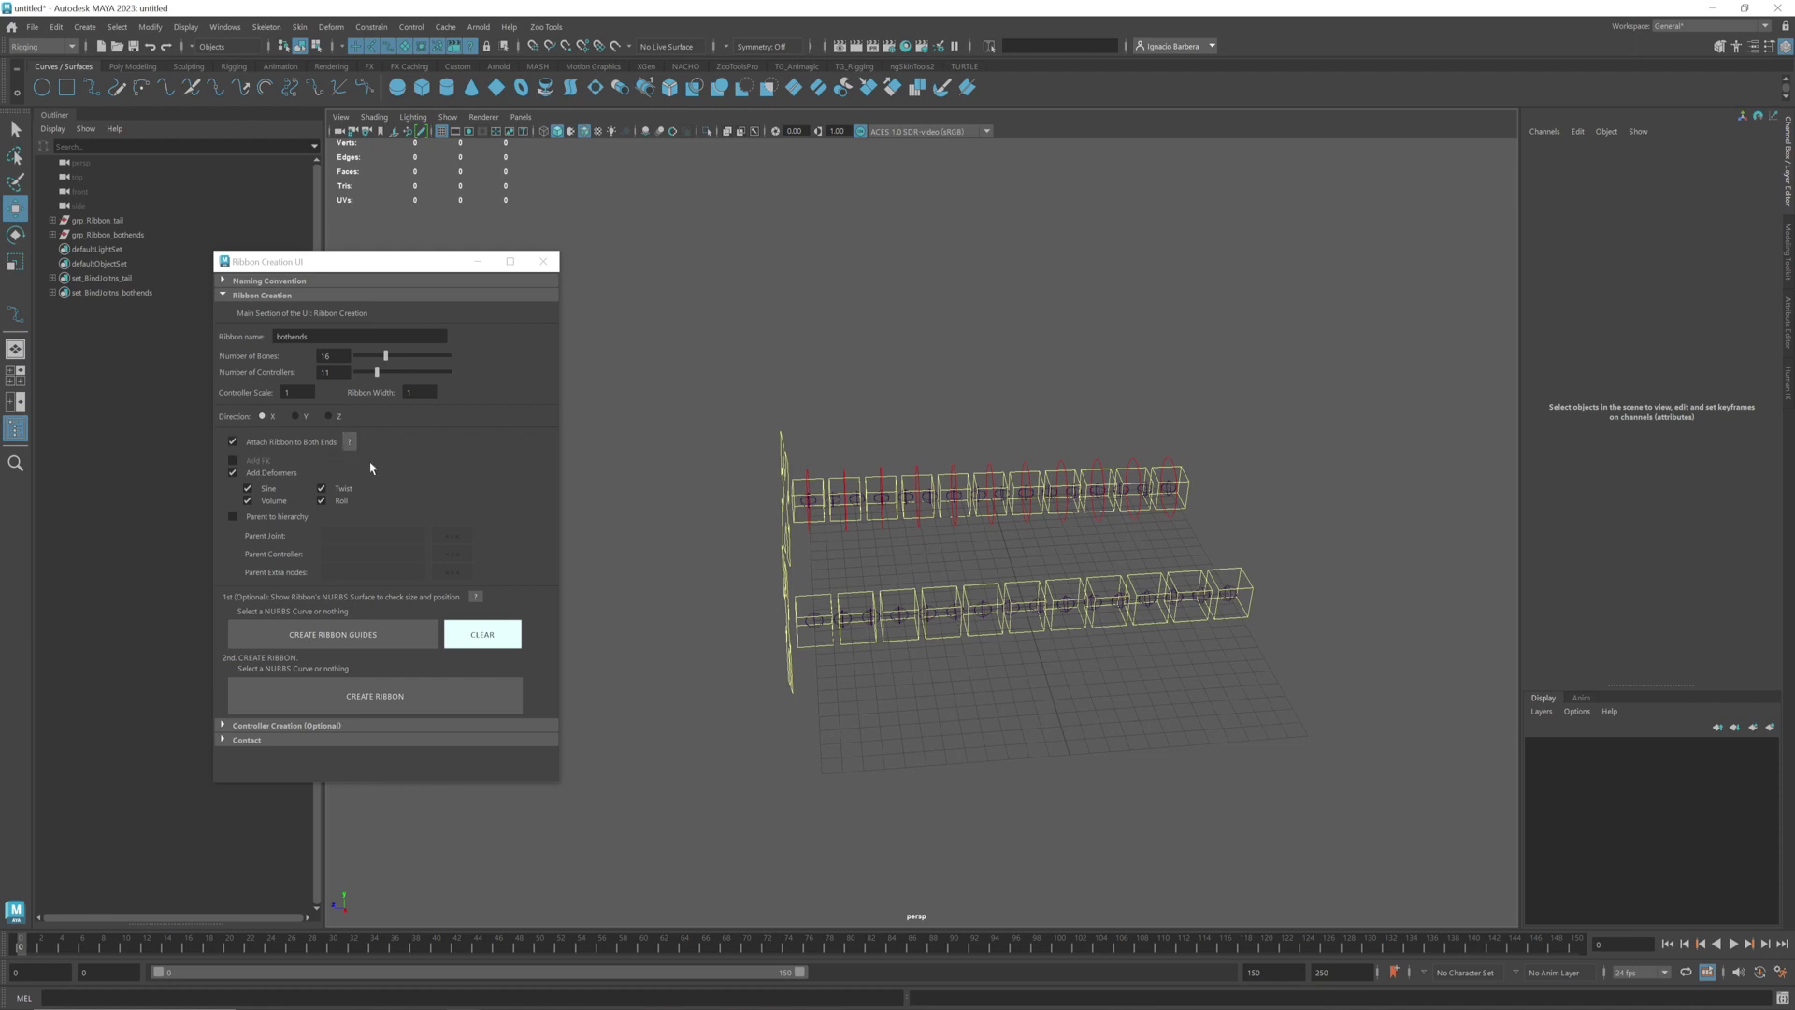
# Turn on Nurbs Surface visibility for the master controllers of both the tail and bothends ribbons
pyautogui.keyDown('alt'); pyautogui.moveTo(1137, 472); pyautogui.dragTo(1343, 508); pyautogui.keyUp('alt')
pyautogui.scroll(5, 988, 596)
pyautogui.keyDown('alt'); pyautogui.moveTo(883, 539); pyautogui.dragTo(802, 441); pyautogui.keyUp('alt')
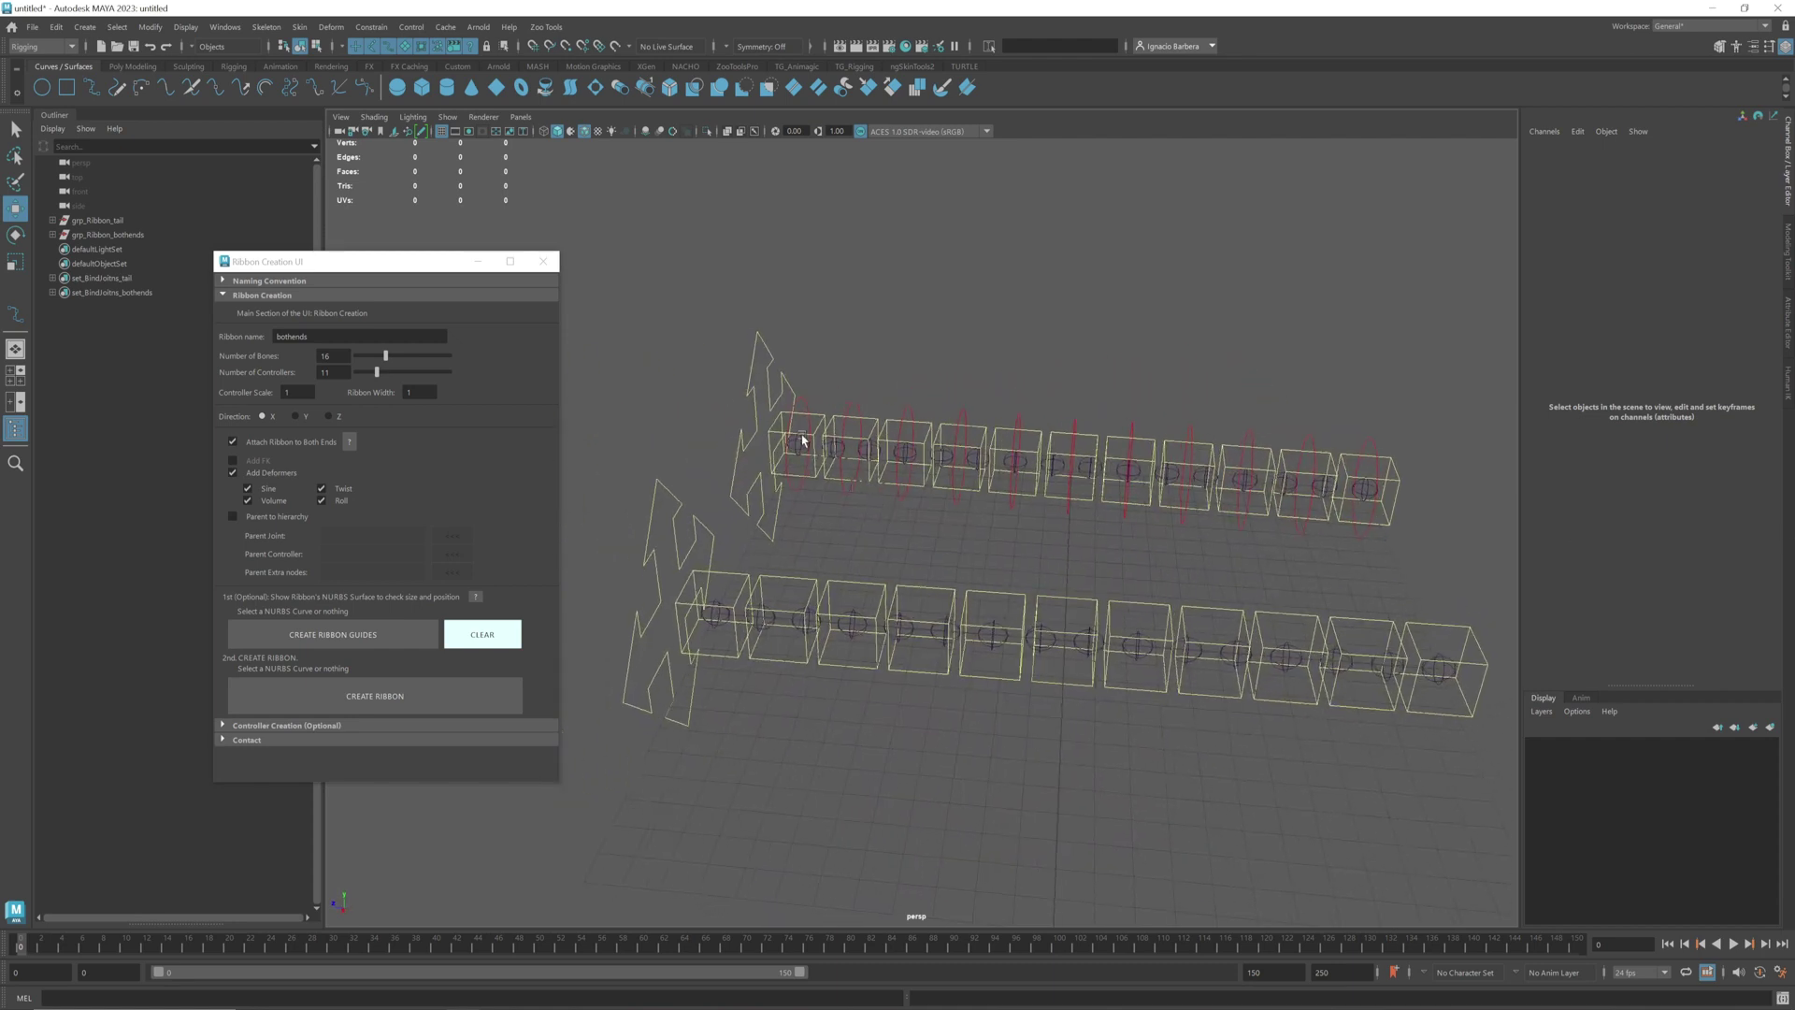
pyautogui.click(785, 379)
pyautogui.click(670, 491)
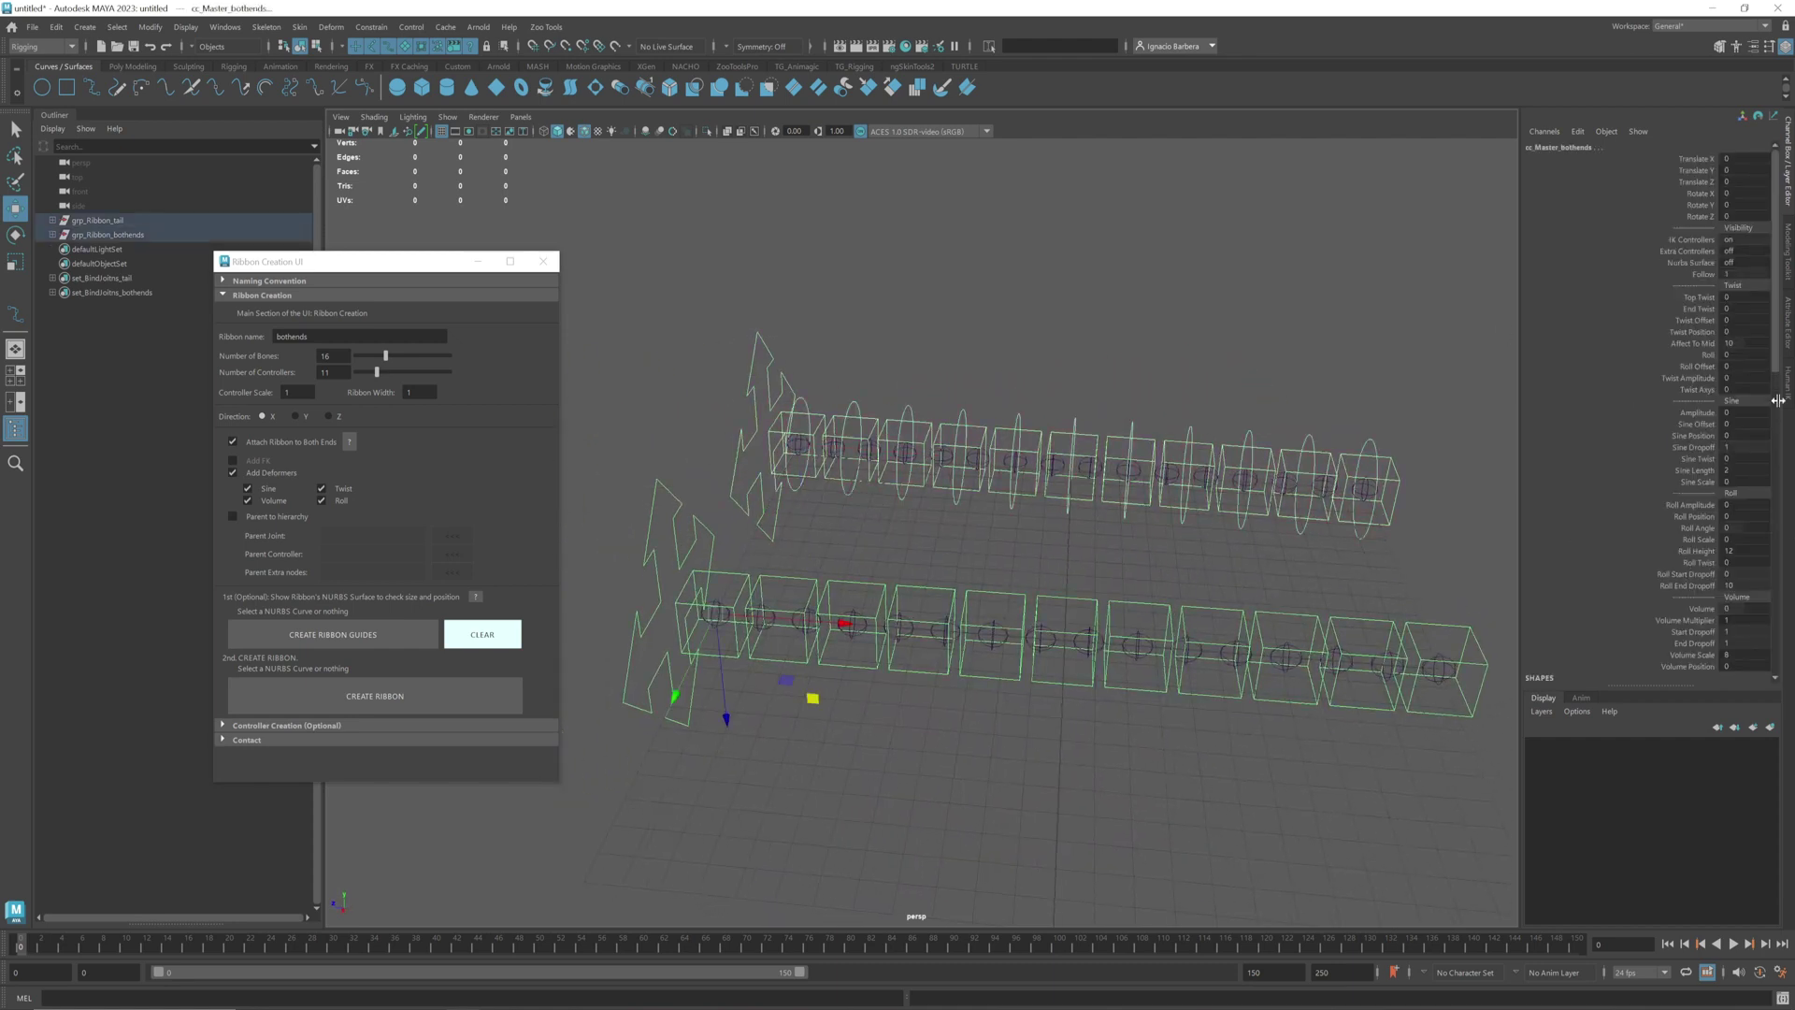
pyautogui.click(1697, 265)
pyautogui.moveTo(1469, 280); pyautogui.dragTo(1536, 284, button='middle')
pyautogui.click(1346, 365)
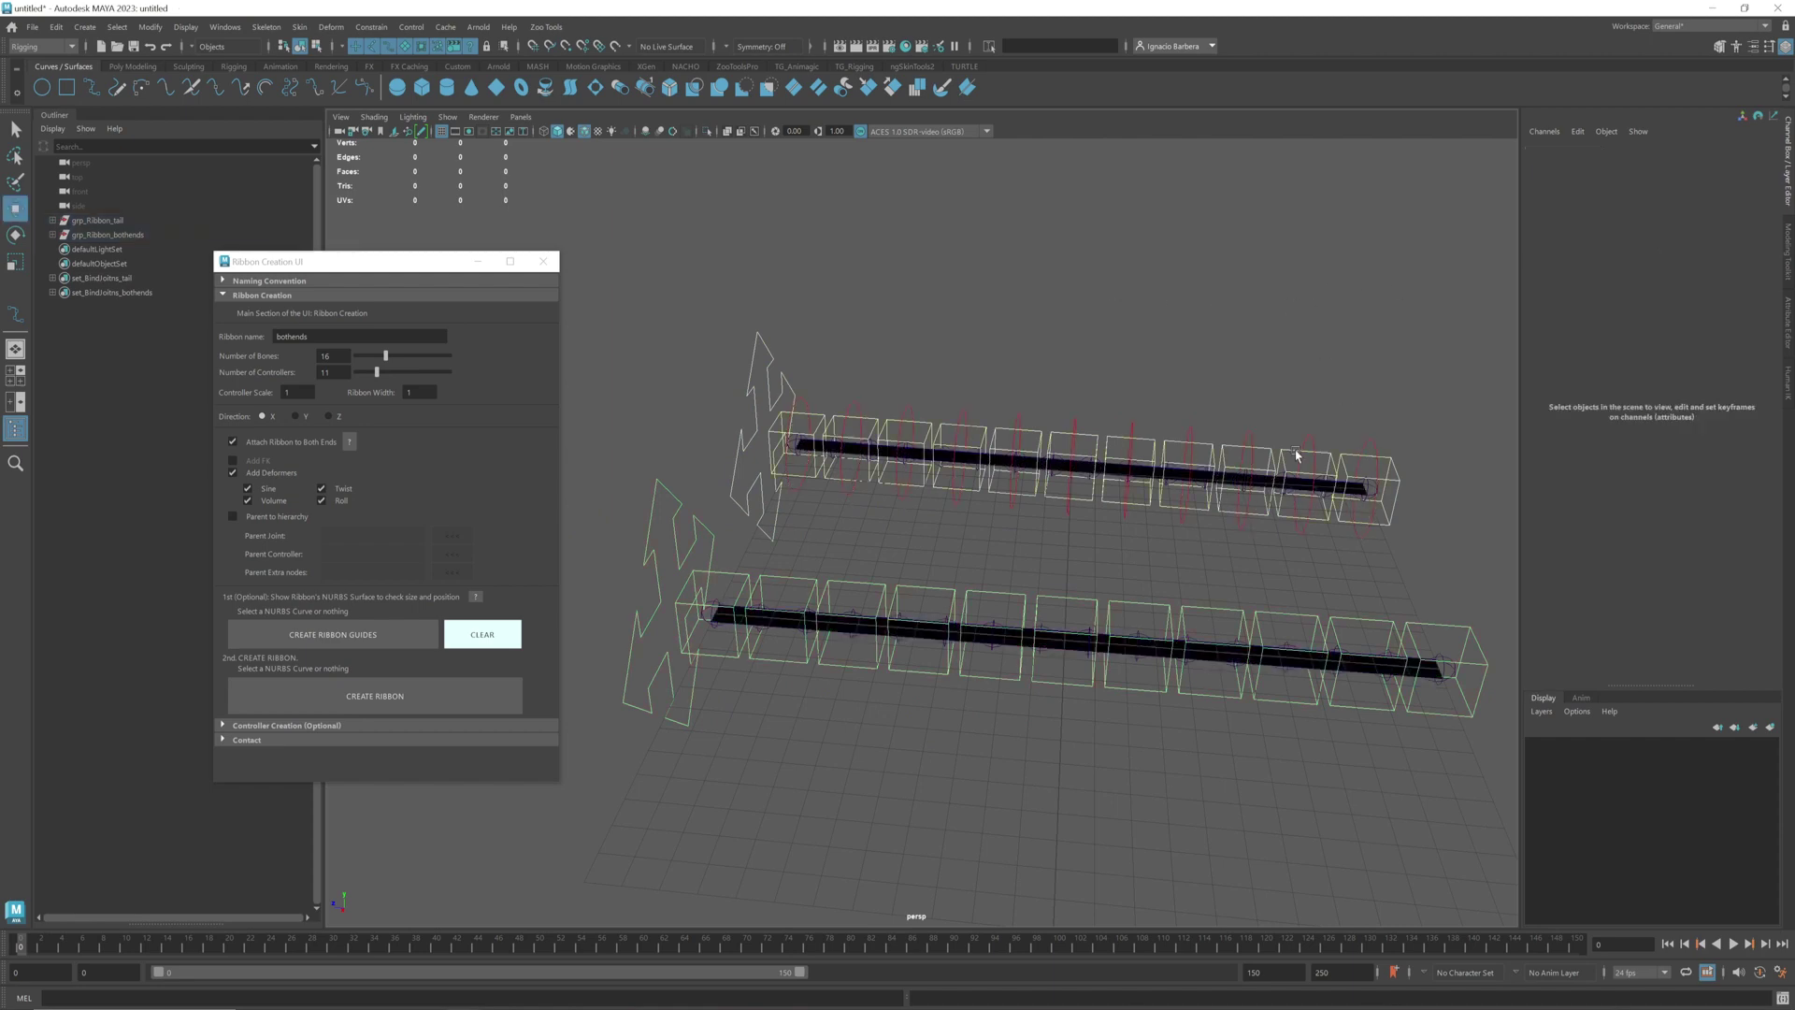
pyautogui.keyDown('alt'); pyautogui.moveTo(1298, 454); pyautogui.dragTo(906, 464); pyautogui.keyUp('alt')
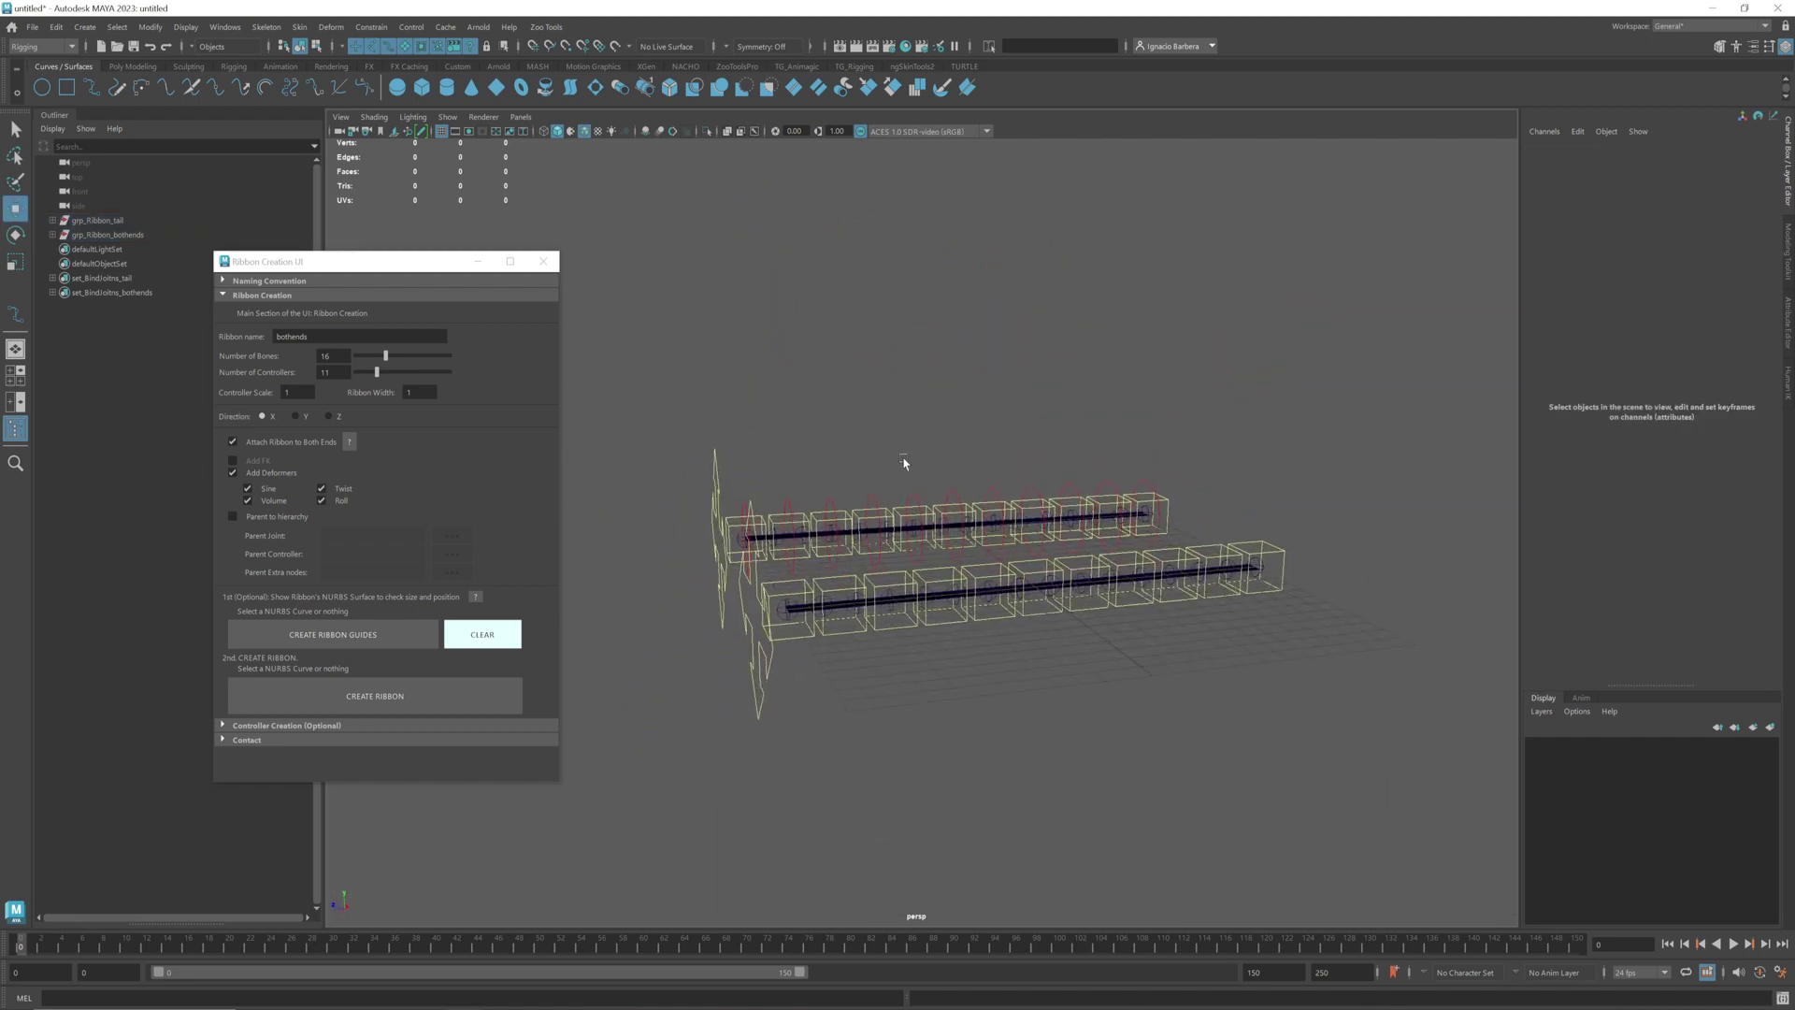
# Select the tail ribbon's master controller, and toggle Attach Ribbon to Both Ends off and back on
pyautogui.click(669, 465)
pyautogui.keyDown('alt'); pyautogui.moveTo(668, 465); pyautogui.dragTo(807, 465); pyautogui.keyUp('alt')
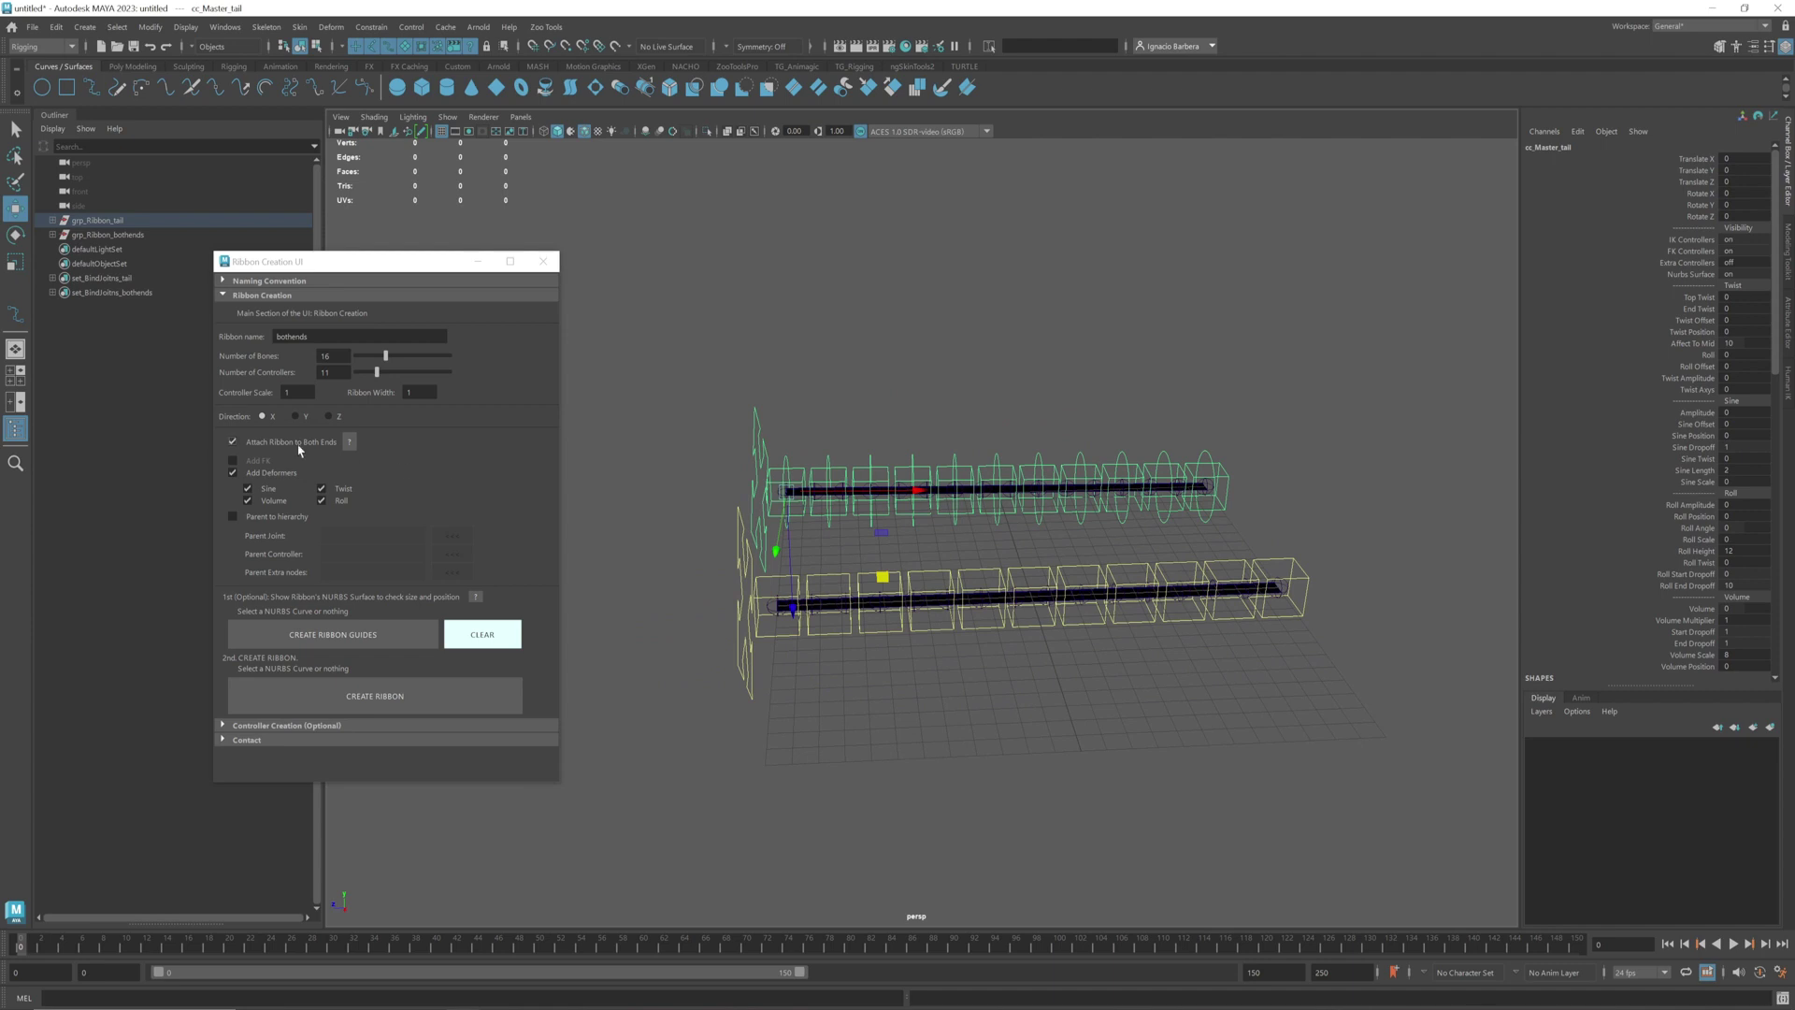
pyautogui.click(240, 443)
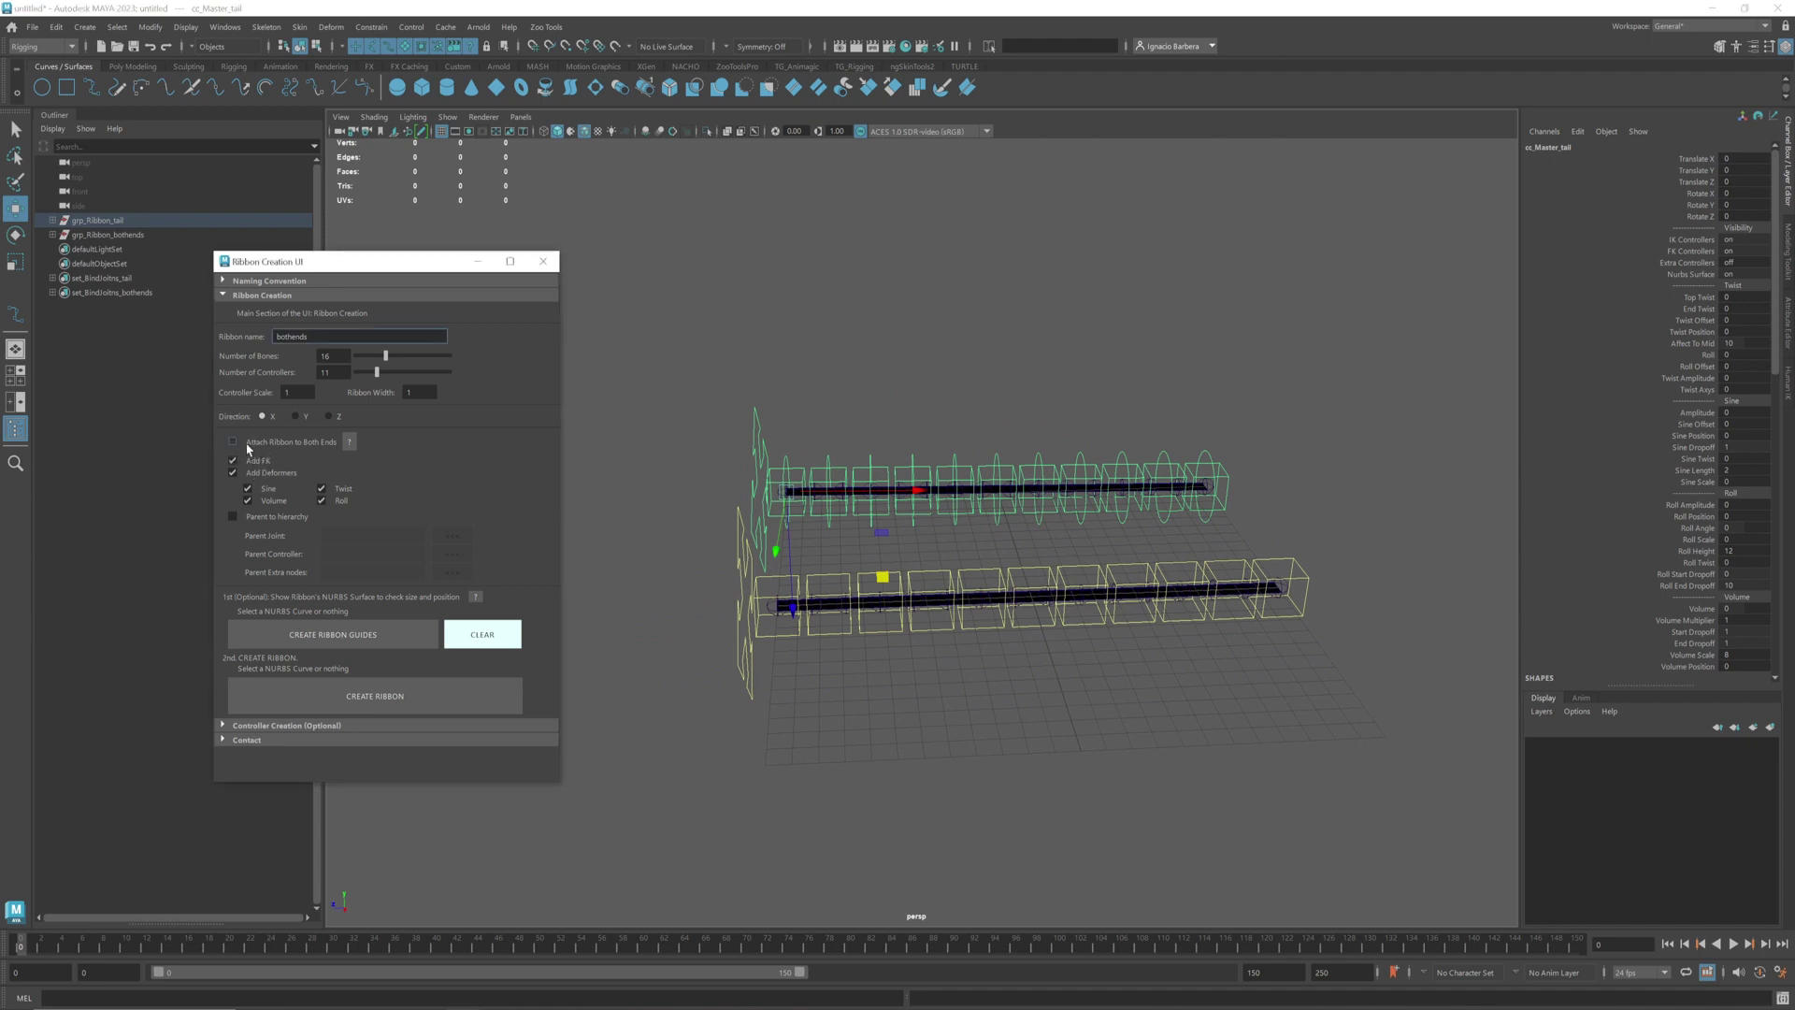
pyautogui.click(247, 444)
pyautogui.scroll(2, 1162, 473)
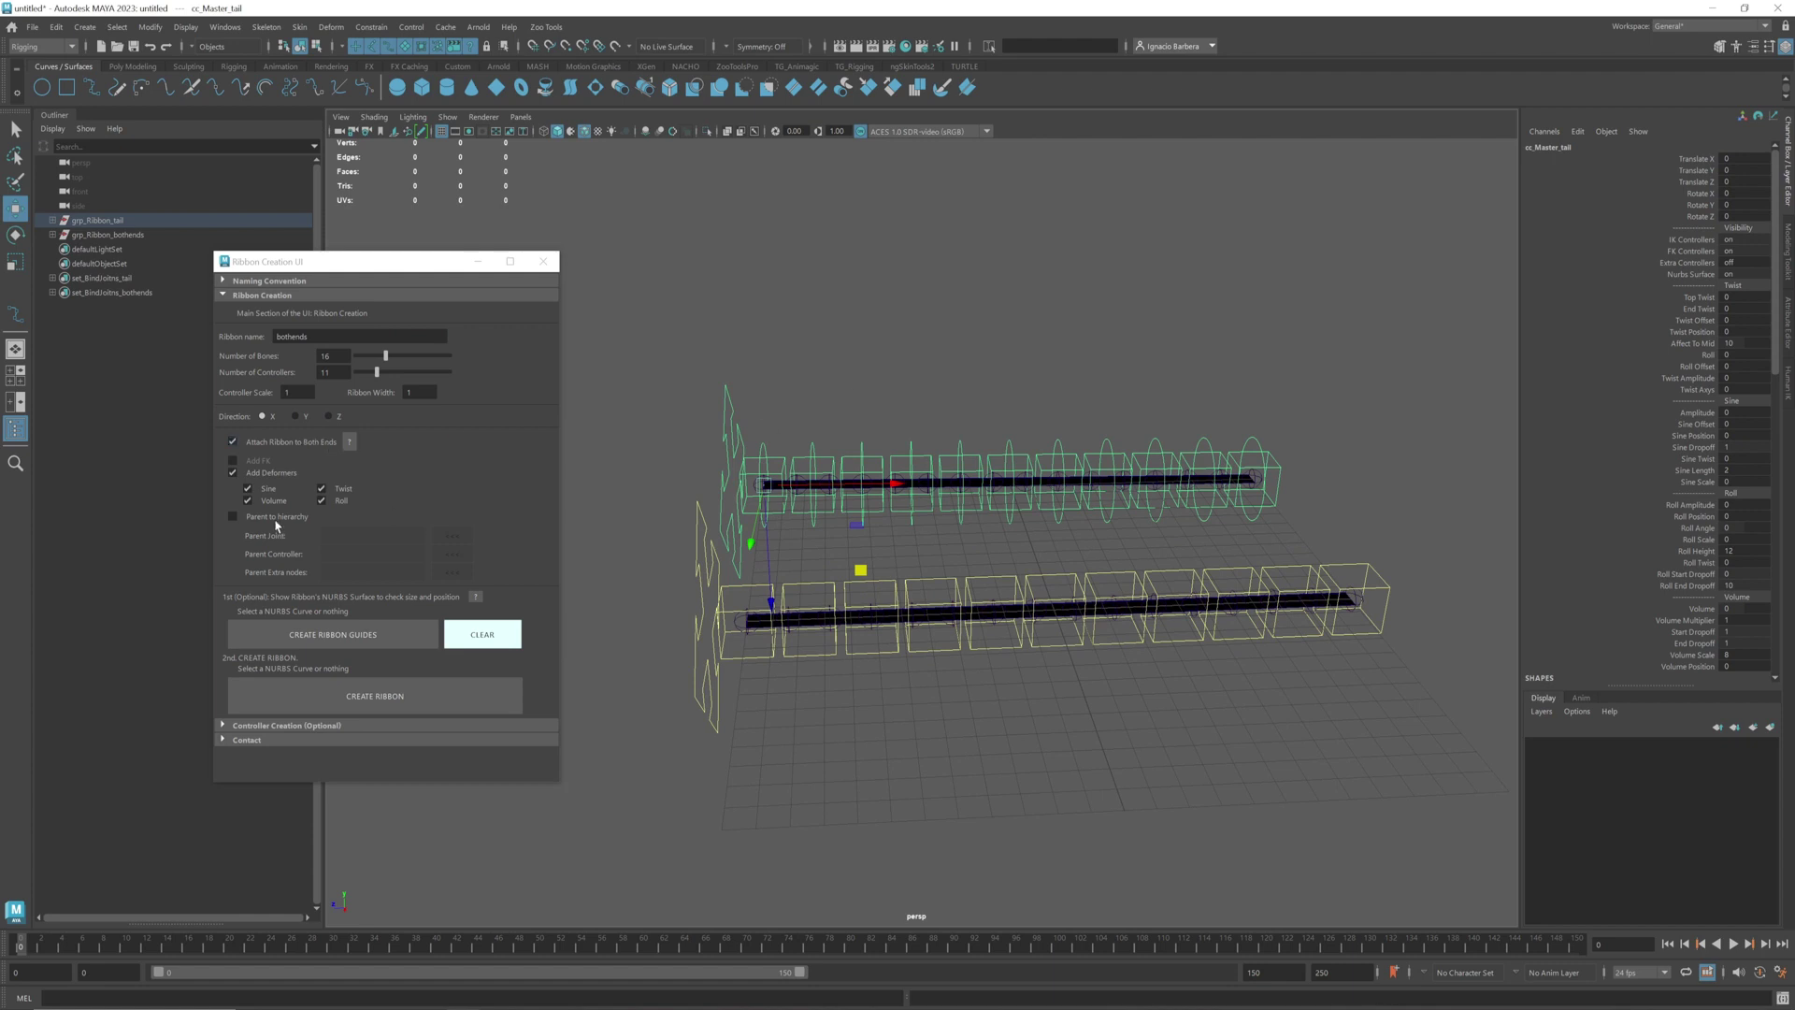
# Move the tail ribbon's end controller cc_tail11 to about 9 in X and -11.9 in Z
pyautogui.click(1309, 417)
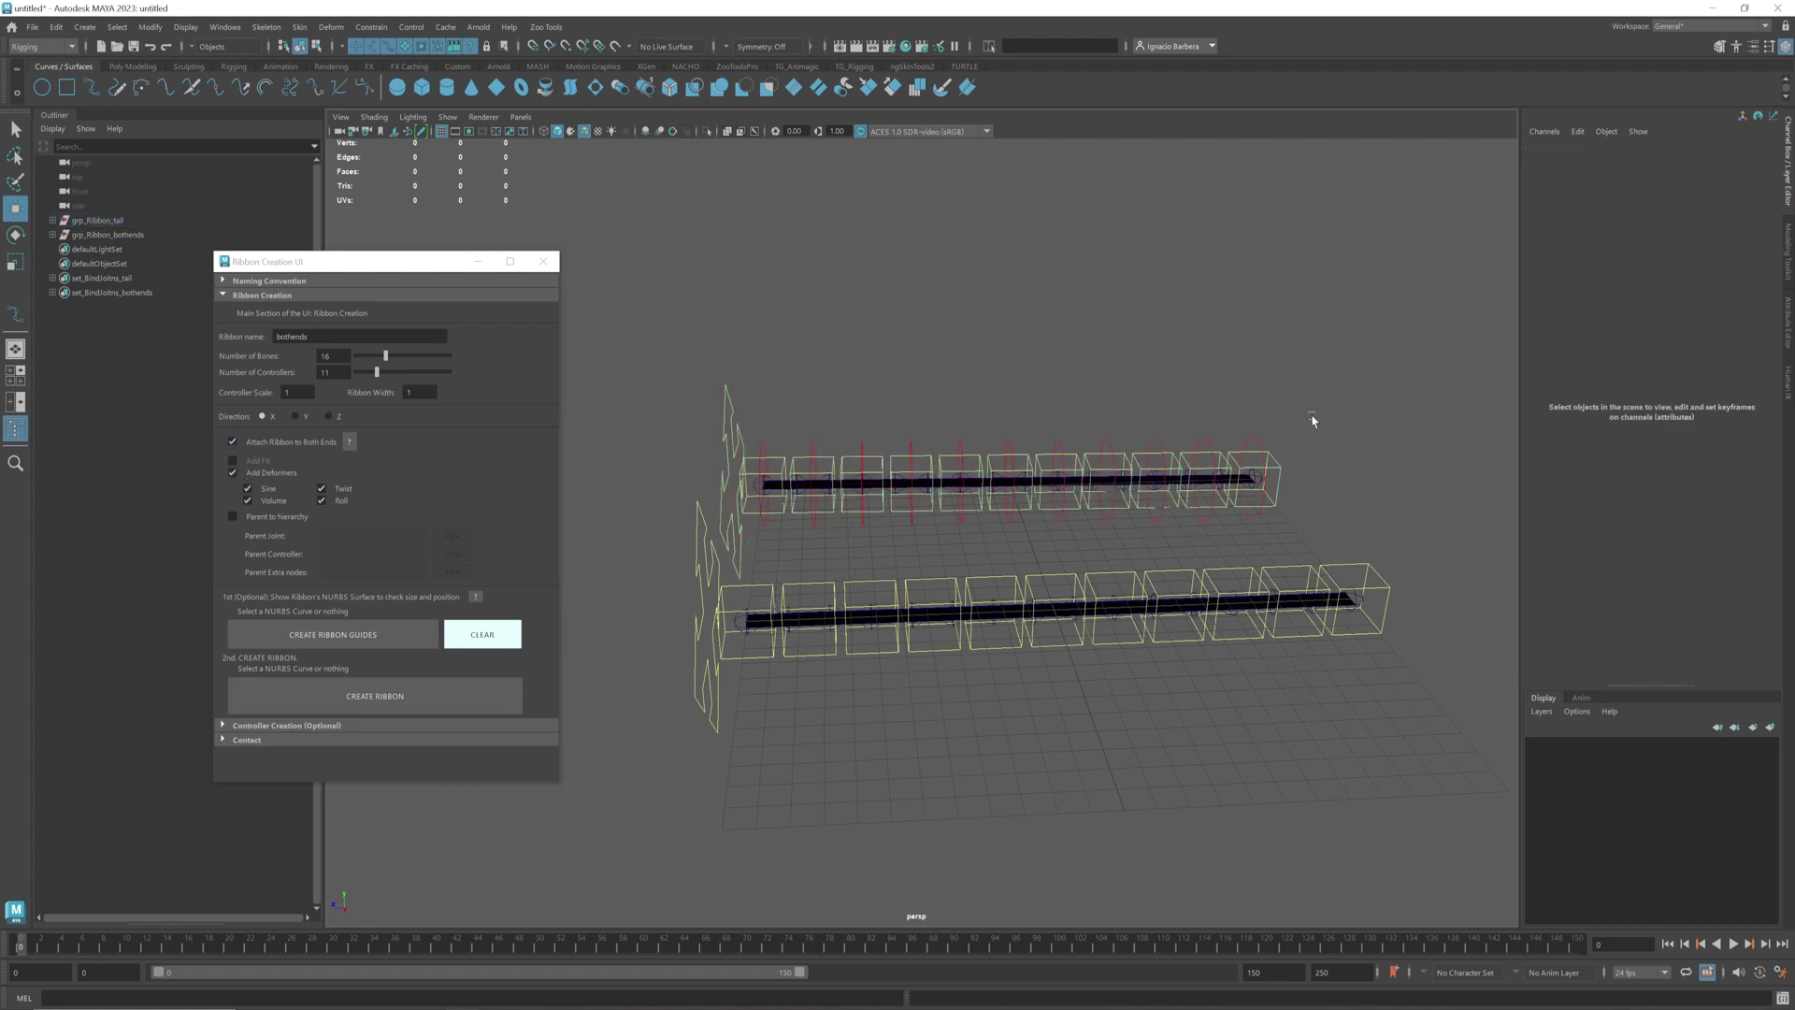
pyautogui.click(1278, 467)
pyautogui.scroll(-3, 1201, 491)
pyautogui.keyDown('alt'); pyautogui.moveTo(1159, 482); pyautogui.dragTo(1049, 419); pyautogui.keyUp('alt')
pyautogui.moveTo(1237, 623); pyautogui.dragTo(1388, 441)
pyautogui.keyDown('alt'); pyautogui.moveTo(1291, 569); pyautogui.dragTo(1192, 537); pyautogui.keyUp('alt')
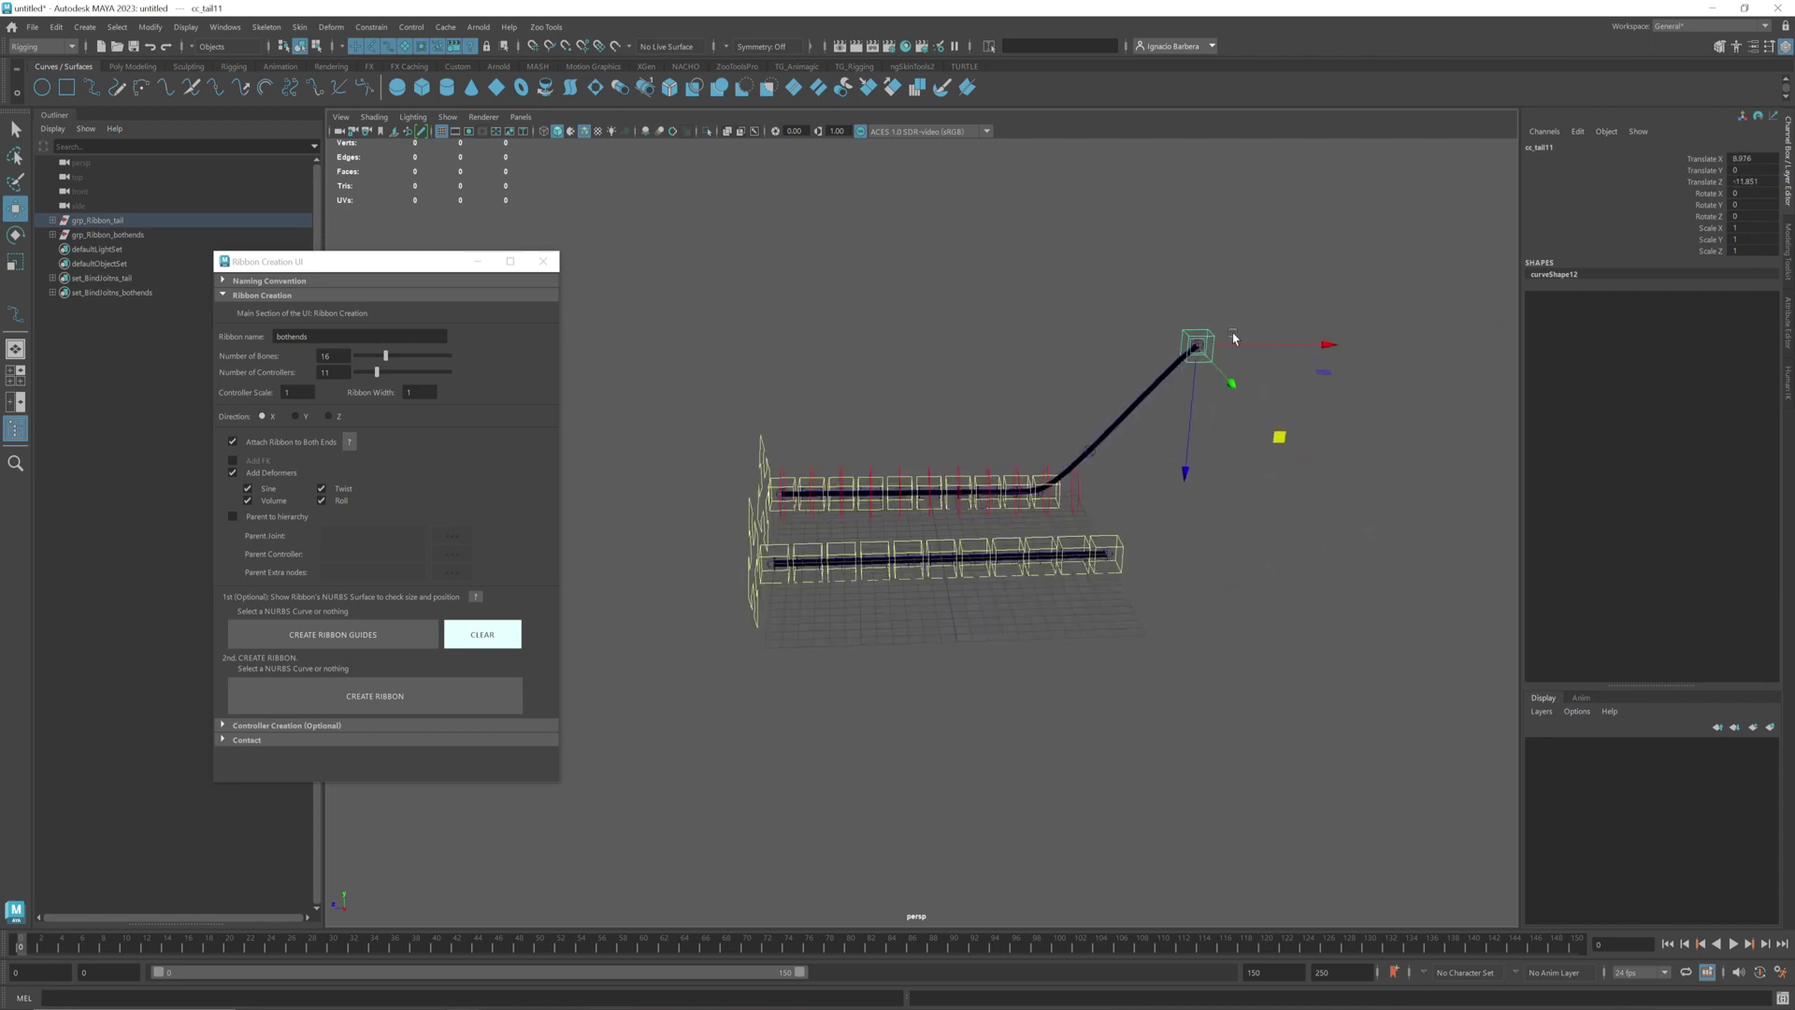
# Move the bothends ribbon's controller cc_bothends11 to about 18.4 in X and -14.7 in Z, and rotate it about -17.3° in Y
pyautogui.click(1158, 569)
pyautogui.click(1111, 540)
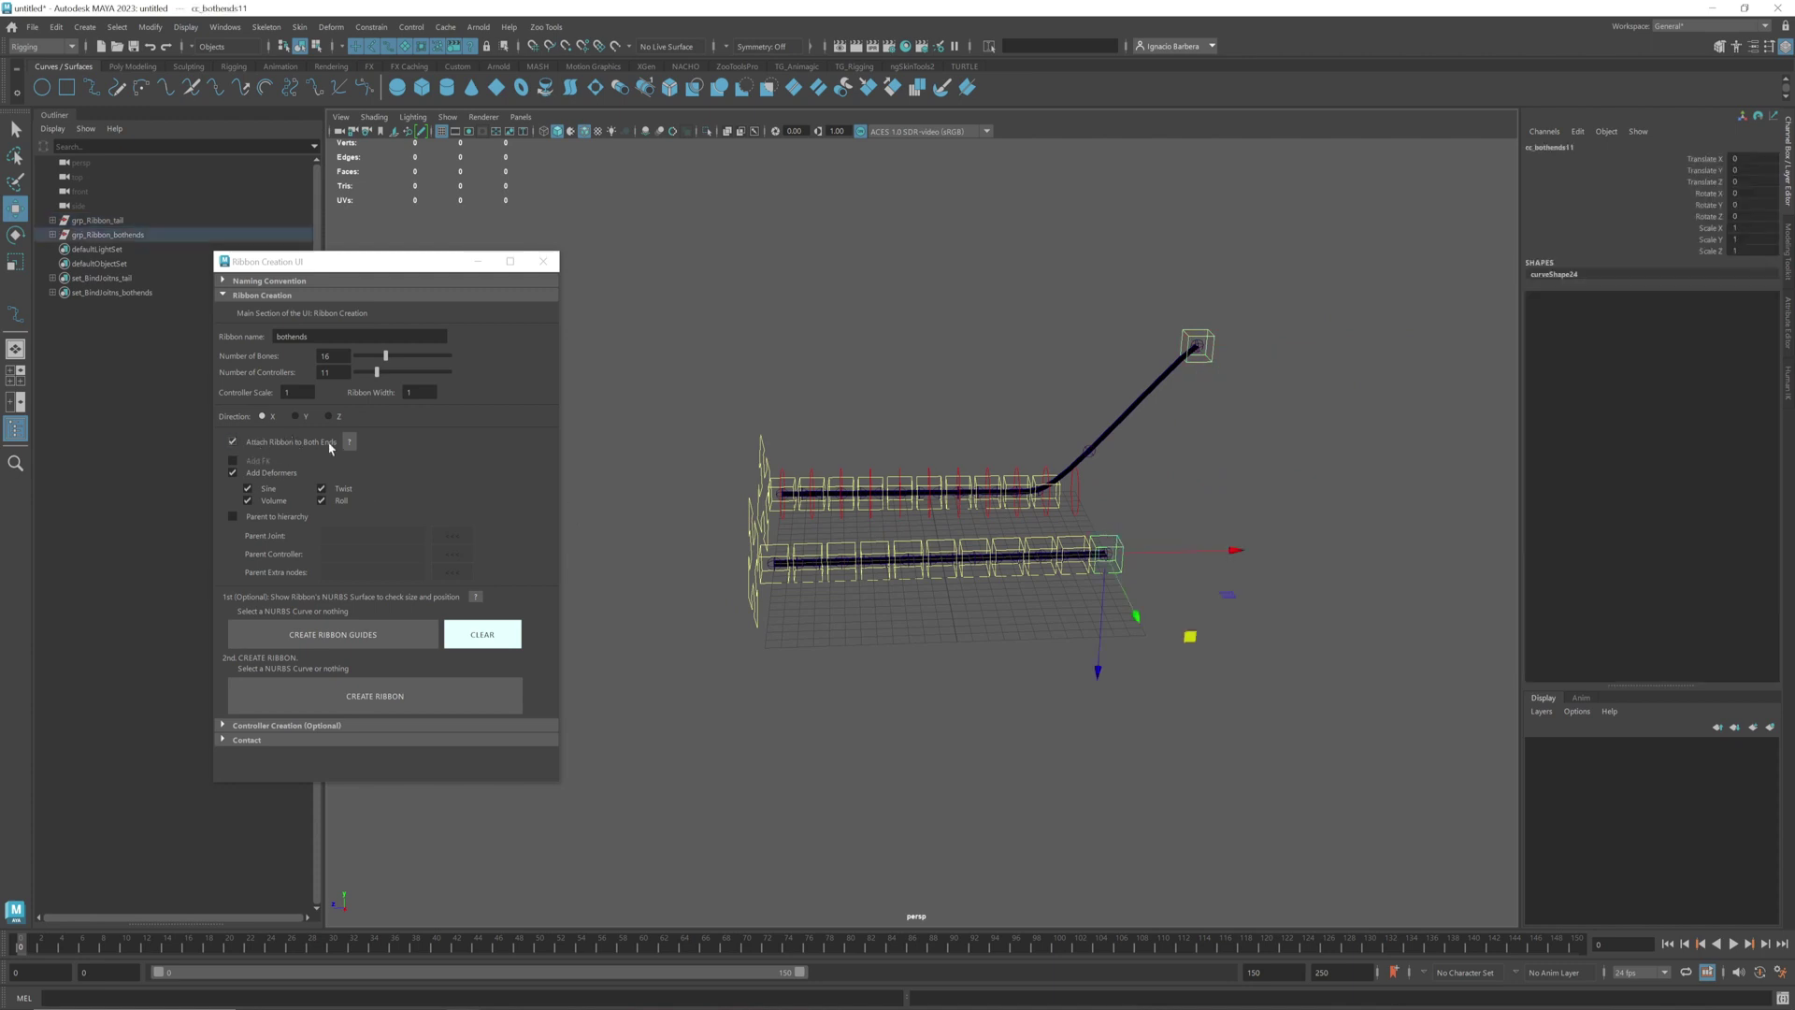
pyautogui.moveTo(1189, 637); pyautogui.dragTo(1458, 321)
pyautogui.press('e')
pyautogui.moveTo(1307, 275)
pyautogui.mouseDown()
pyautogui.moveTo(1275, 290)
pyautogui.moveTo(1252, 409)
pyautogui.moveTo(1254, 342)
pyautogui.moveTo(1296, 243)
pyautogui.mouseUp()
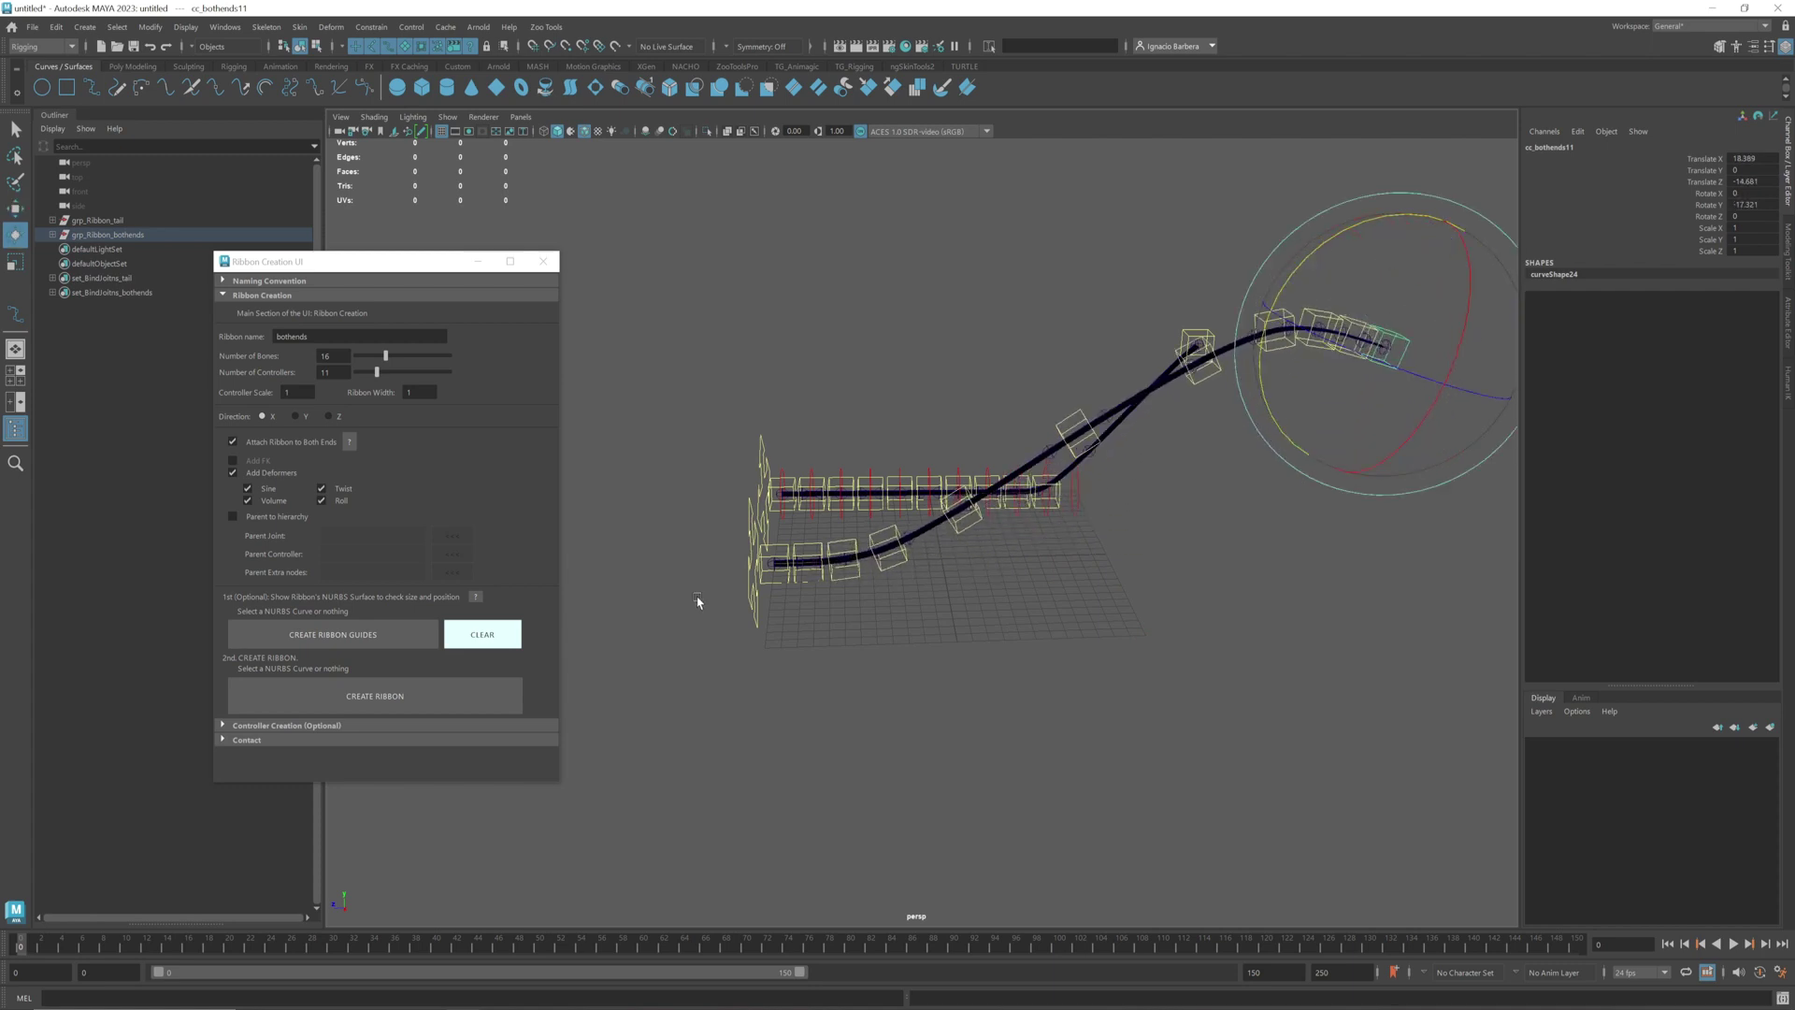
# Move the bothends ribbon's start controller cc_bothends01 to about 13.1 in X and -20.1 in Z, and test rotating it in Y
pyautogui.click(784, 547)
pyautogui.press('w')
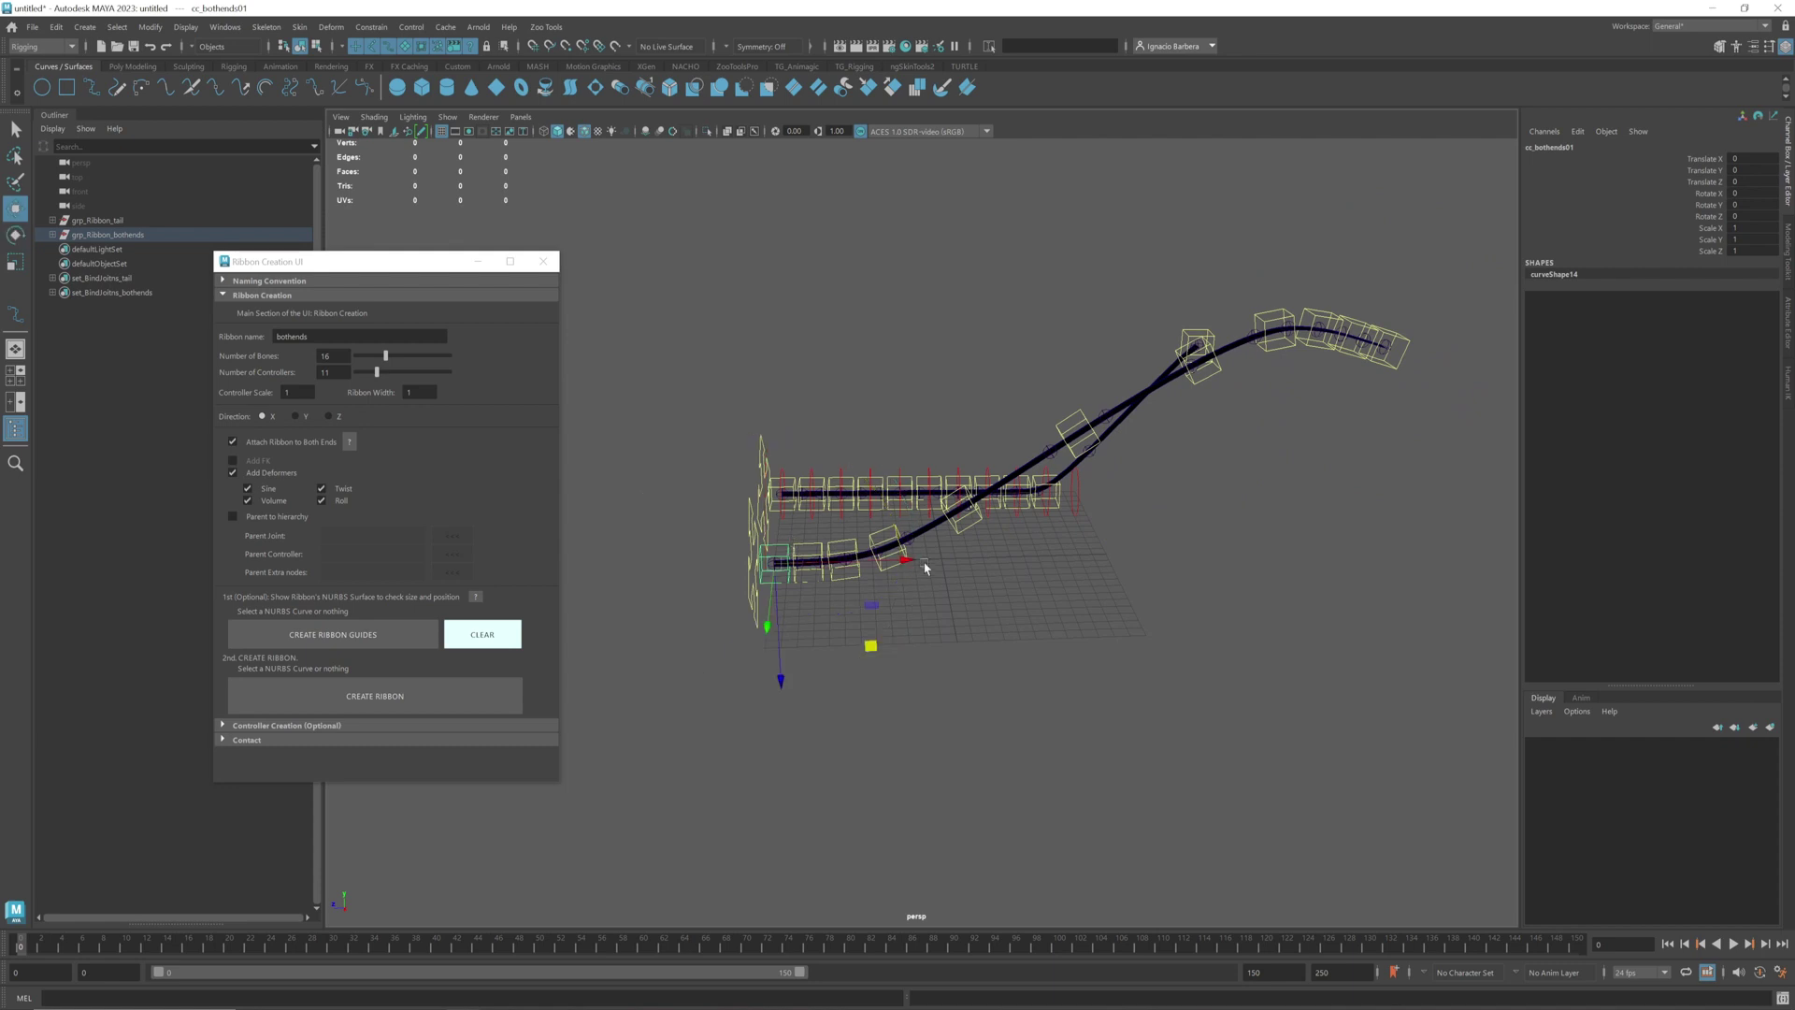
pyautogui.moveTo(877, 641); pyautogui.dragTo(1048, 292)
pyautogui.keyDown('alt'); pyautogui.moveTo(1217, 325); pyautogui.dragTo(1132, 397, button='middle'); pyautogui.keyUp('alt')
pyautogui.press('e')
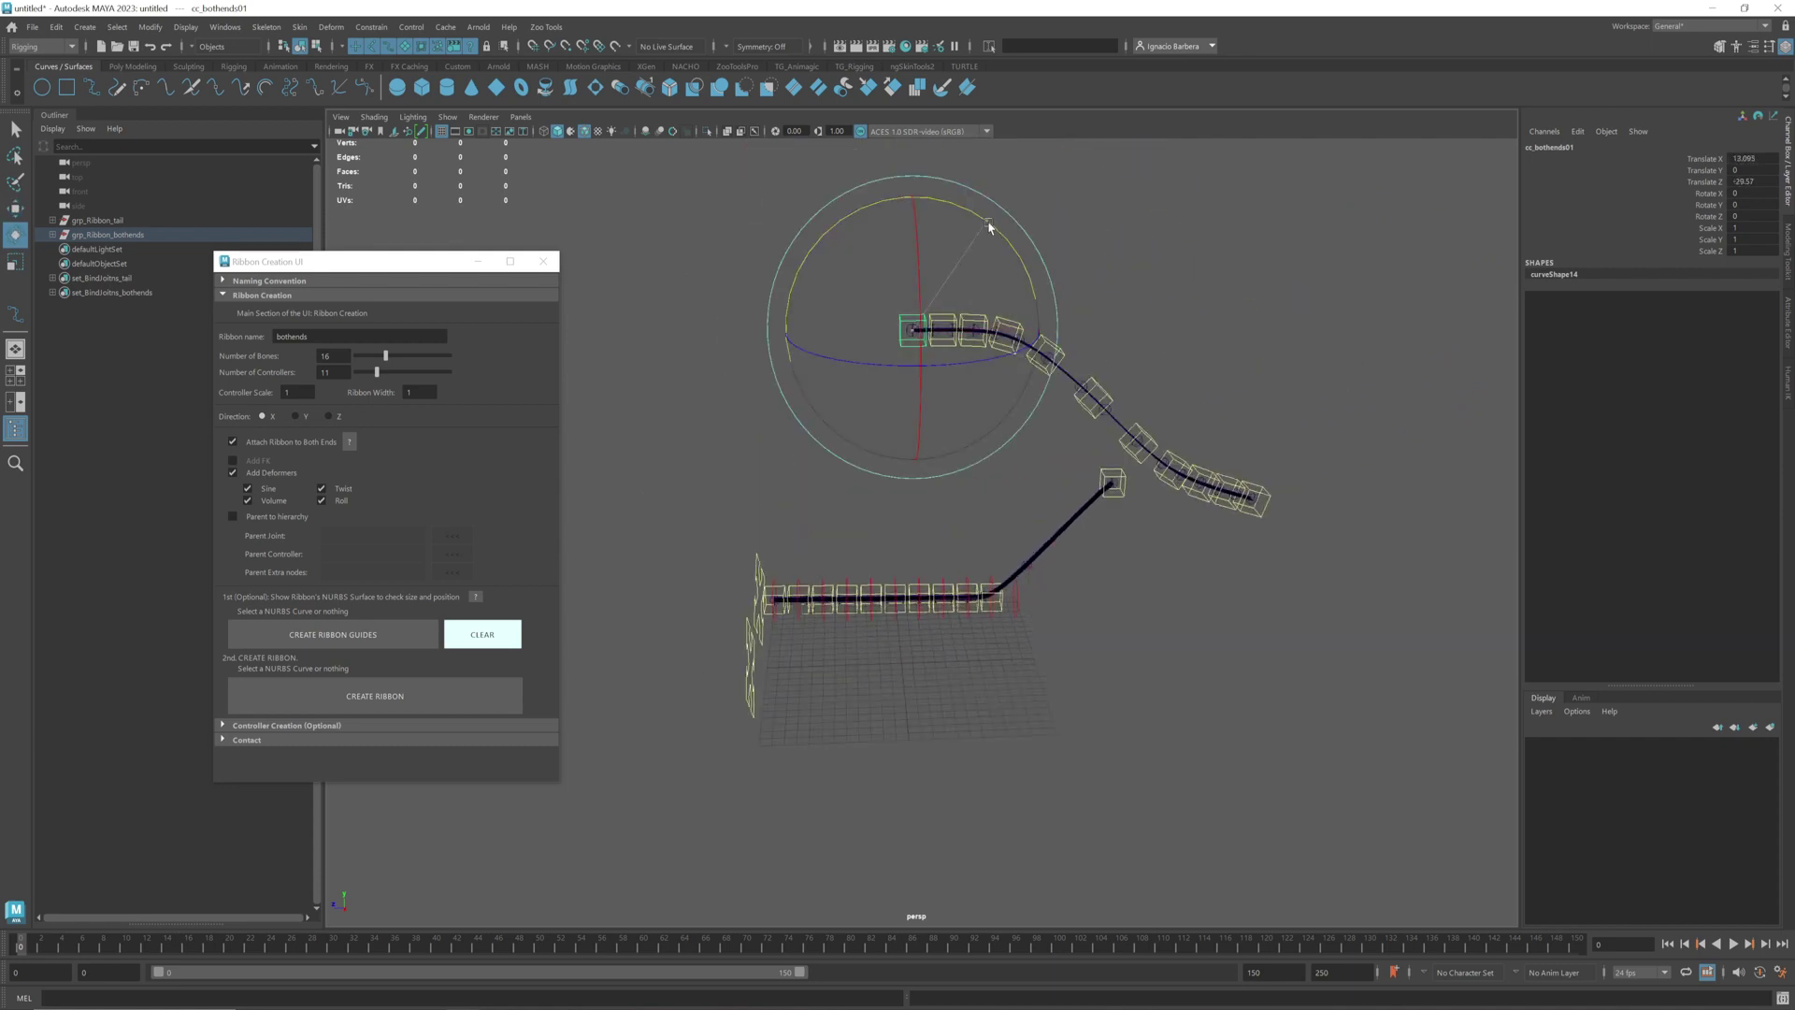
pyautogui.moveTo(987, 224); pyautogui.dragTo(1039, 306)
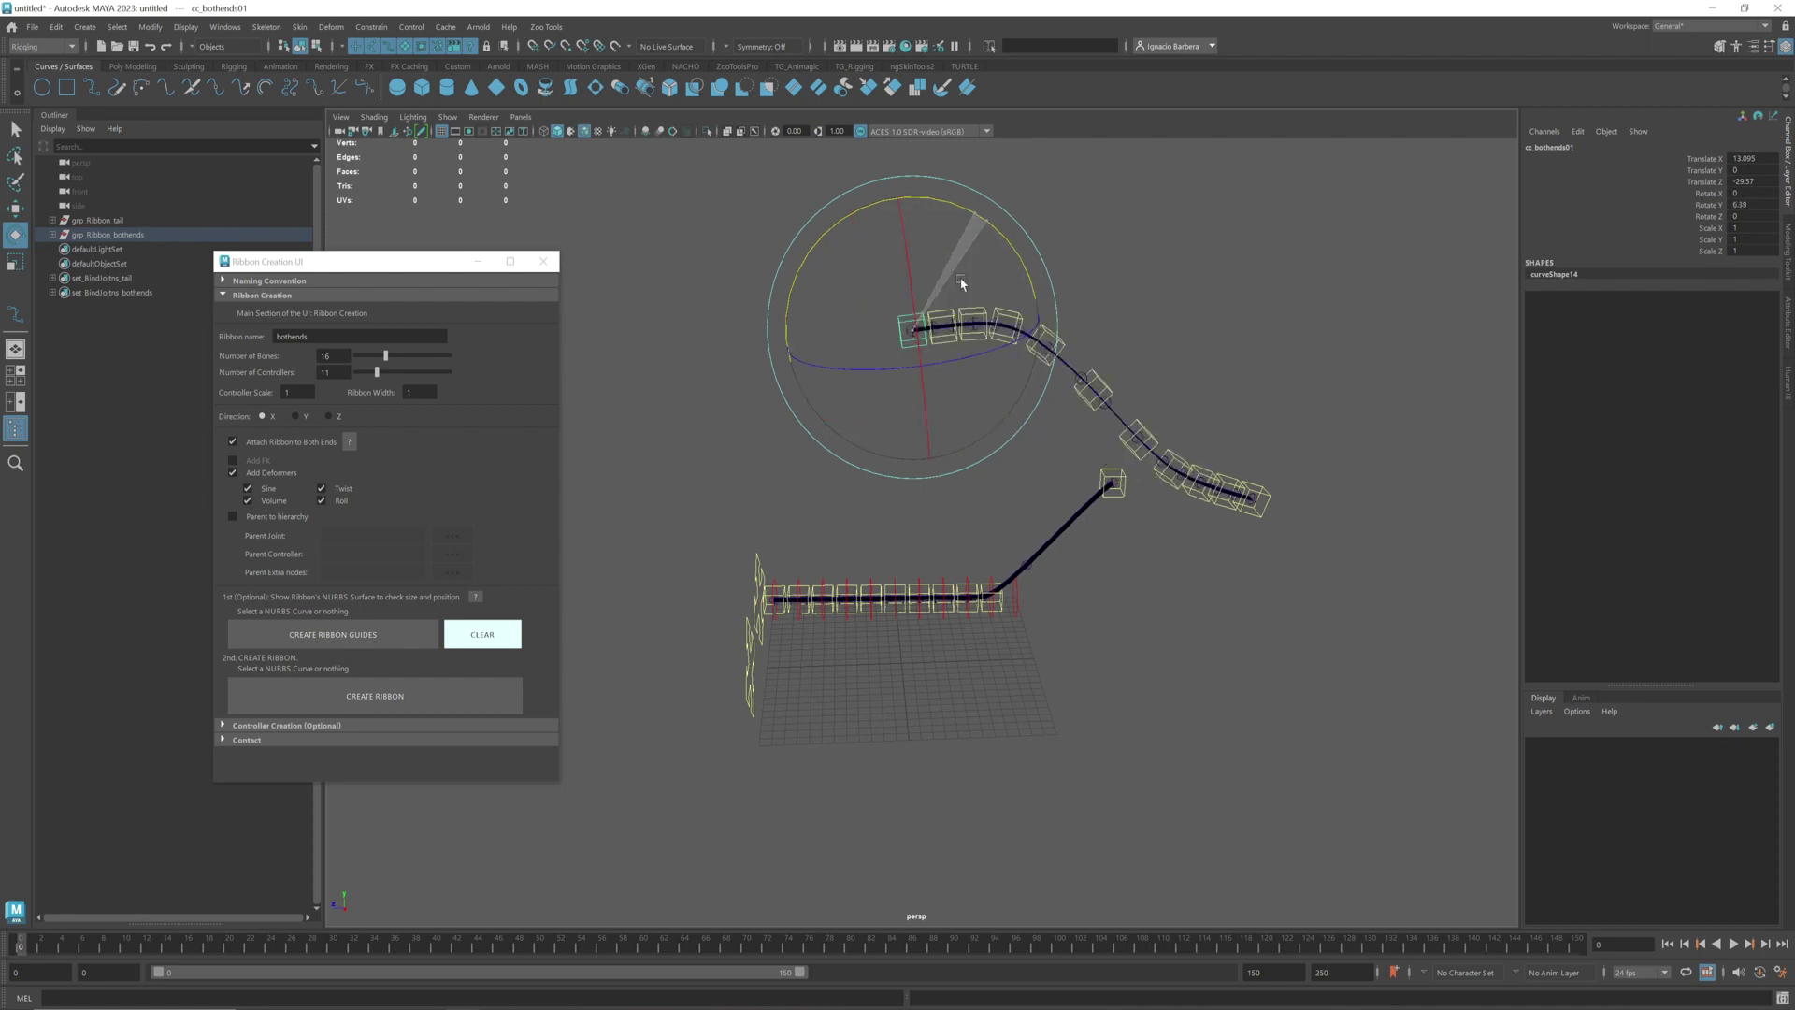
# Undo the test moves and rotations of both end controllers on the bothends ribbon
pyautogui.hotkey('ctrl', 'z')
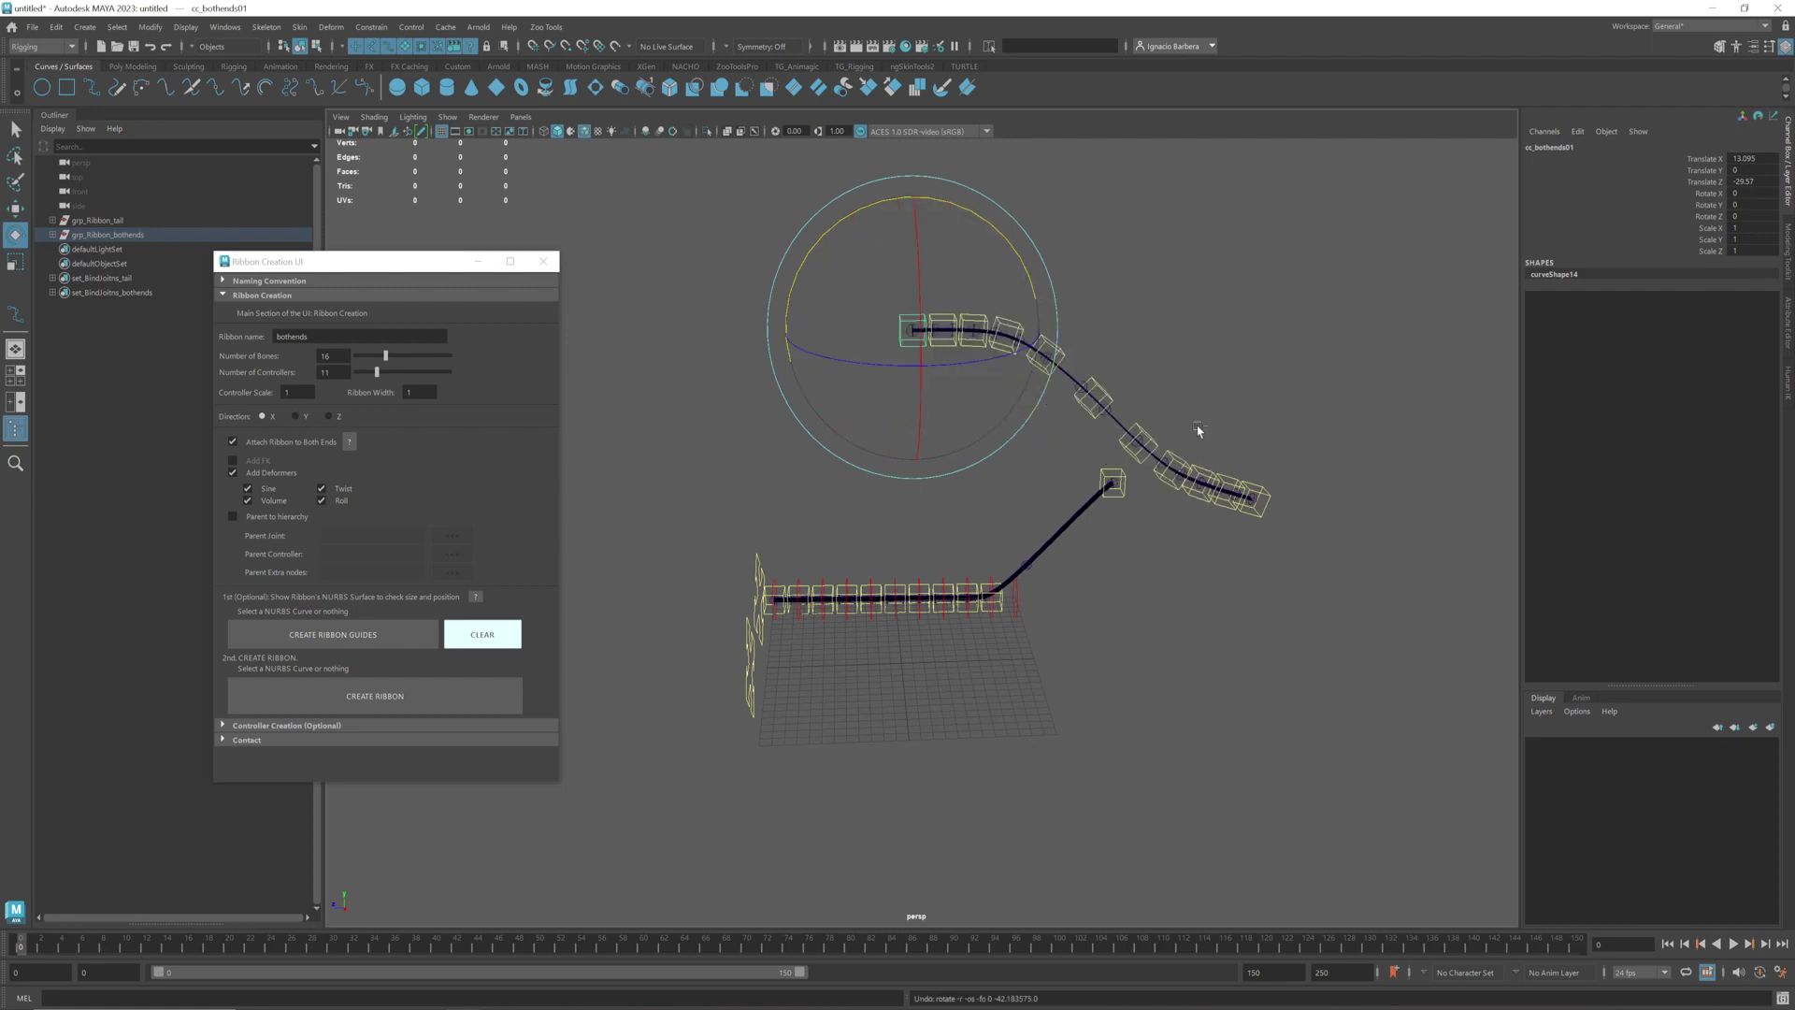
pyautogui.hotkey('ctrl', 'z')
pyautogui.hotkey('ctrl', 'z')
pyautogui.hotkey('ctrl', 'z')
pyautogui.hotkey('ctrl', 'z')
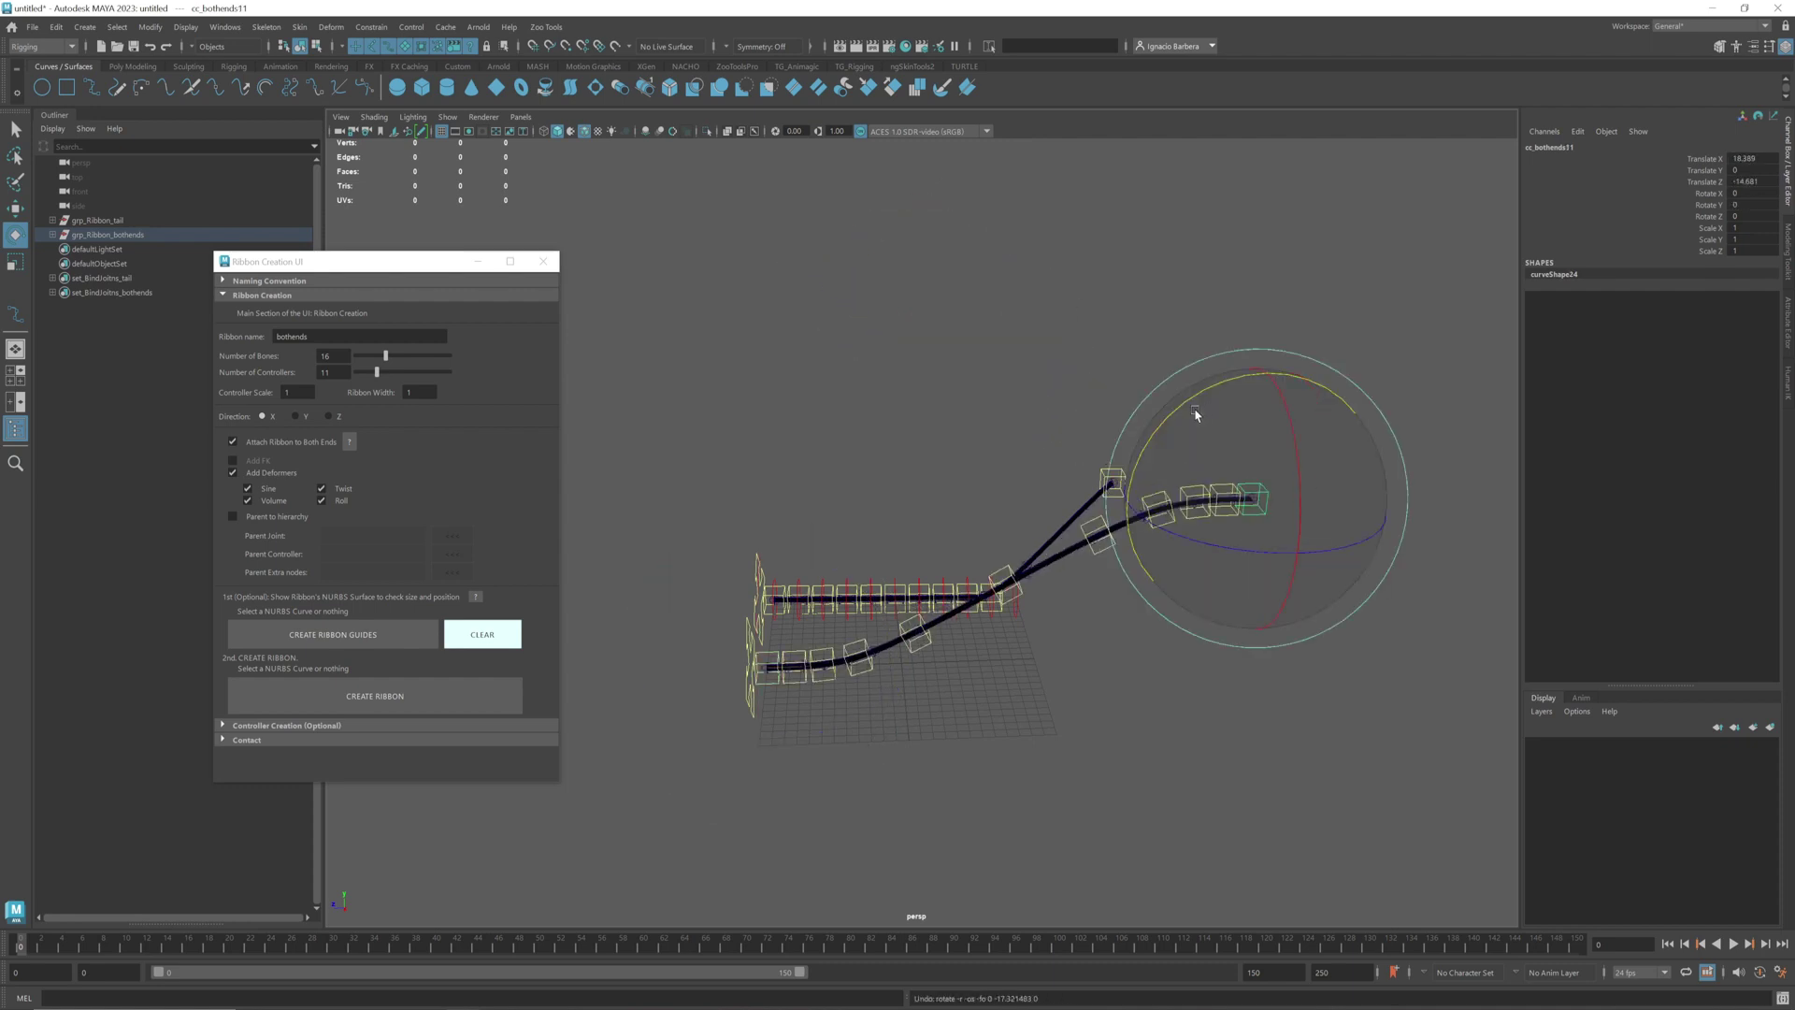
pyautogui.hotkey('ctrl', 'z')
pyautogui.hotkey('ctrl', 'z')
pyautogui.hotkey('ctrl', 'z')
pyautogui.hotkey('ctrl', 'z')
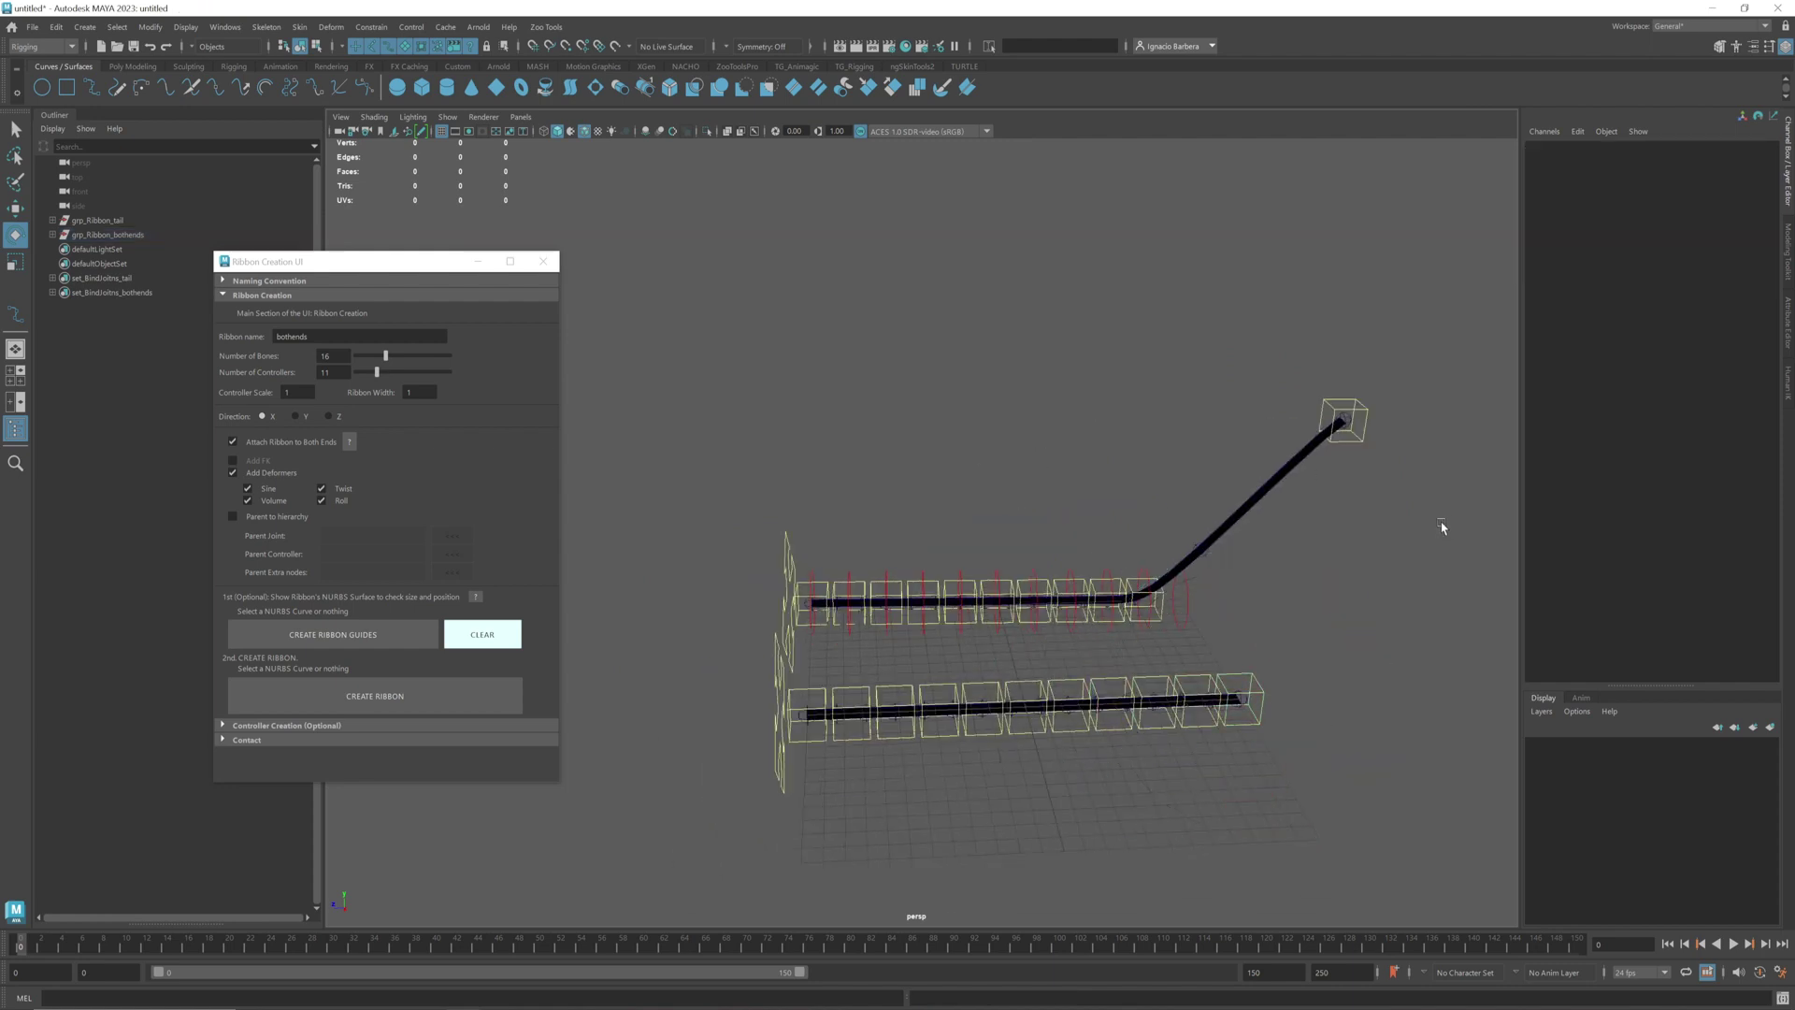
# Move the tail ribbon's master controller along Z to separate the whole rig from the bothends ribbon
pyautogui.click(863, 580)
pyautogui.click(752, 474)
pyautogui.moveTo(825, 541); pyautogui.dragTo(796, 545)
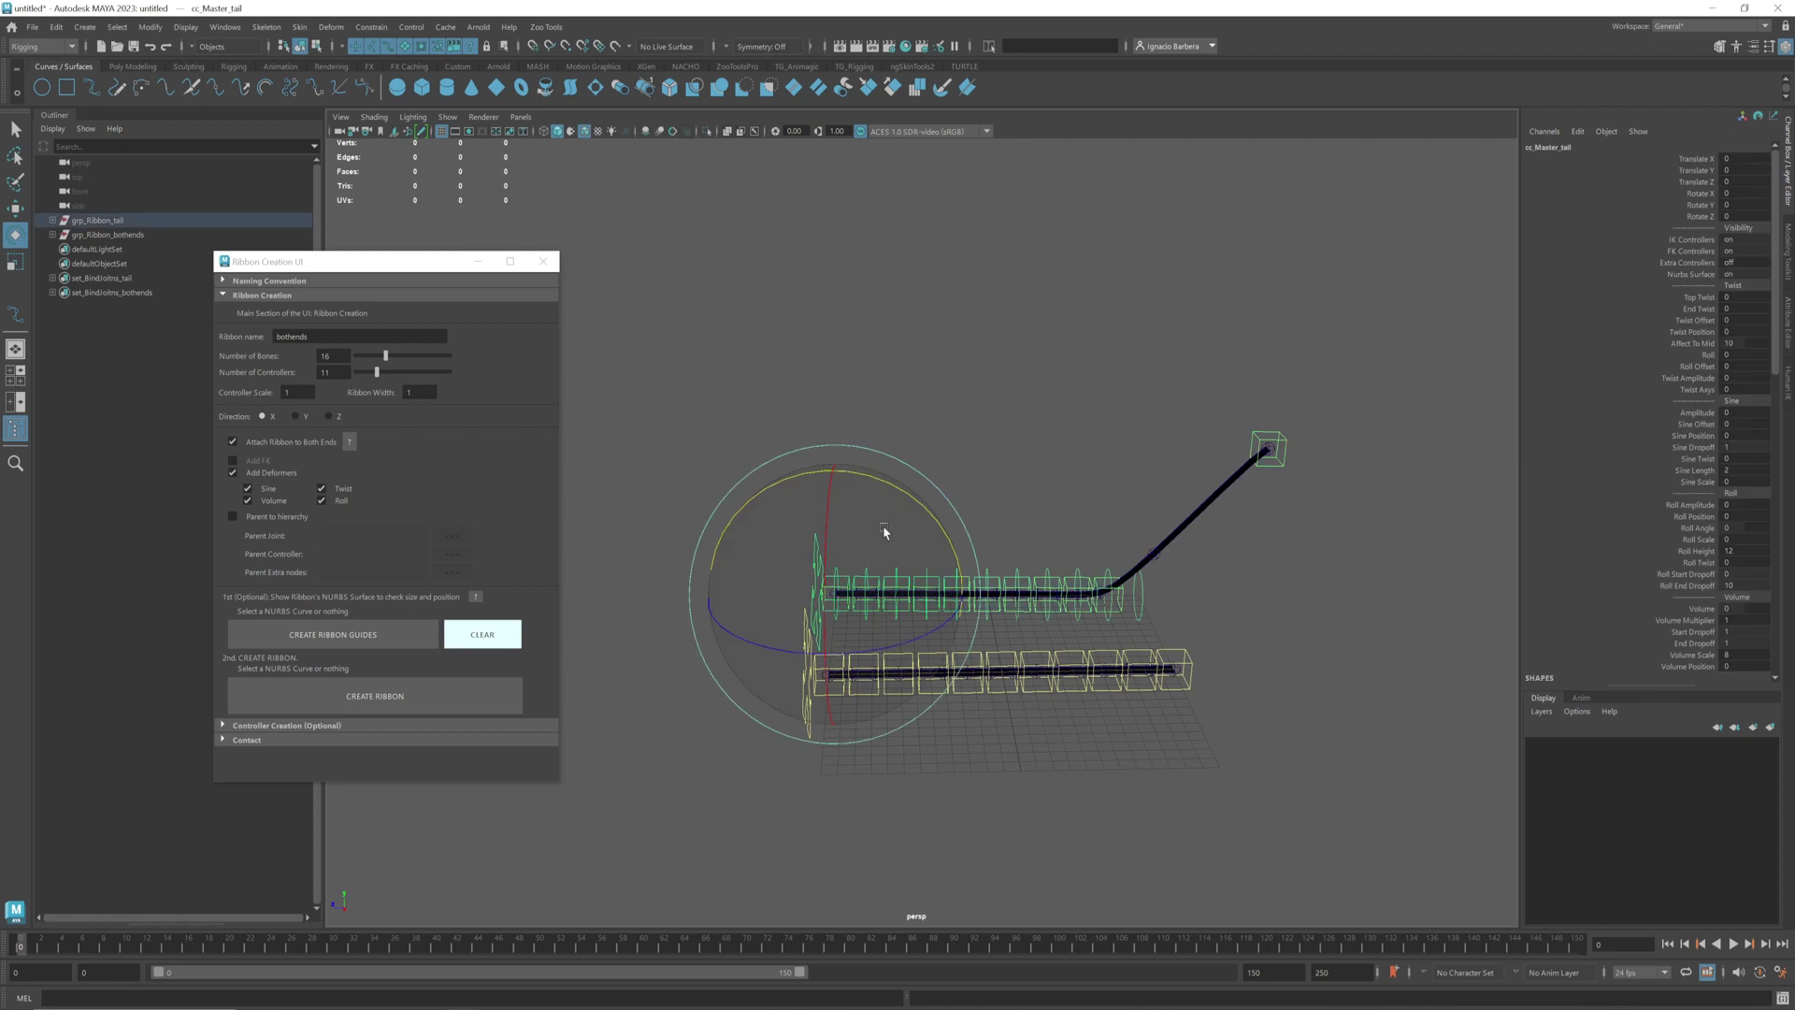
pyautogui.press('w')
pyautogui.moveTo(947, 680); pyautogui.dragTo(945, 460)
pyautogui.click(1346, 389)
pyautogui.keyDown('alt'); pyautogui.moveTo(1112, 377); pyautogui.dragTo(1104, 357); pyautogui.keyUp('alt')
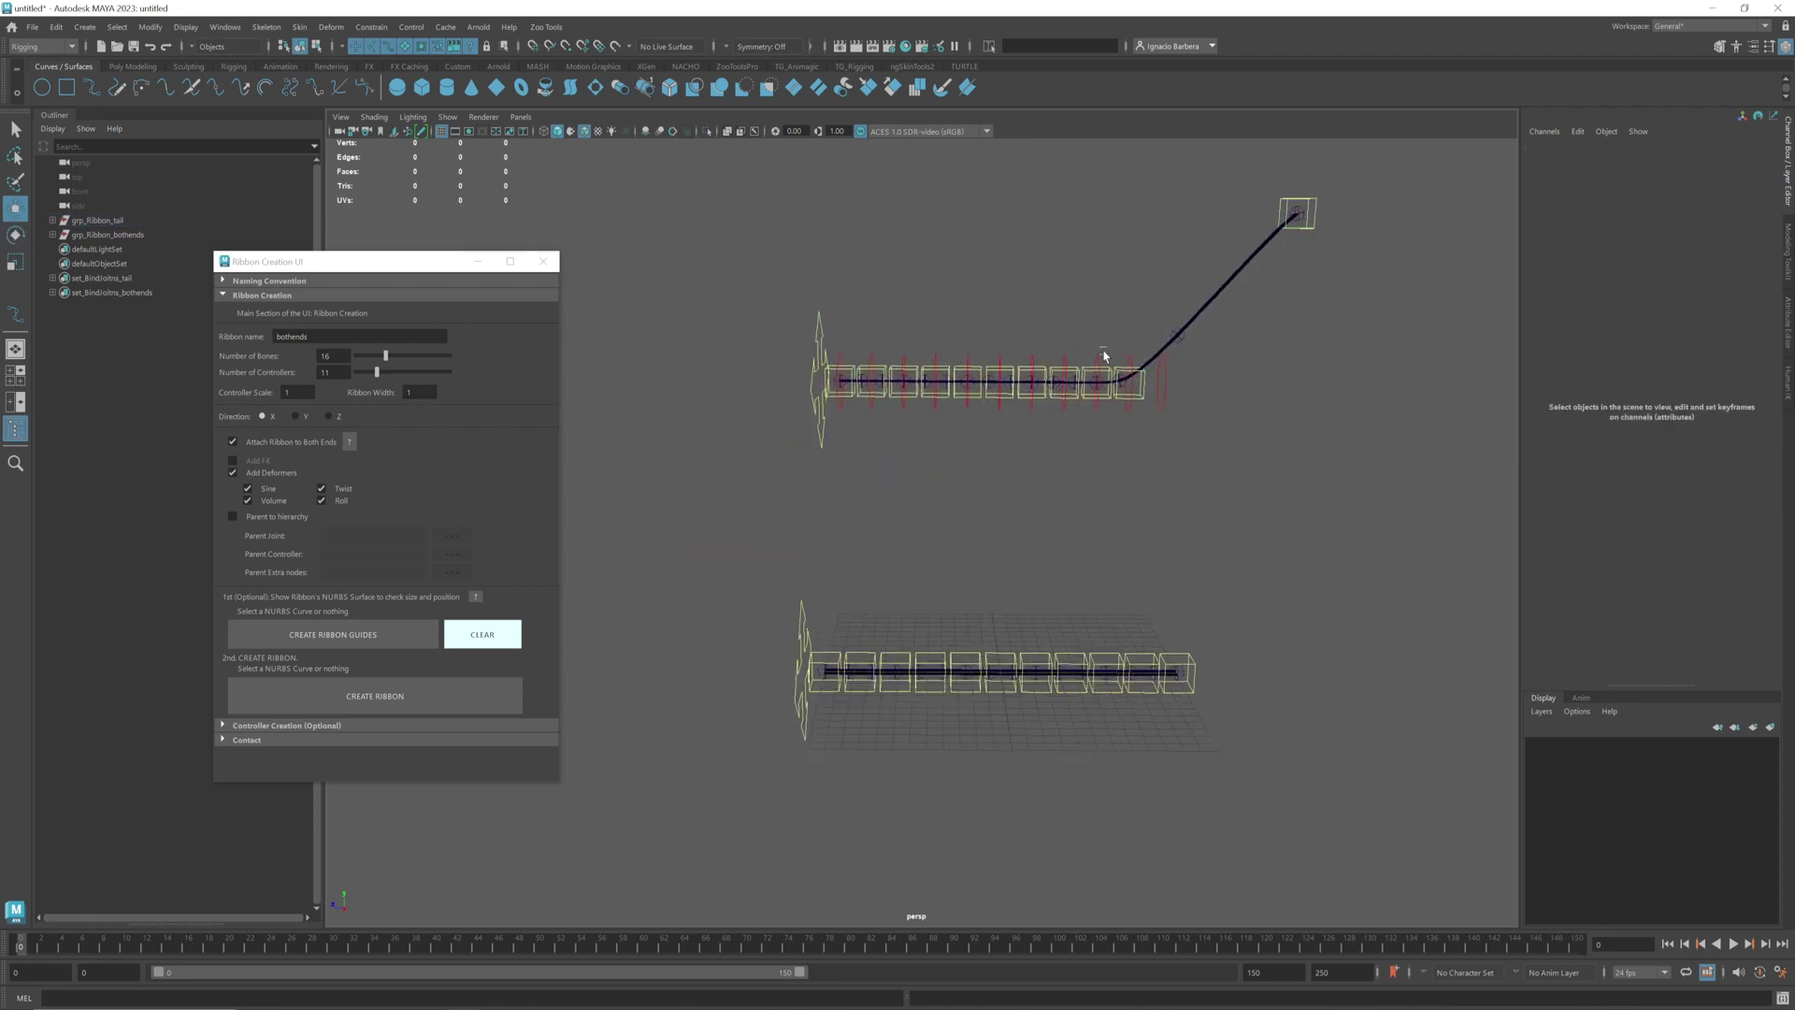
# Reset the Translate X, Y and Z values of the tail ribbon's end controller cc_tail11 to 0
pyautogui.click(1292, 201)
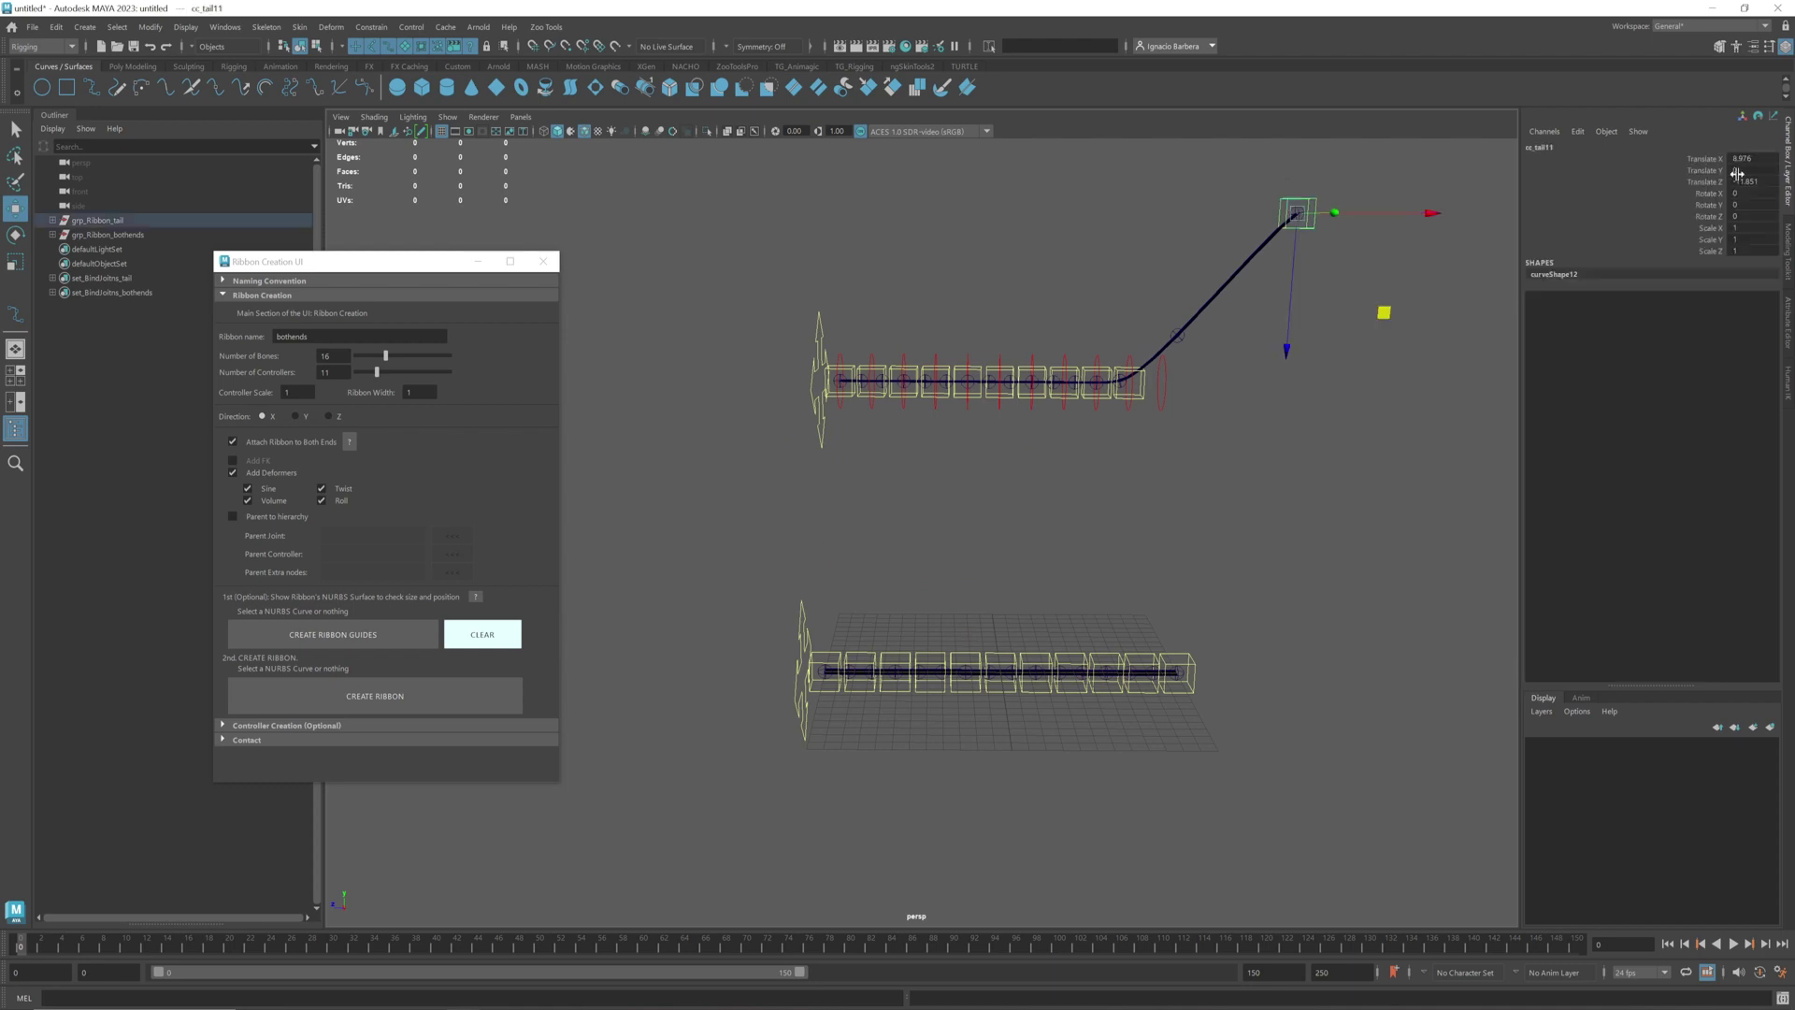
pyautogui.moveTo(1741, 159); pyautogui.dragTo(1747, 182)
pyautogui.write('0')
pyautogui.press('Return')
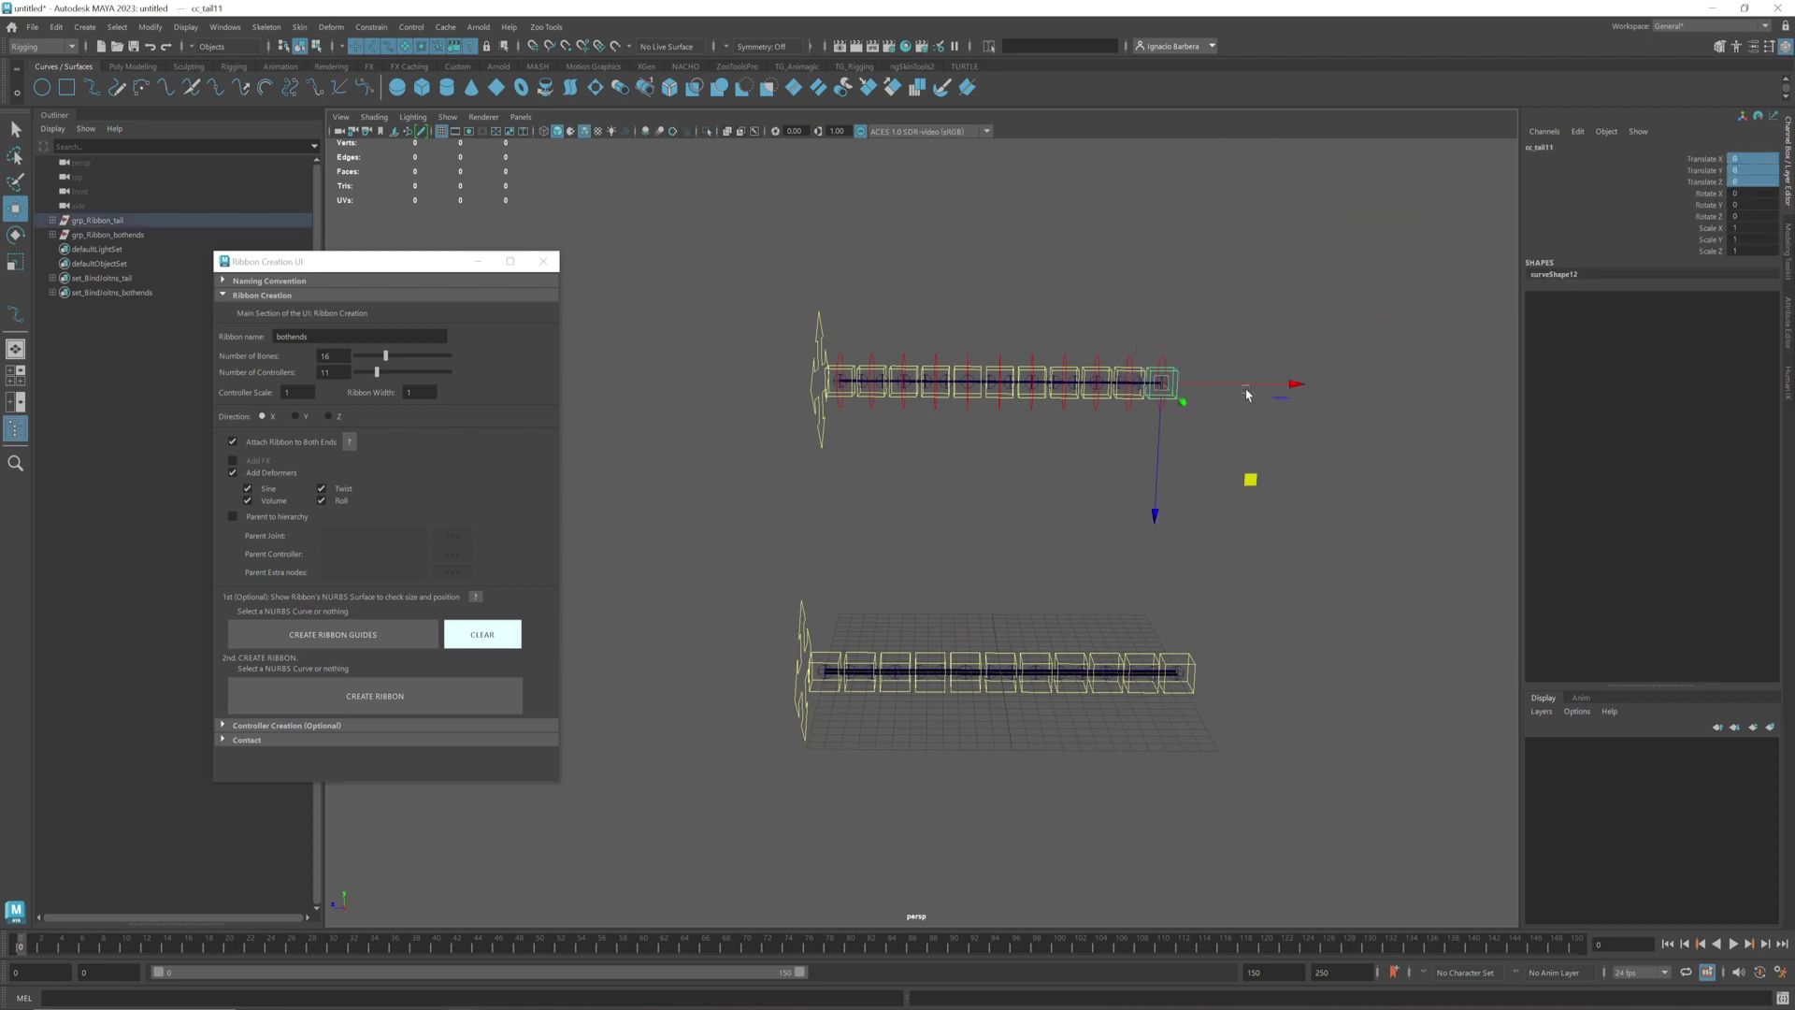
# Test rotating the tail ribbon's FK controllers from cc_FK_tail05 to the tip together in Y, and undo the rotation
pyautogui.scroll(1, 997, 367)
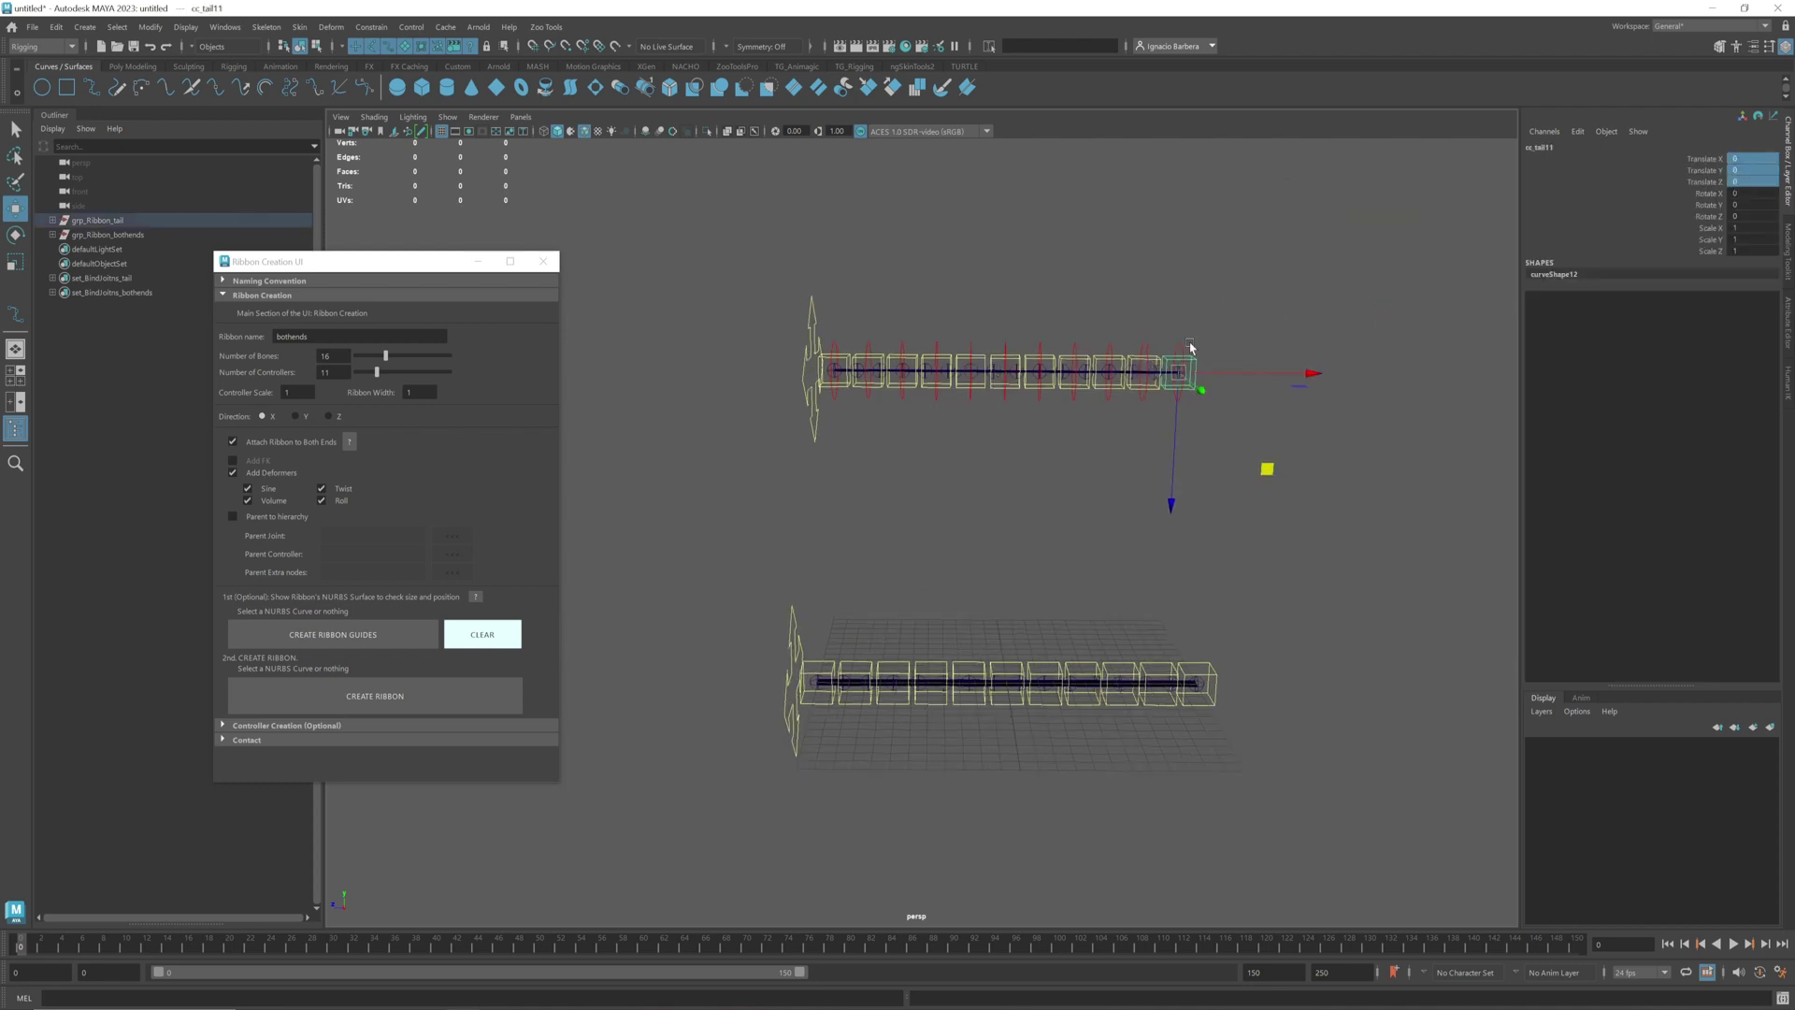
pyautogui.moveTo(1190, 348); pyautogui.dragTo(960, 348)
pyautogui.press('e')
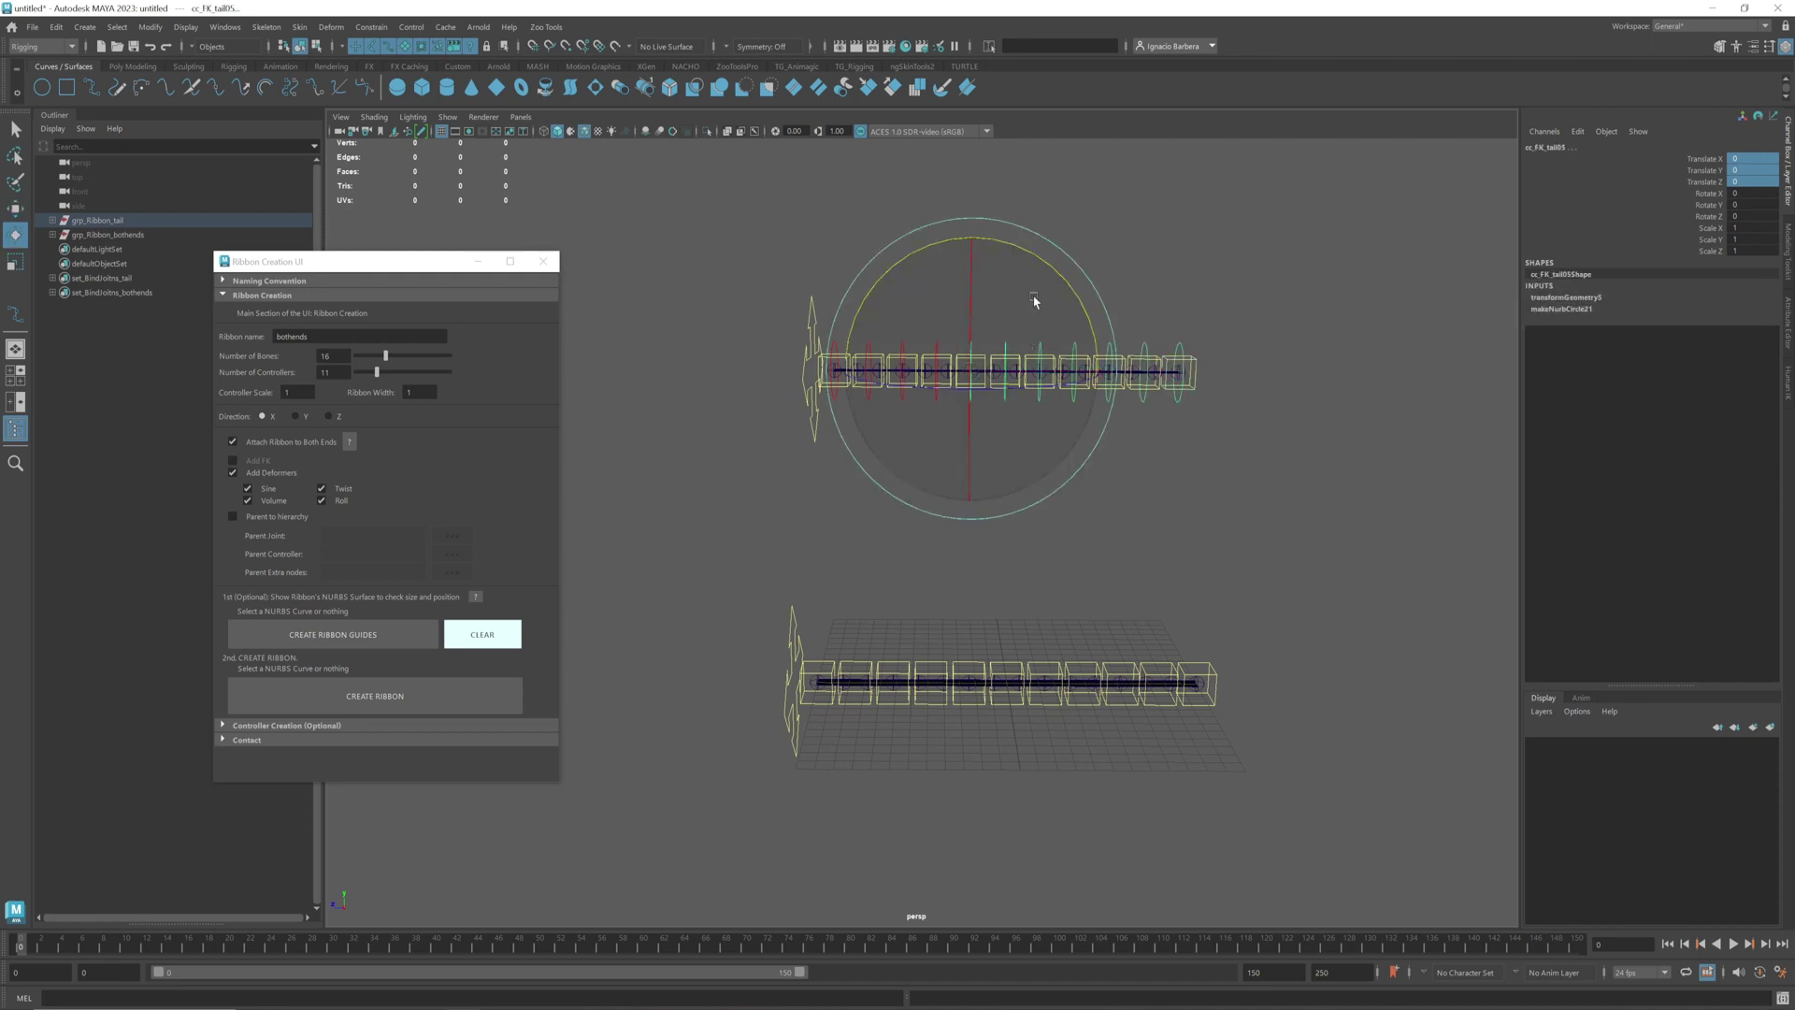
pyautogui.moveTo(1034, 300)
pyautogui.mouseDown()
pyautogui.moveTo(1040, 283)
pyautogui.moveTo(1010, 277)
pyautogui.moveTo(1047, 293)
pyautogui.mouseUp()
pyautogui.hotkey('ctrl', 'z')
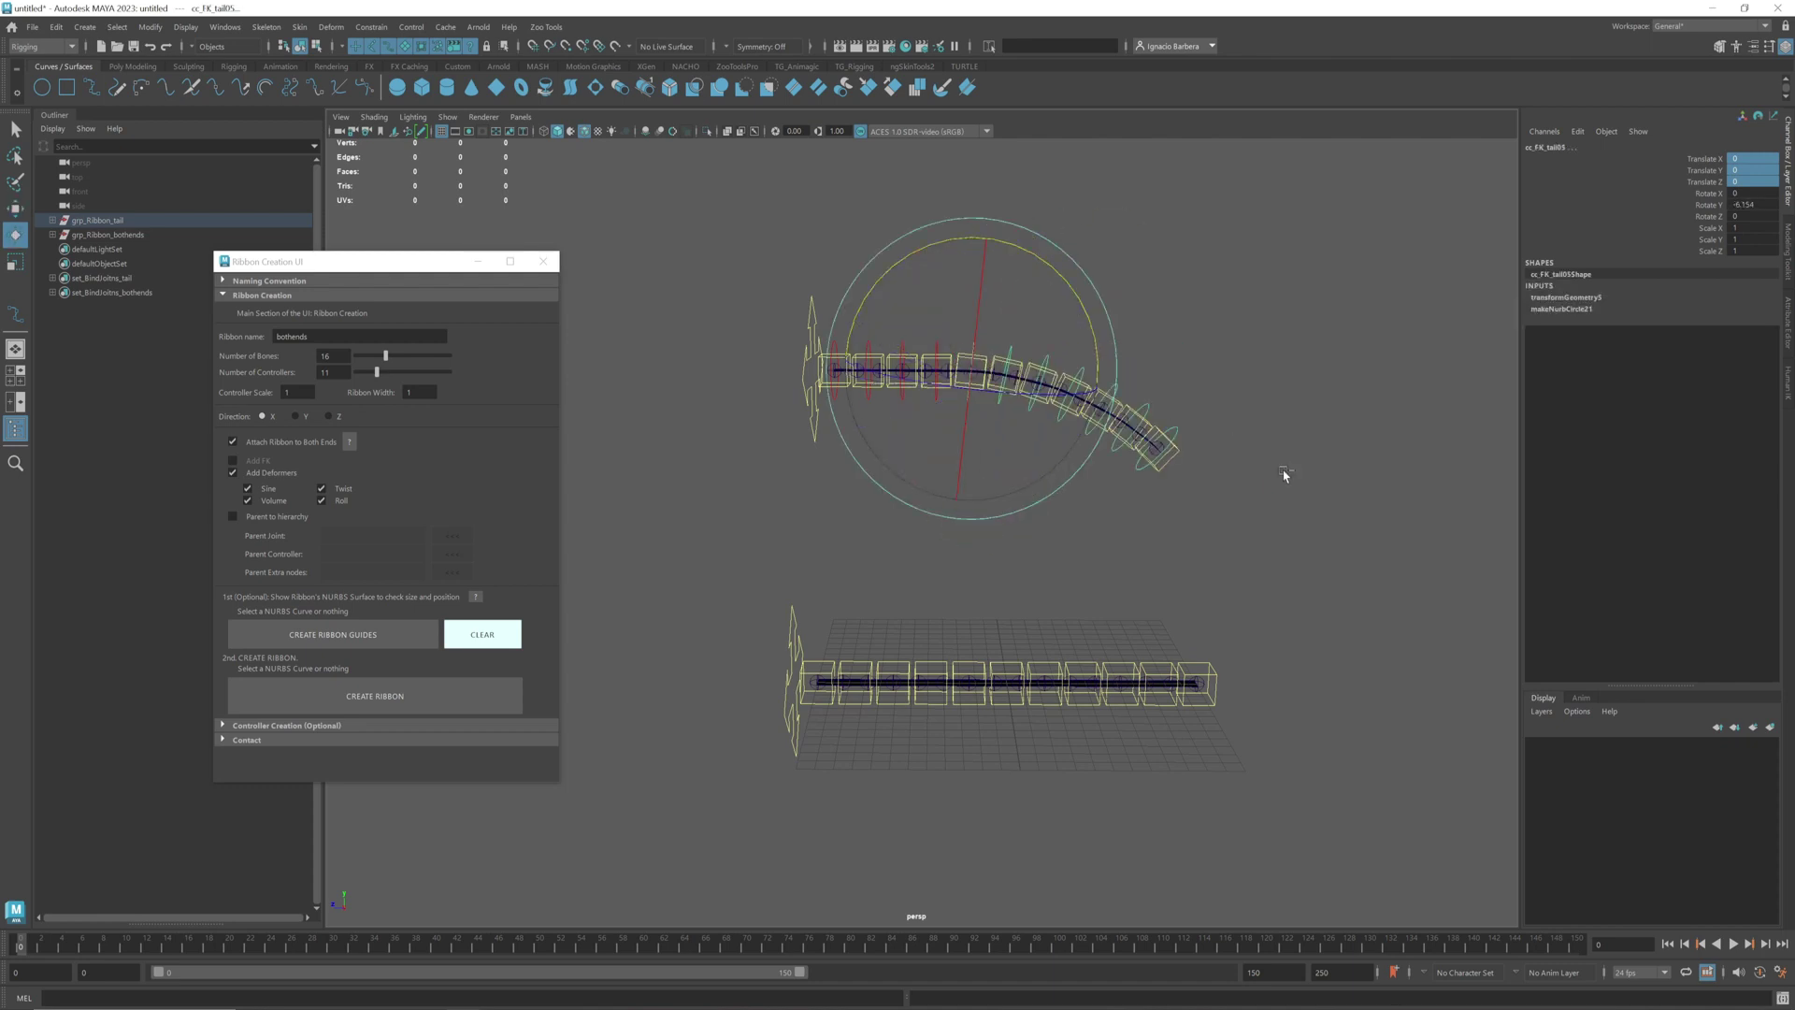
pyautogui.hotkey('ctrl', 'z')
# Move the bothends ribbon's end controller cc_bothends11 to about 12.8 in X and -11.3 in Z to bend the ribbon
pyautogui.click(1330, 601)
pyautogui.keyDown('alt'); pyautogui.moveTo(1034, 641); pyautogui.dragTo(1126, 412); pyautogui.keyUp('alt')
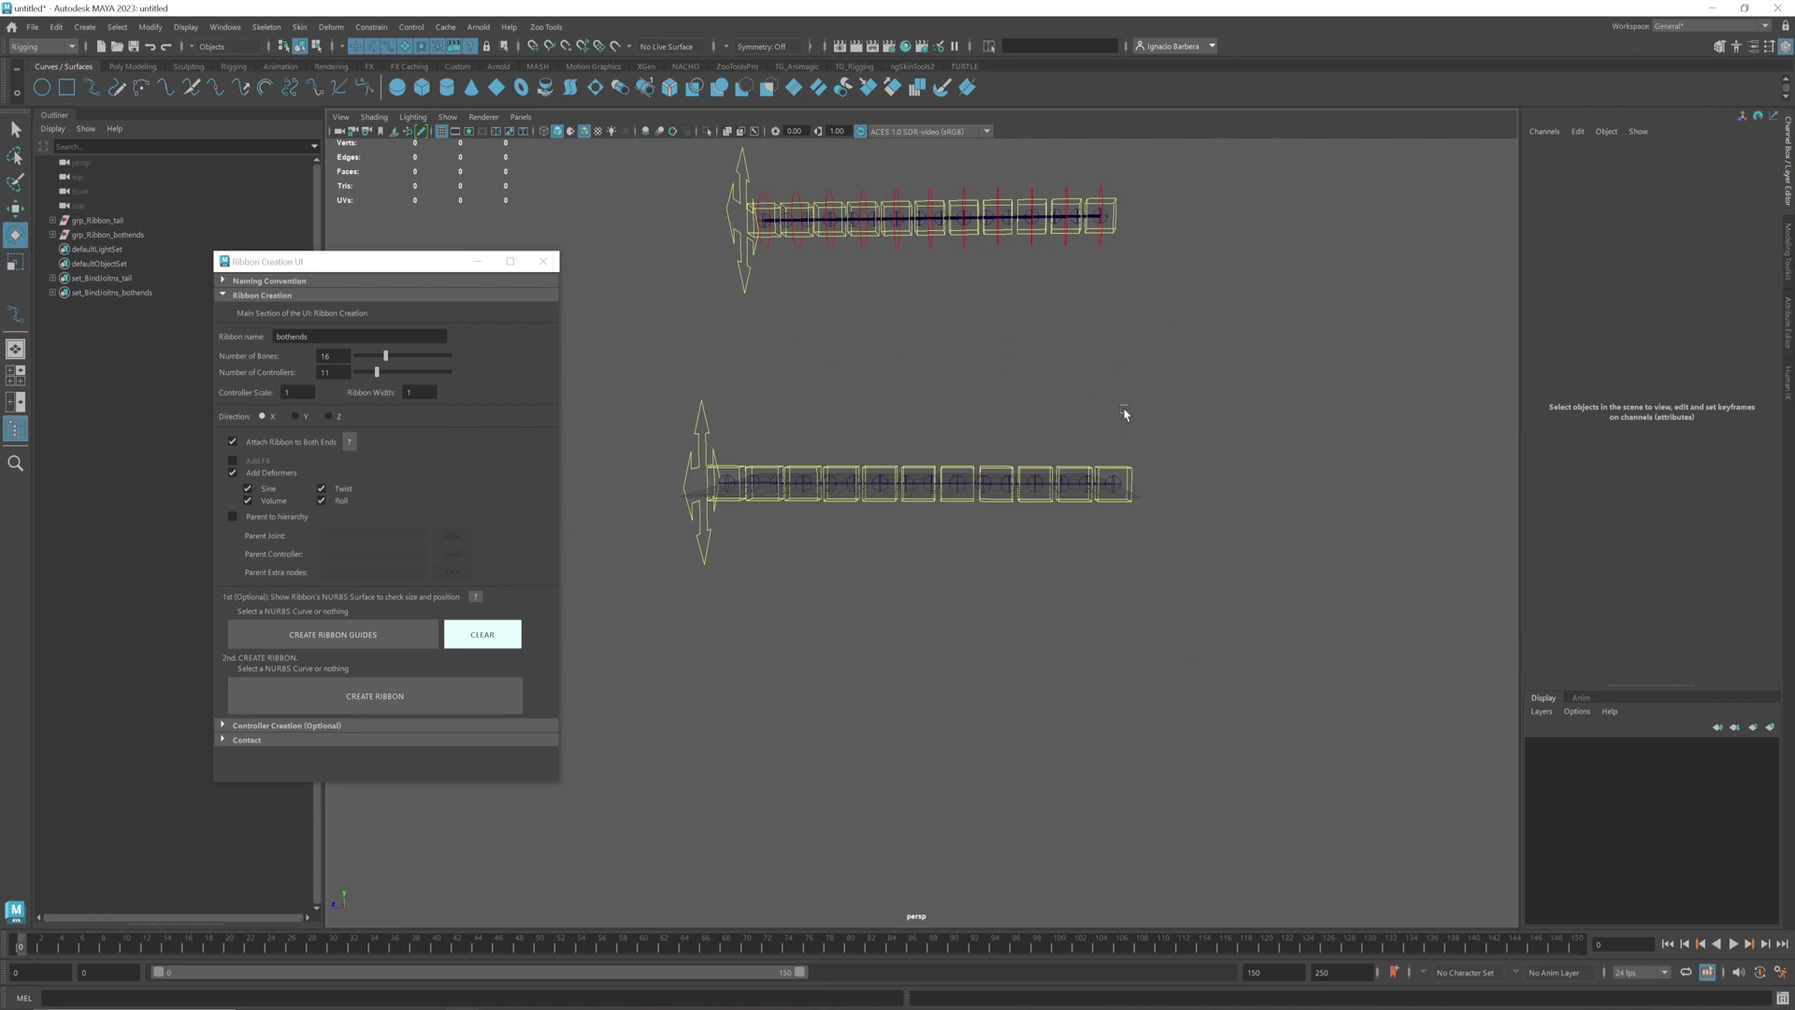
pyautogui.click(1131, 472)
pyautogui.press('w')
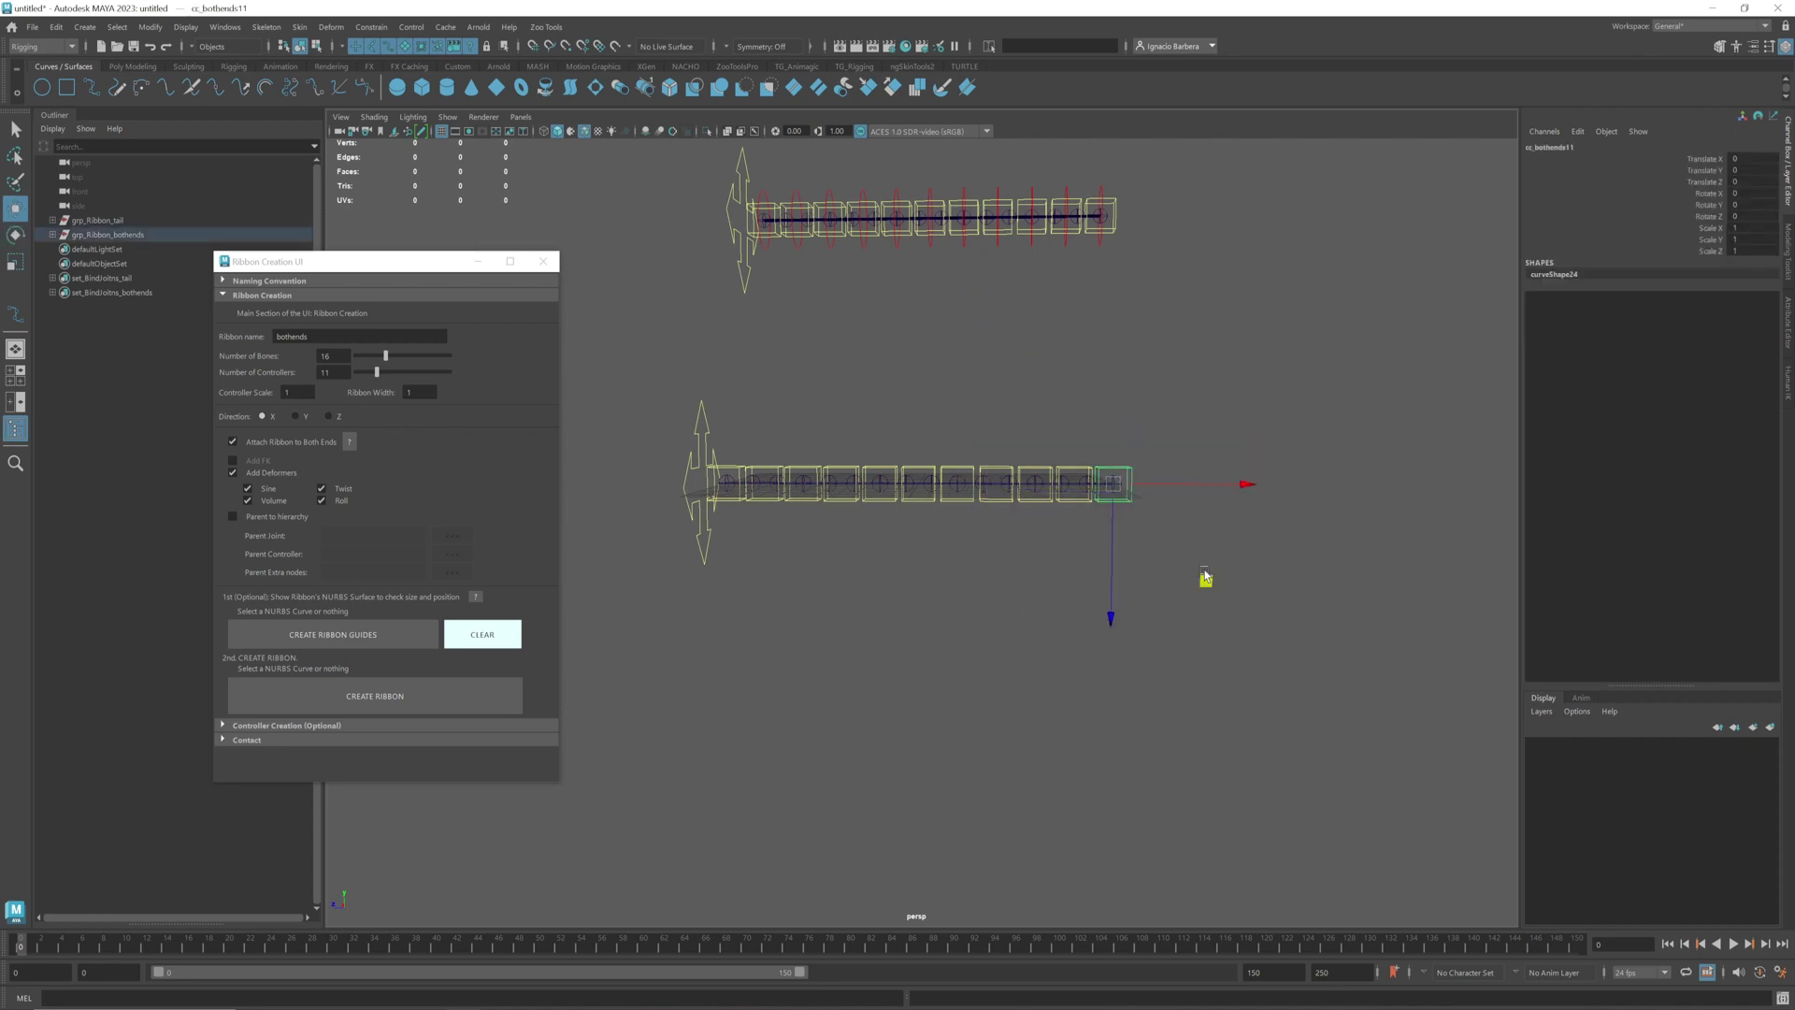
pyautogui.moveTo(1205, 576); pyautogui.dragTo(1426, 389)
pyautogui.keyDown('alt'); pyautogui.moveTo(1278, 509); pyautogui.dragTo(1215, 520, button='right'); pyautogui.keyUp('alt')
pyautogui.keyDown('alt'); pyautogui.moveTo(1214, 521); pyautogui.dragTo(1259, 564); pyautogui.keyUp('alt')
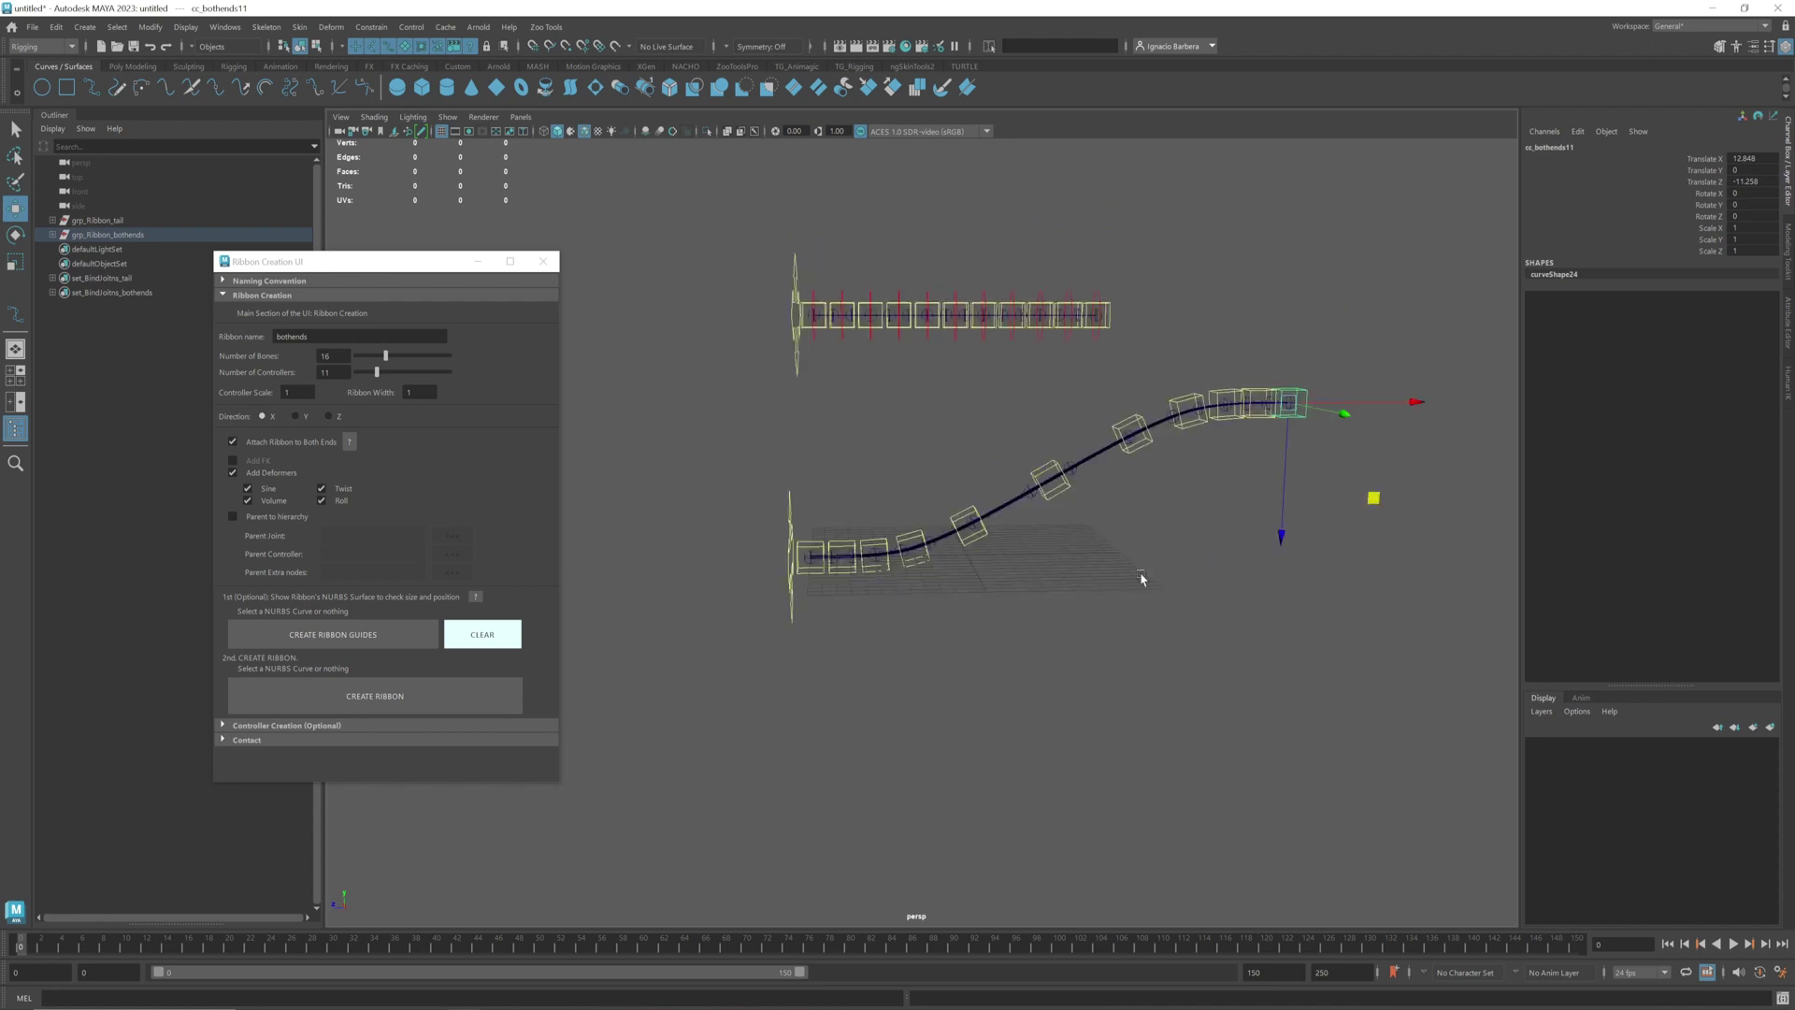
pyautogui.keyDown('alt'); pyautogui.moveTo(1138, 584); pyautogui.dragTo(1101, 581); pyautogui.keyUp('alt')
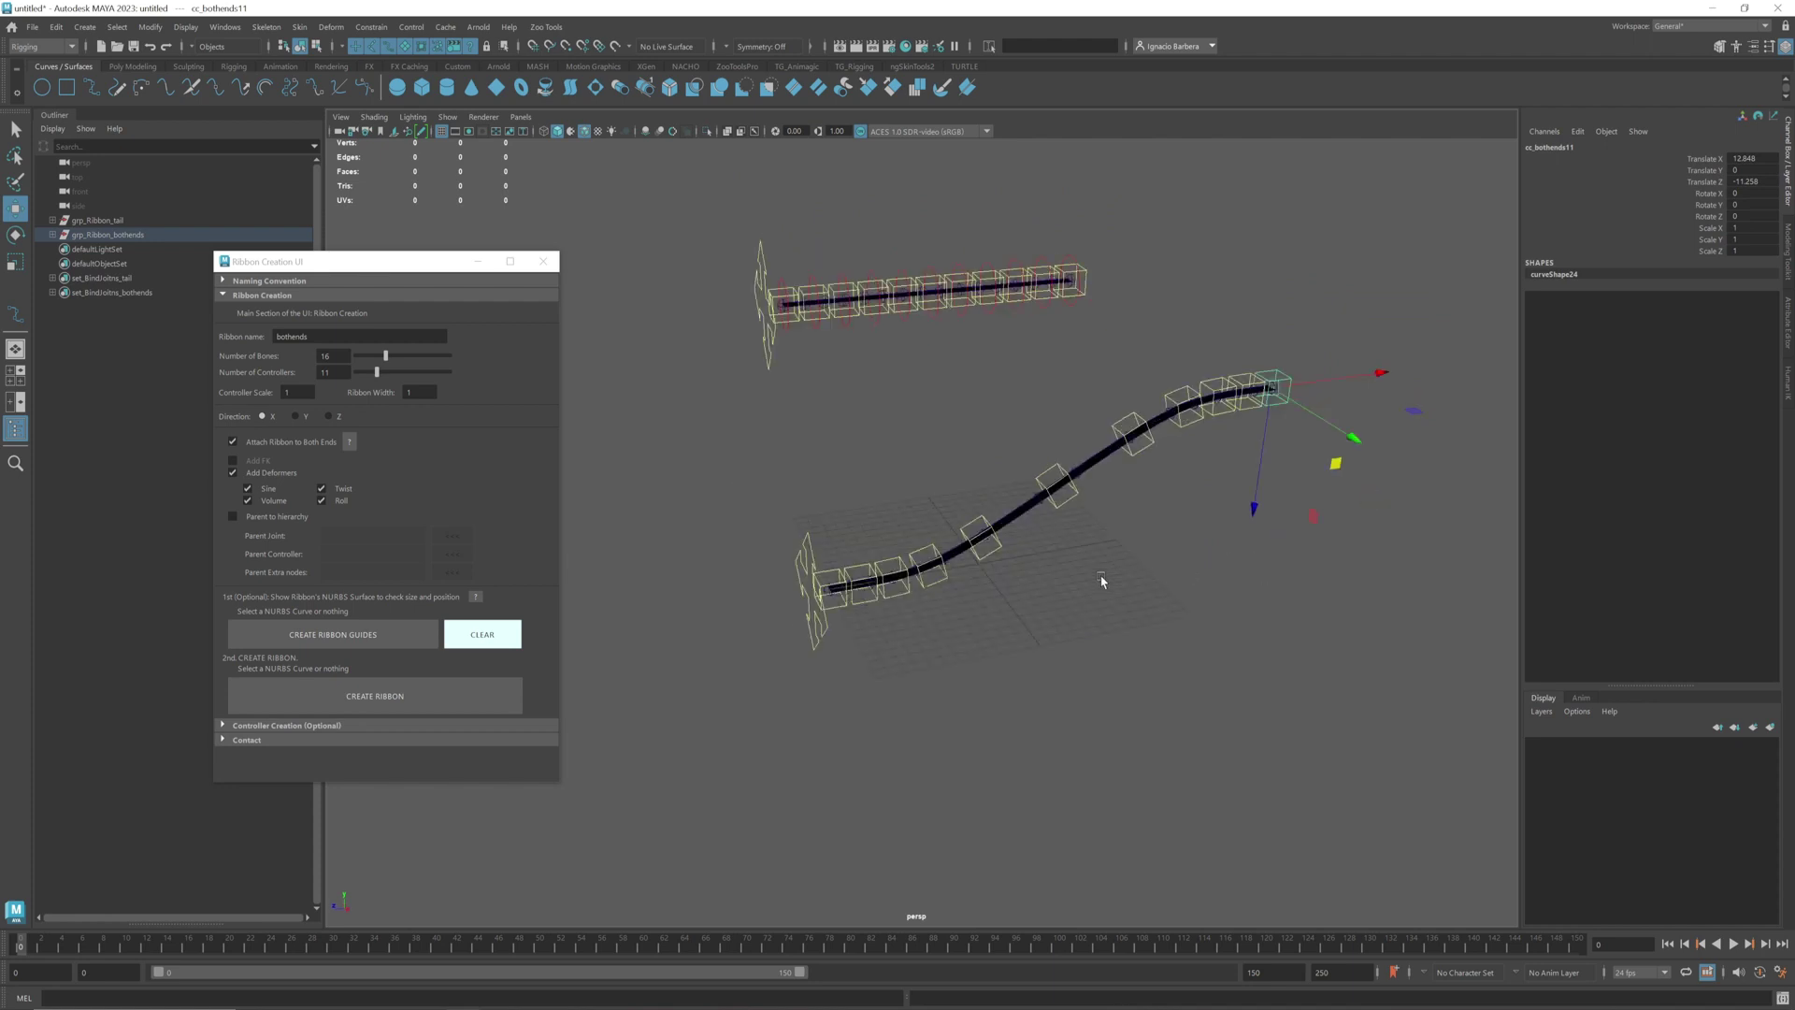